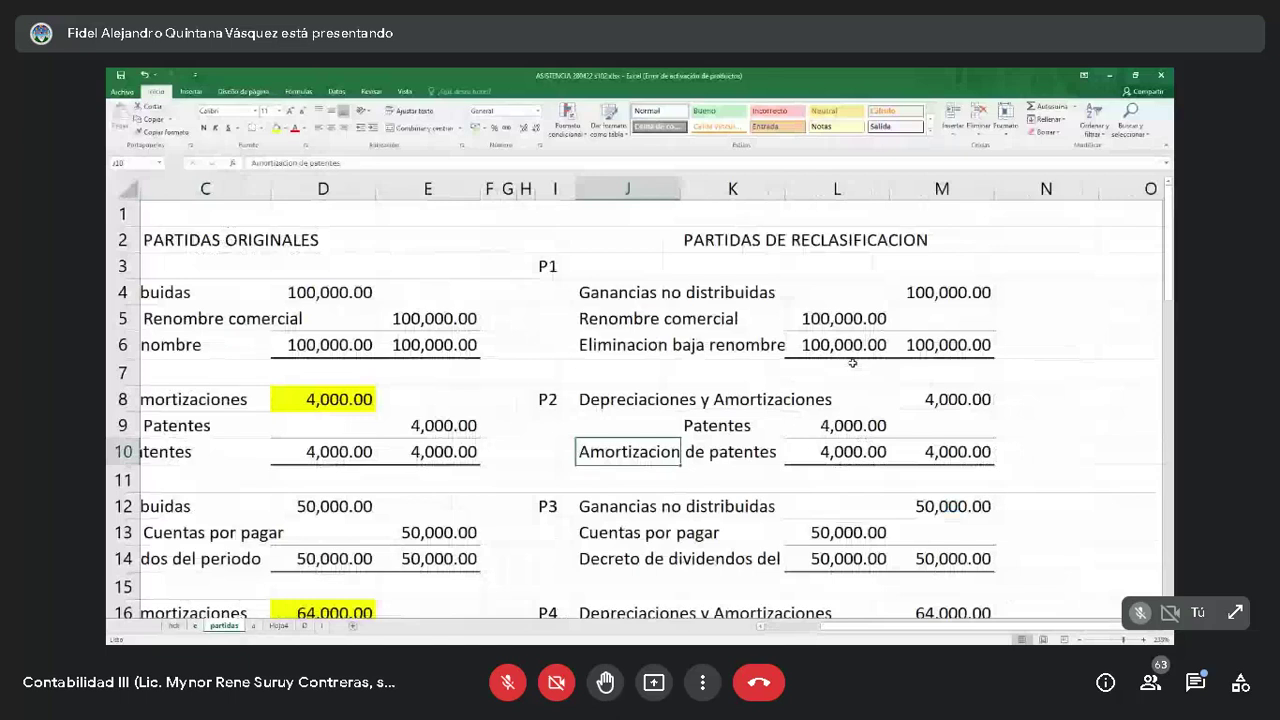
Post entry P2's debit to the worksheet by entering 4000 in the reclassification Debe column for PATENTES.
click(845, 426)
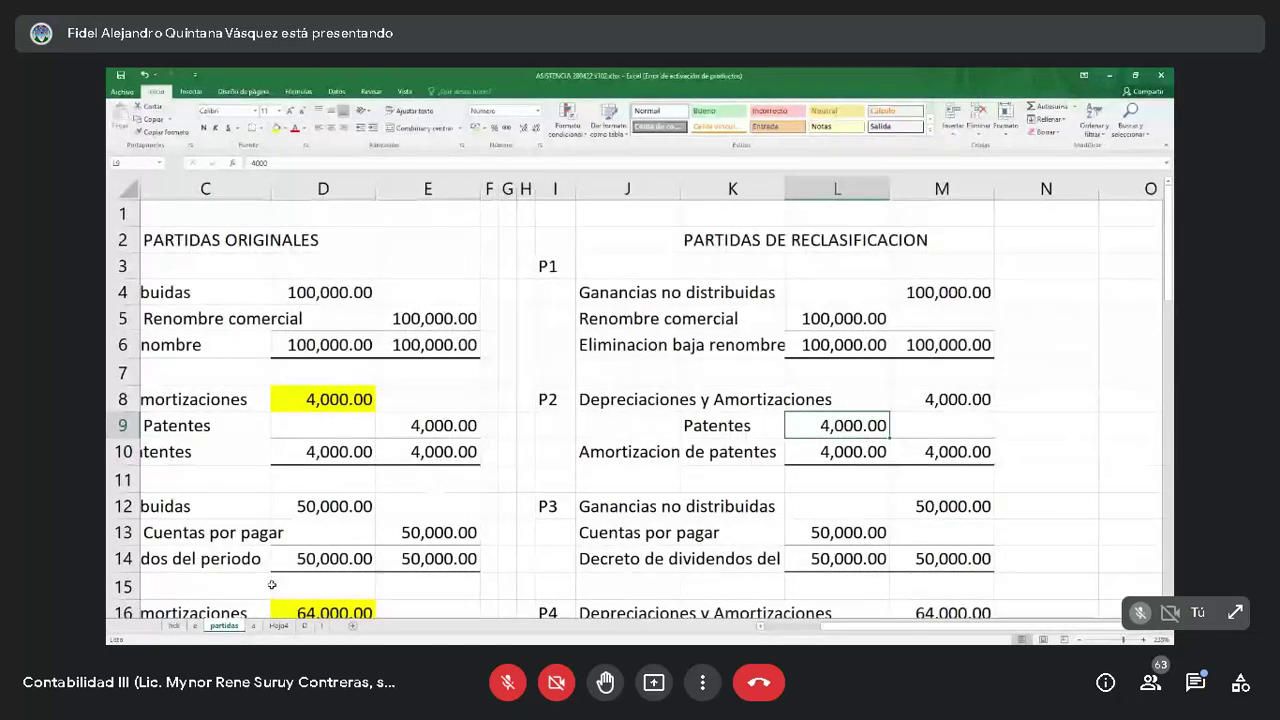
click(253, 625)
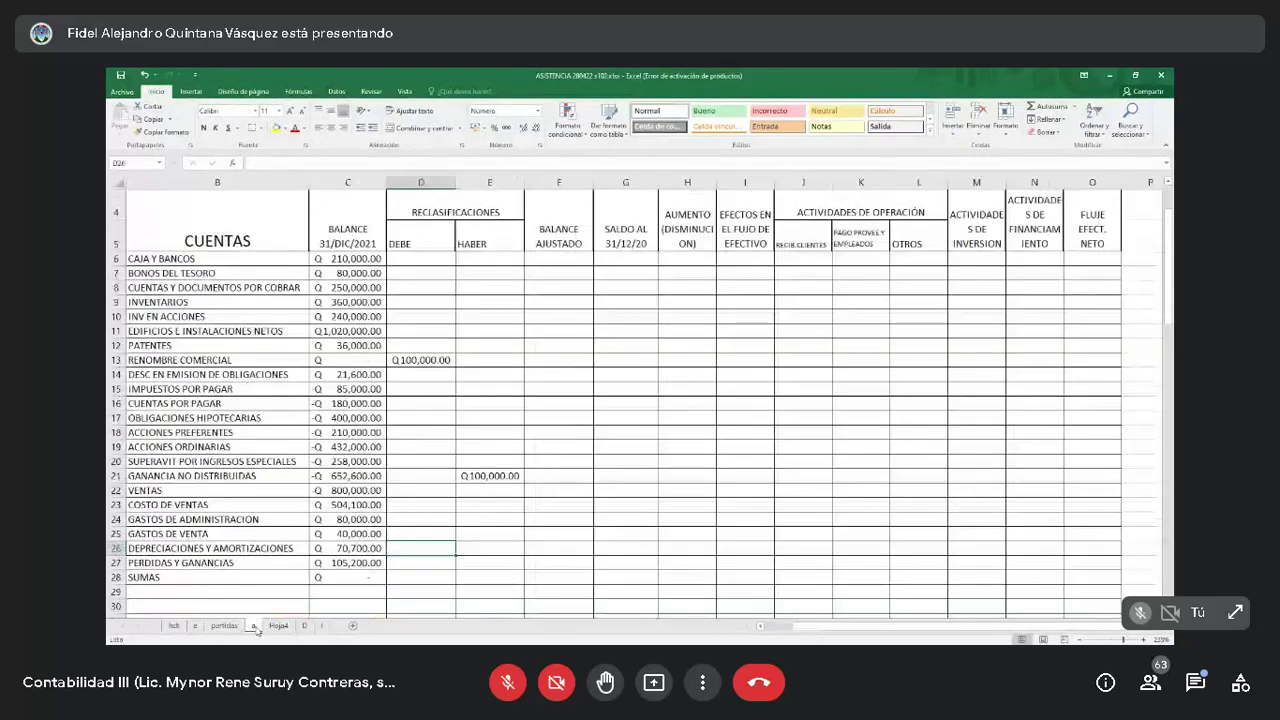
click(422, 345)
text(40000)
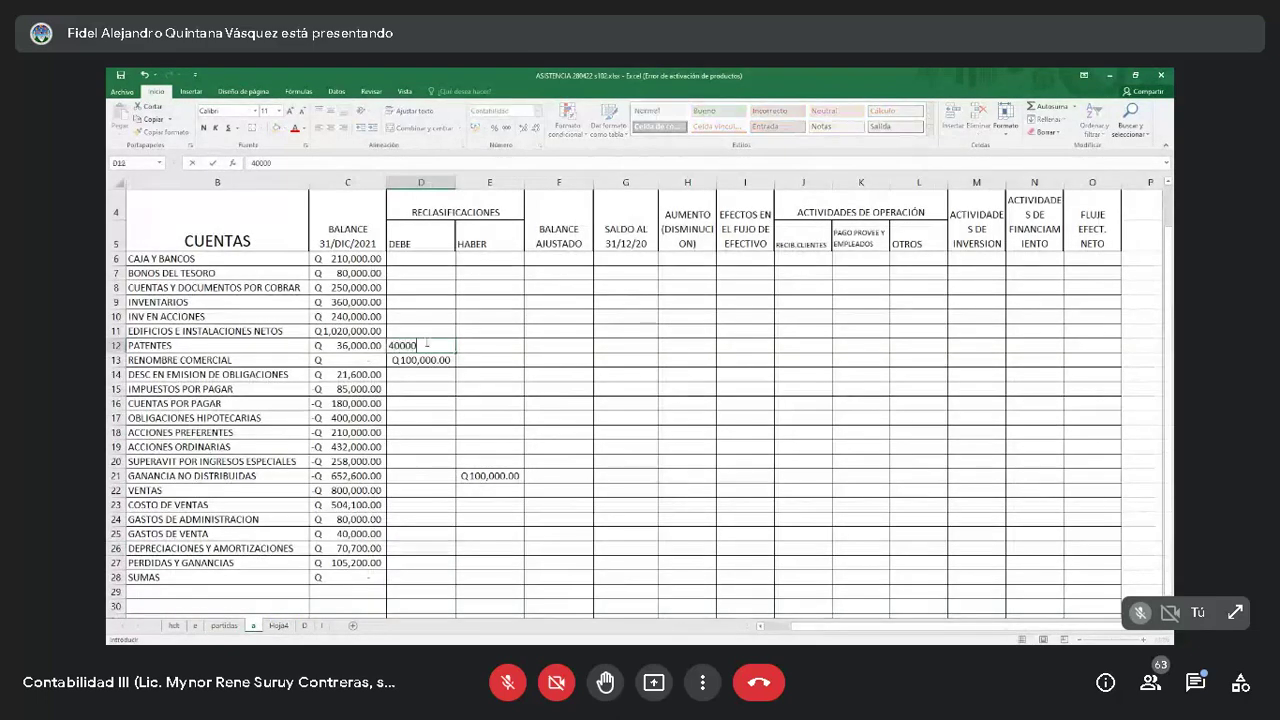
key(Return)
Enter 4000 in the reclassification Haber column for DEPRECIACIONES Y AMORTIZACIONES.
key(Down)
key(Down)
key(Down)
key(Down)
key(Down)
key(Down)
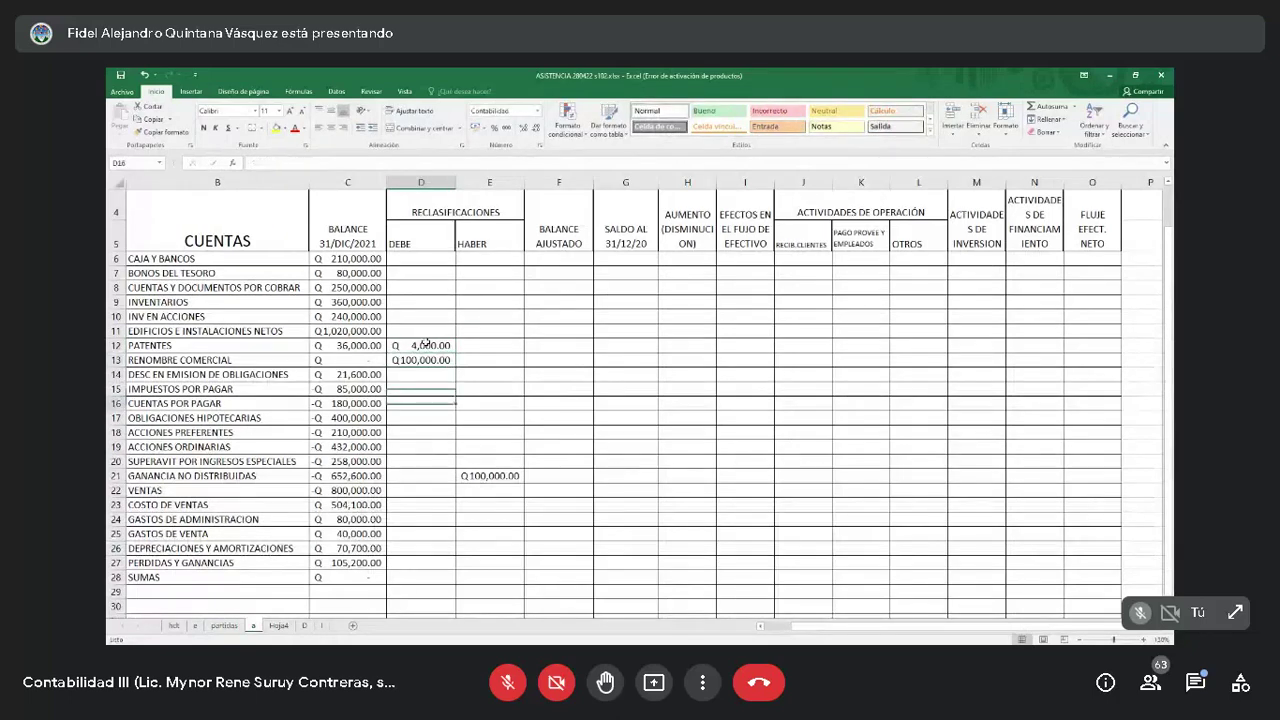
key(Down)
key(Down)
key(Down)
key(Down)
key(Down)
key(Down)
key(Down)
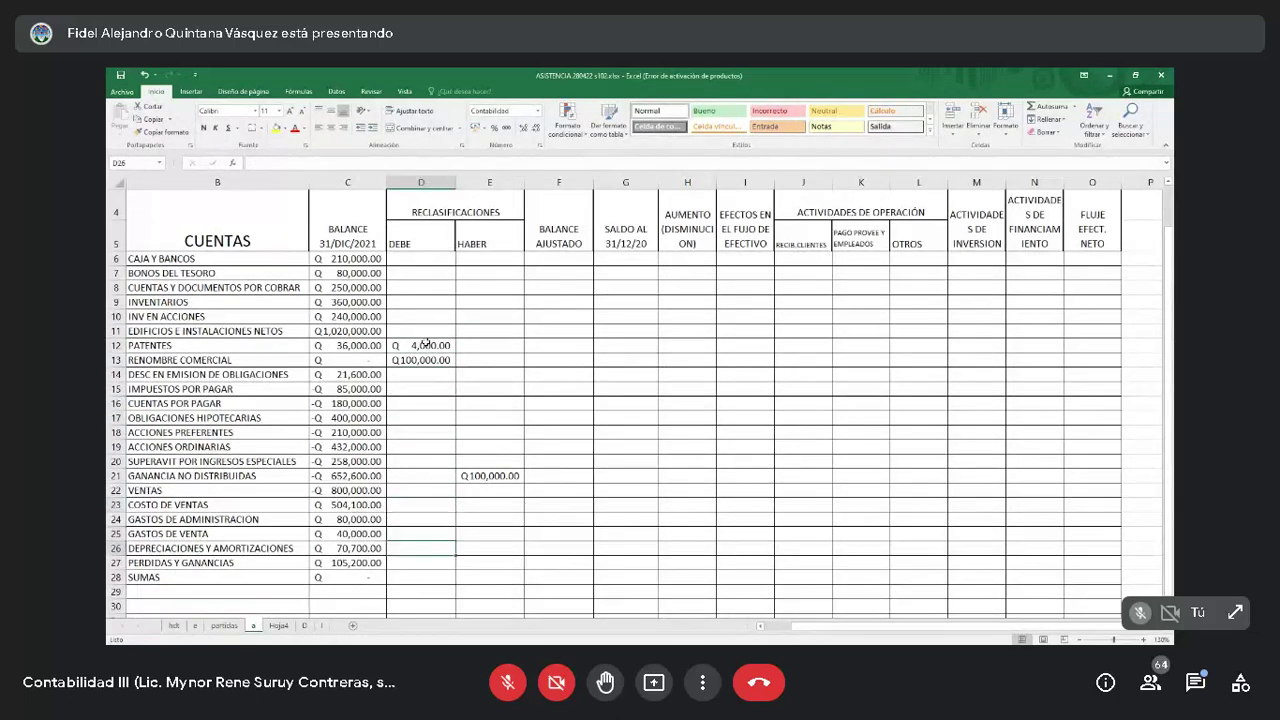
key(Right)
text(4000)
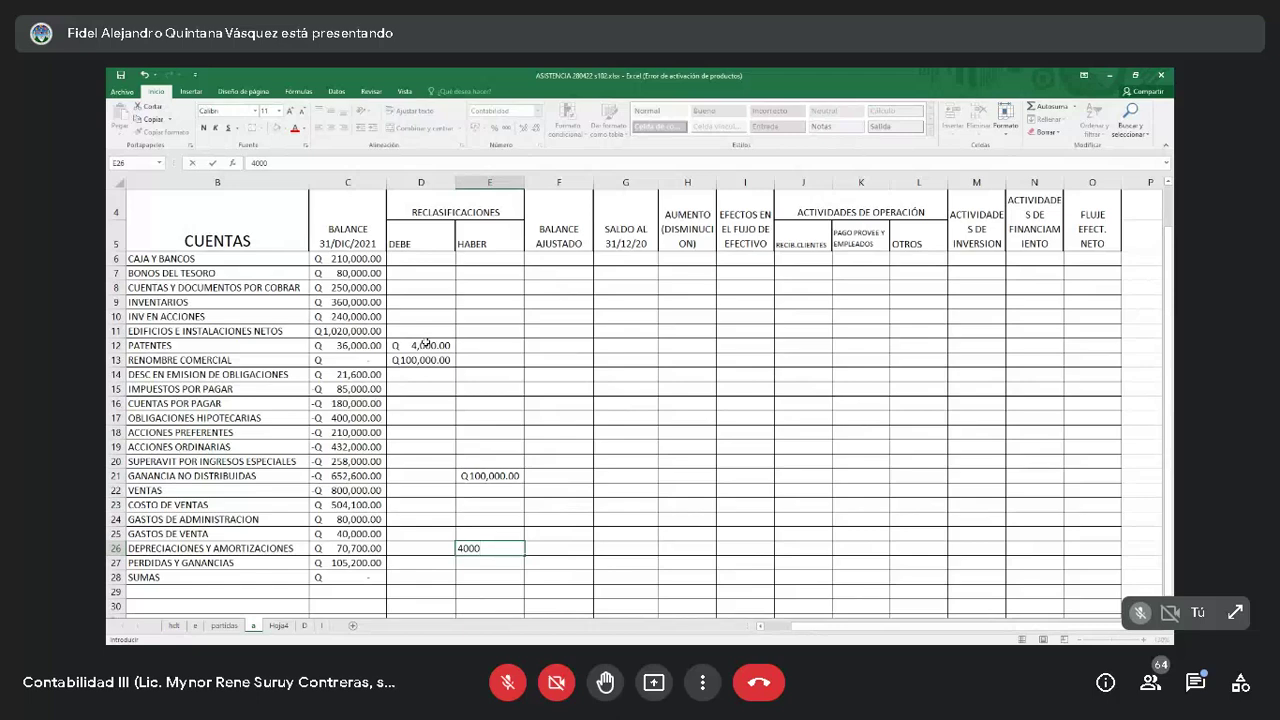
key(Return)
key(Up)
key(Left)
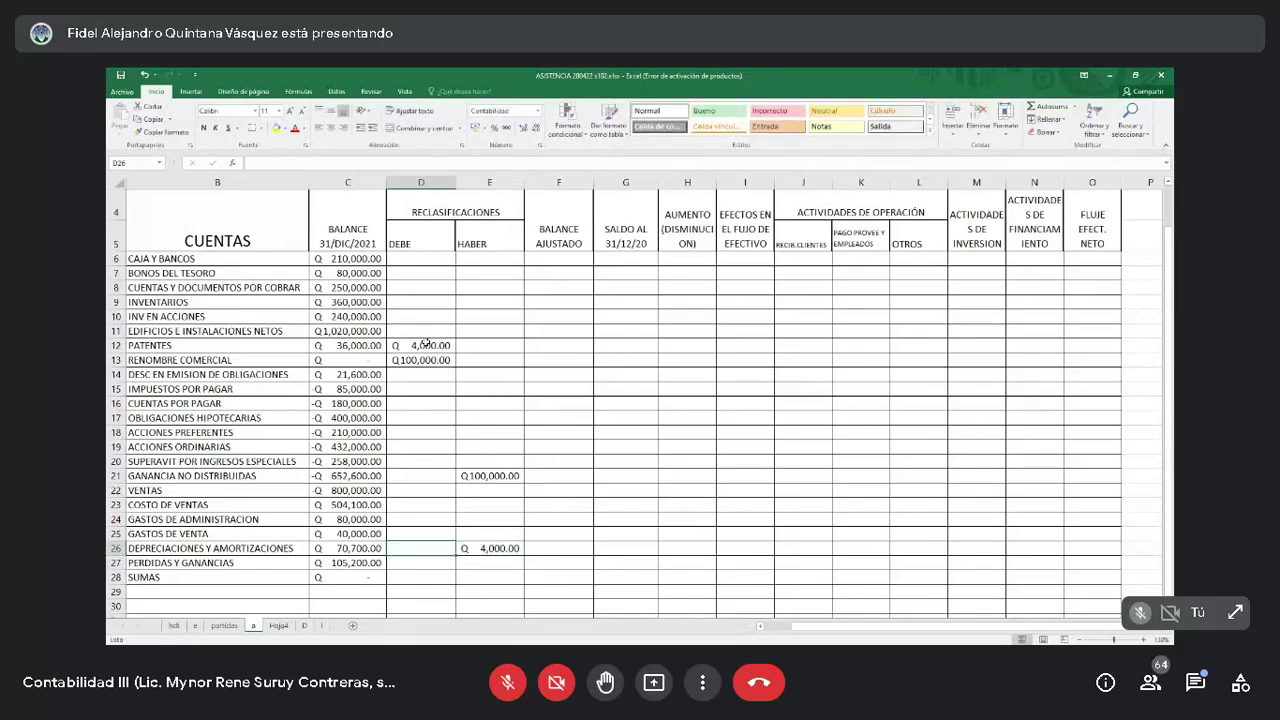
Add 50000 to the existing 100000 in the Haber column for GANANCIA NO DISTRIBUIDAS.
click(443, 380)
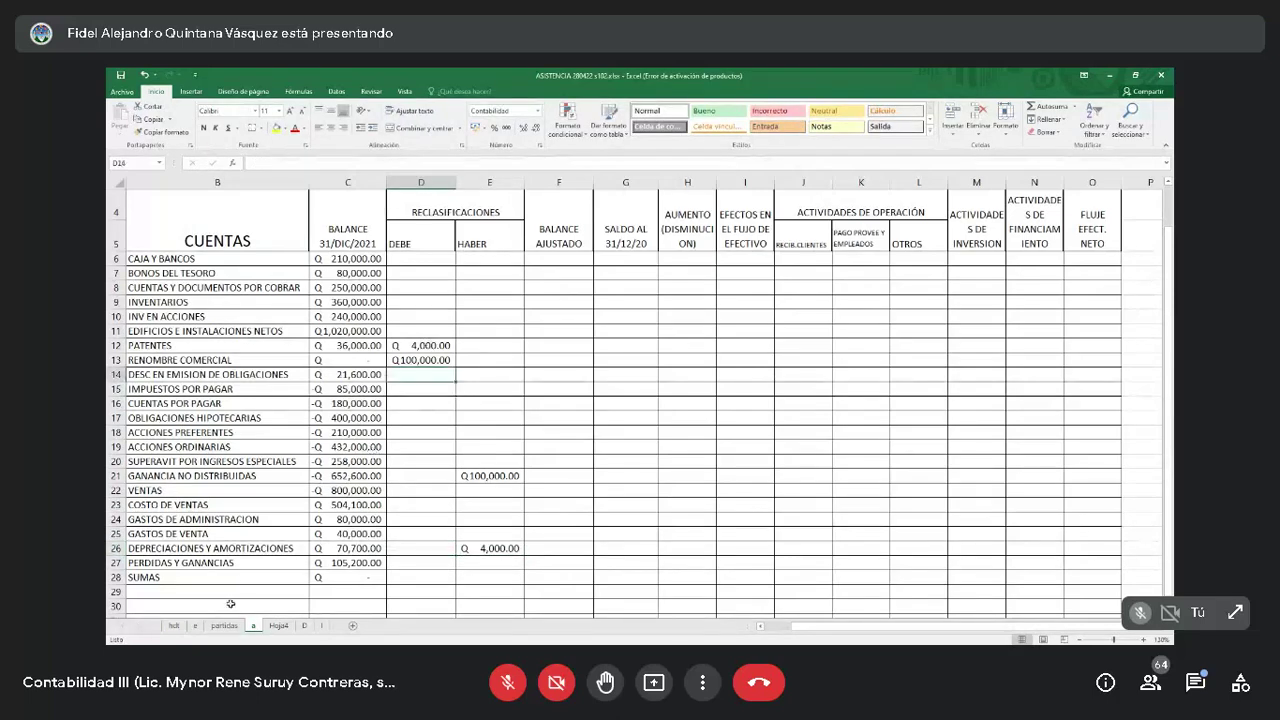
click(423, 428)
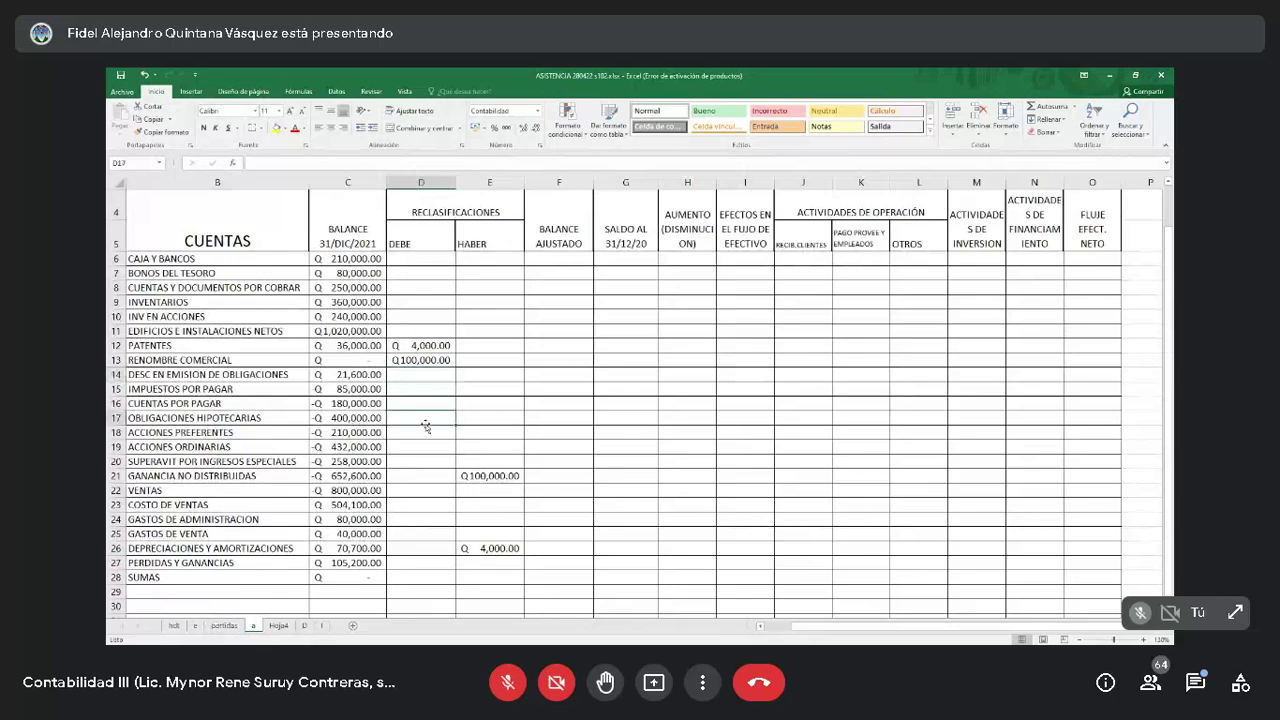
click(421, 482)
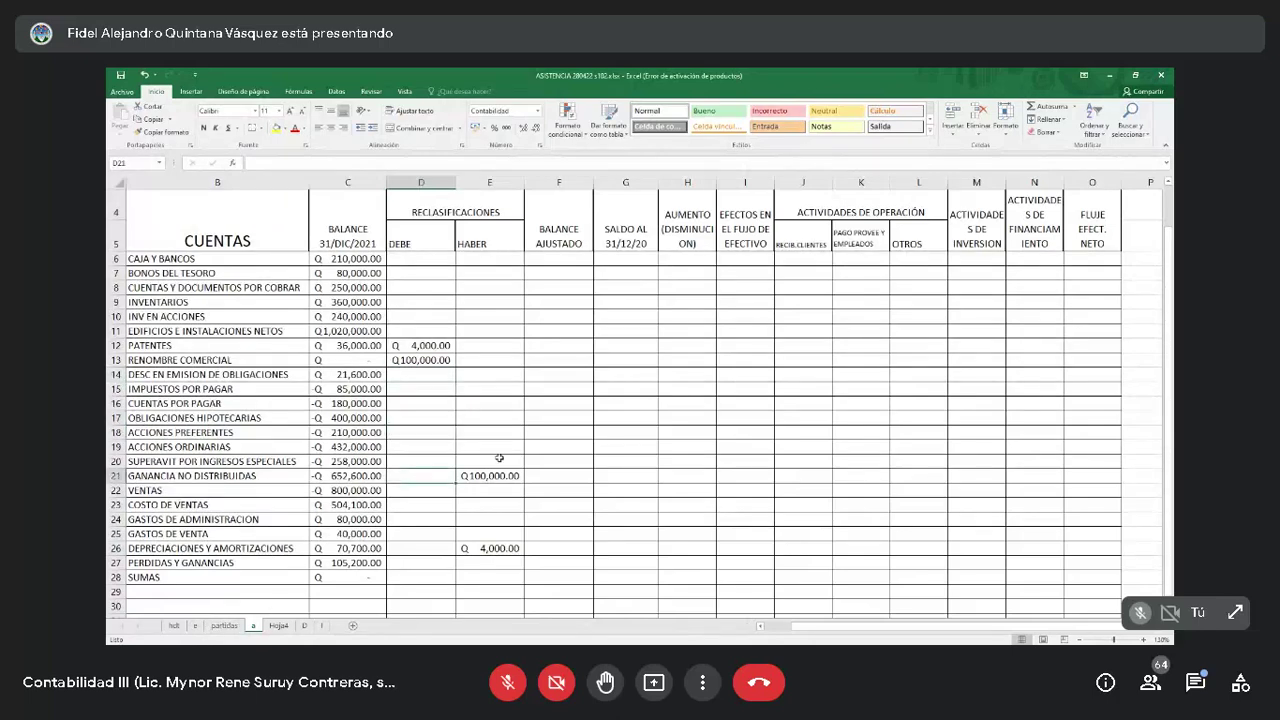
text(5)
key(Right)
key(F2)
text(+50000)
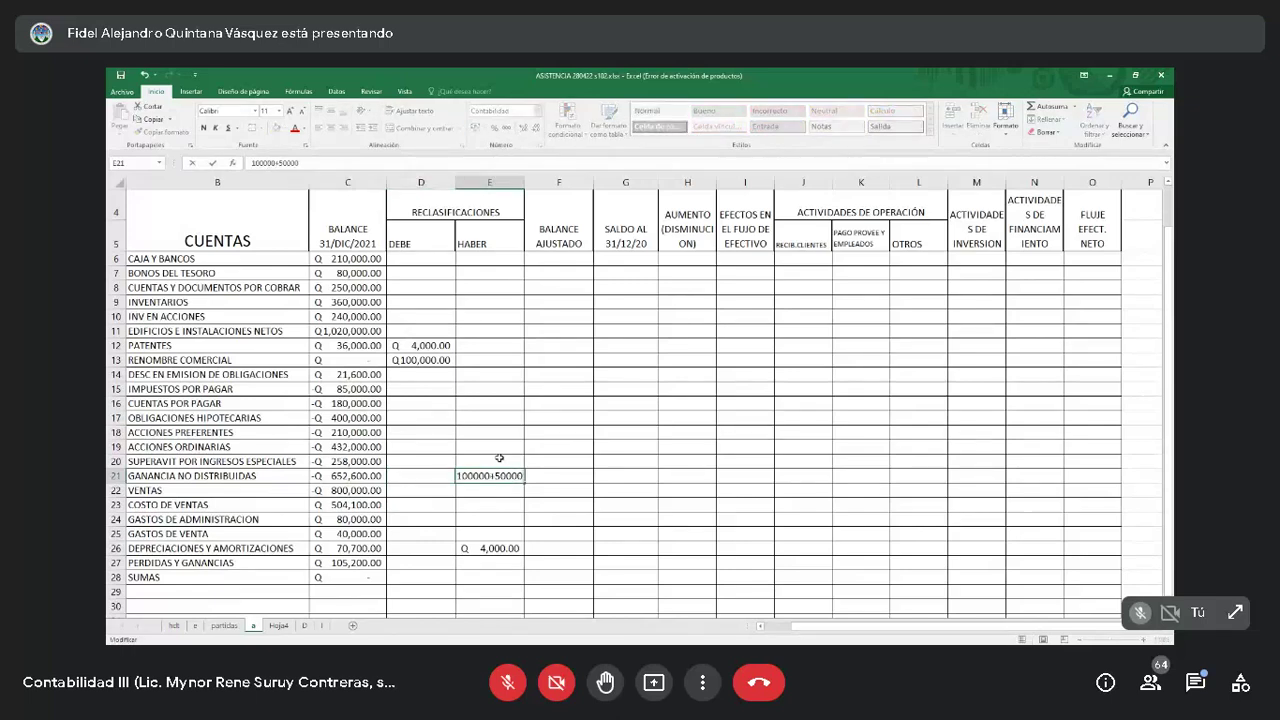
key(Return)
key(Up)
key(Return)
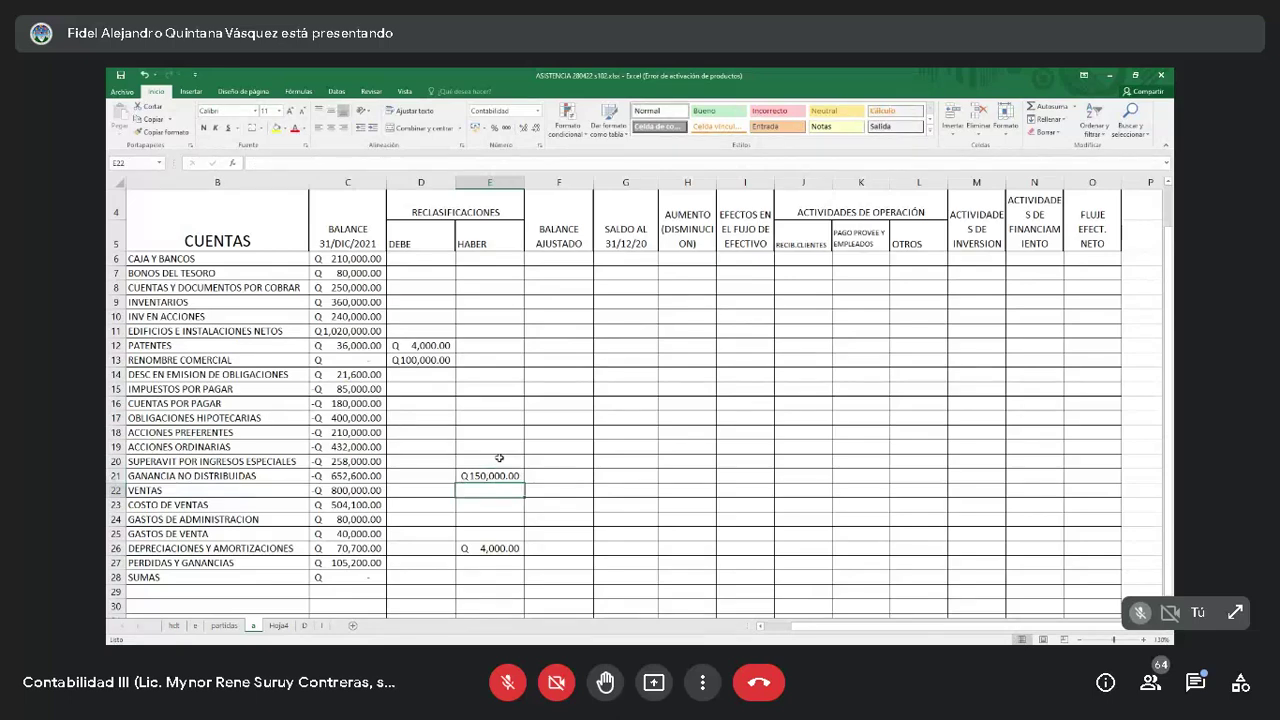
key(Up)
key(Left)
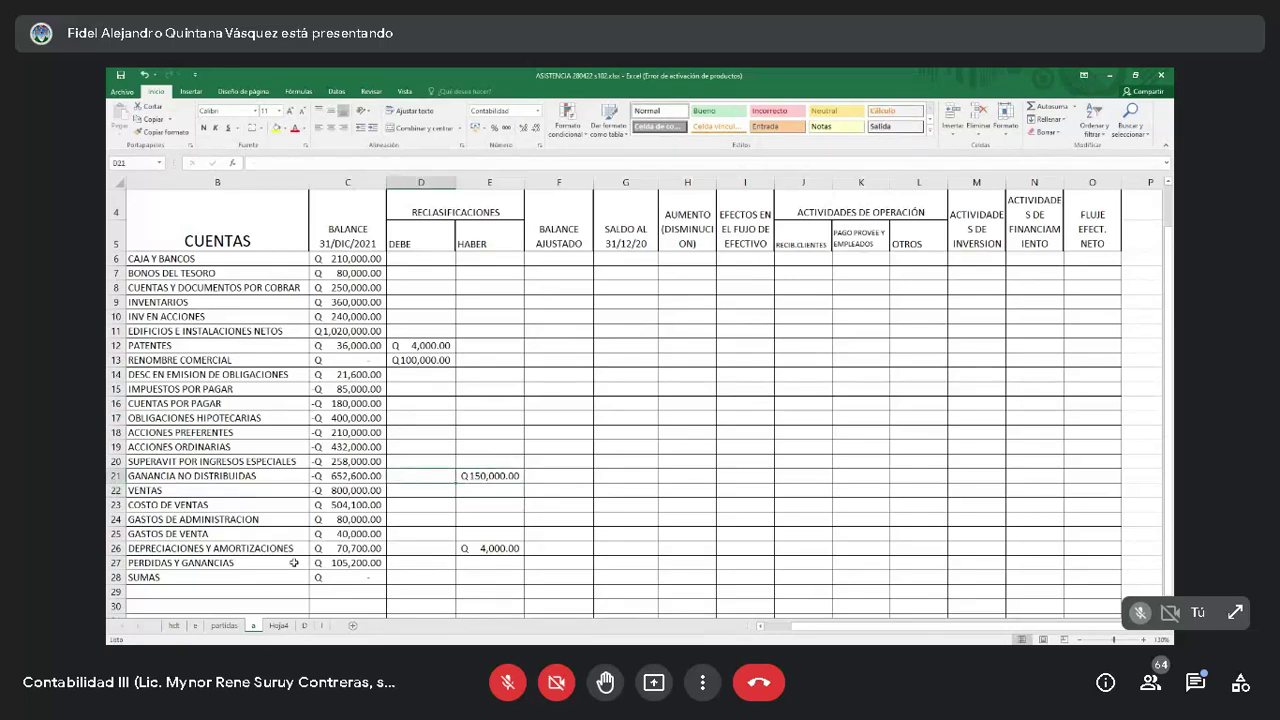
Check entry P3 on the partidas sheet and enter 50000 in the Debe column for CUENTAS POR PAGAR.
click(224, 625)
scroll(857, 476, down, 2)
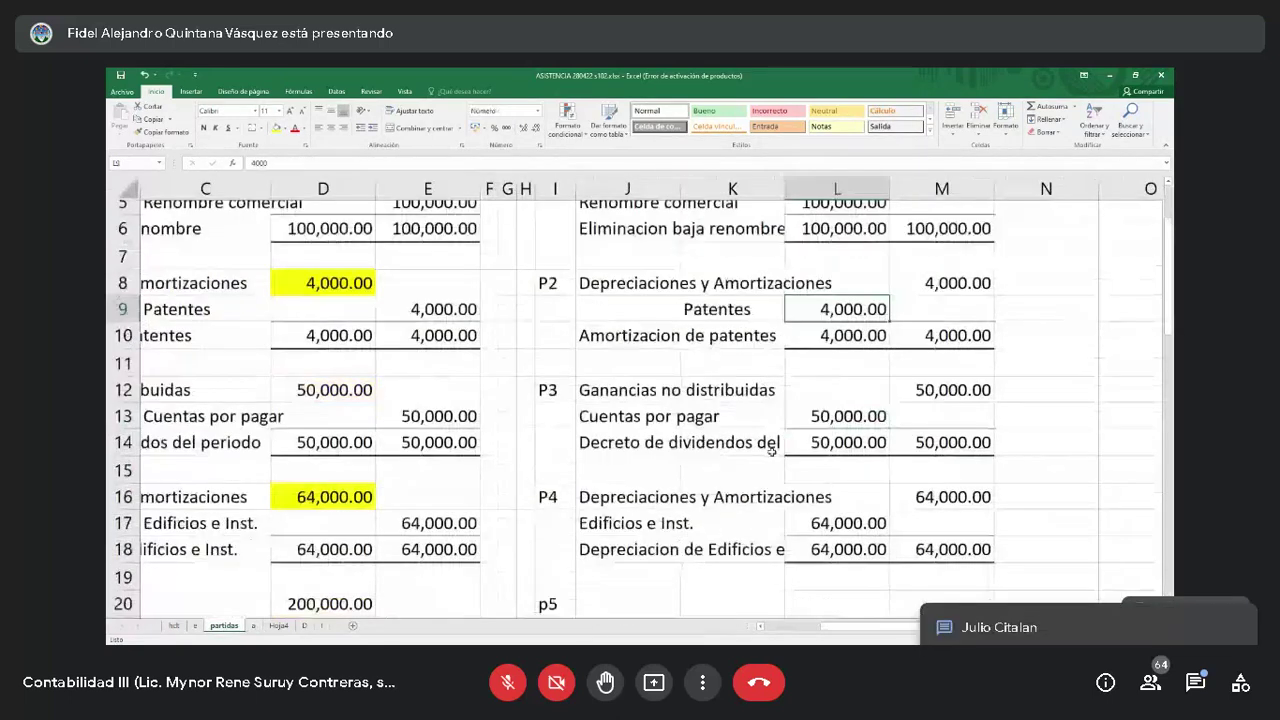
click(253, 625)
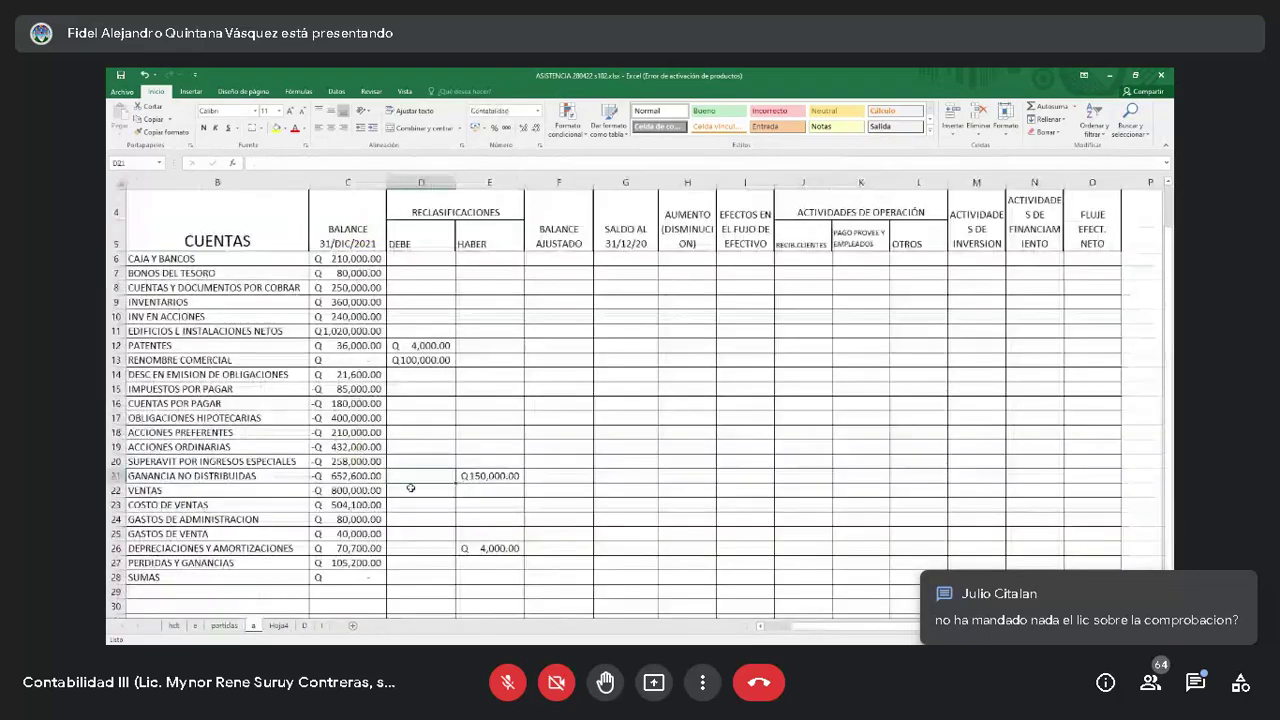
click(420, 438)
key(Up)
key(Up)
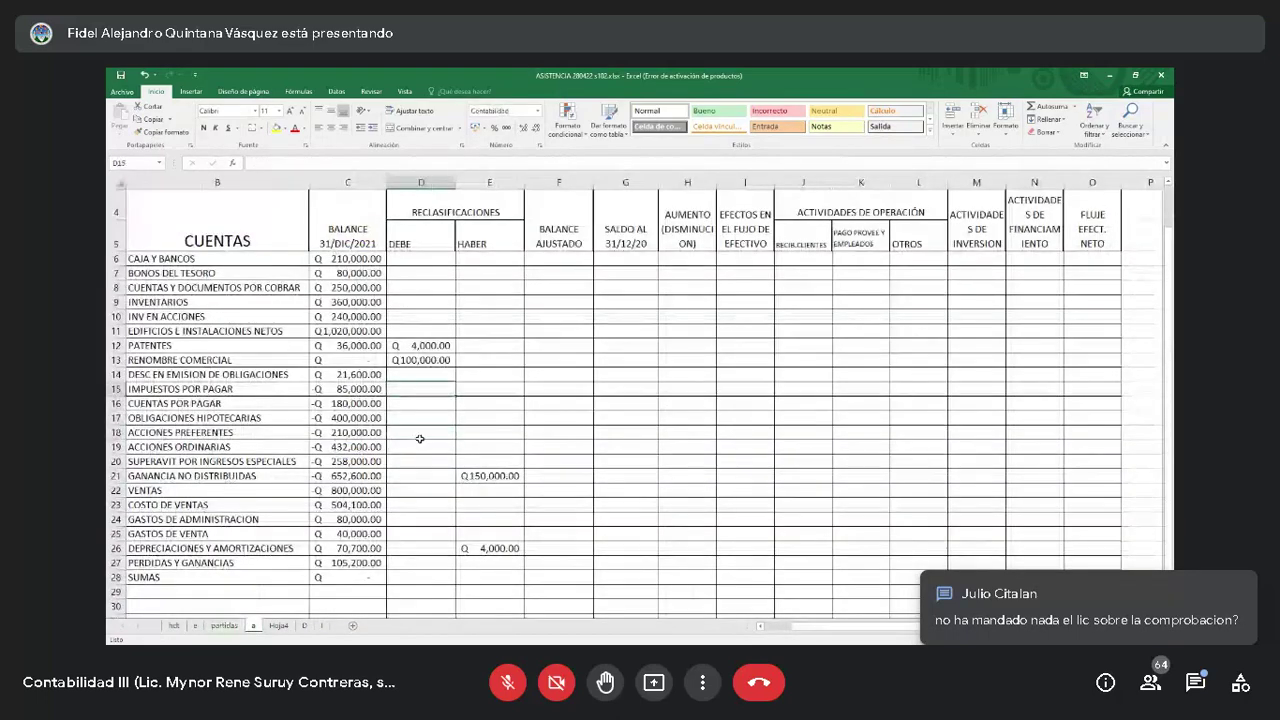
text(50,000)
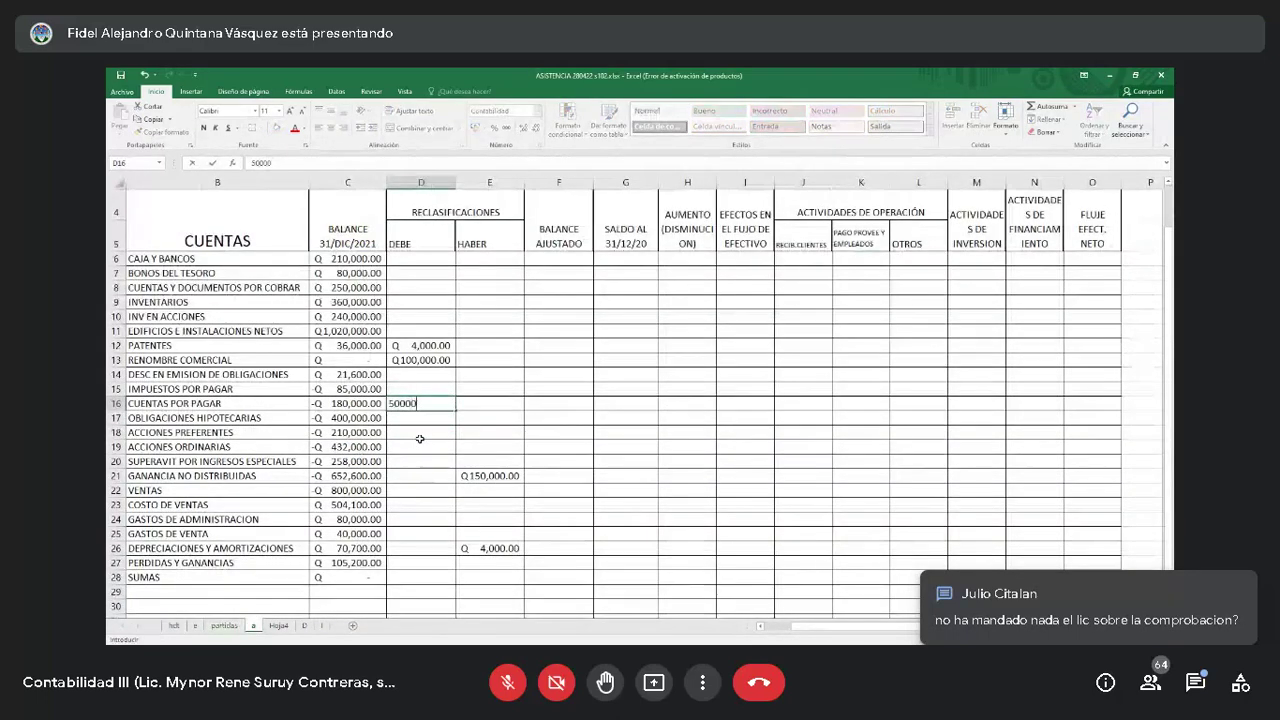
key(Return)
key(Up)
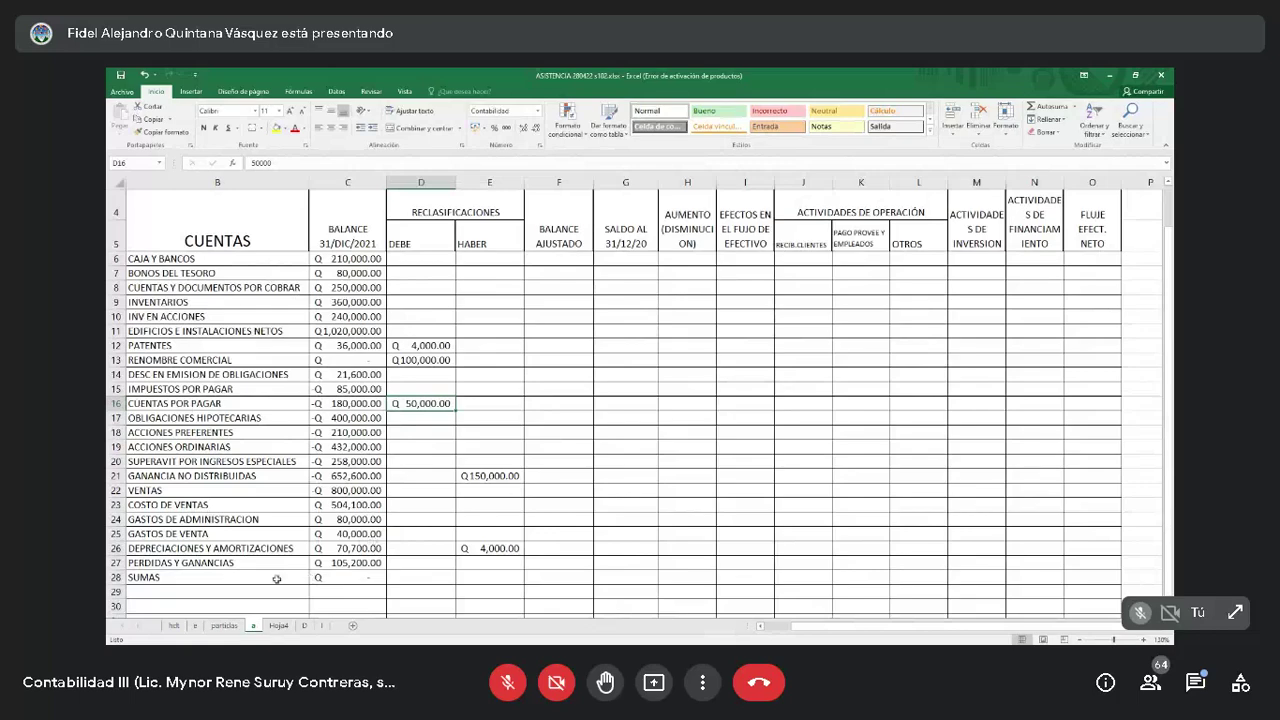
Check entry P4 on the partidas sheet and add 64000 to the 4000 in the Haber column for DEPRECIACIONES Y AMORTIZACIONES.
click(224, 625)
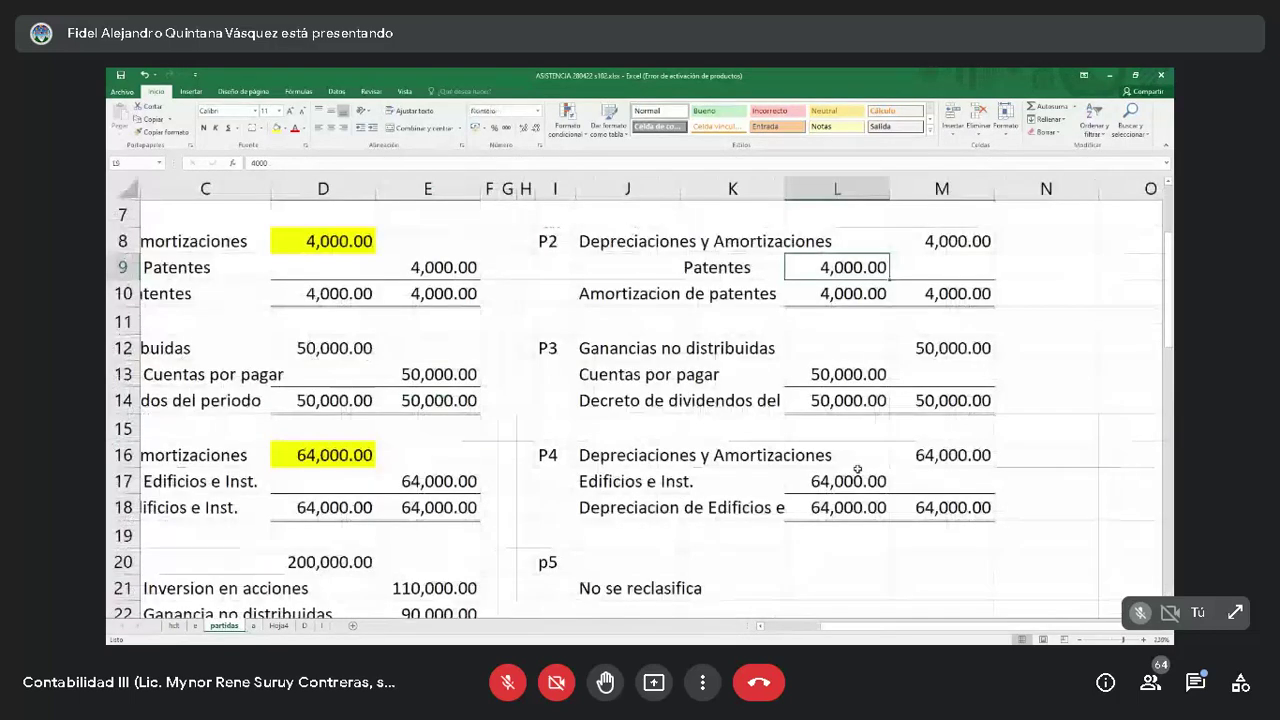
scroll(850, 470, down, 3)
scroll(845, 468, up, 1)
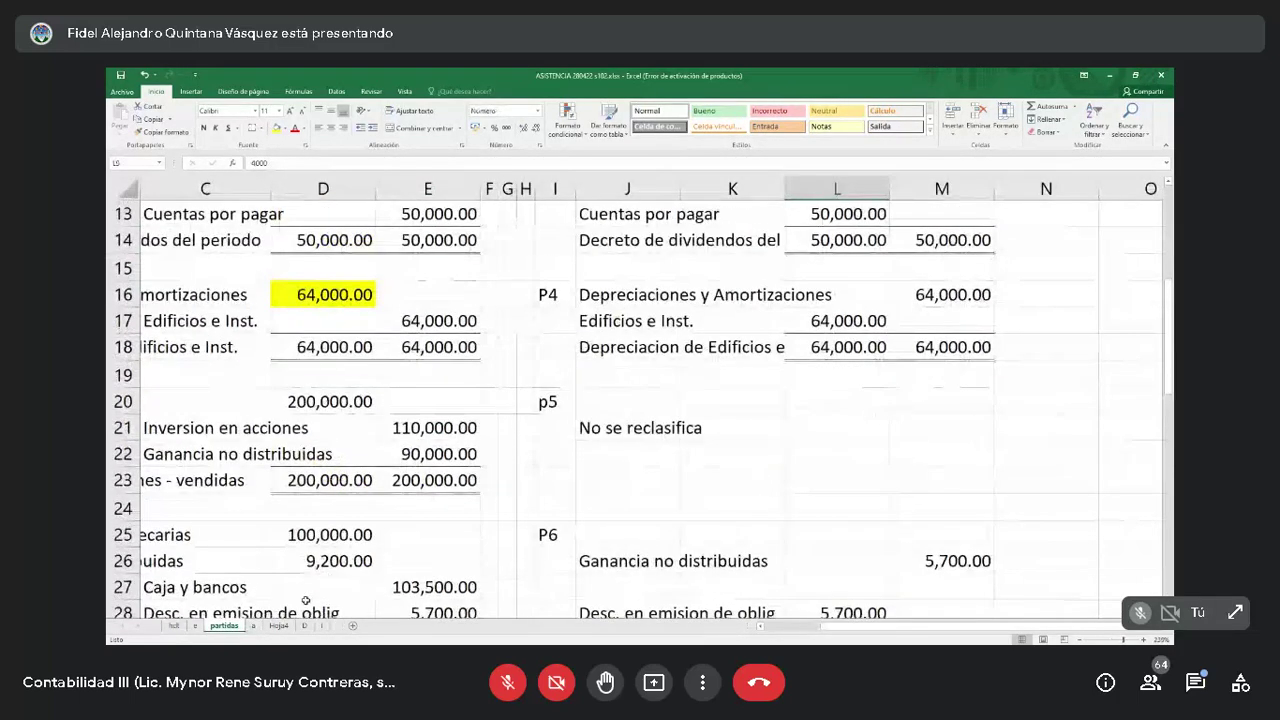
click(253, 626)
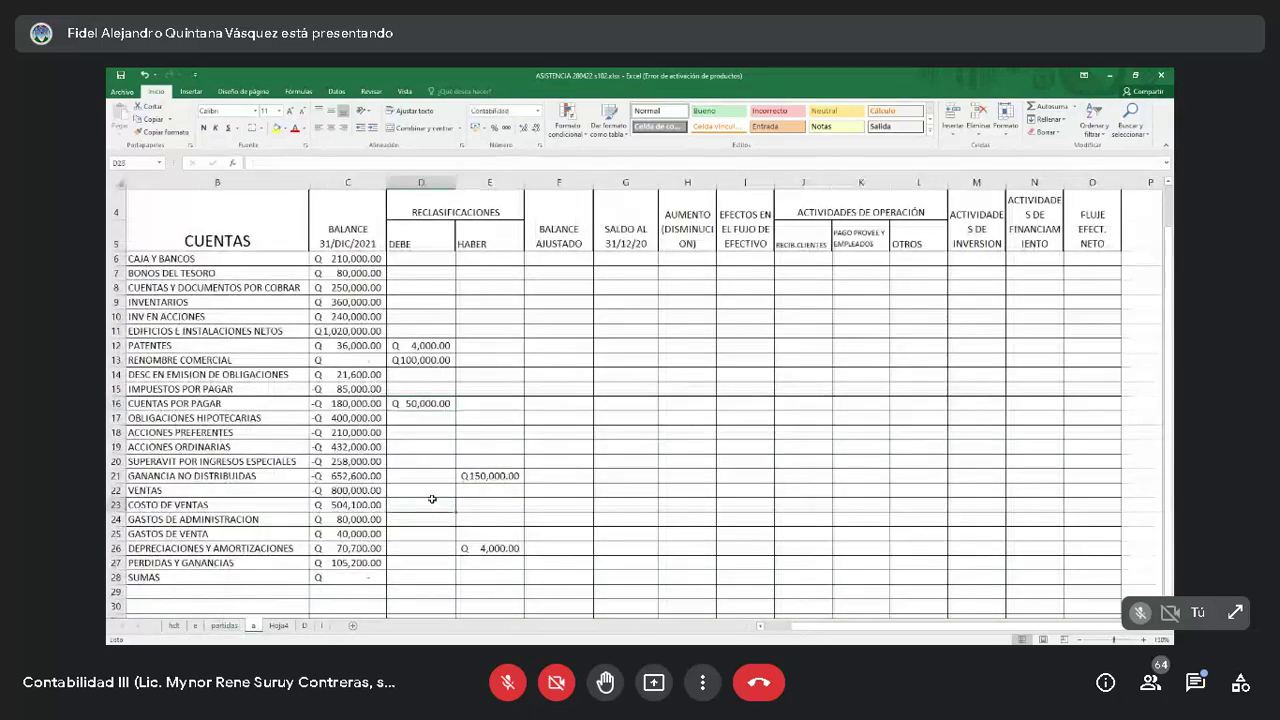
key(Down)
key(Down)
key(Down)
key(Right)
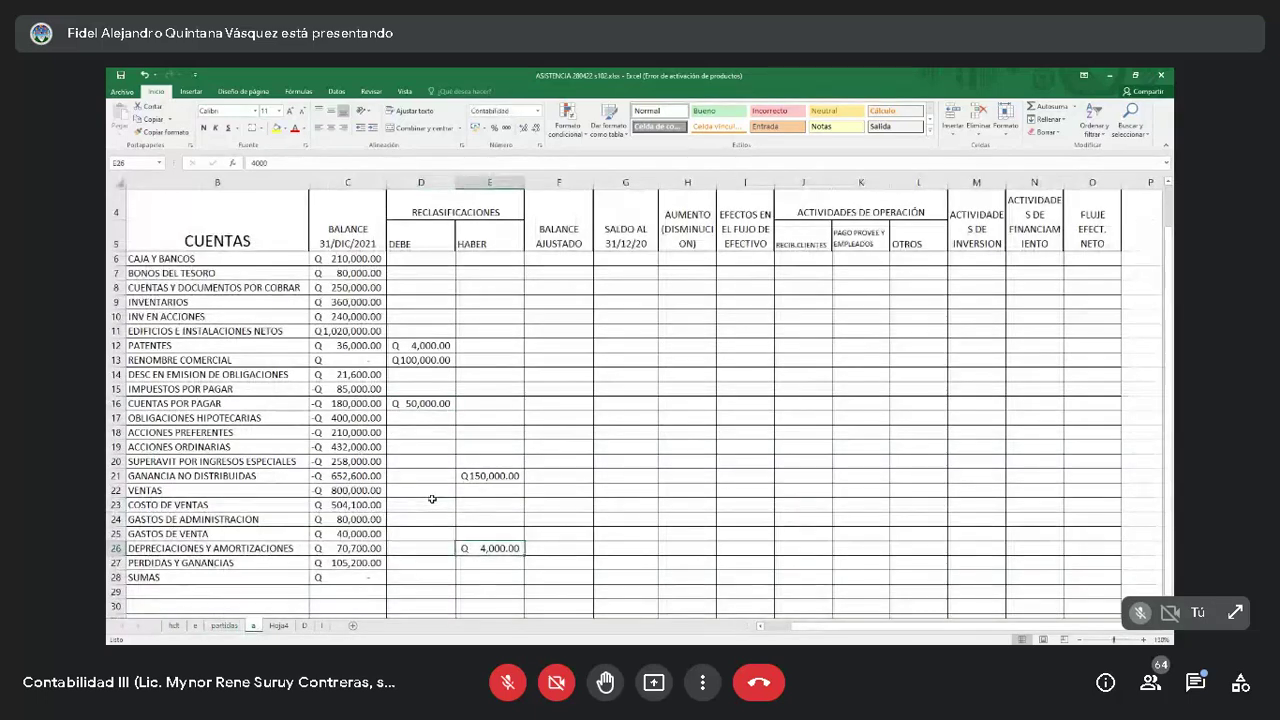
key(F2)
text(+64000)
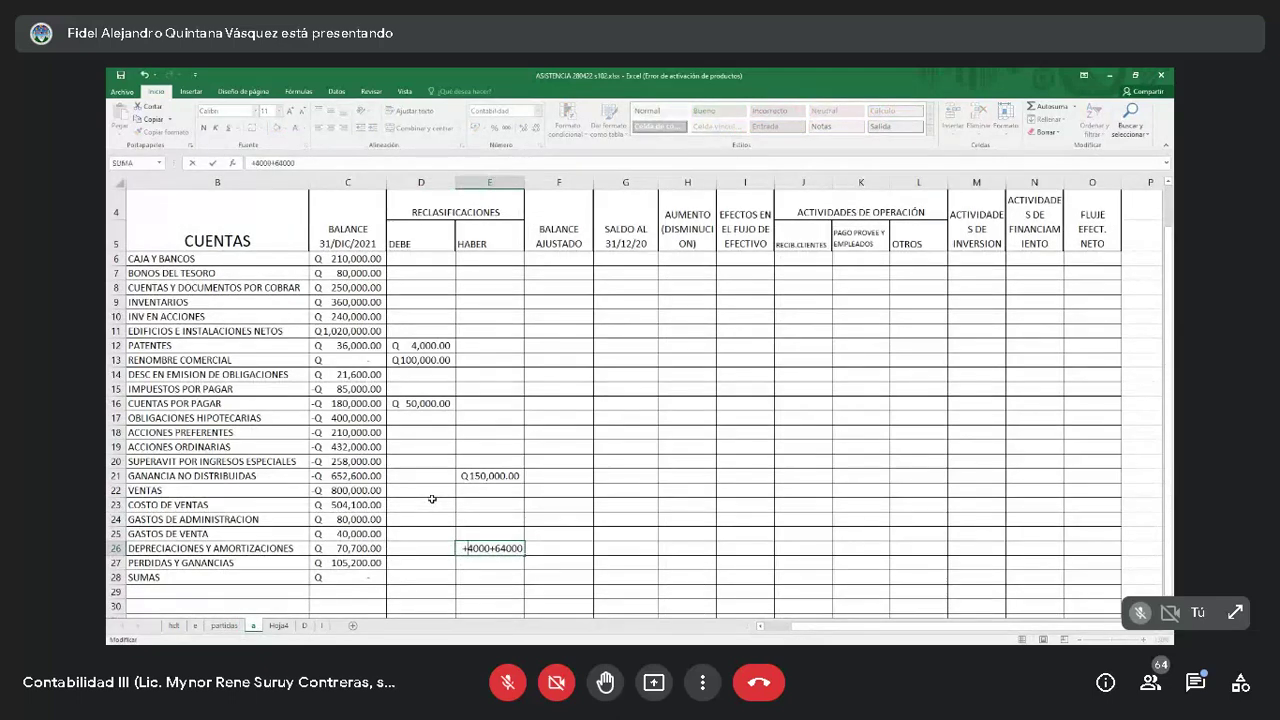
key(Return)
Enter 64000 in the reclassification Debe column for EDIFICIOS E INSTALACIONES NETOS.
key(Up)
key(Left)
key(Up)
key(Up)
key(Up)
key(Up)
key(Up)
key(Up)
key(Up)
key(Up)
key(Up)
key(Up)
key(Up)
key(Up)
key(Up)
key(Up)
key(Up)
key(Up)
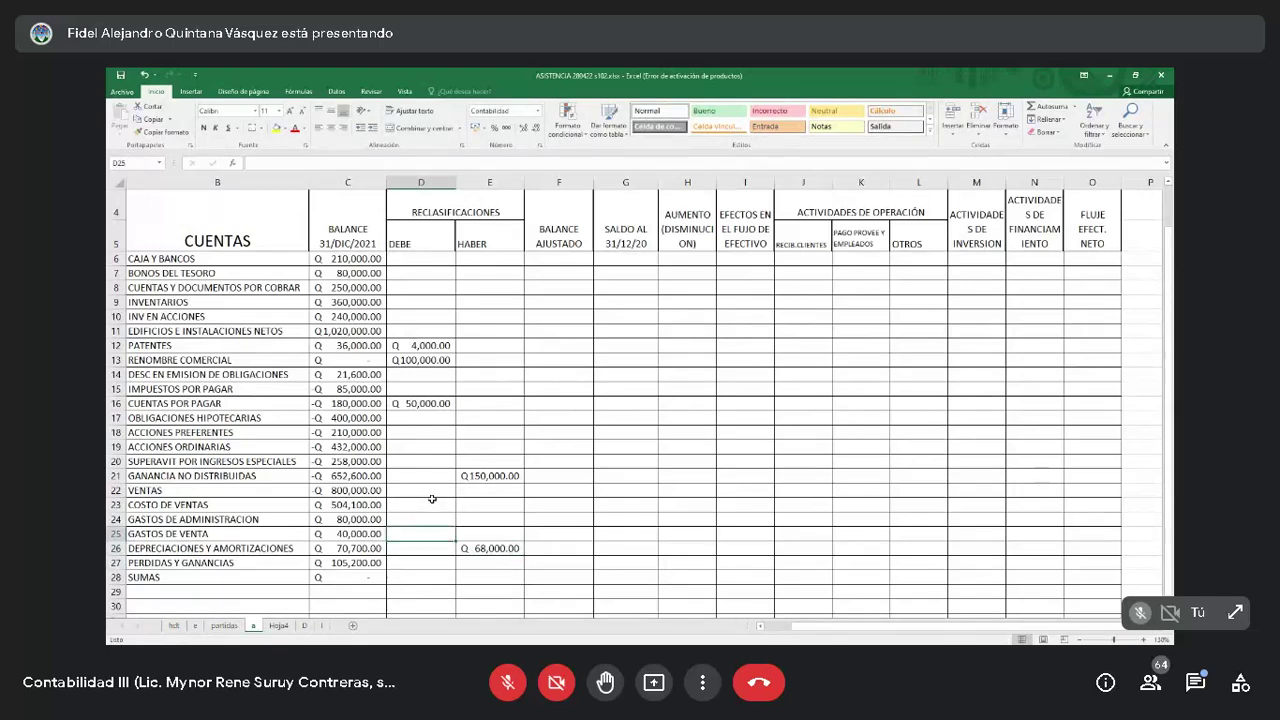
key(Down)
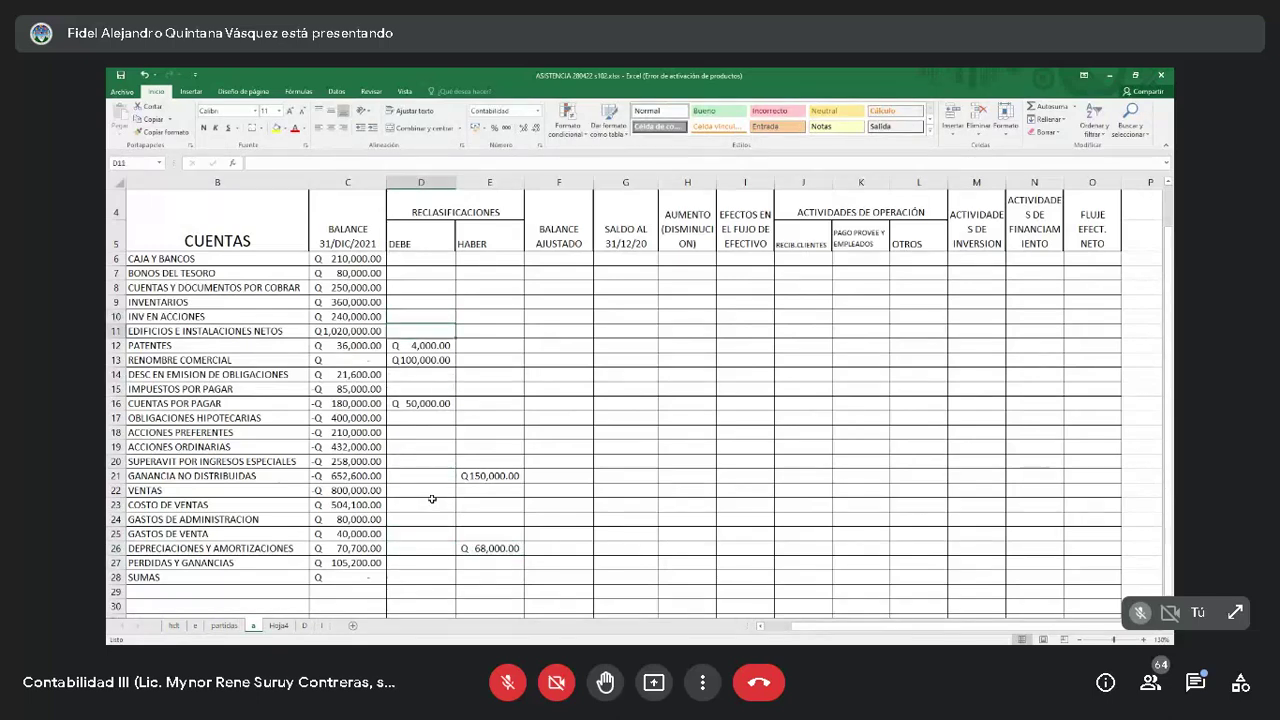
text(64000)
key(Return)
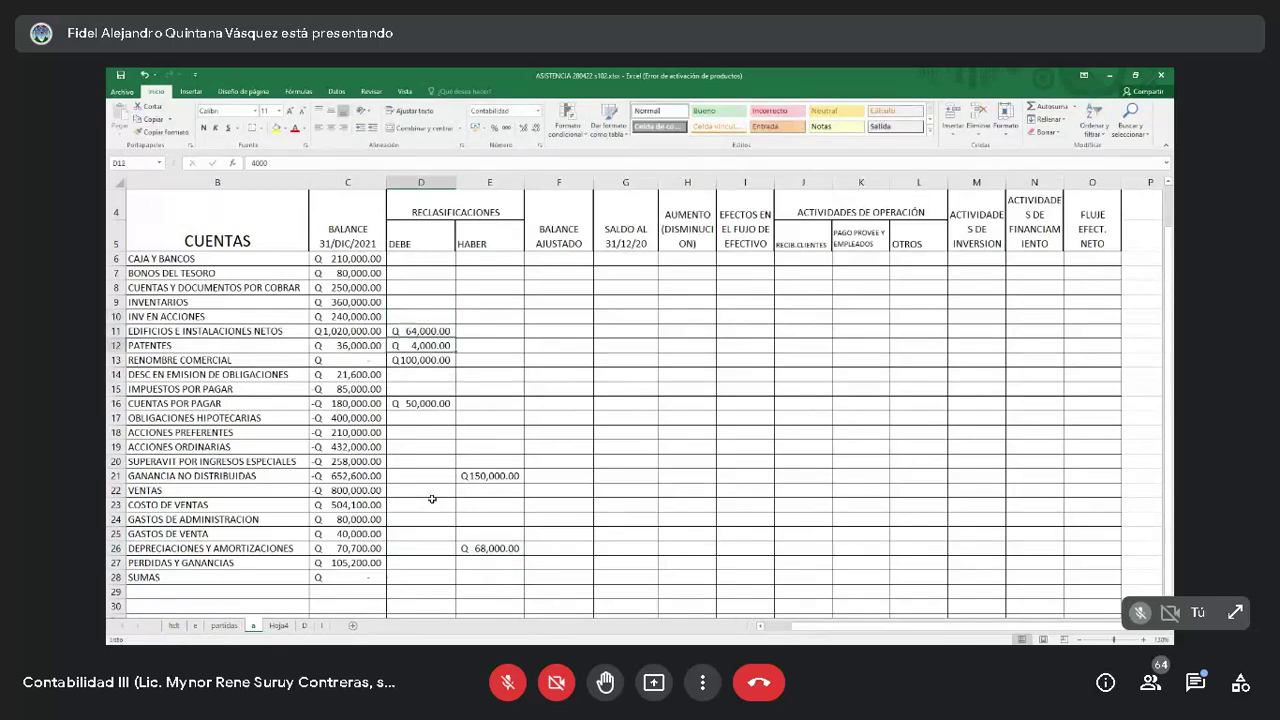
Total the reclassification Debe column in the SUMAS row with =SUMA(D6:D27).
click(428, 593)
click(418, 578)
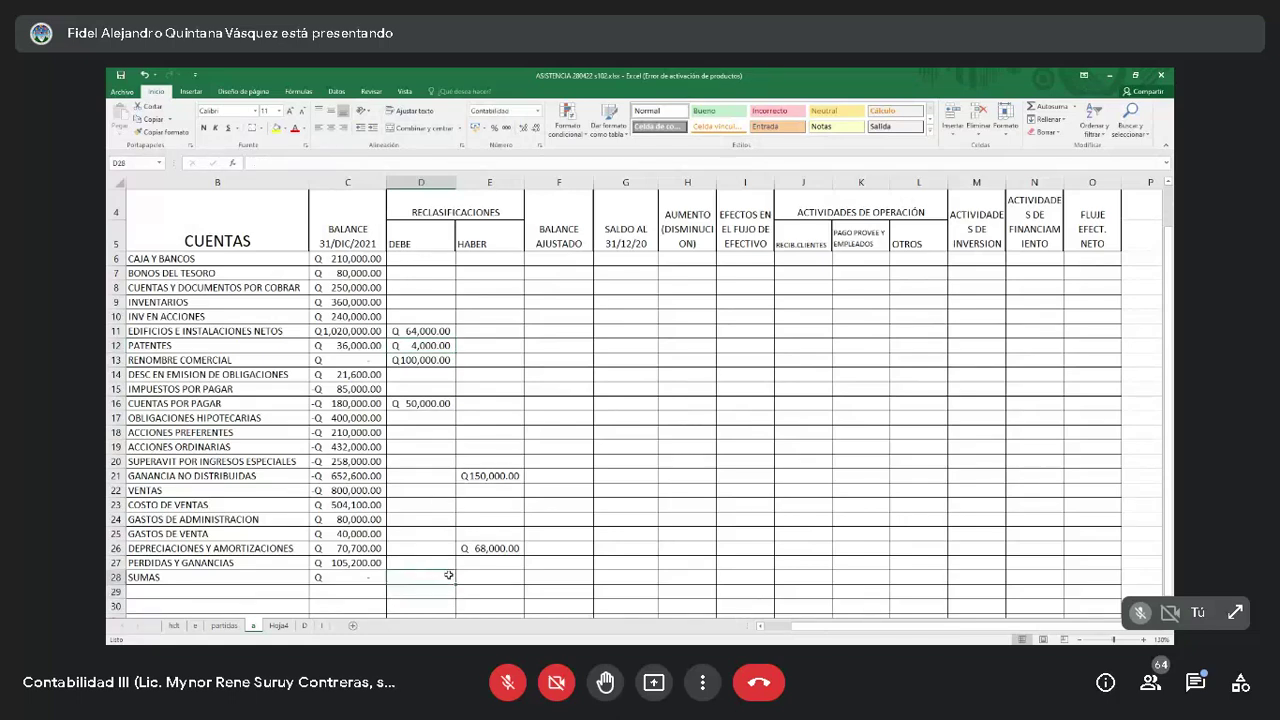
click(1043, 106)
drag(456, 330, 456, 254)
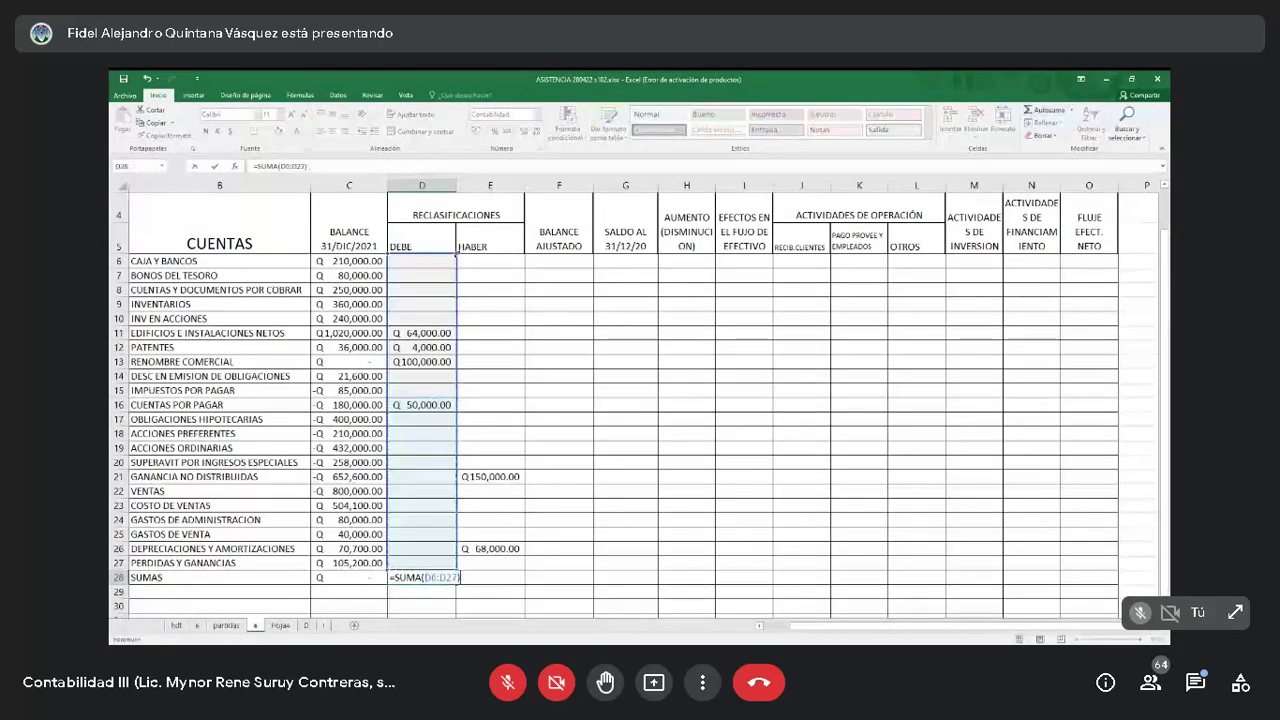
key(Tab)
key(Tab)
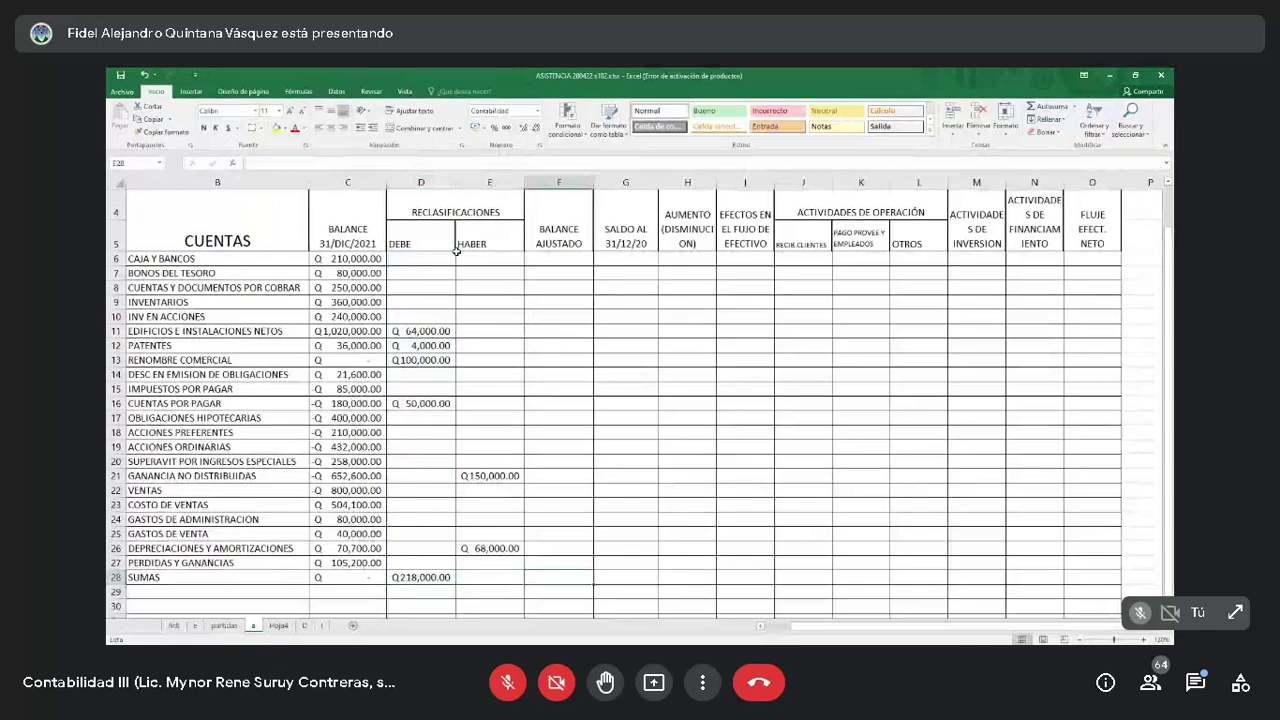
Copy the Debe total formula across to the Haber column in the SUMAS row.
key(Left)
key(Left)
key(shift+Right)
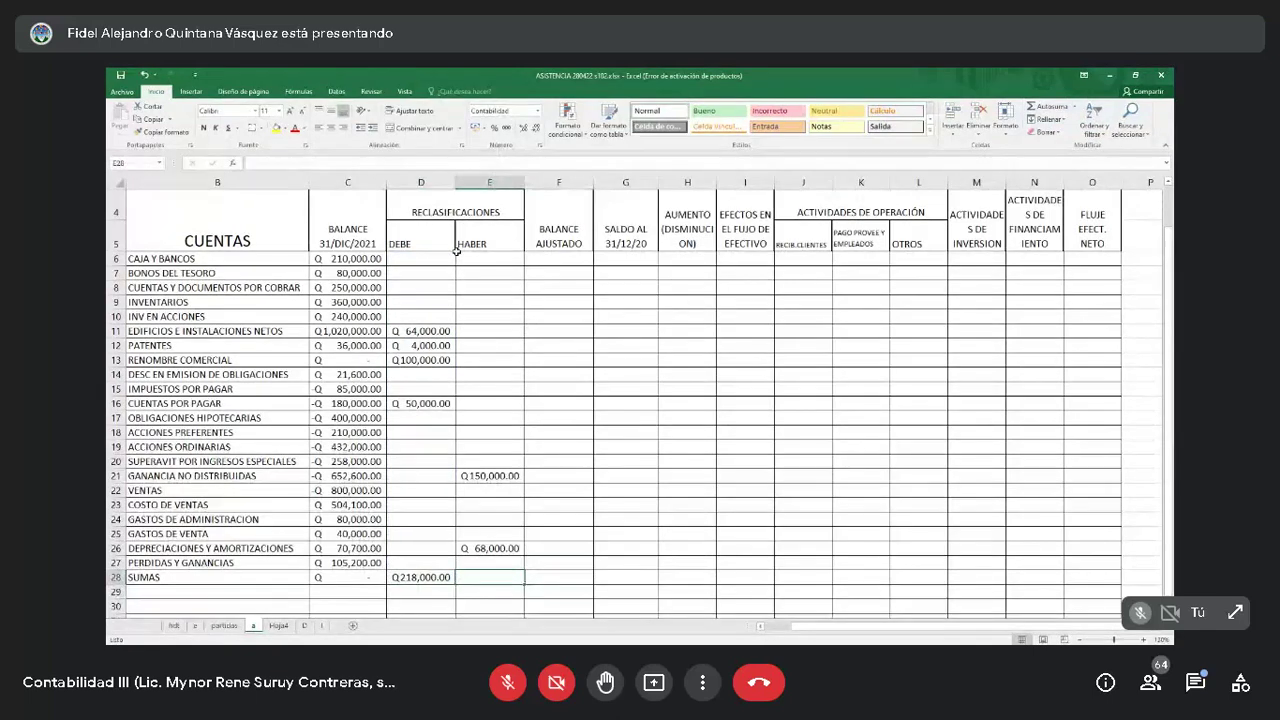
key(ctrl+d)
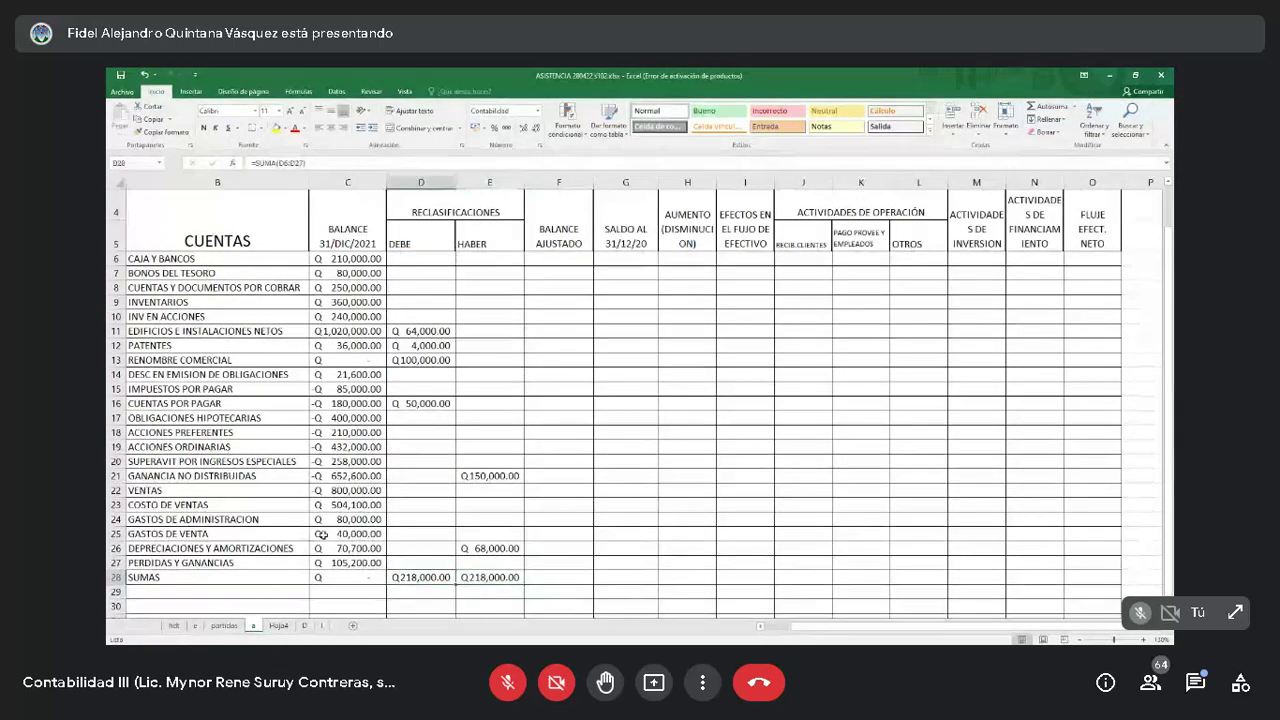
click(499, 595)
text(+E28-218000)
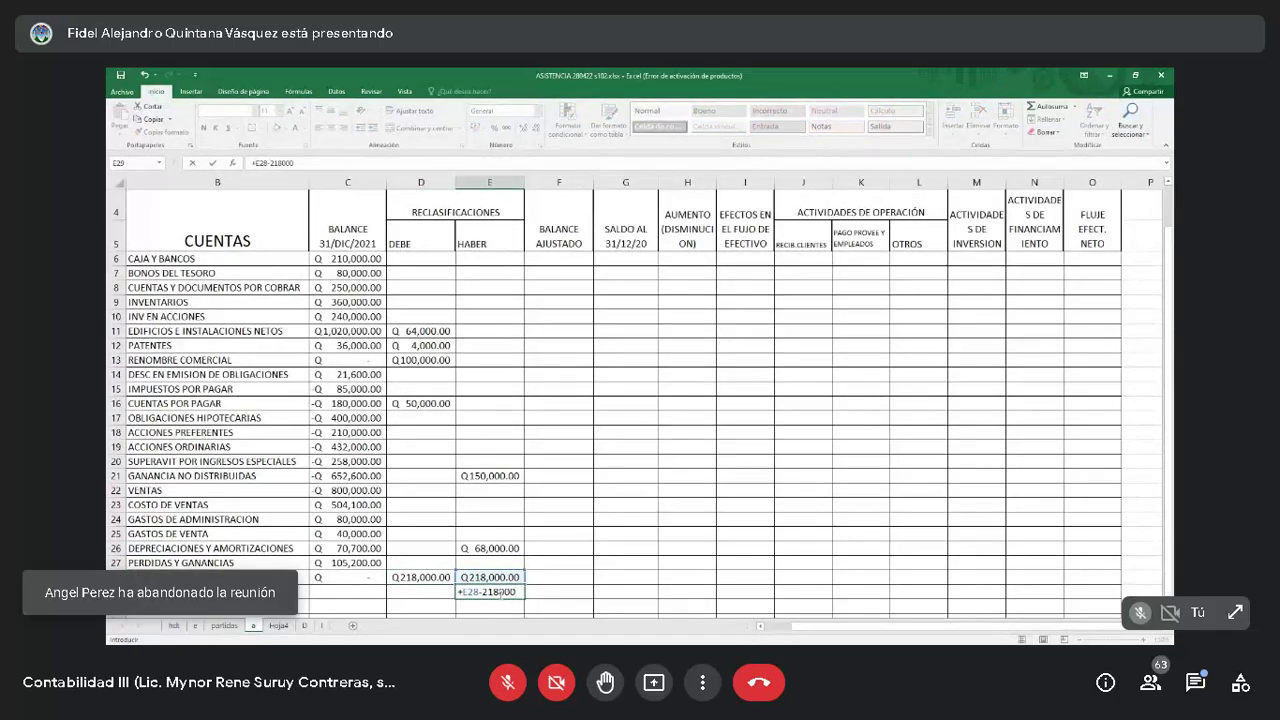
text(+3750000)
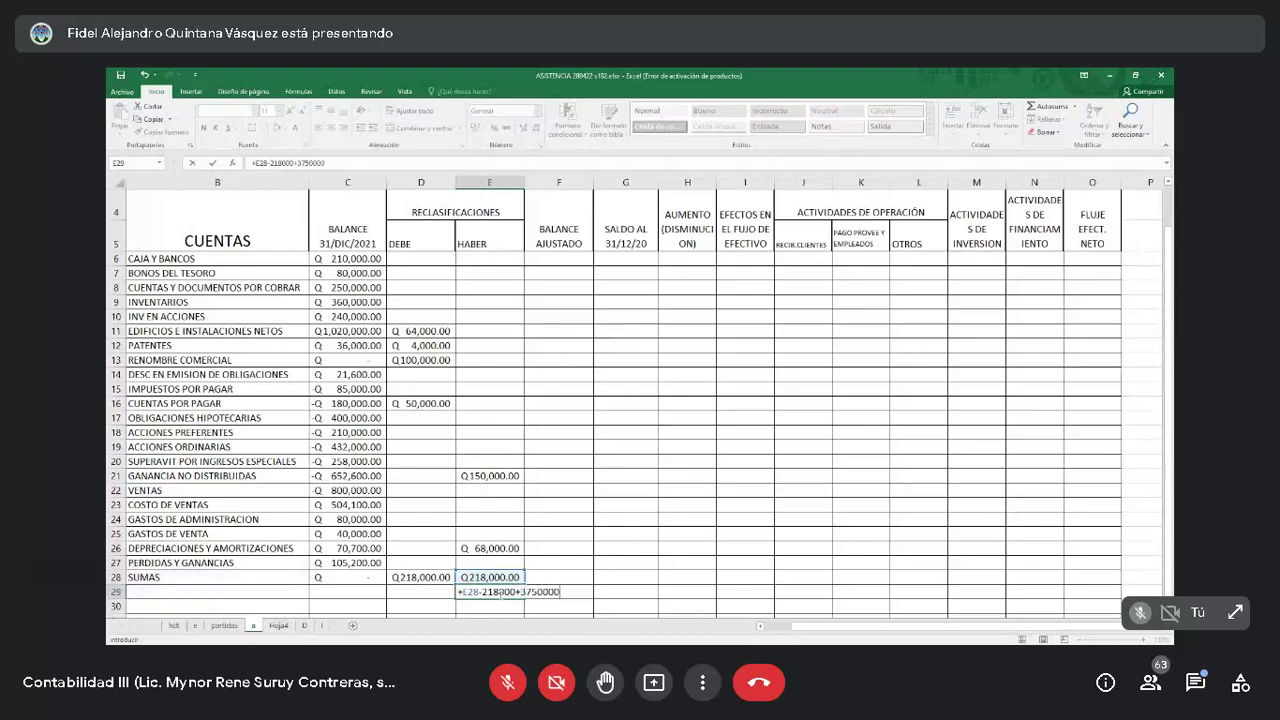
key(Return)
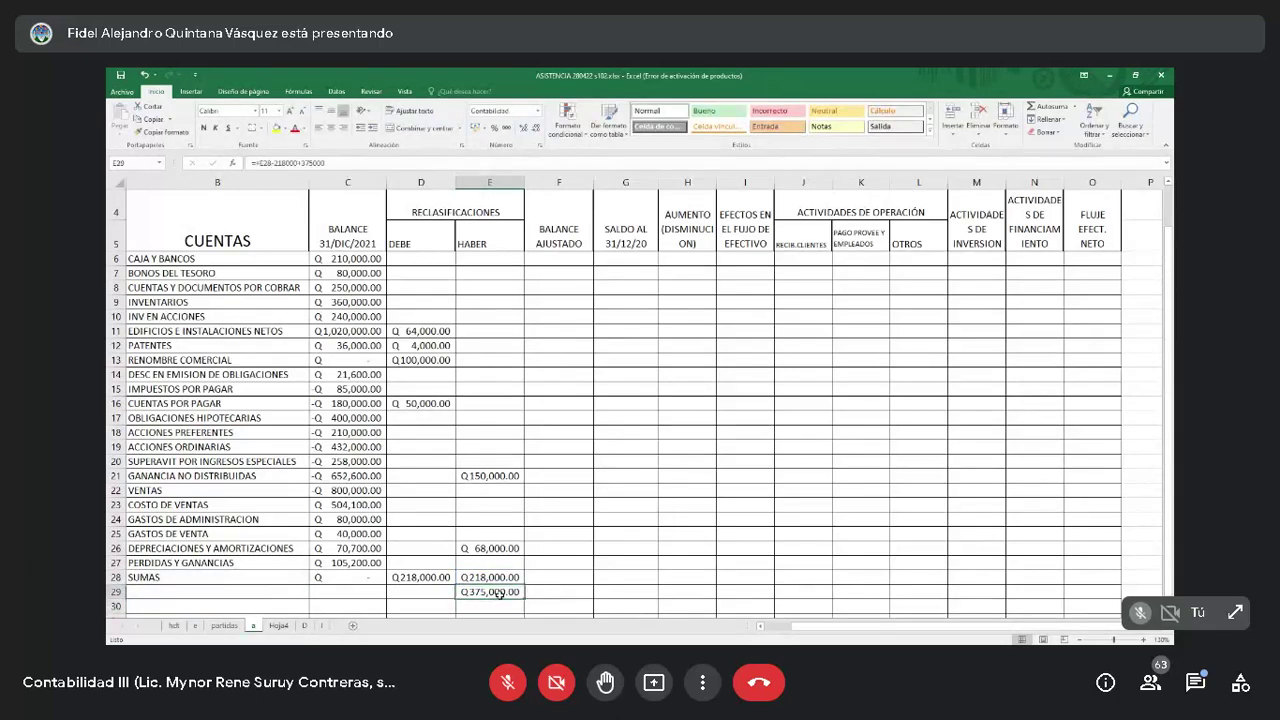
click(485, 591)
key(BackSpace)
key(Return)
click(432, 517)
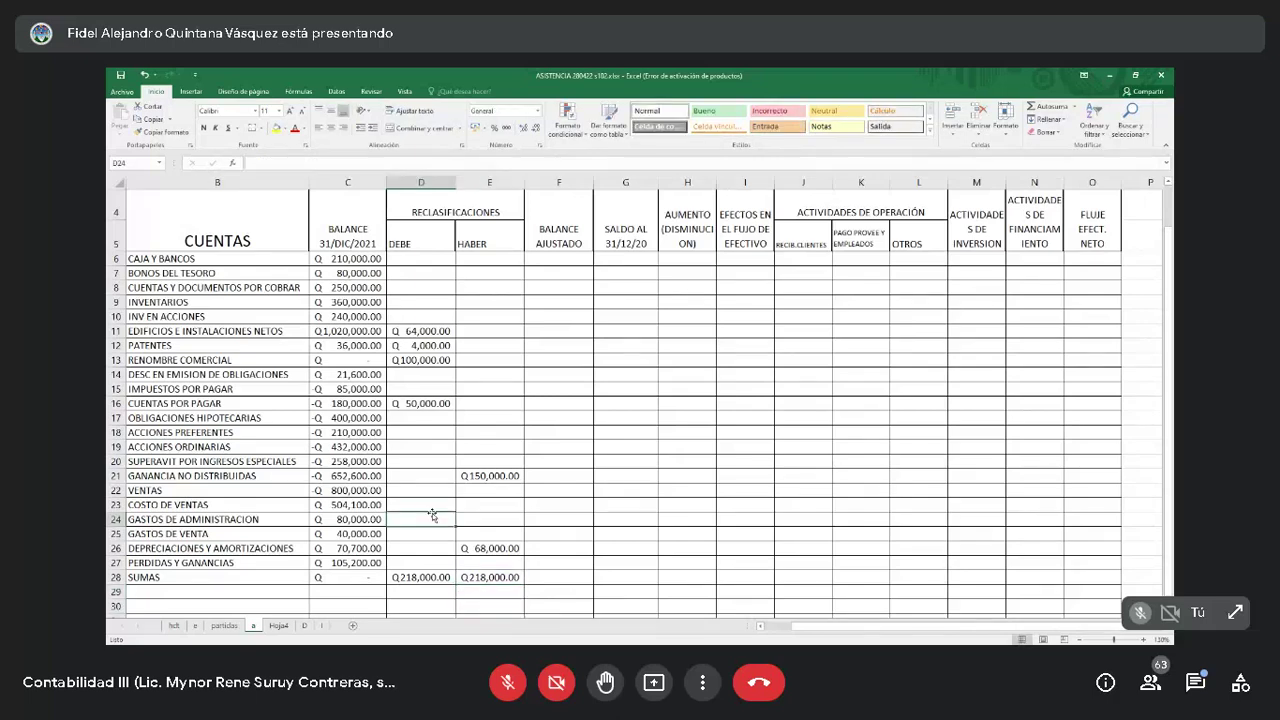
Check entry P6 on the partidas sheet and add 5700 to the Haber formula for GANANCIA NO DISTRIBUIDAS.
click(482, 475)
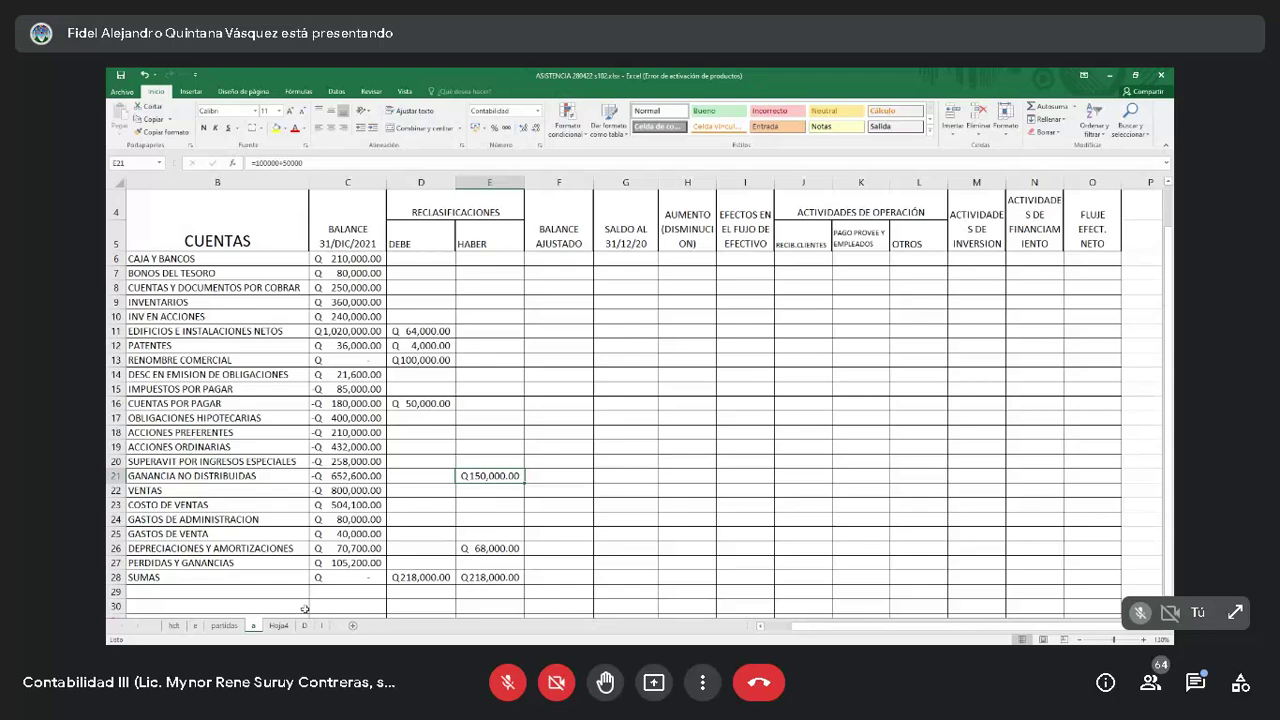
click(224, 625)
scroll(670, 490, down, 3)
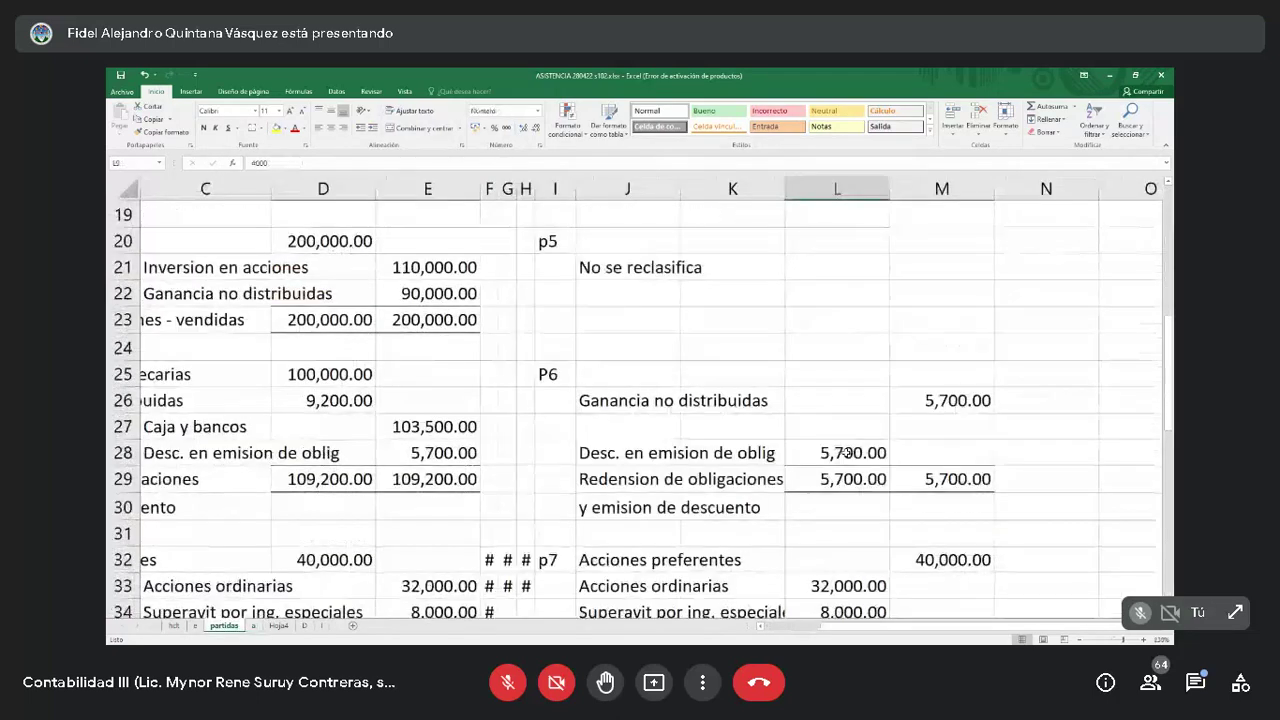
click(254, 626)
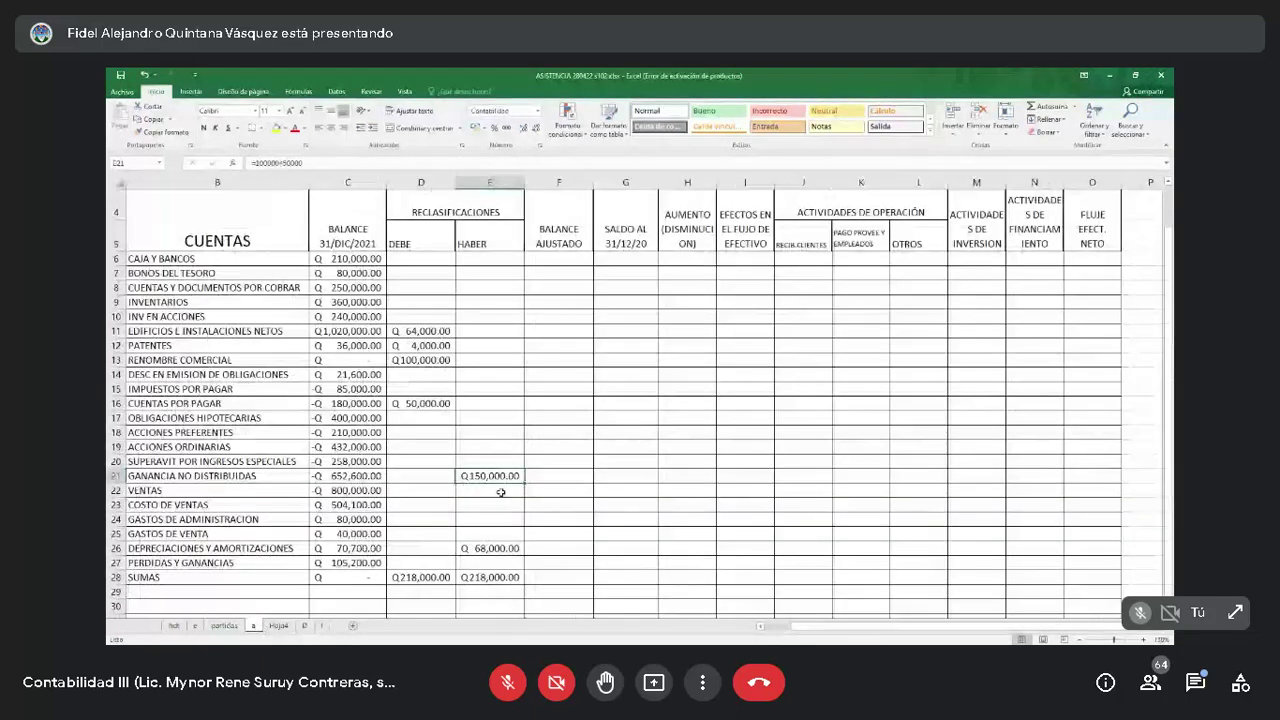
key(F2)
text(+5700)
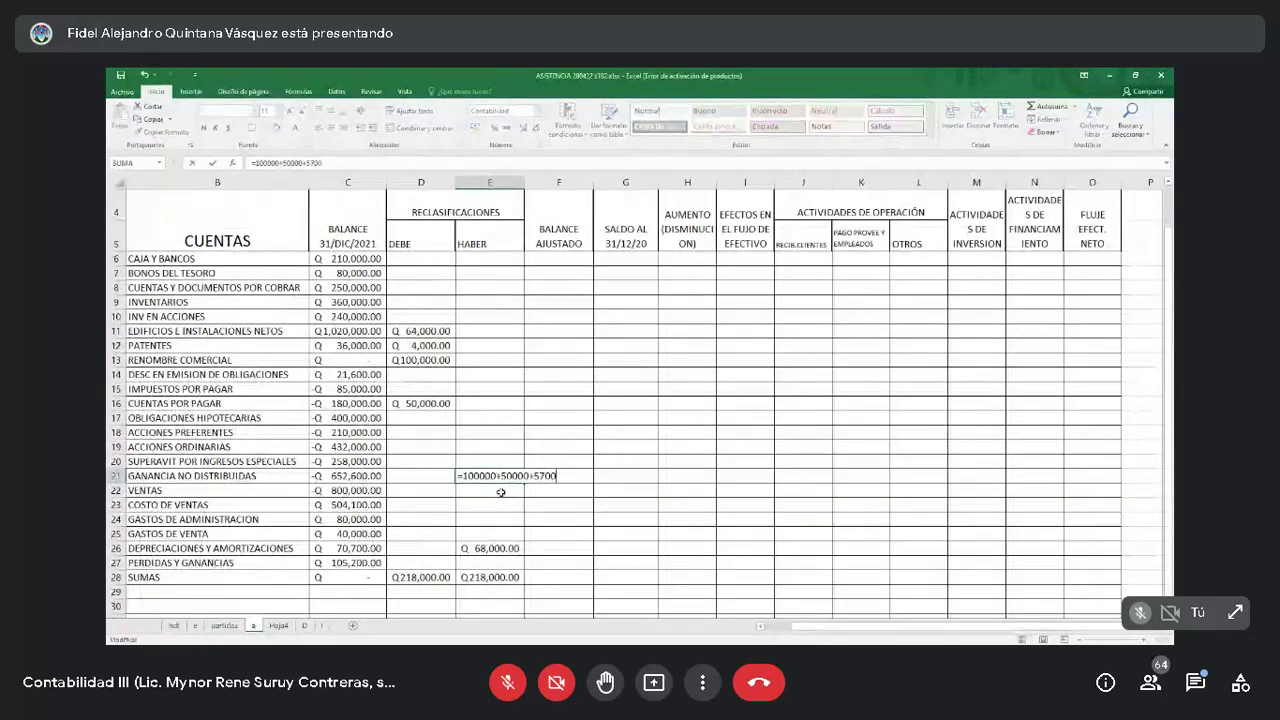
key(Return)
key(Up)
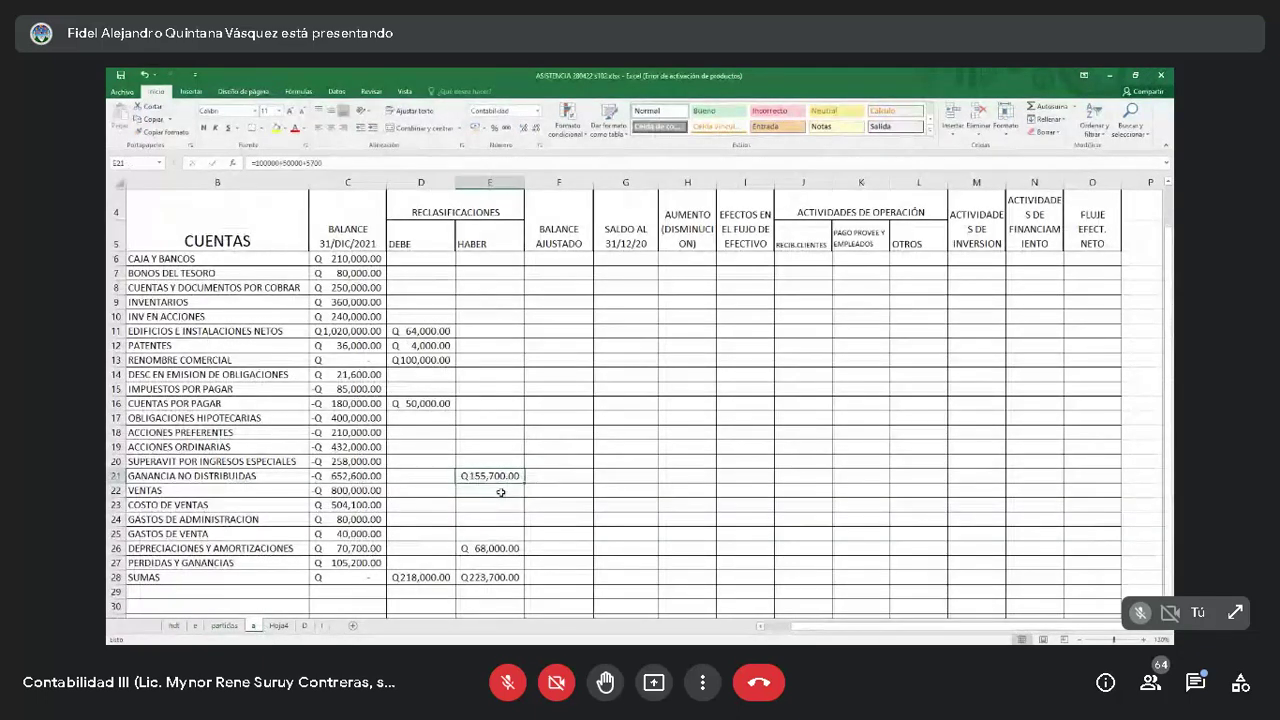
Recheck entry P6 on the partidas sheet and enter 5700 in the Debe column for DESC EN EMISION DE OBLIGACIONES.
click(224, 626)
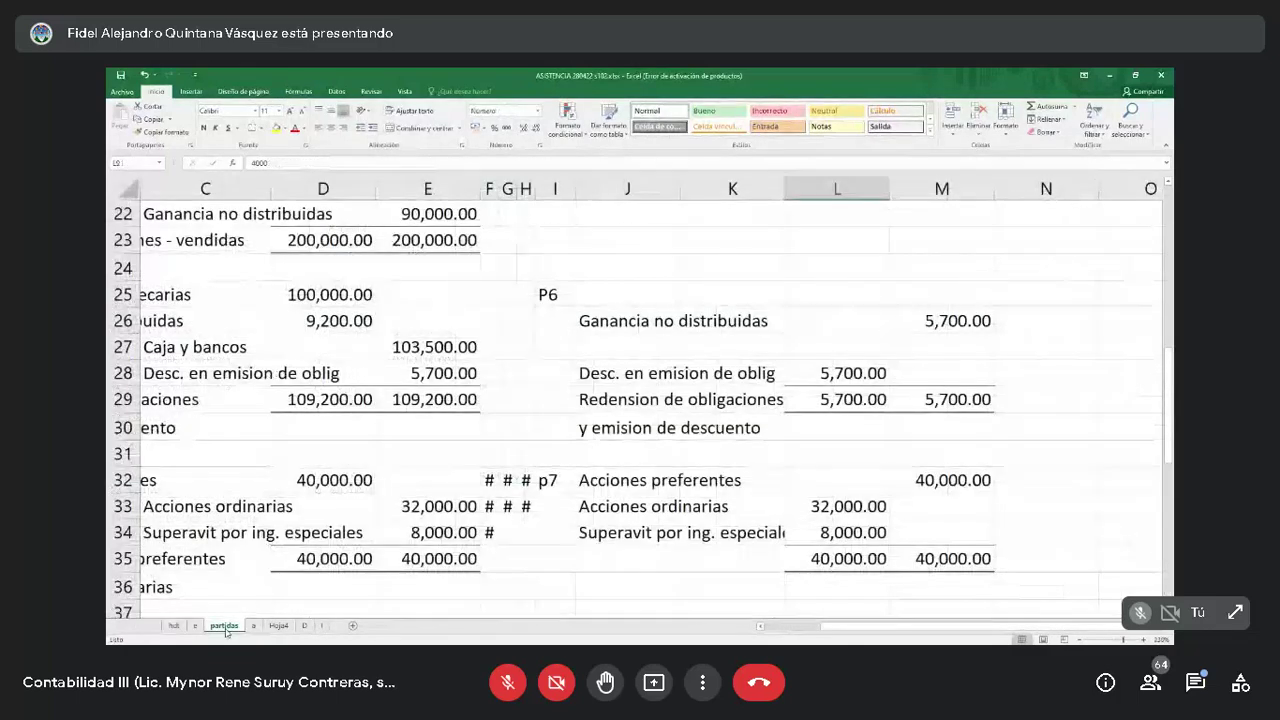
click(253, 626)
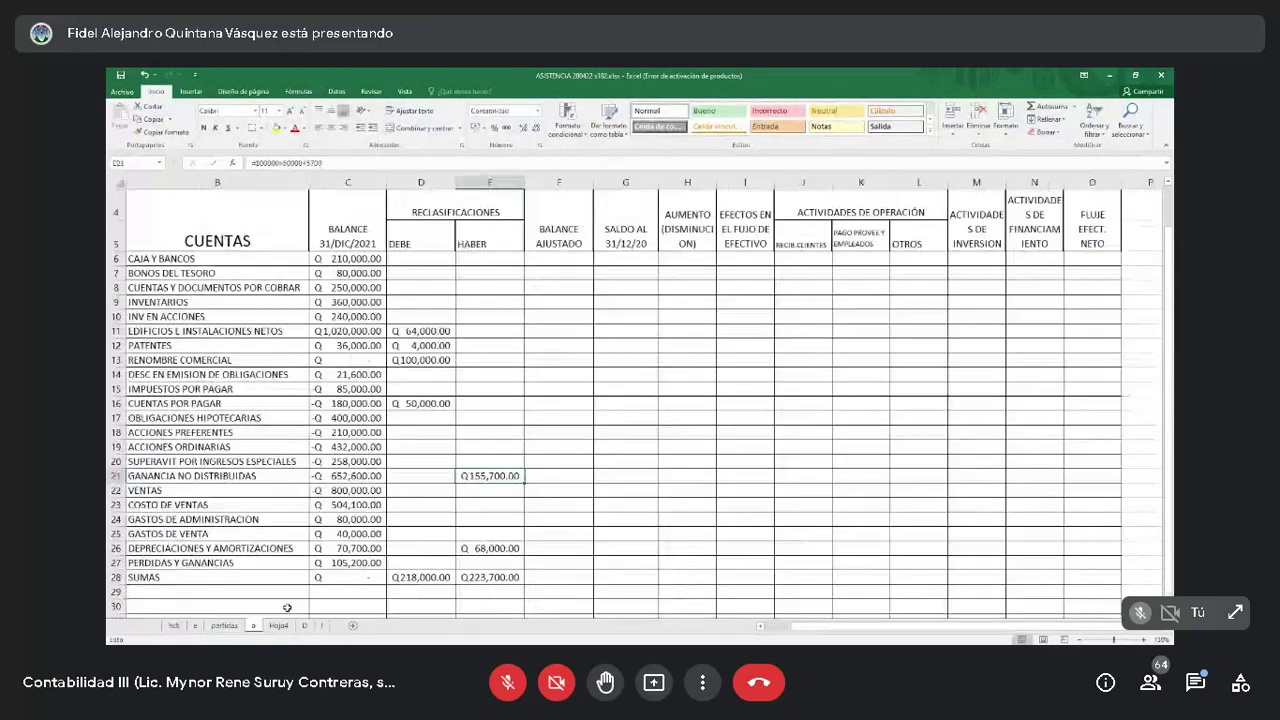
click(431, 444)
key(Up)
key(Up)
key(Up)
key(Up)
key(Up)
text(5700)
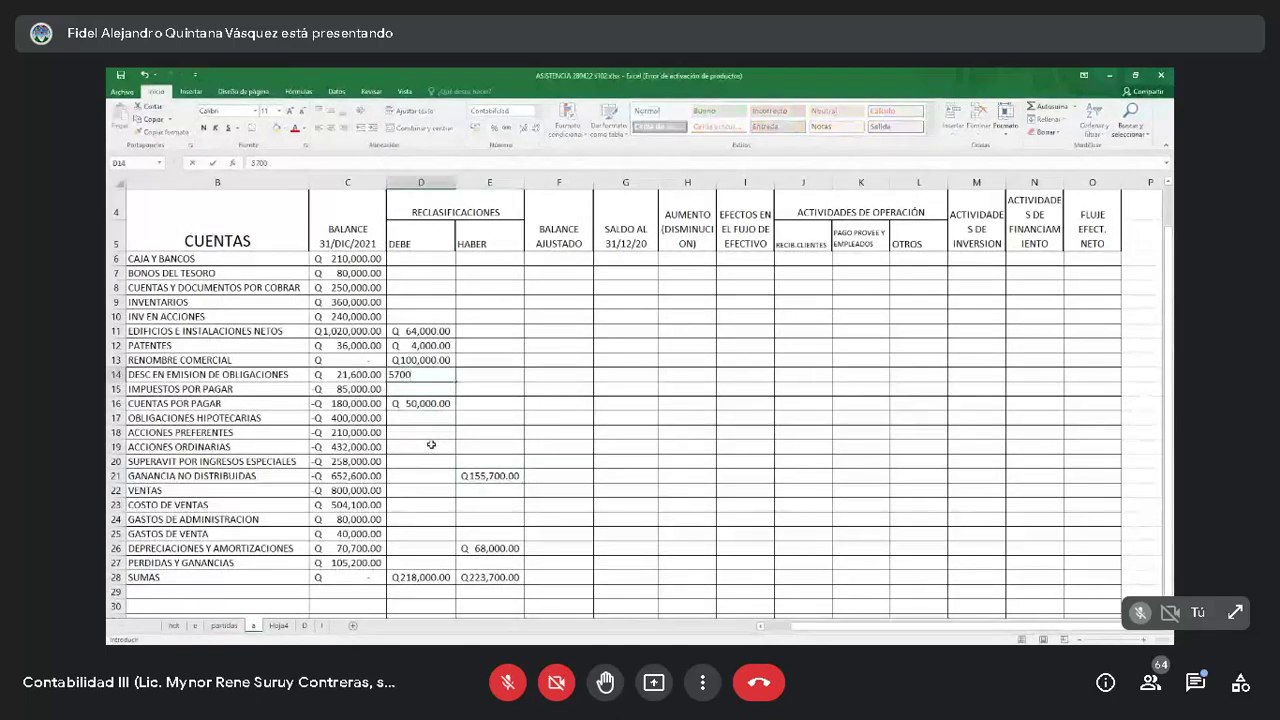
key(Return)
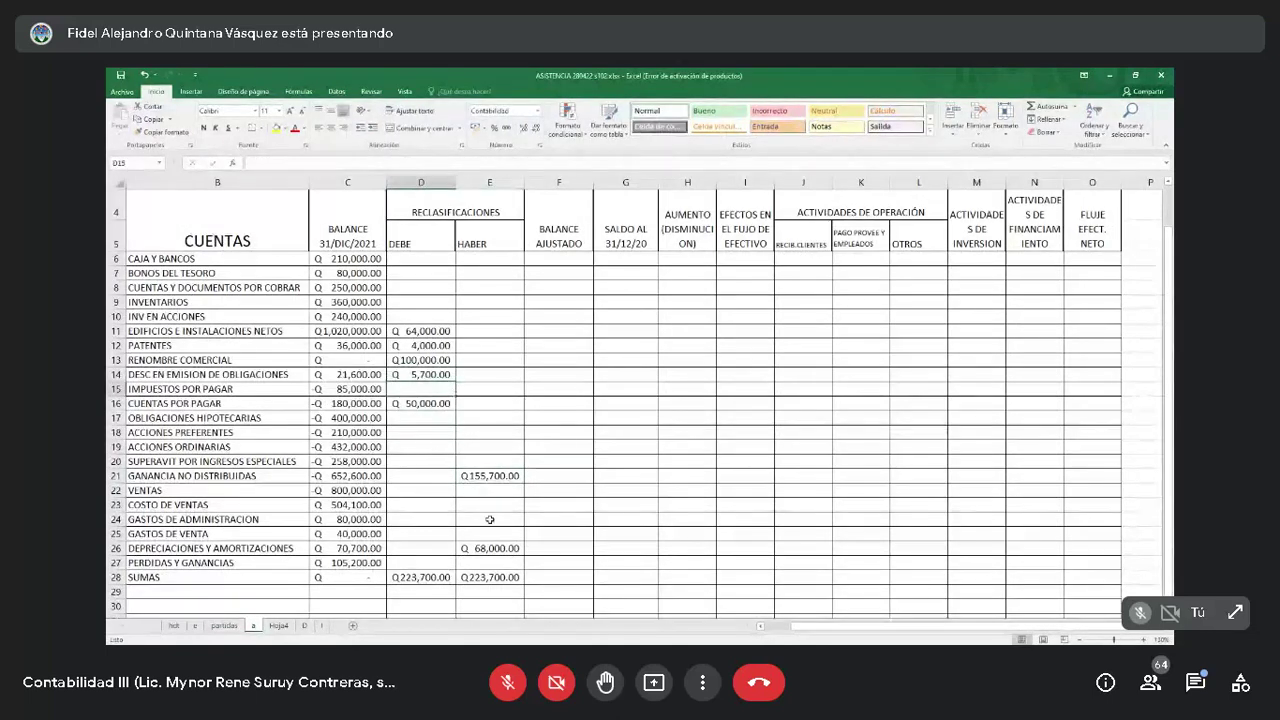
Add a balance check below the Haber total in E29 that subtracts it from the Debe total, with =+D28-E28.
click(480, 590)
text(+)
key(Up)
key(Left)
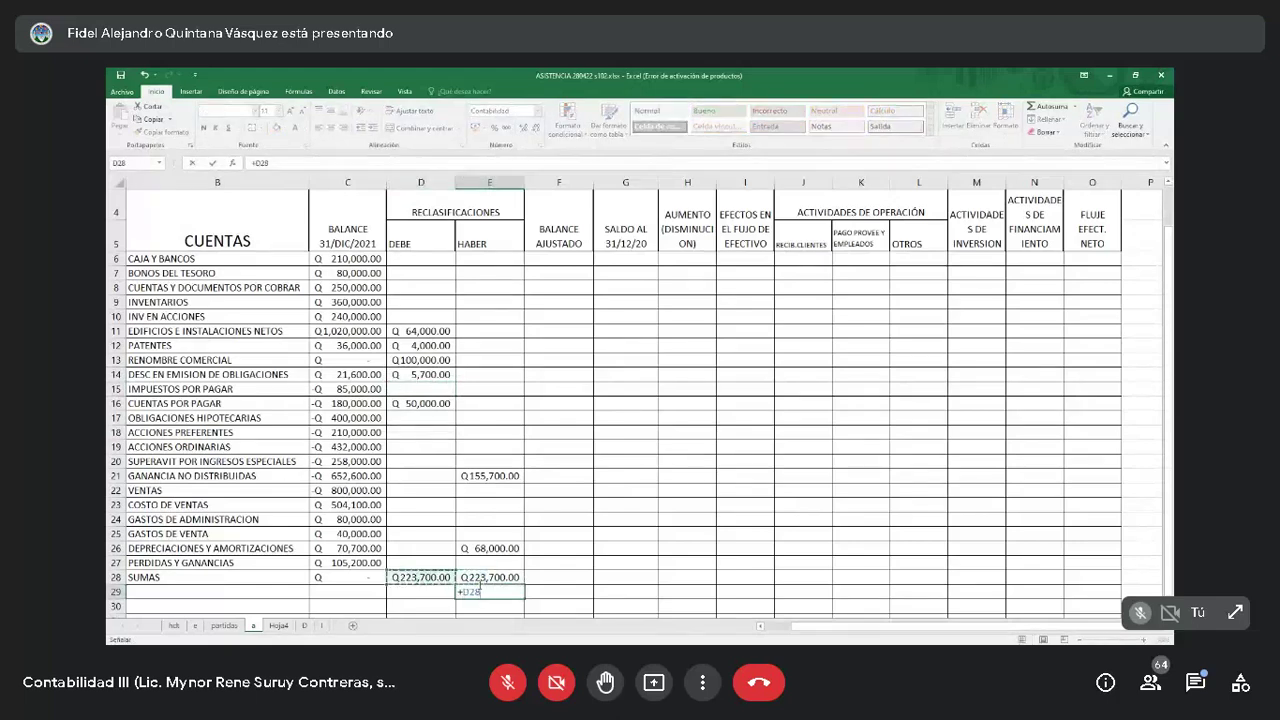
text(-)
key(Up)
key(Return)
click(480, 590)
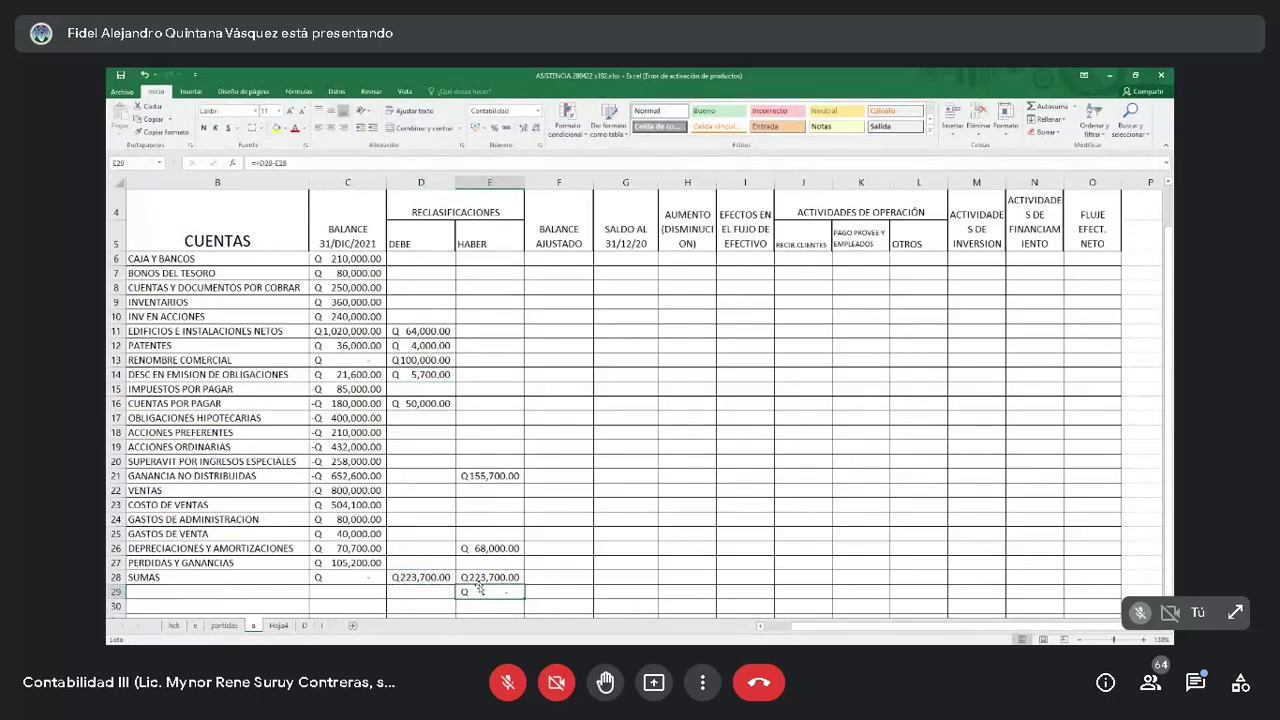
Shorten the account name in the last line of entry p7 on the partidas sheet to "Super por ing. especiales".
click(224, 625)
scroll(820, 506, down, 3)
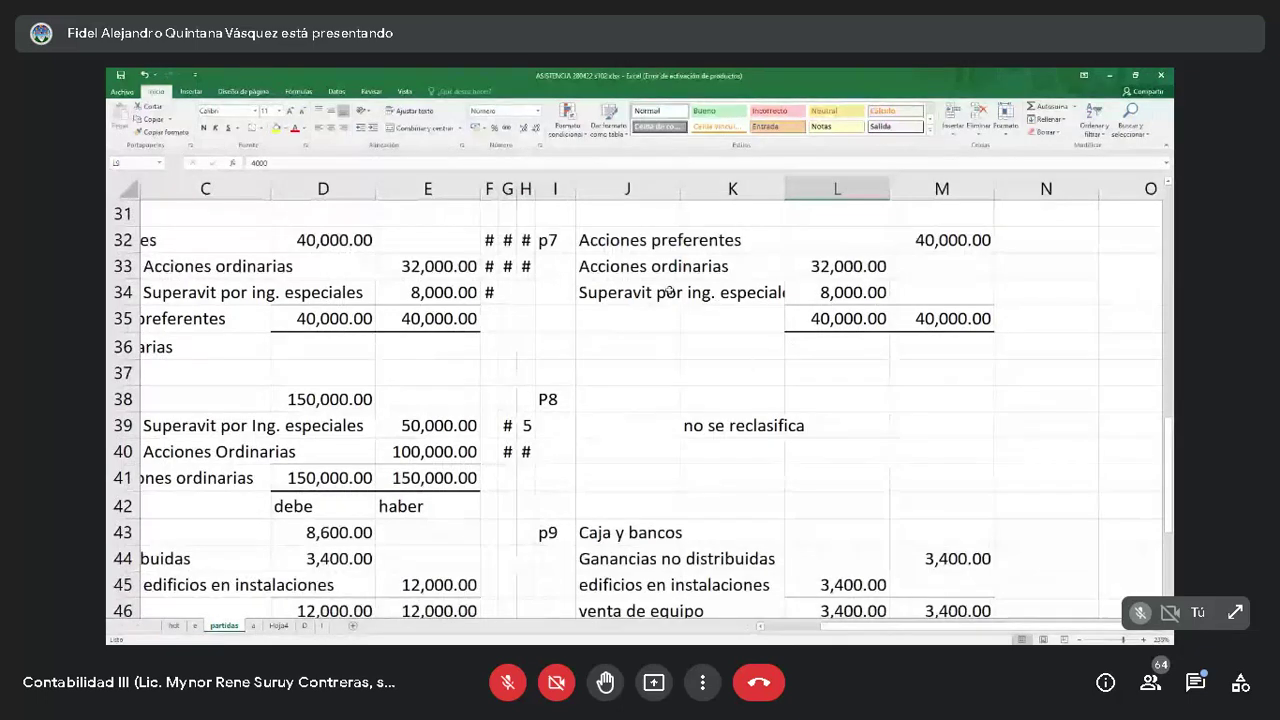
double_click(712, 292)
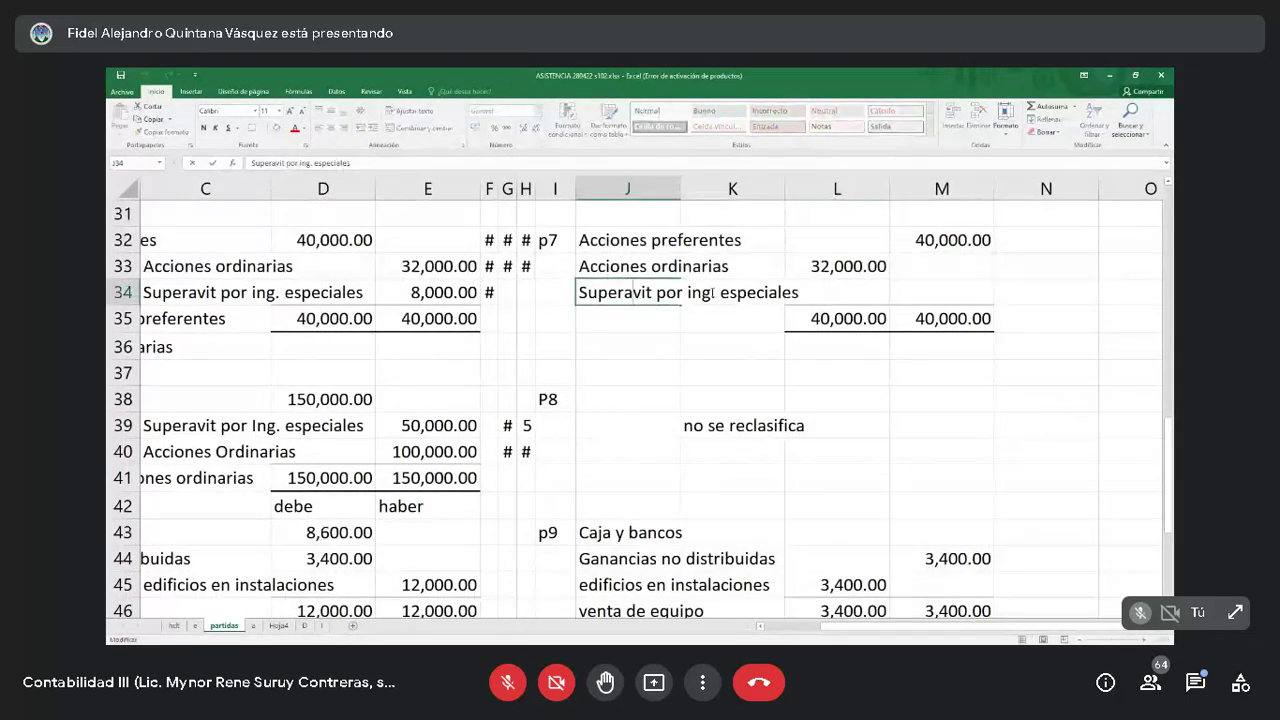
key(BackSpace)
key(BackSpace)
key(BackSpace)
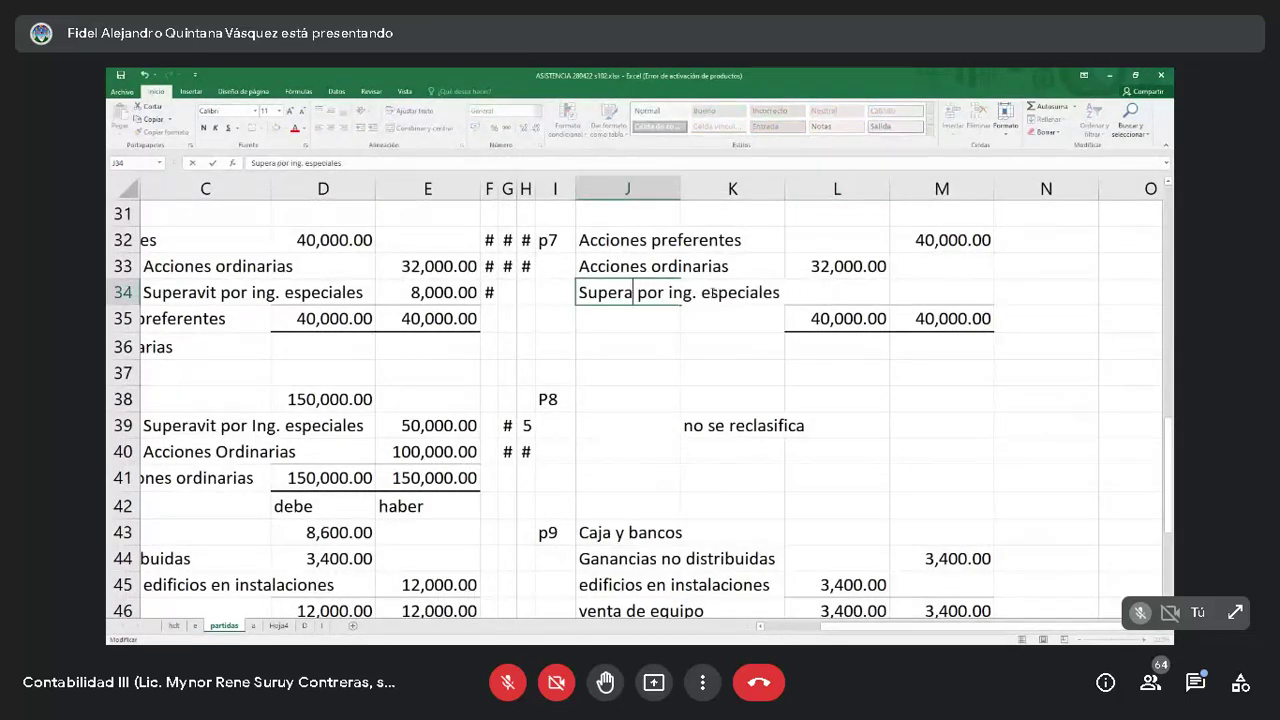
key(BackSpace)
key(Return)
key(Up)
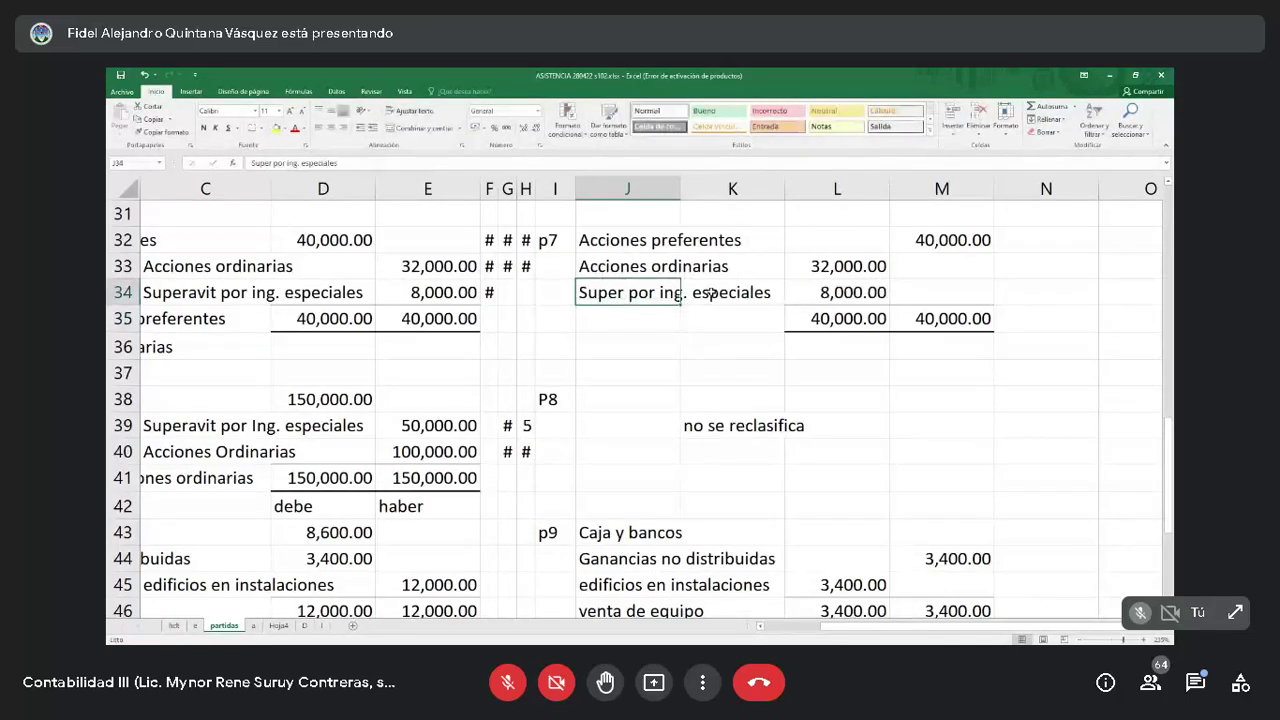
Return to the cash flow worksheet and enter 40000 in the reclassification Haber column for ACCIONES PREFERENTES.
click(253, 625)
click(490, 443)
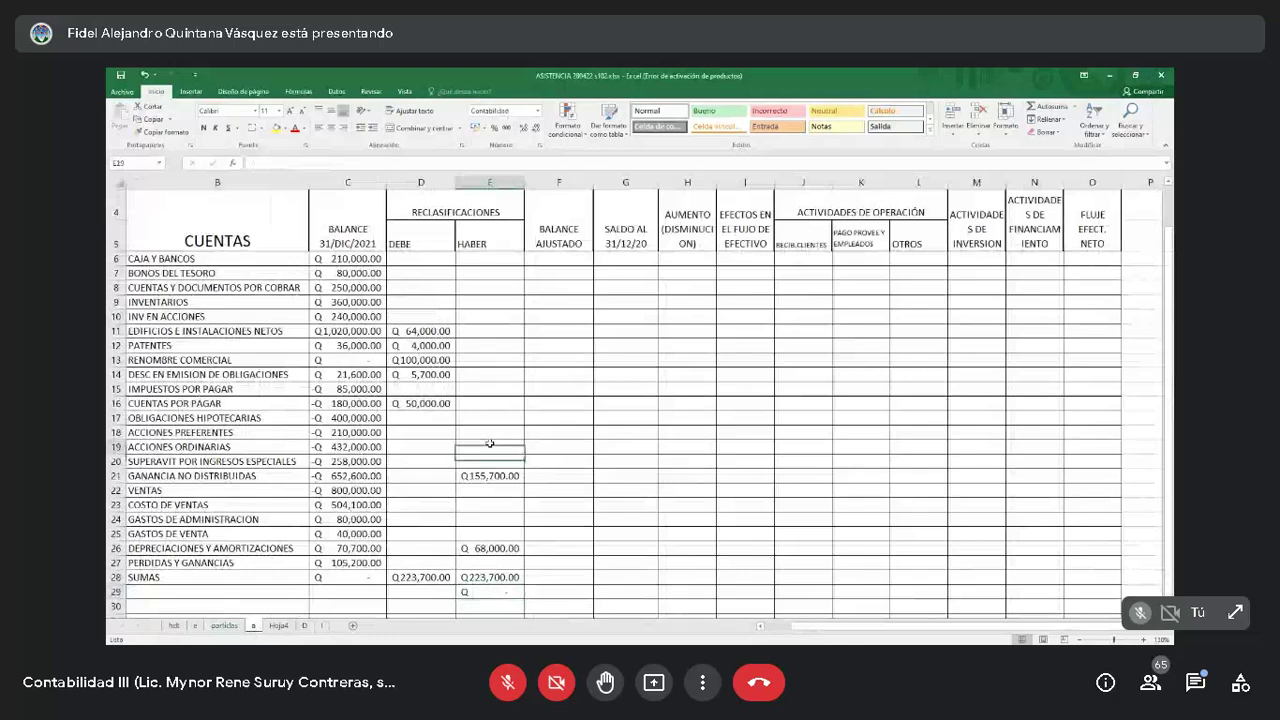
key(Up)
text(4000)
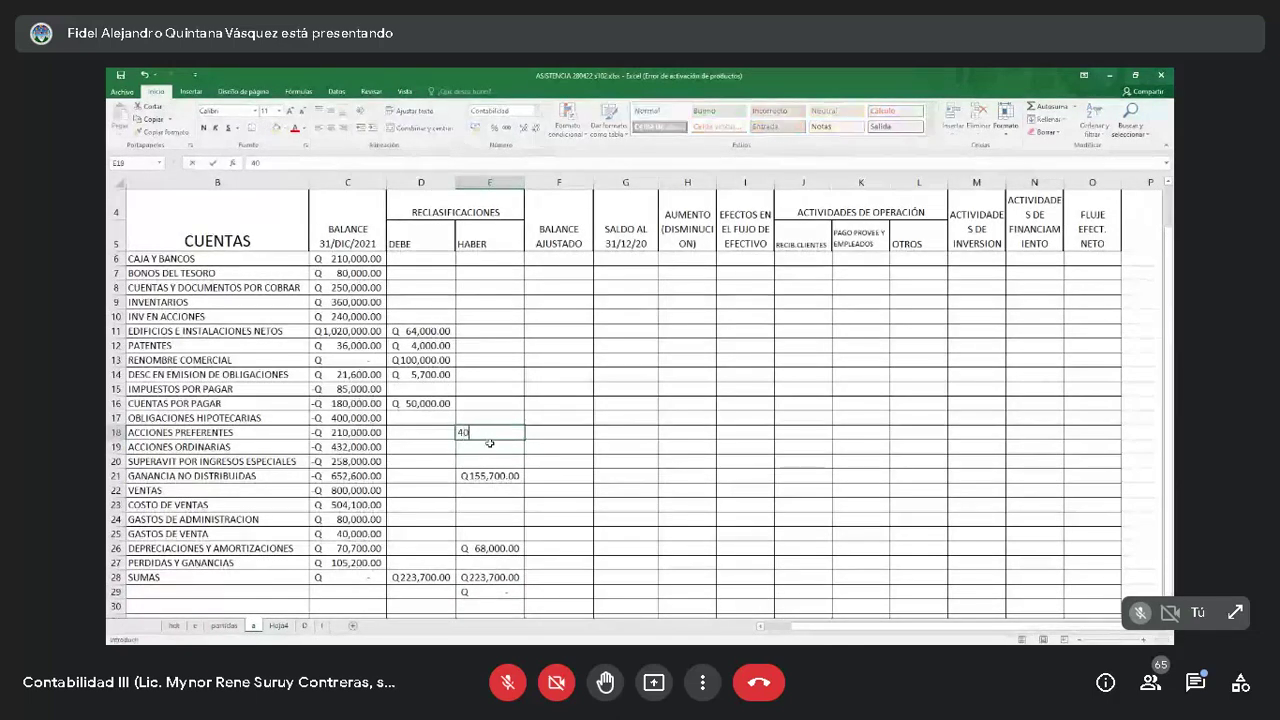
key(Return)
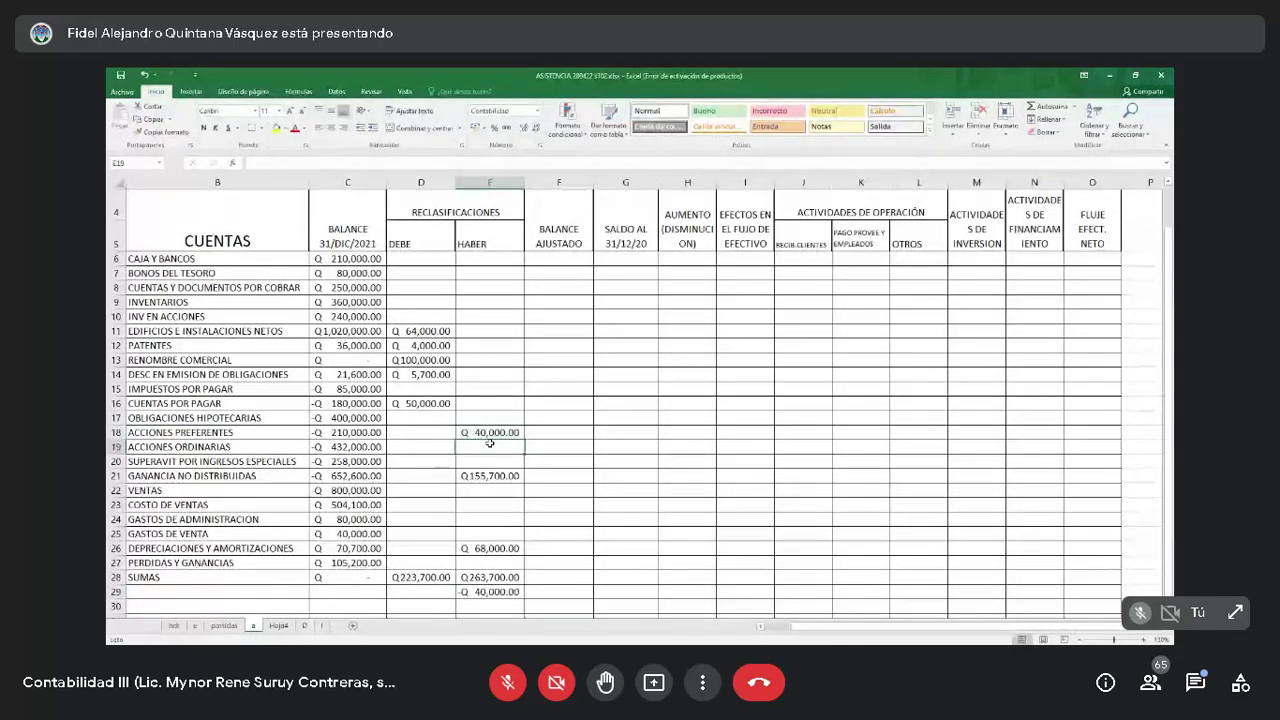
key(Left)
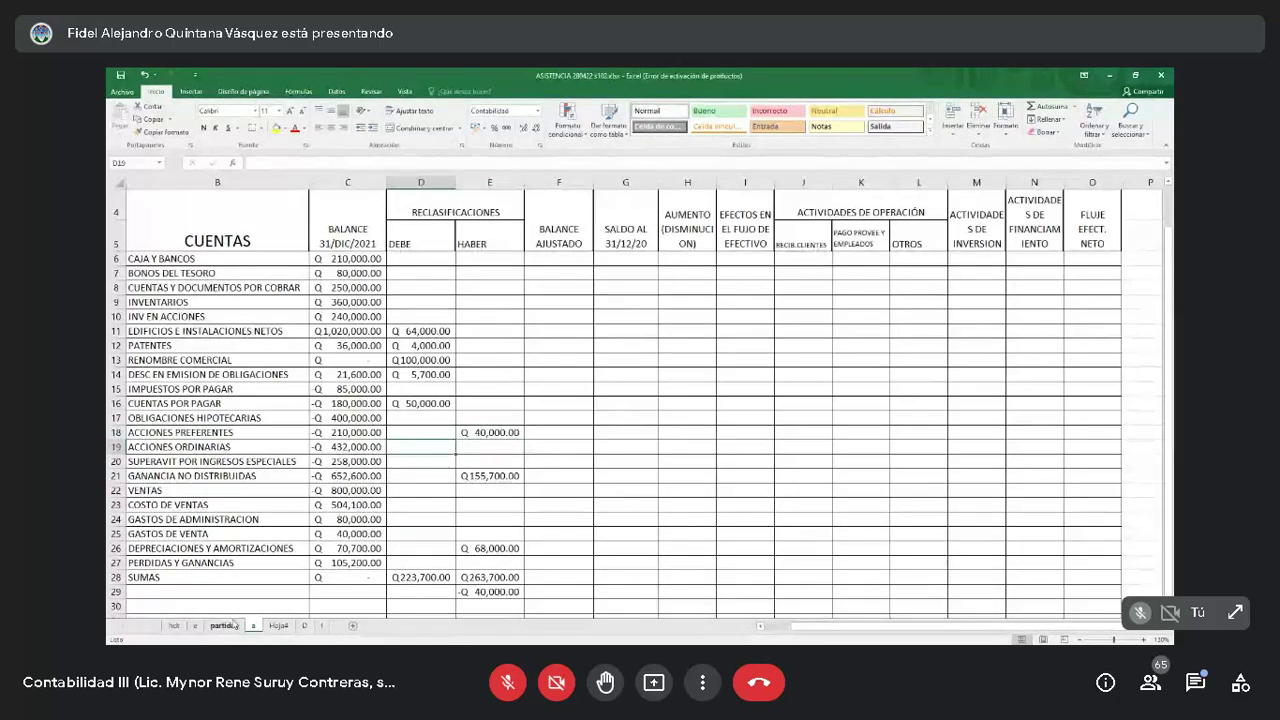
click(422, 432)
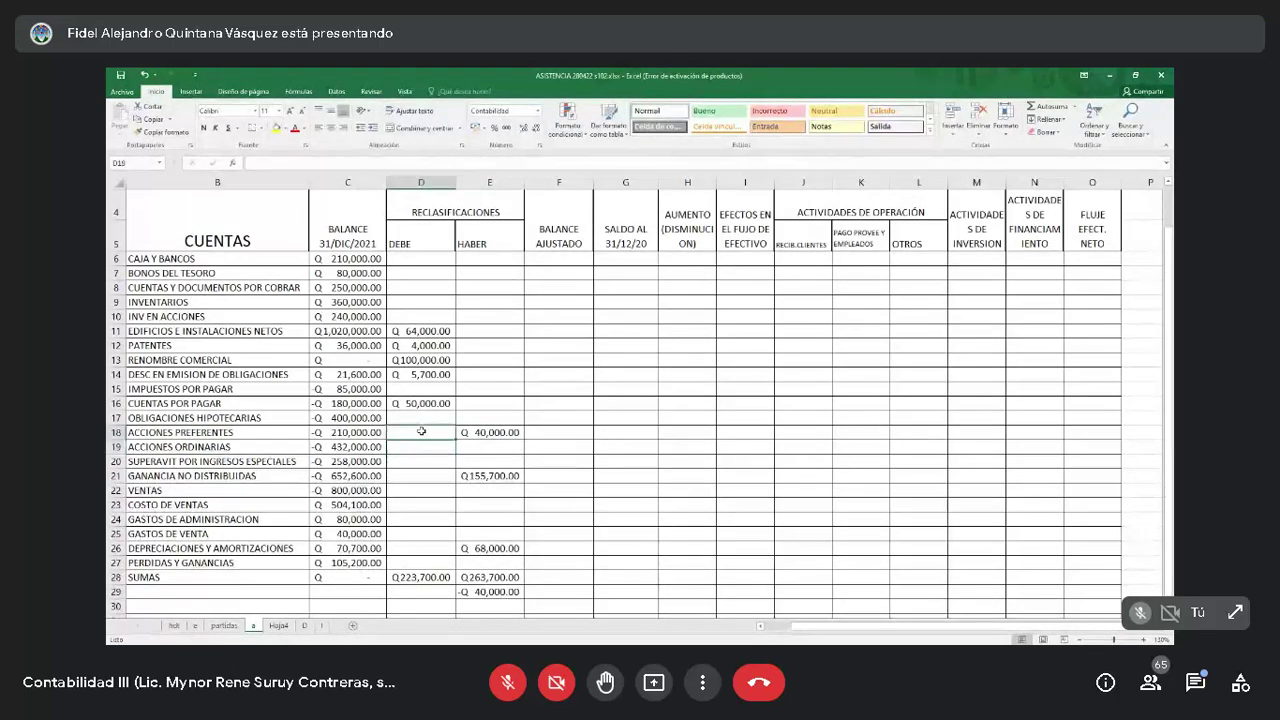
text(32,)
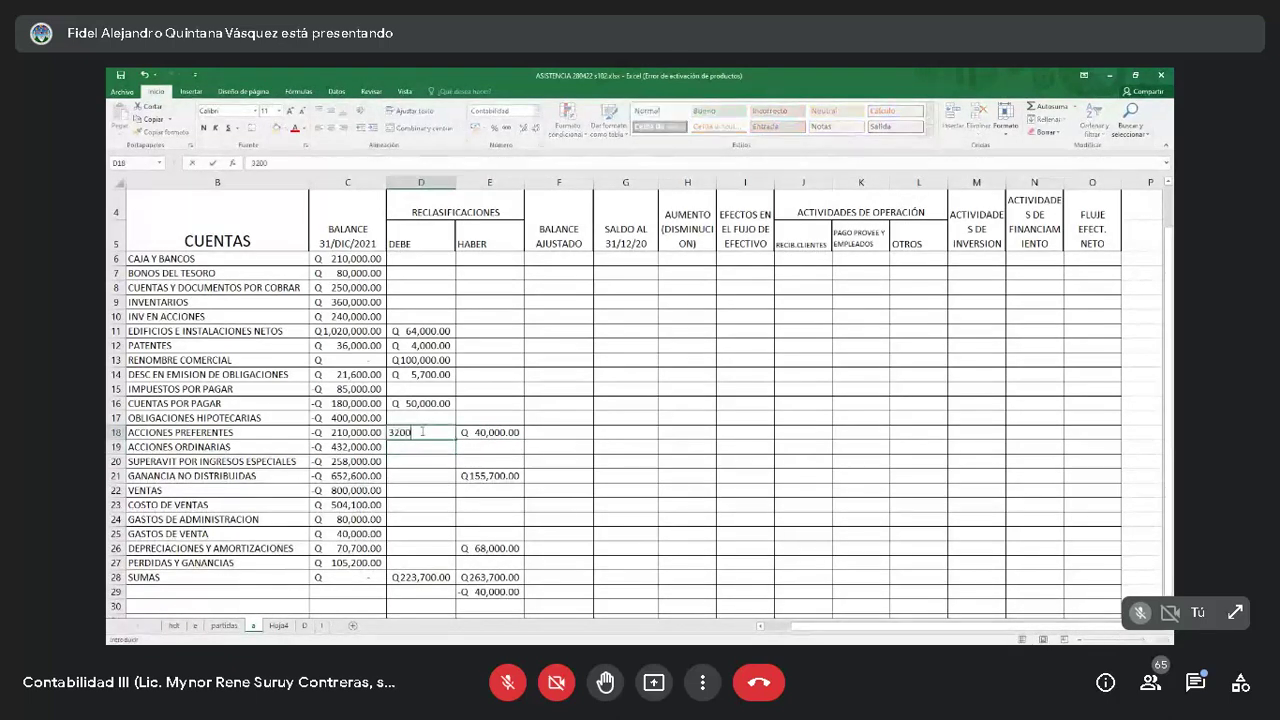
text(00)
key(BackSpace)
key(BackSpace)
key(BackSpace)
key(BackSpace)
key(Return)
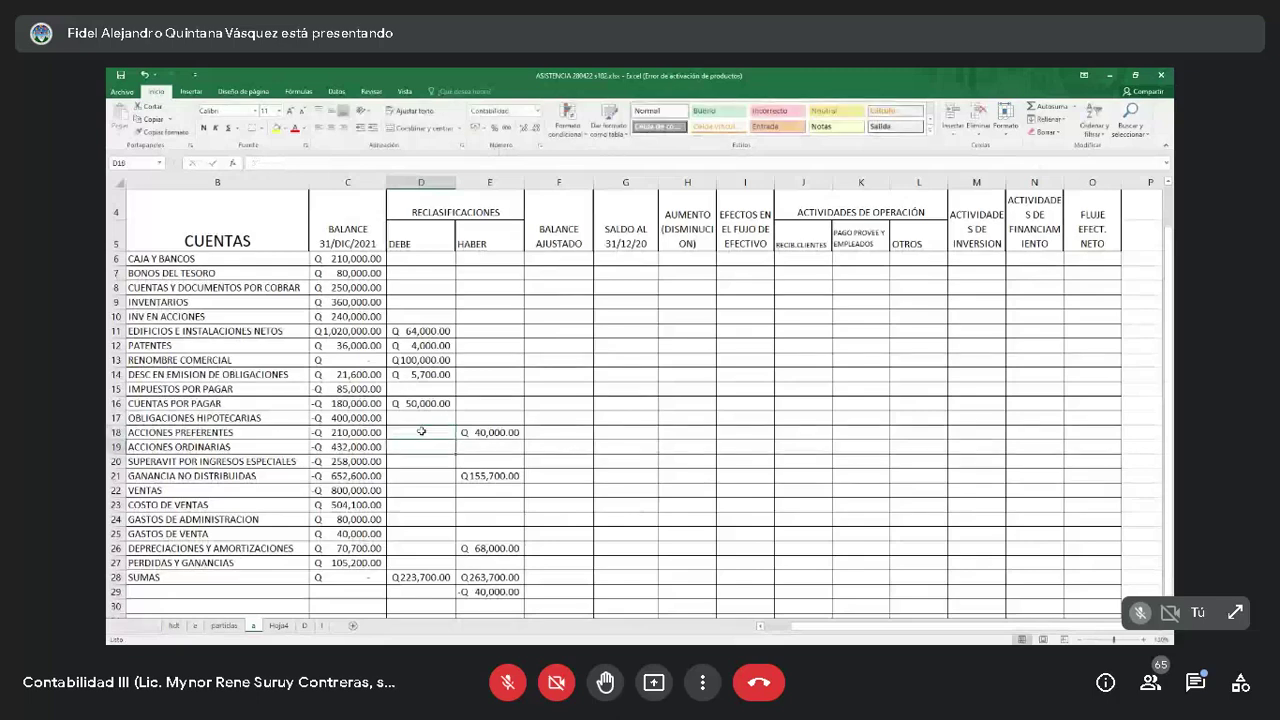
Enter 32000 for ACCIONES ORDINARIAS and 8000 for SUPERAVIT POR INGRESOS ESPECIALES in the reclassification Debe column.
text(32000)
key(Return)
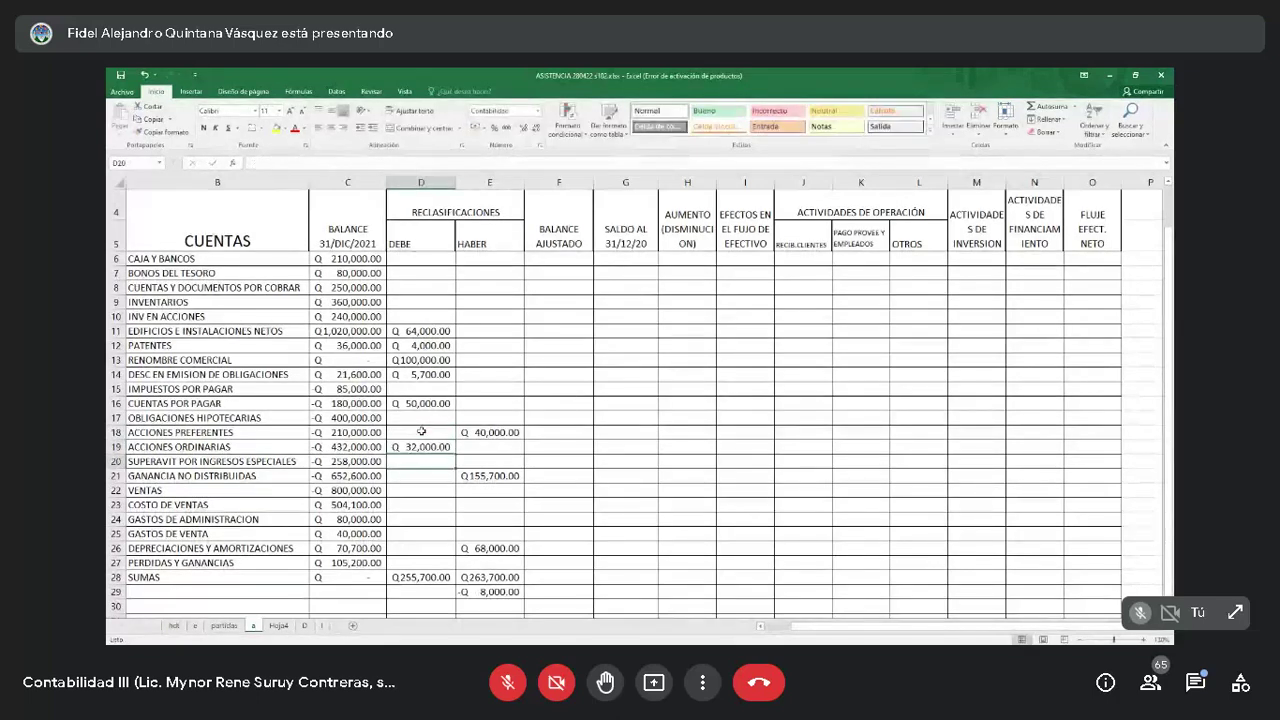
text(8,0)
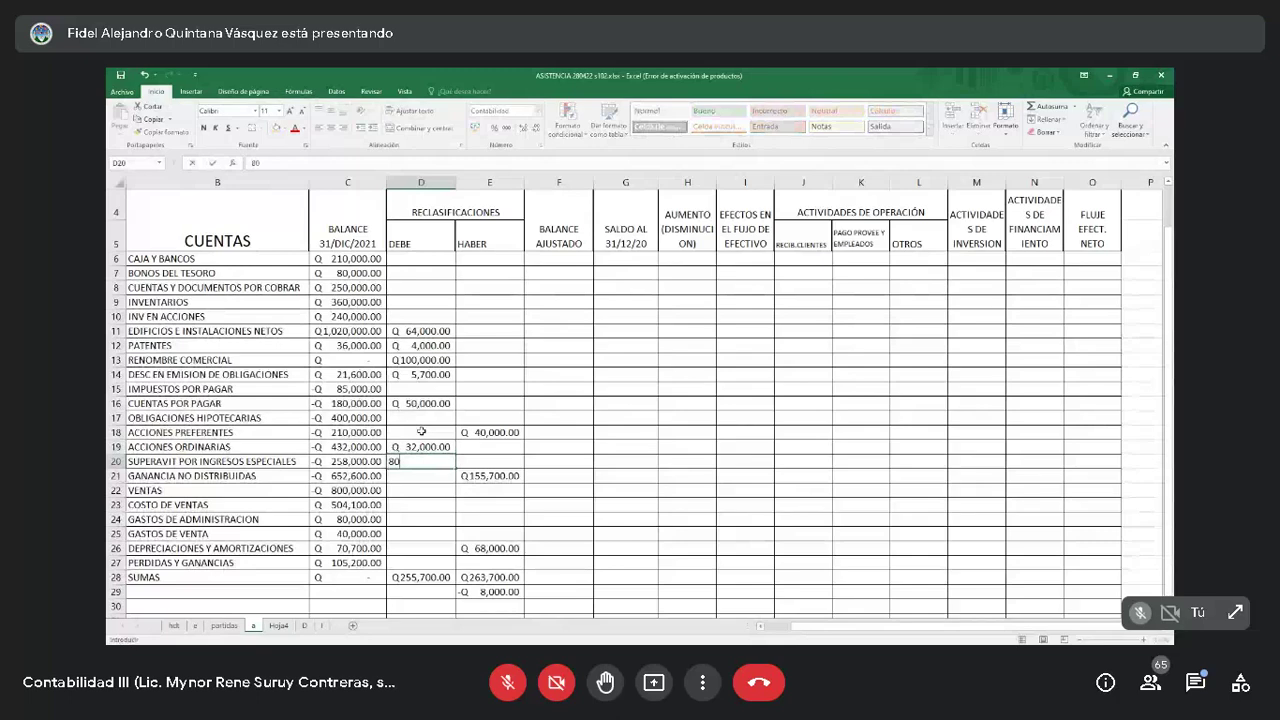
text(00)
key(Return)
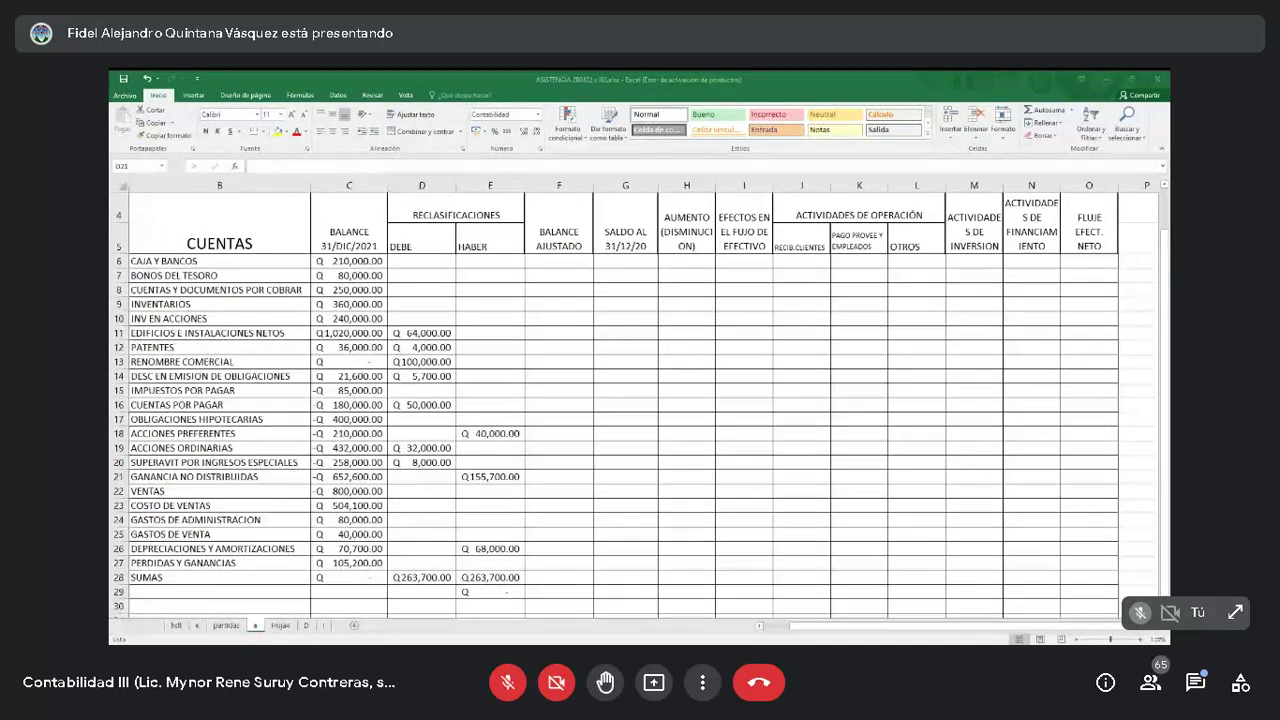
click(491, 602)
text(+E29)
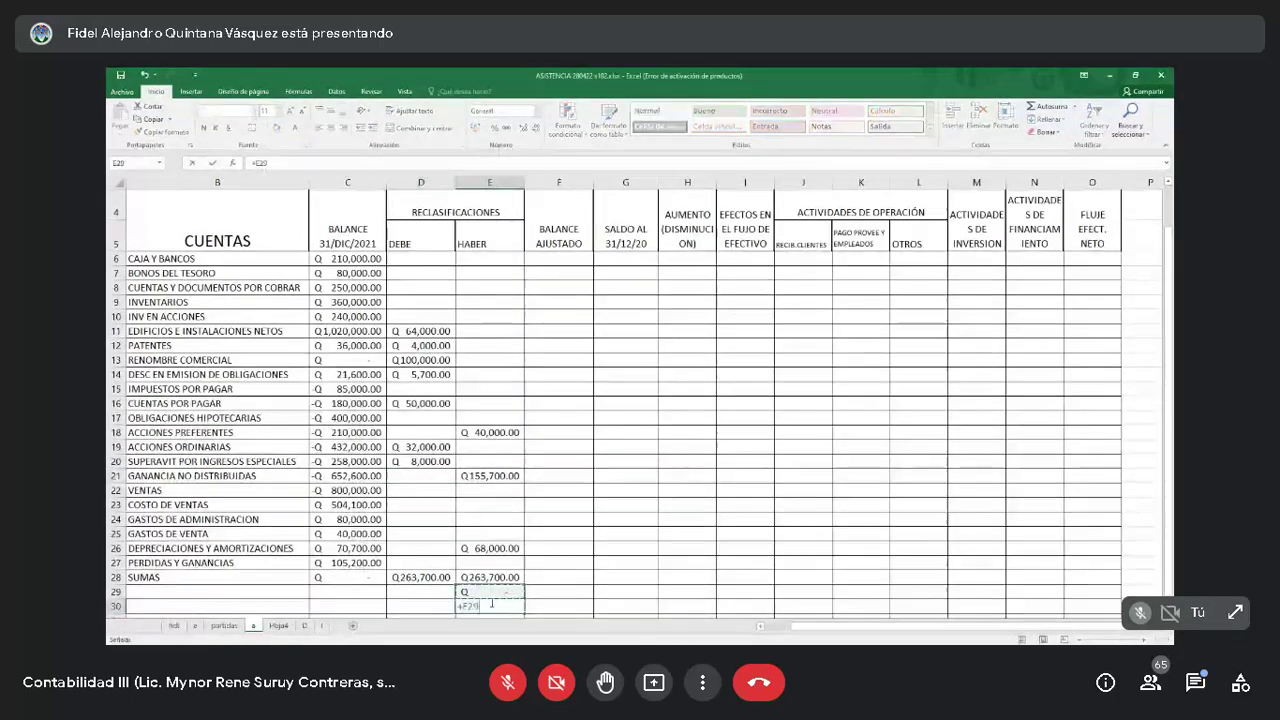
key(Up)
key(Up)
key(Escape)
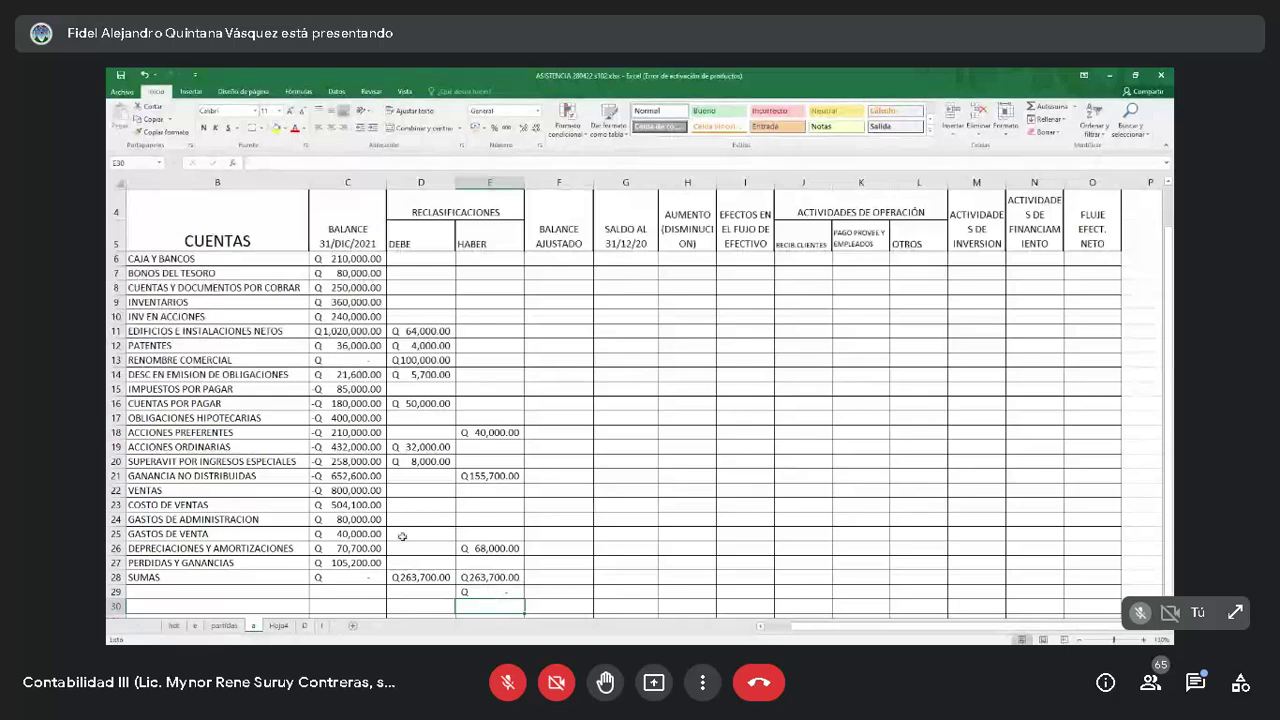
Add 3400 to the formula in the reclassification Haber column for GANANCIA NO DISTRIBUIDAS.
key(Up)
key(Up)
key(Up)
key(Up)
key(Up)
key(Up)
key(Up)
key(Up)
key(Up)
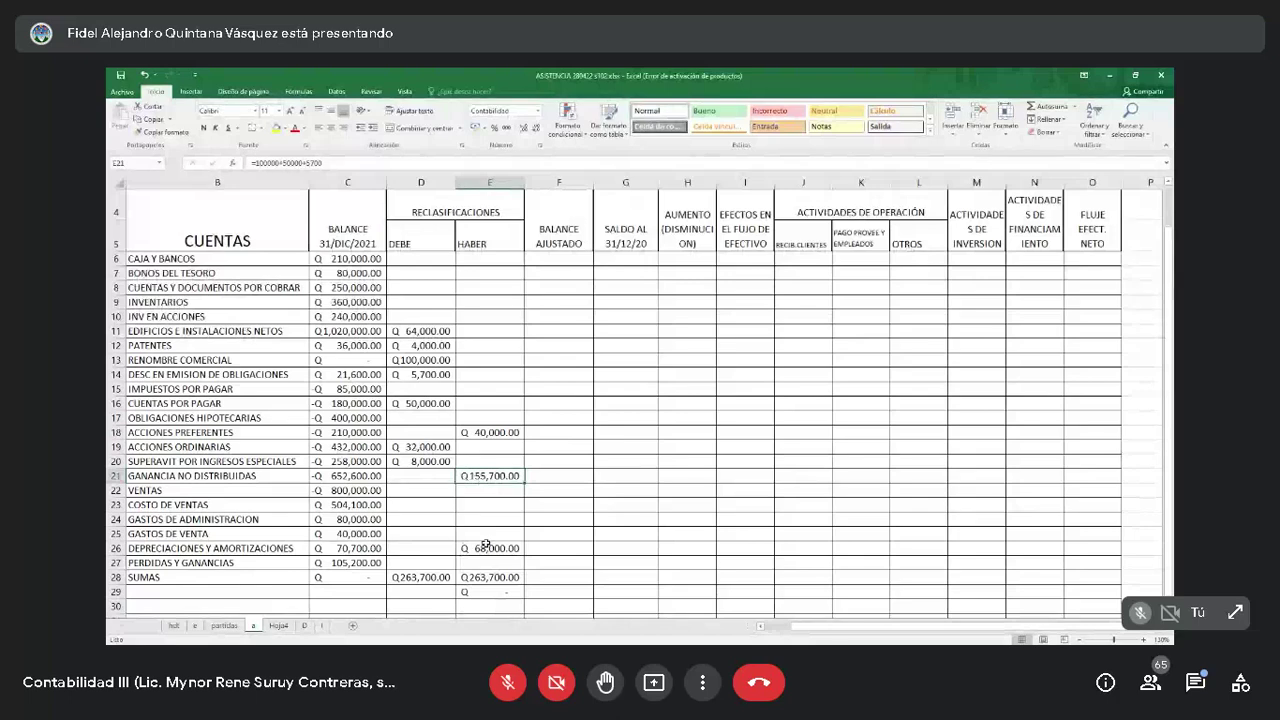
key(F2)
text(+640)
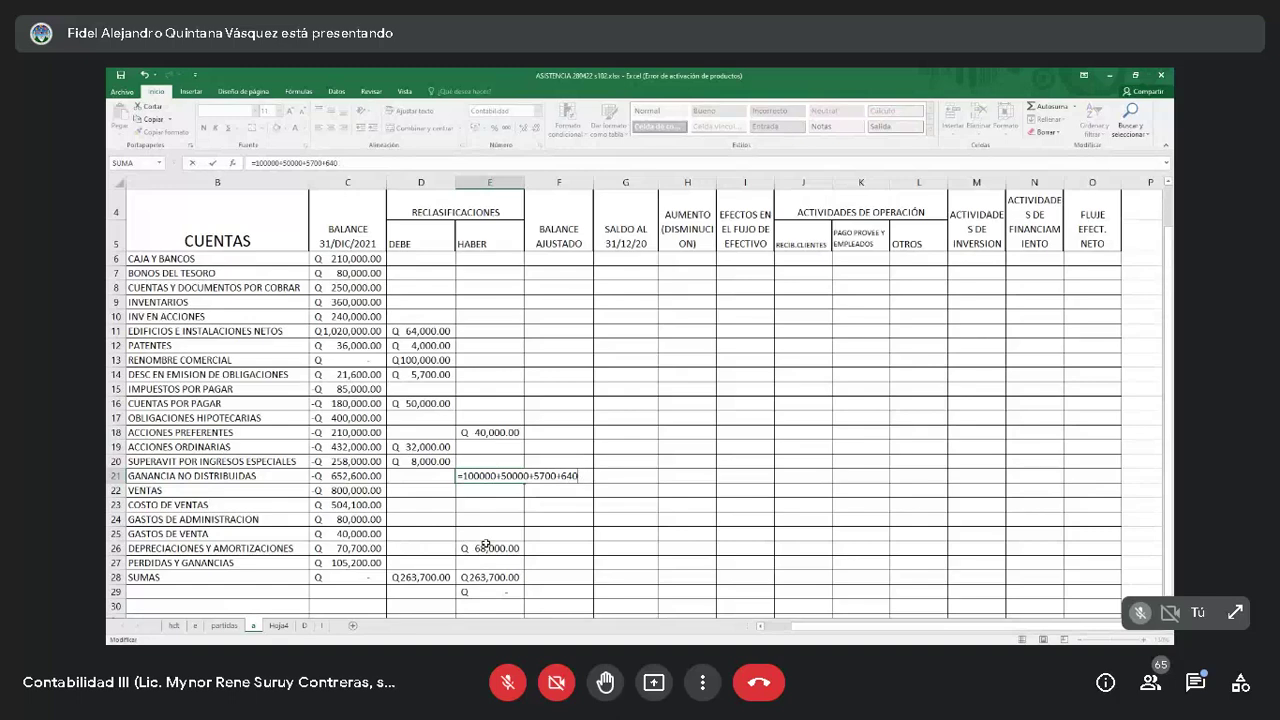
key(BackSpace)
key(BackSpace)
key(BackSpace)
text(3400)
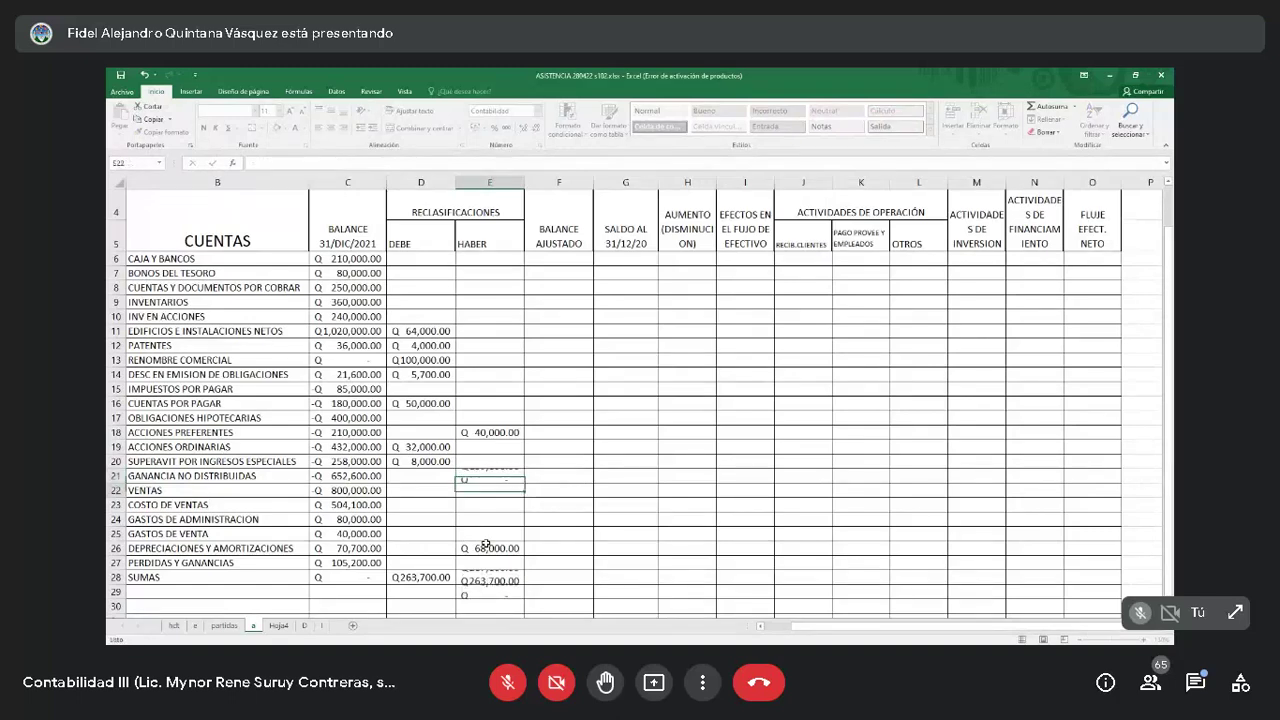
key(Return)
Add 3400 to the 64000 in the reclassification Debe column for EDIFICIOS E INSTALACIONES NETOS.
key(Left)
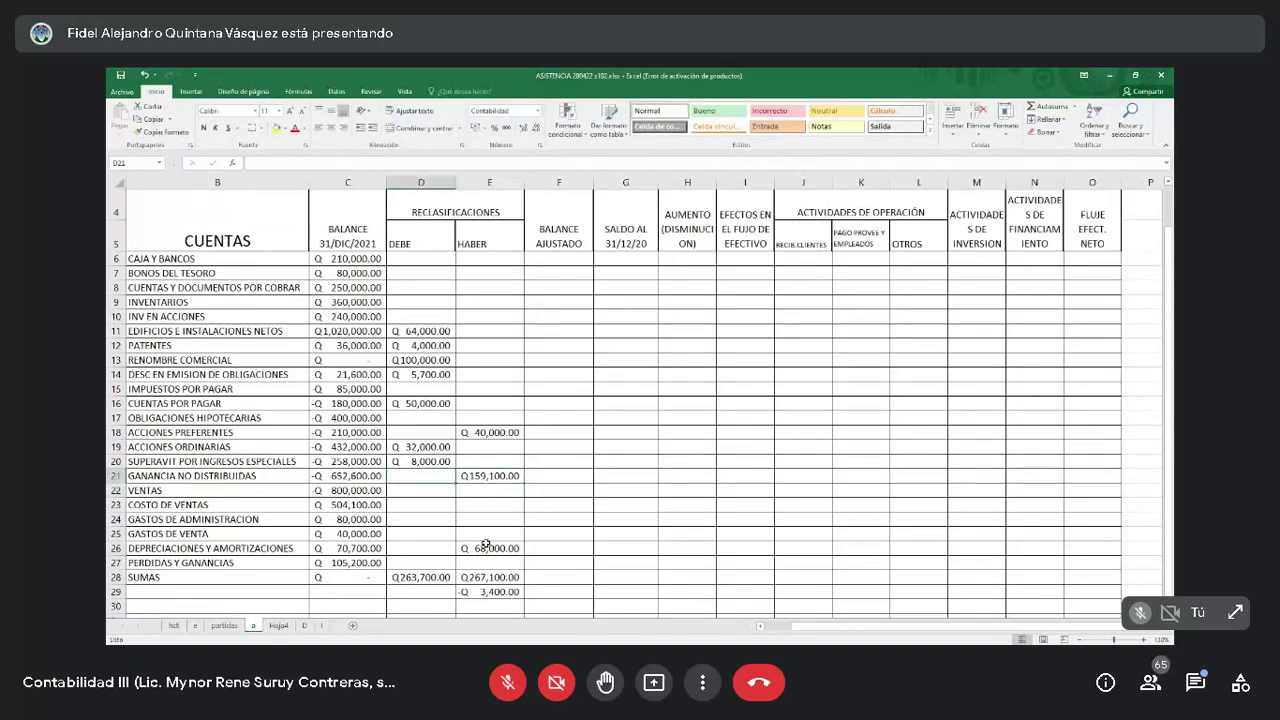
key(Up)
key(Up)
key(Up)
key(Up)
key(Up)
key(Up)
key(Up)
key(Up)
key(Up)
key(Up)
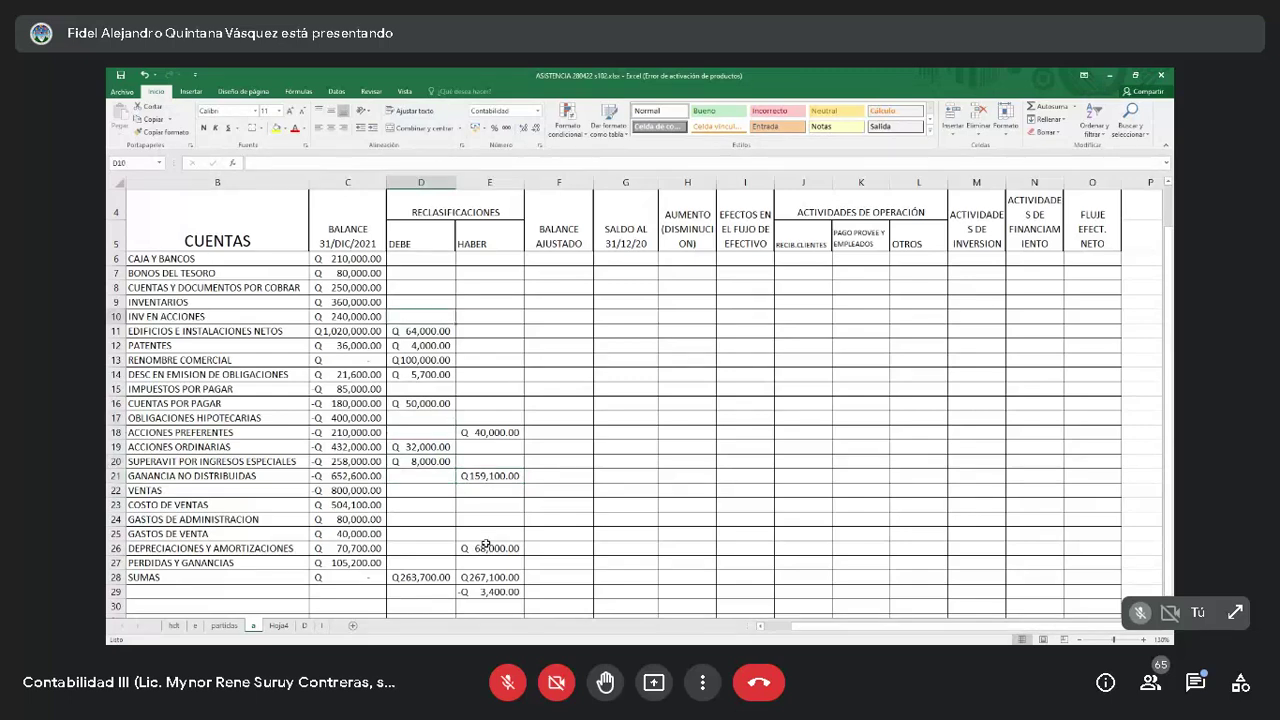
key(F2)
text(+3400)
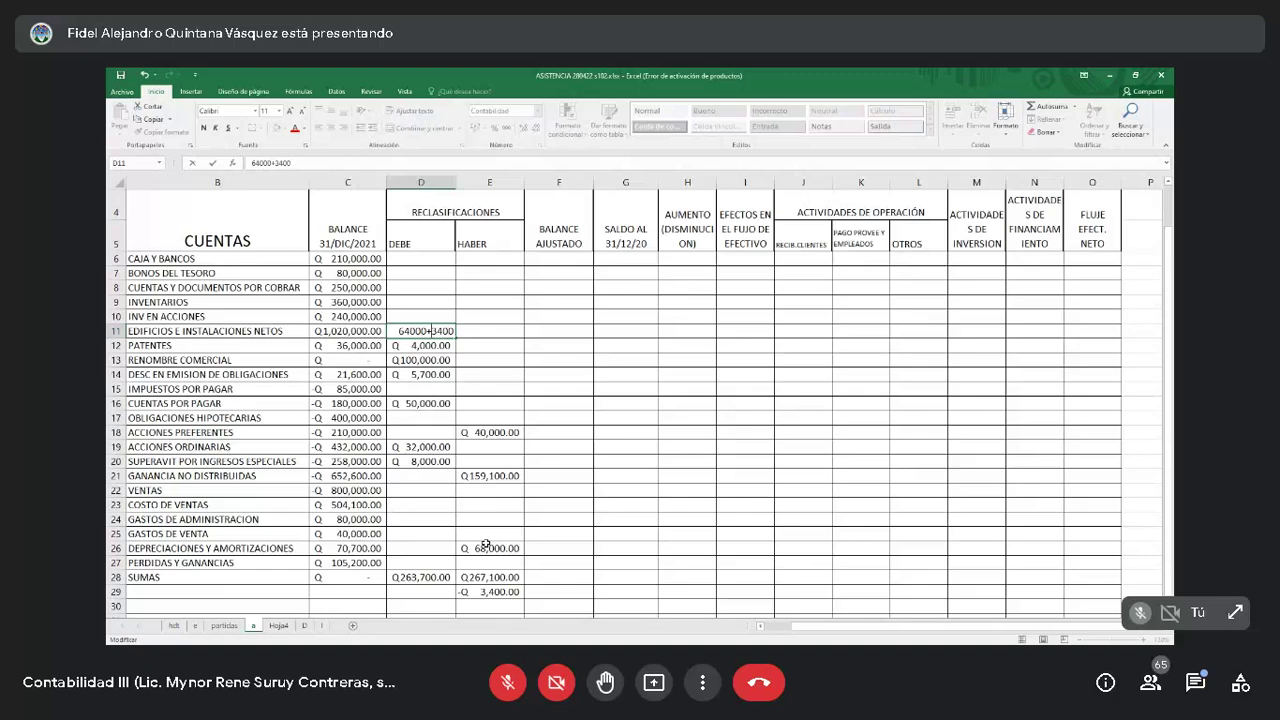
key(Return)
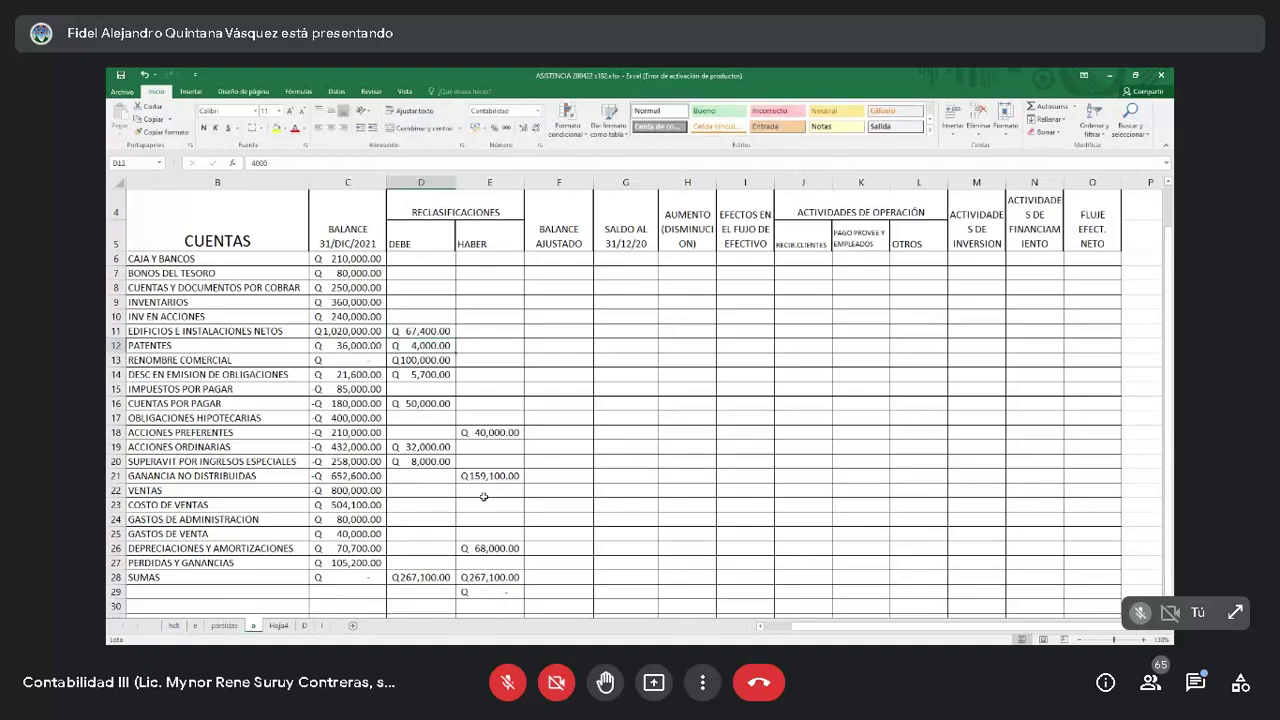
click(230, 625)
scroll(780, 415, down, 4)
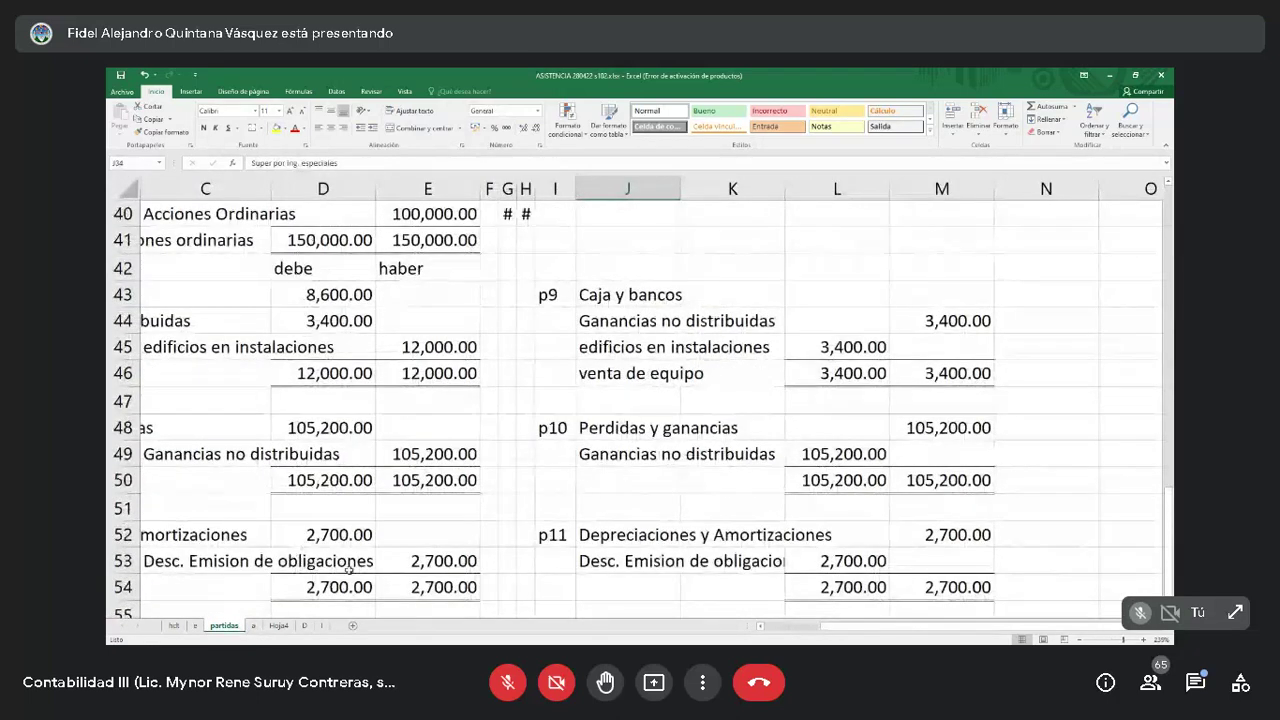
click(253, 626)
click(482, 549)
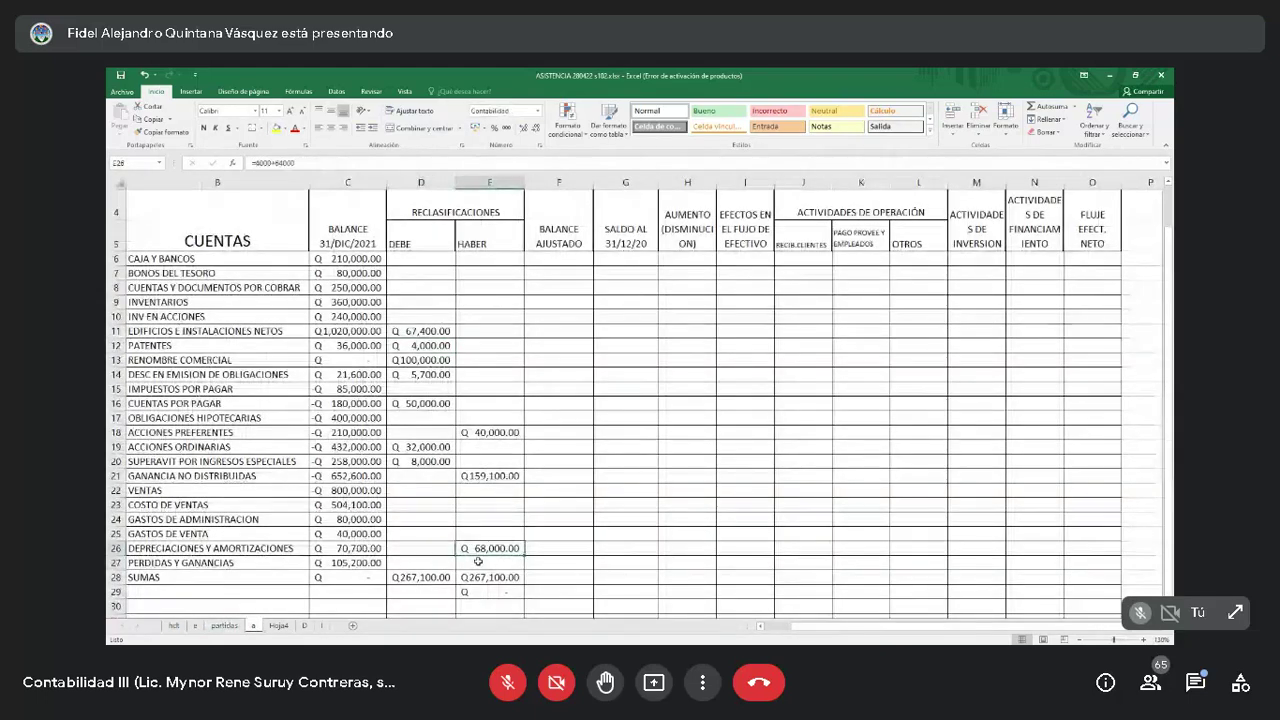
key(F2)
text(+)
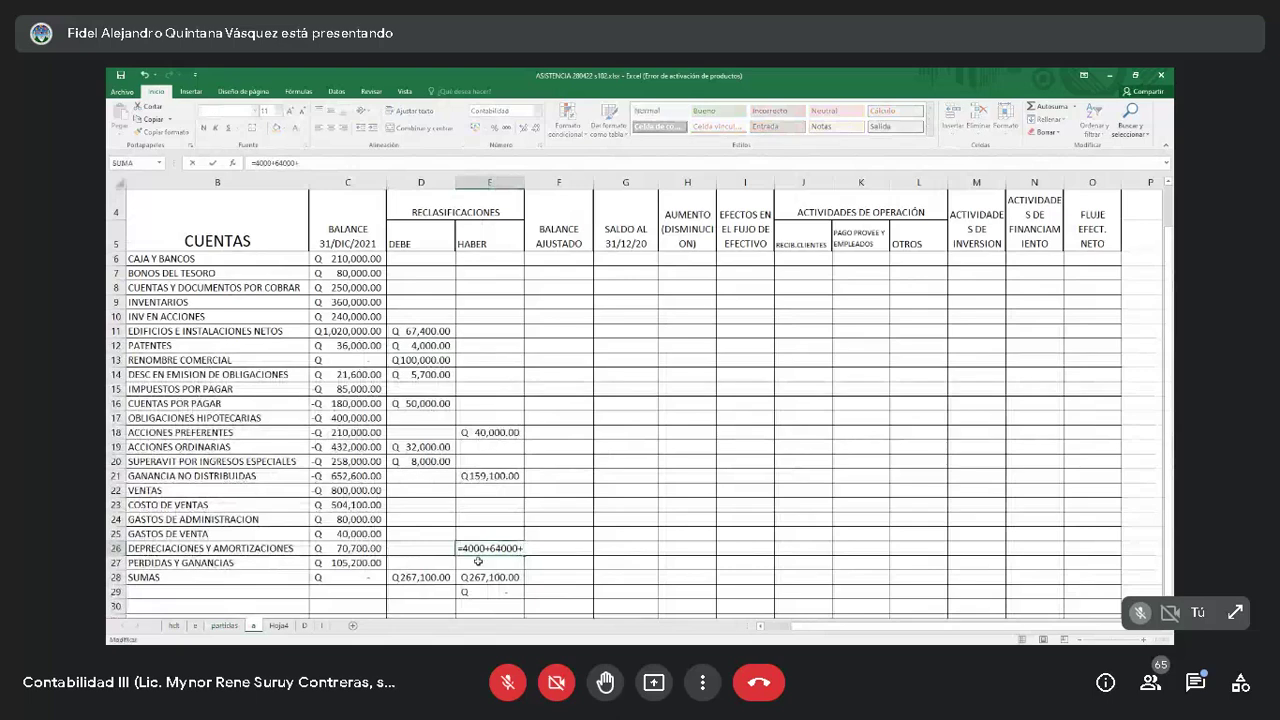
text(5700)
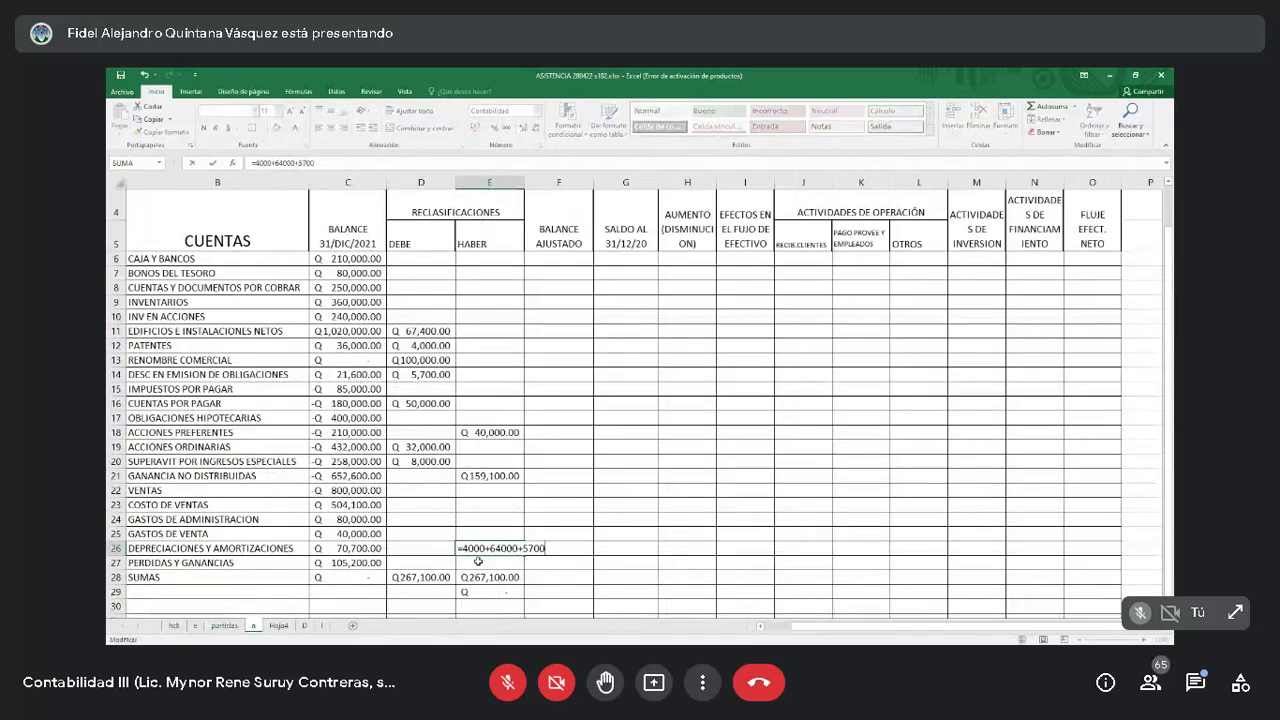
key(Escape)
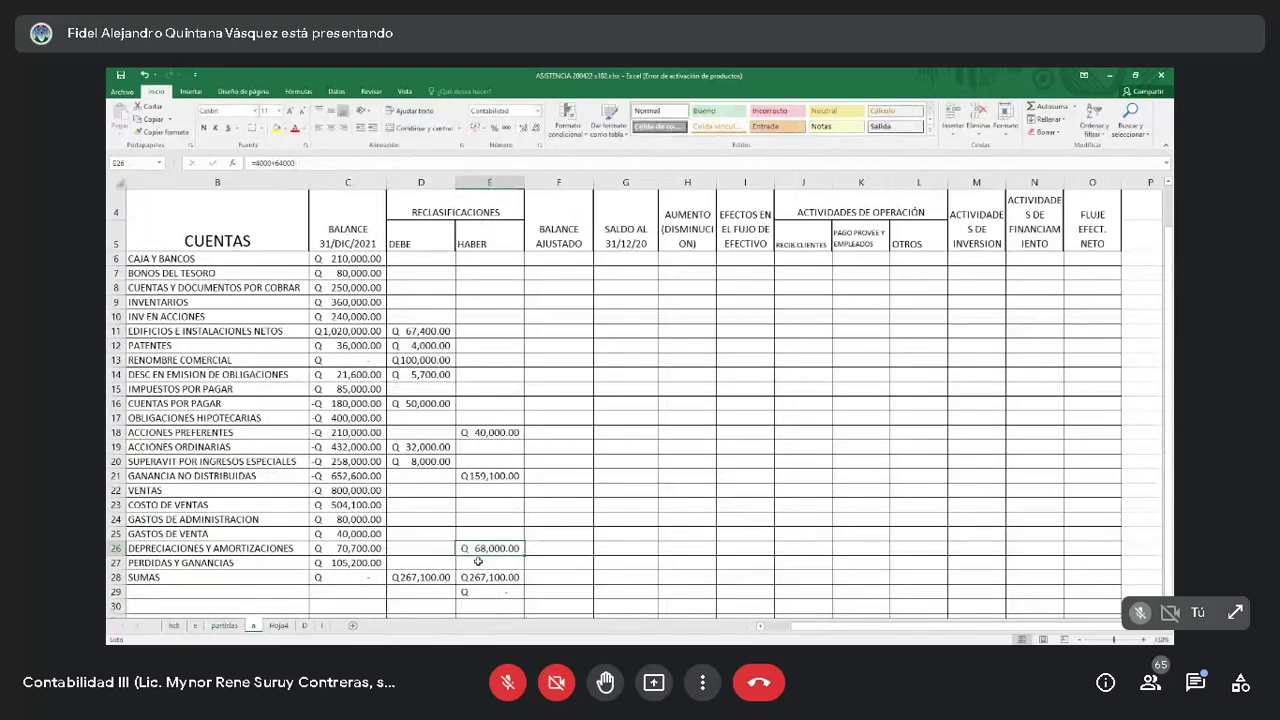
Check entry p11 on the partidas sheet and add 2700 to the reclassification Haber formula for DEPRECIACIONES Y AMORTIZACIONES.
click(225, 625)
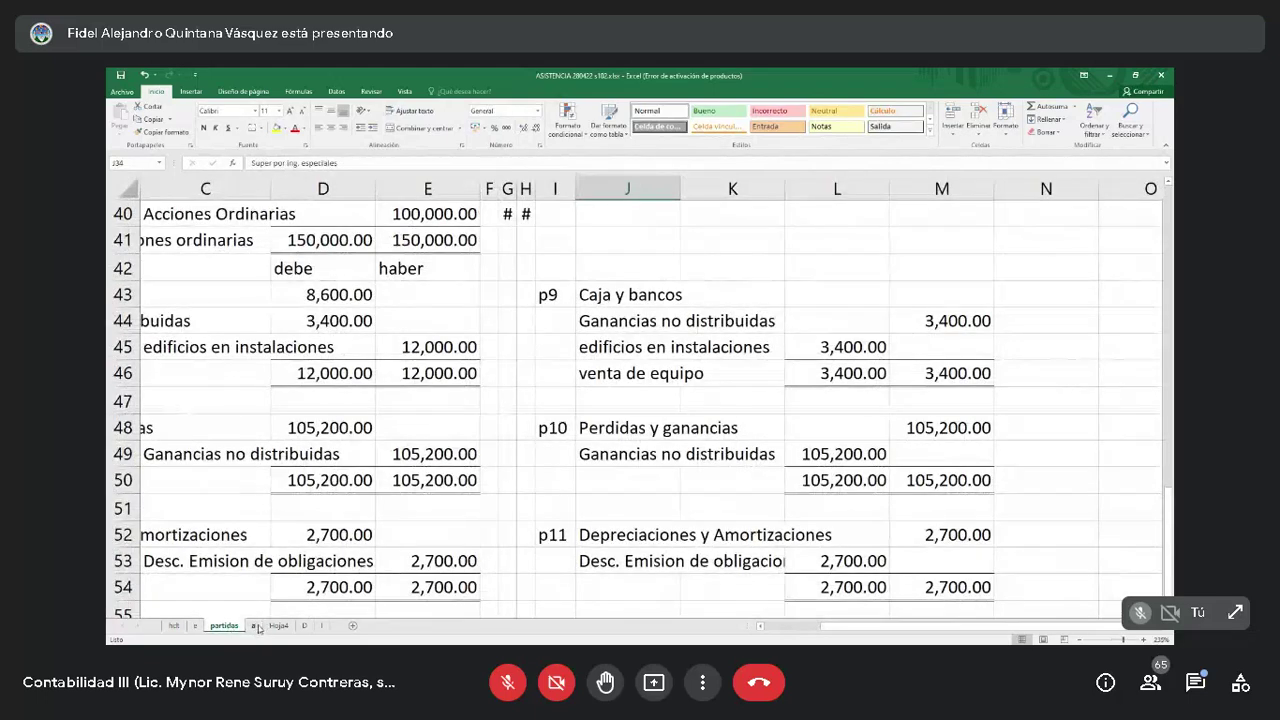
click(254, 625)
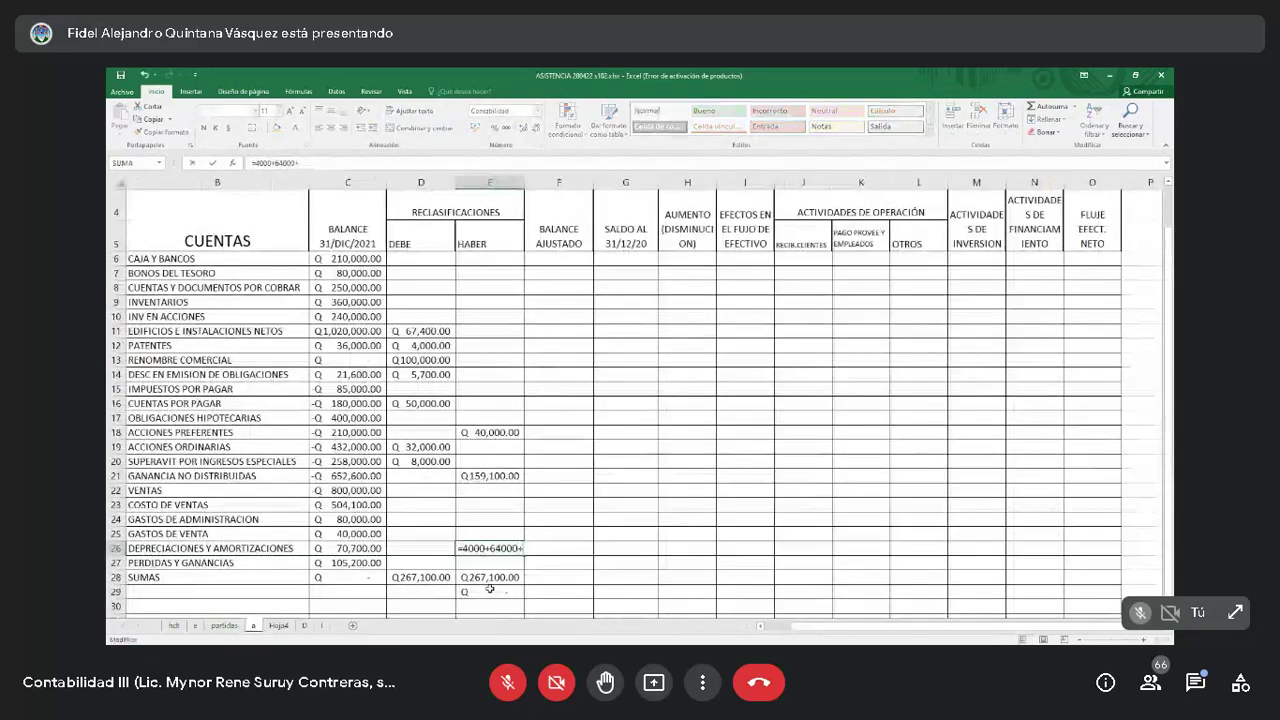
text(00)
key(Return)
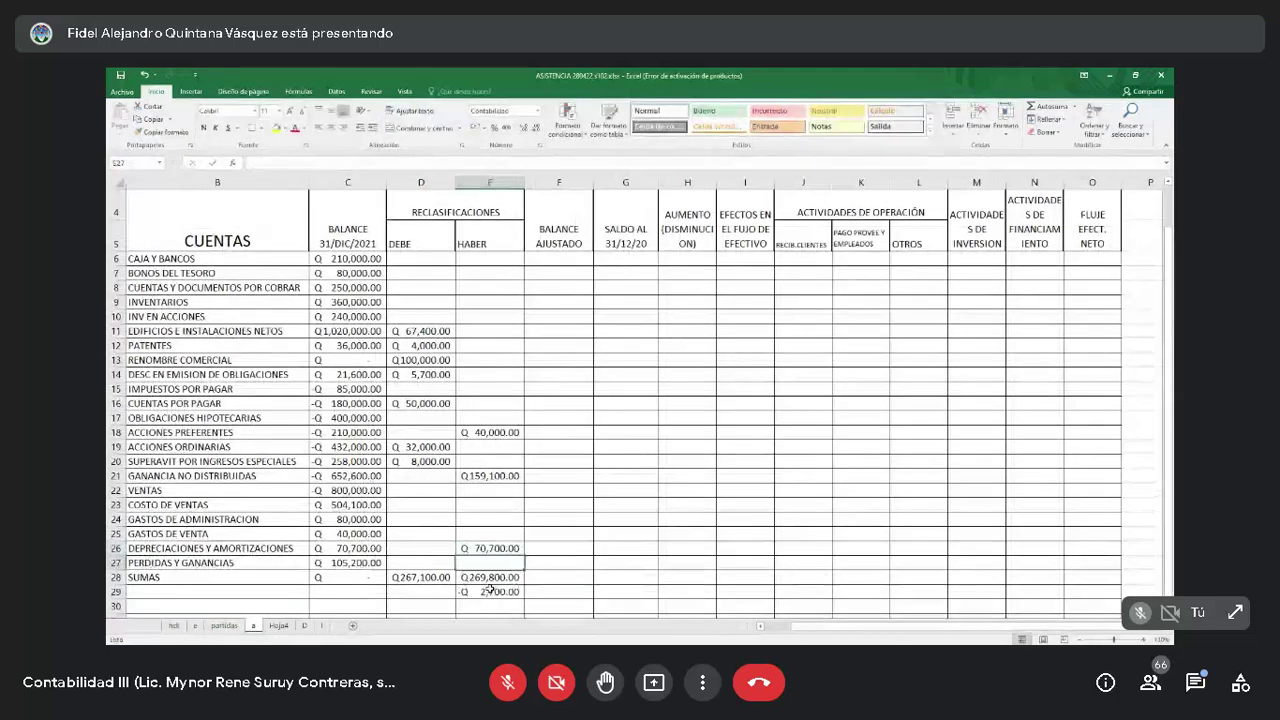
Add 2700 to the 5700 in the reclassification Debe column for DESC EN EMISION DE OBLIGACIONES.
click(425, 427)
key(Up)
key(Up)
key(Up)
key(Up)
key(F2)
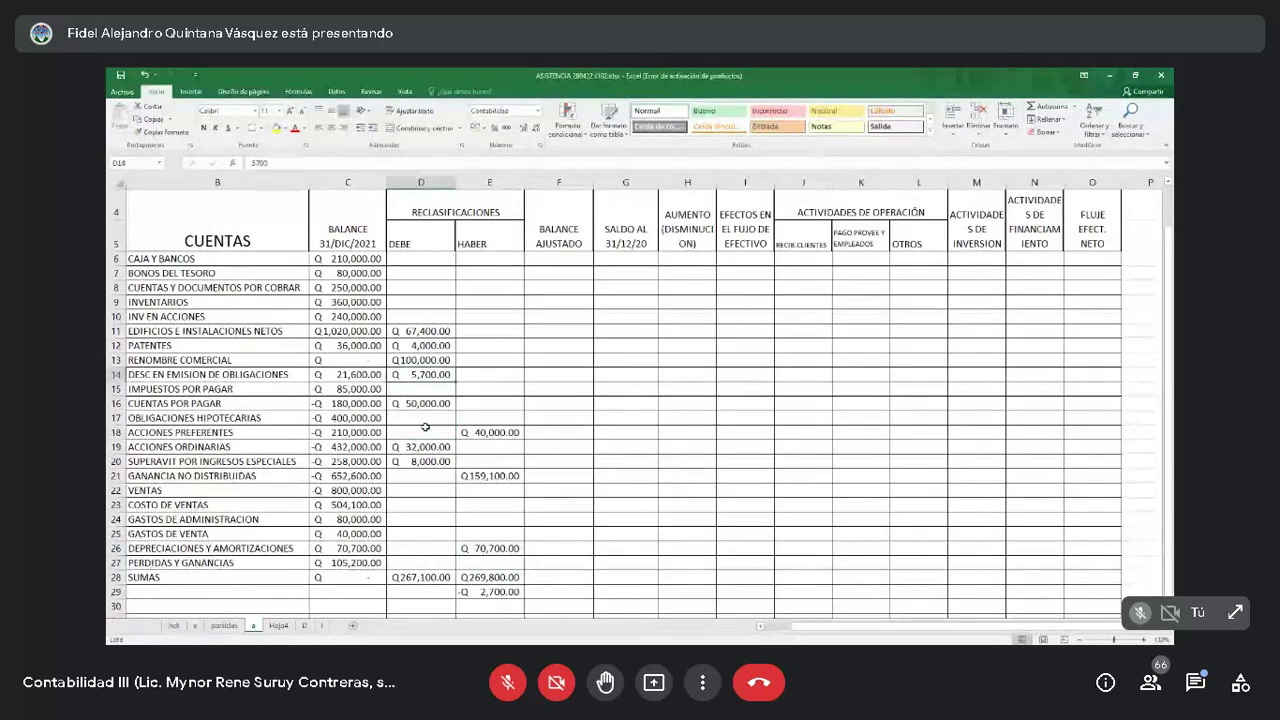
text(+2700)
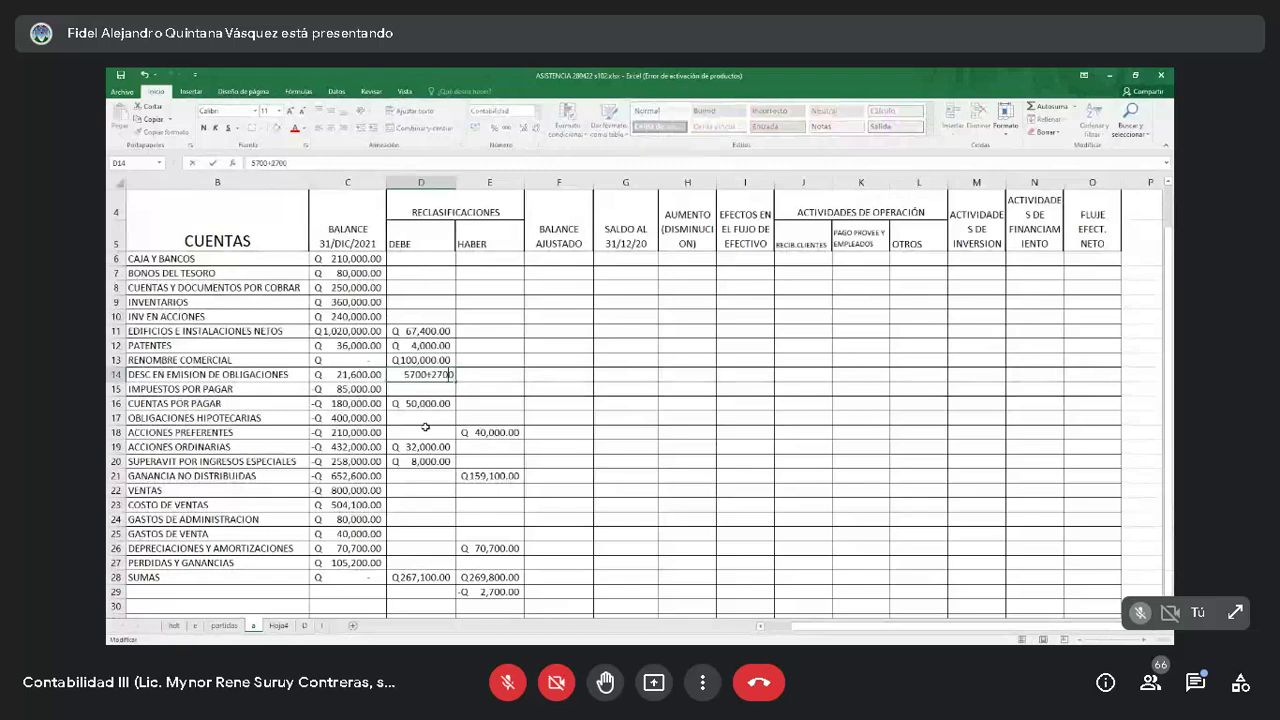
key(Return)
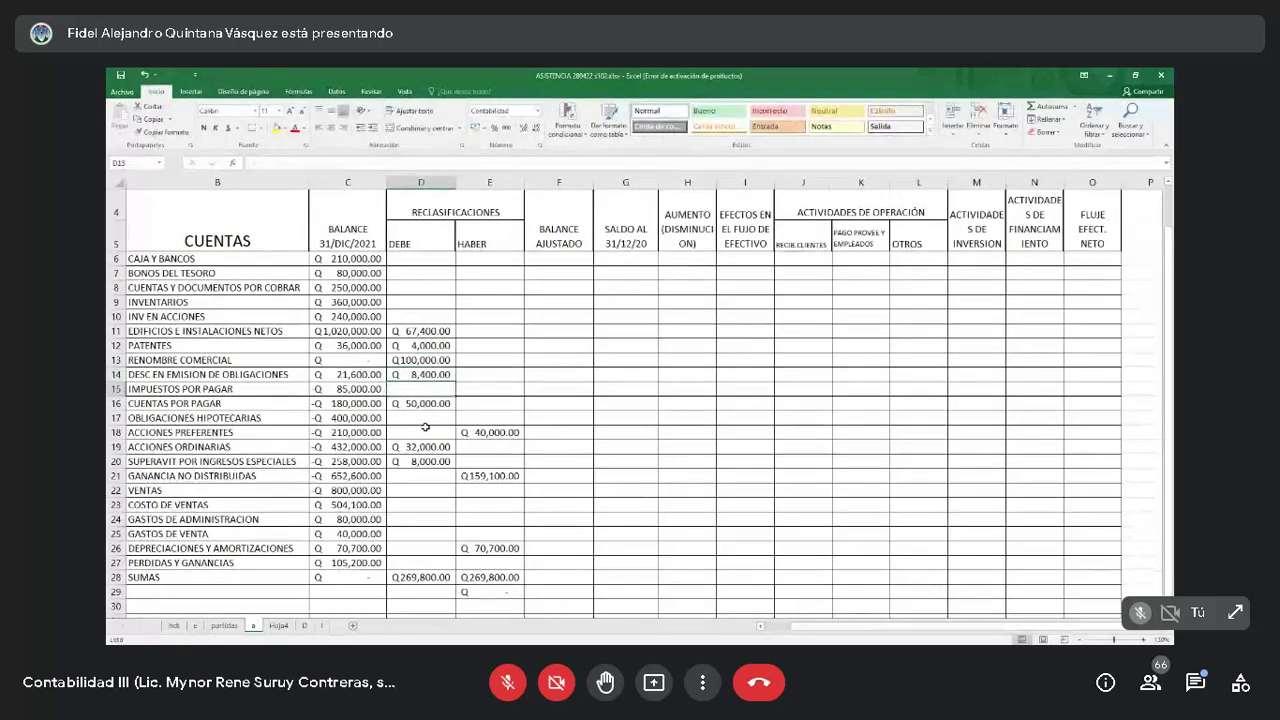
click(498, 603)
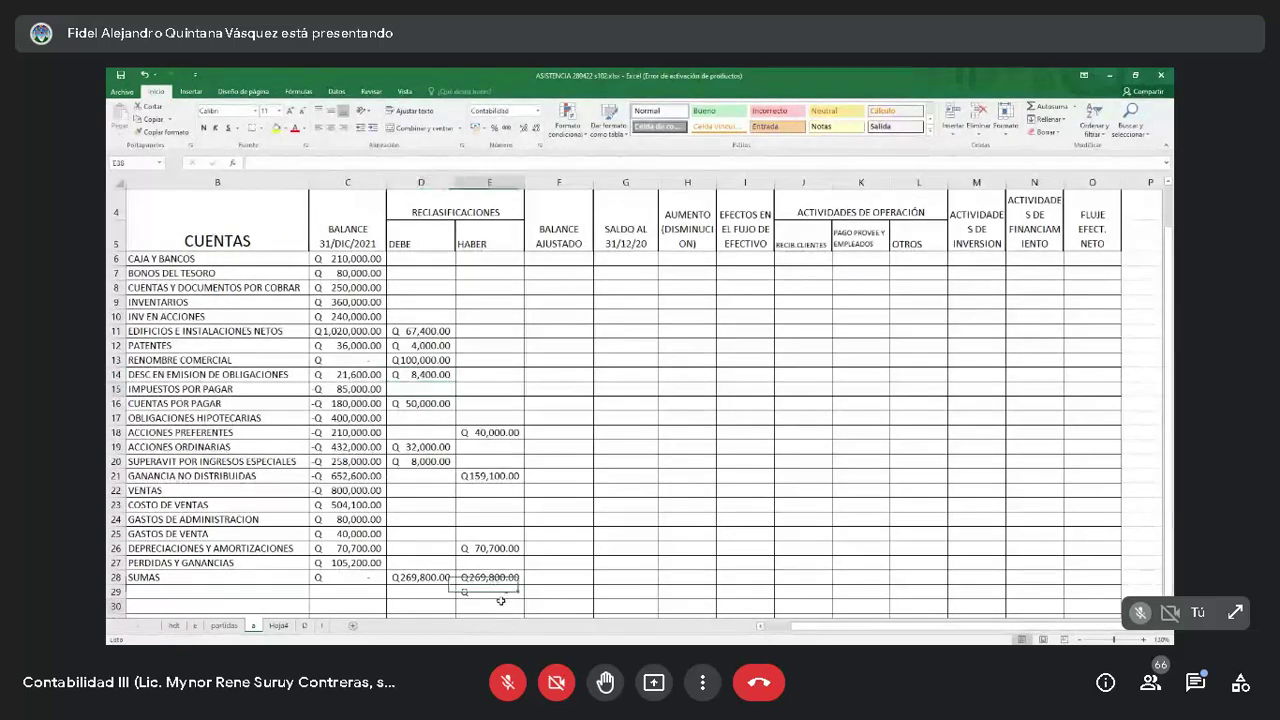
Check entry p10 on the partidas sheet and enter 105200 in the reclassification Haber column for PERDIDAS Y GANANCIAS.
click(224, 626)
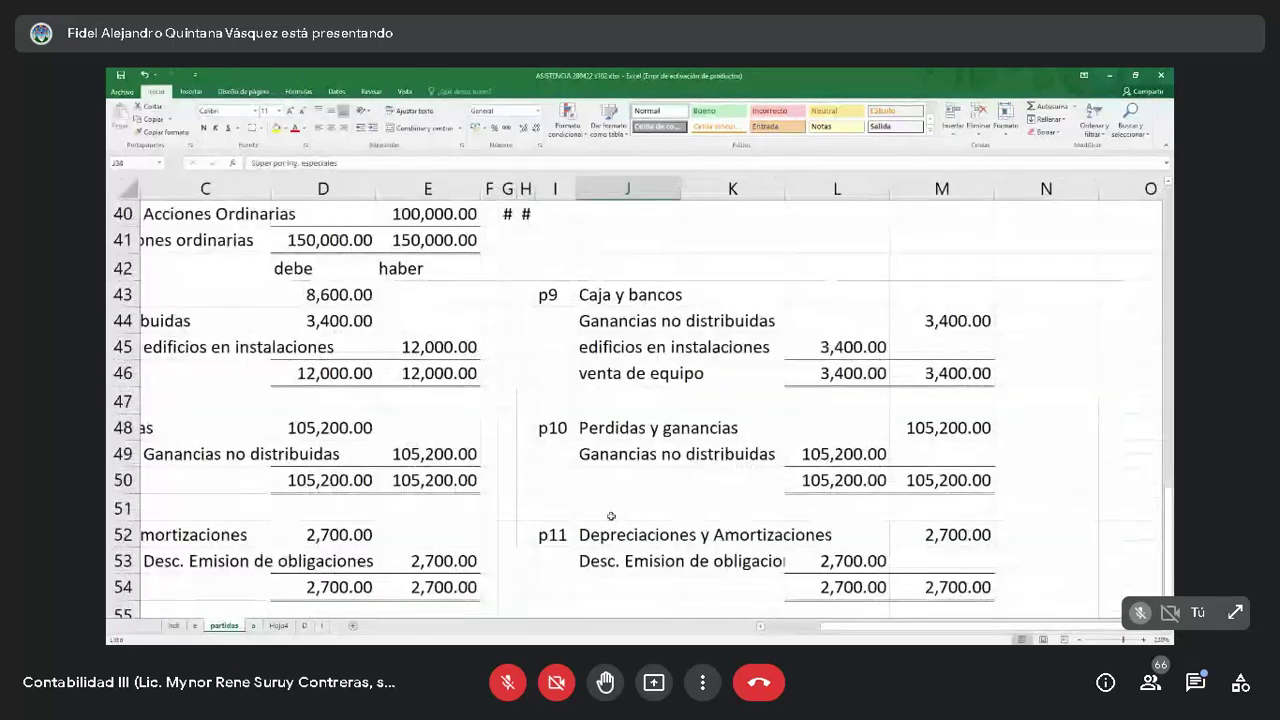
click(252, 626)
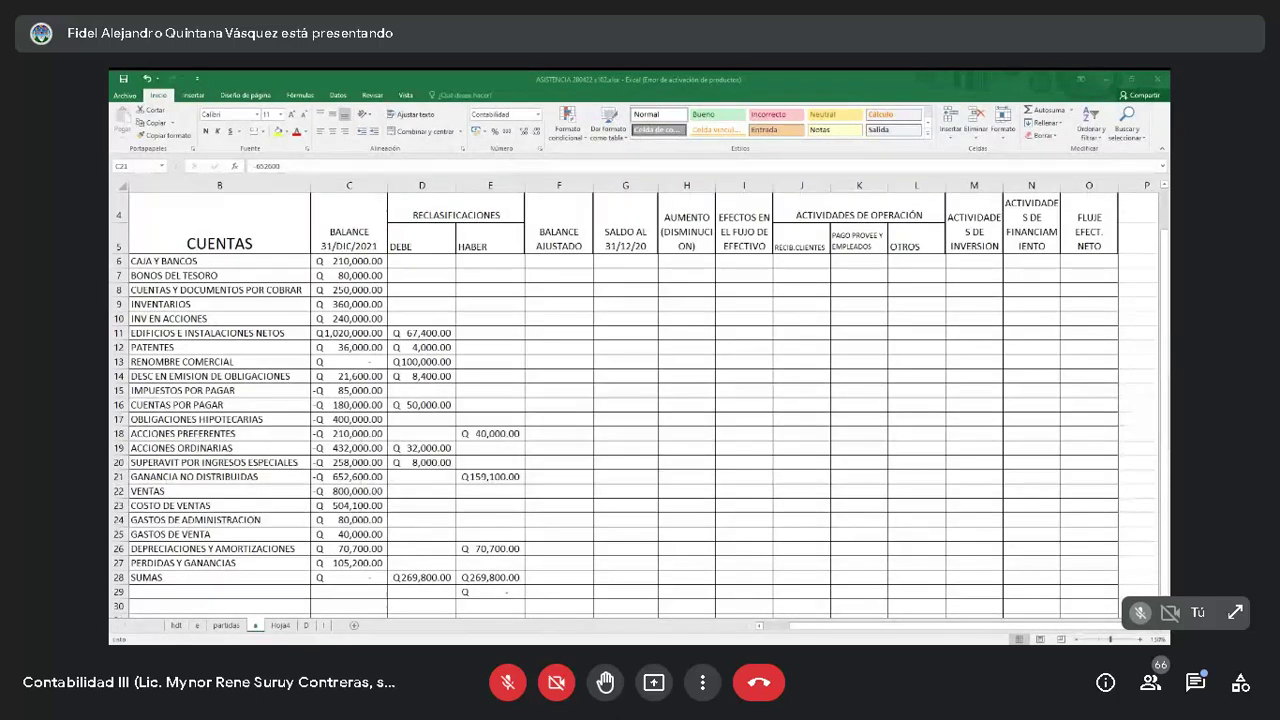
click(475, 505)
key(Up)
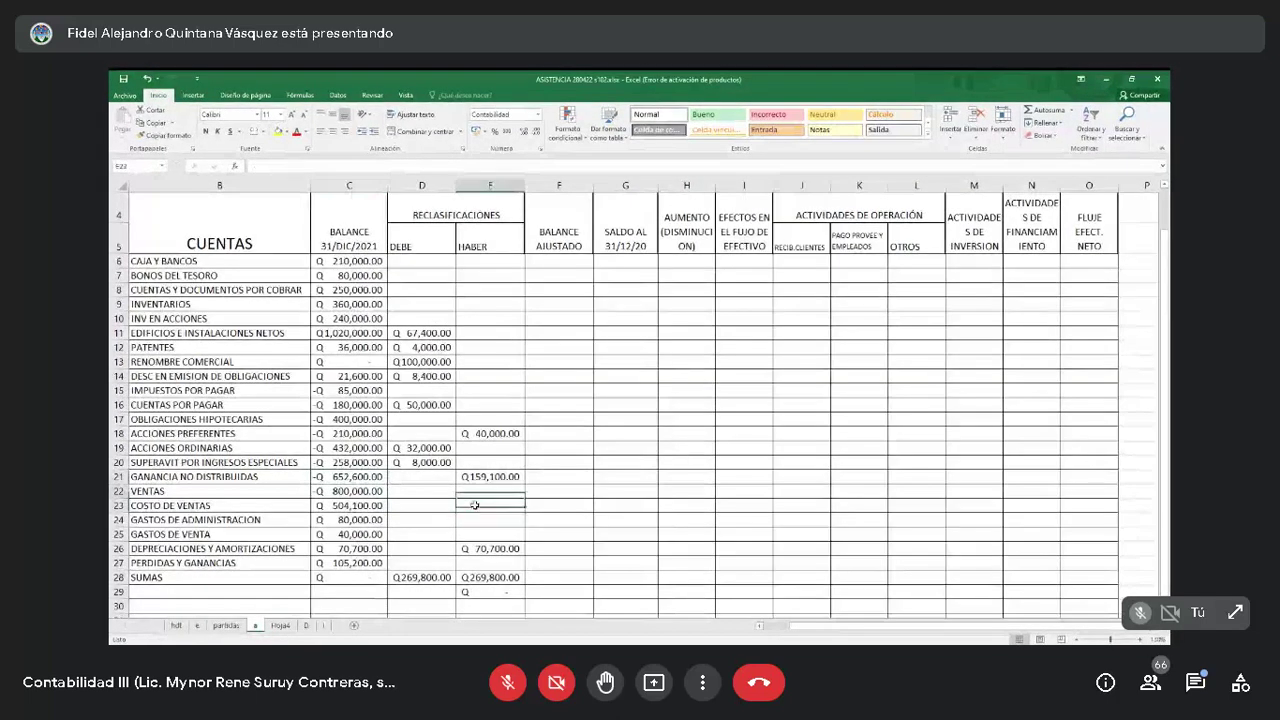
key(Down)
key(Down)
key(Down)
key(Down)
key(Down)
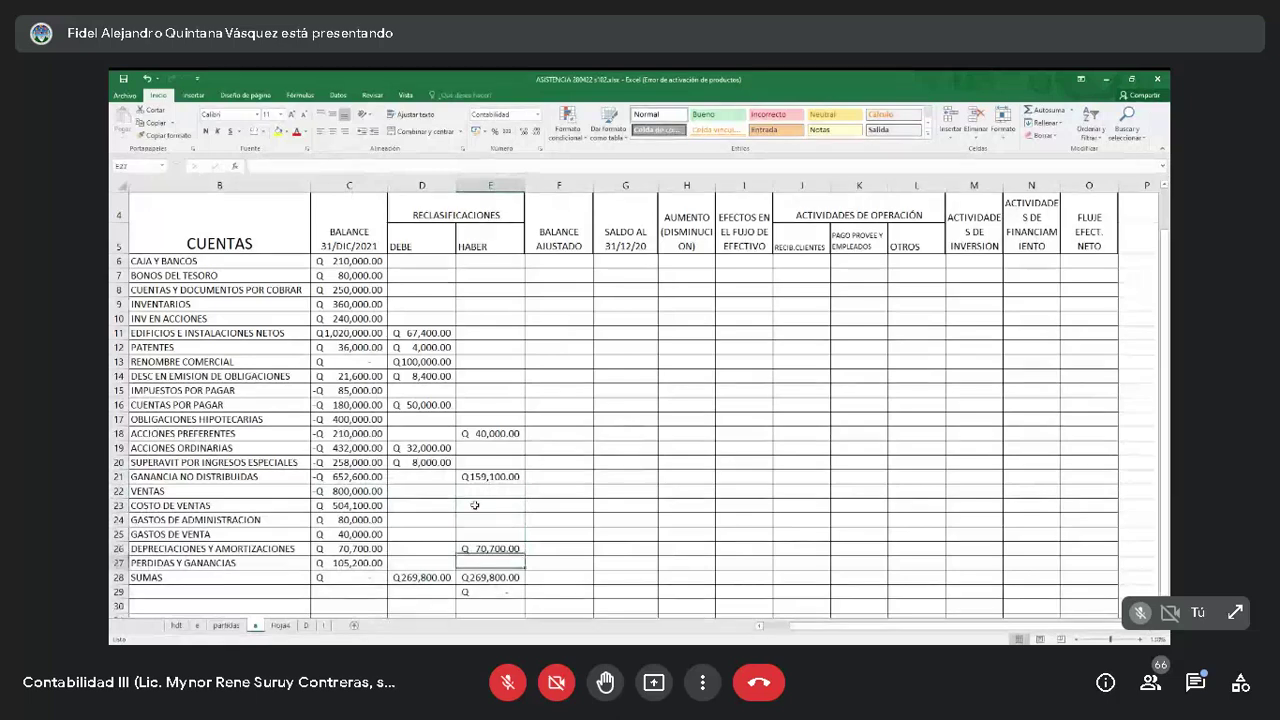
text(105200)
key(Return)
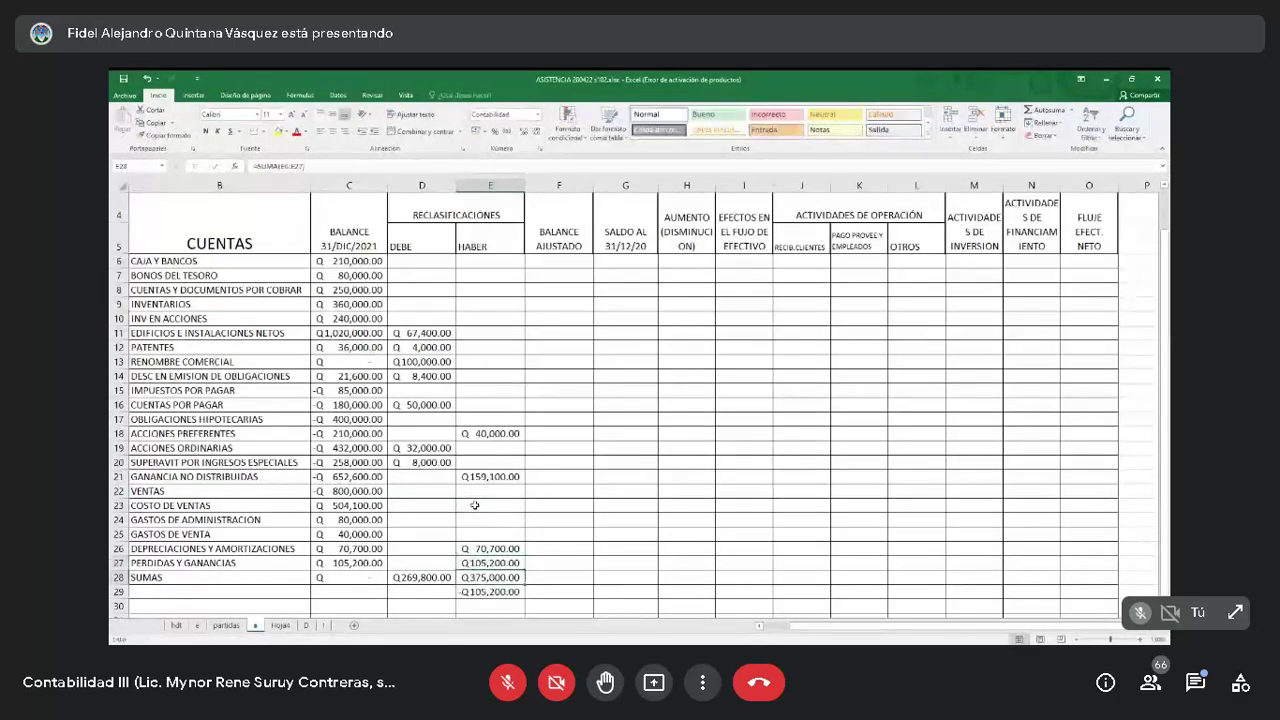
Enter 105200 in the reclassification Debe column for GANANCIA NO DISTRIBUIDAS and fill the Debe total with yellow.
key(Left)
key(Up)
key(Up)
key(Up)
key(Up)
key(Up)
key(Up)
key(Up)
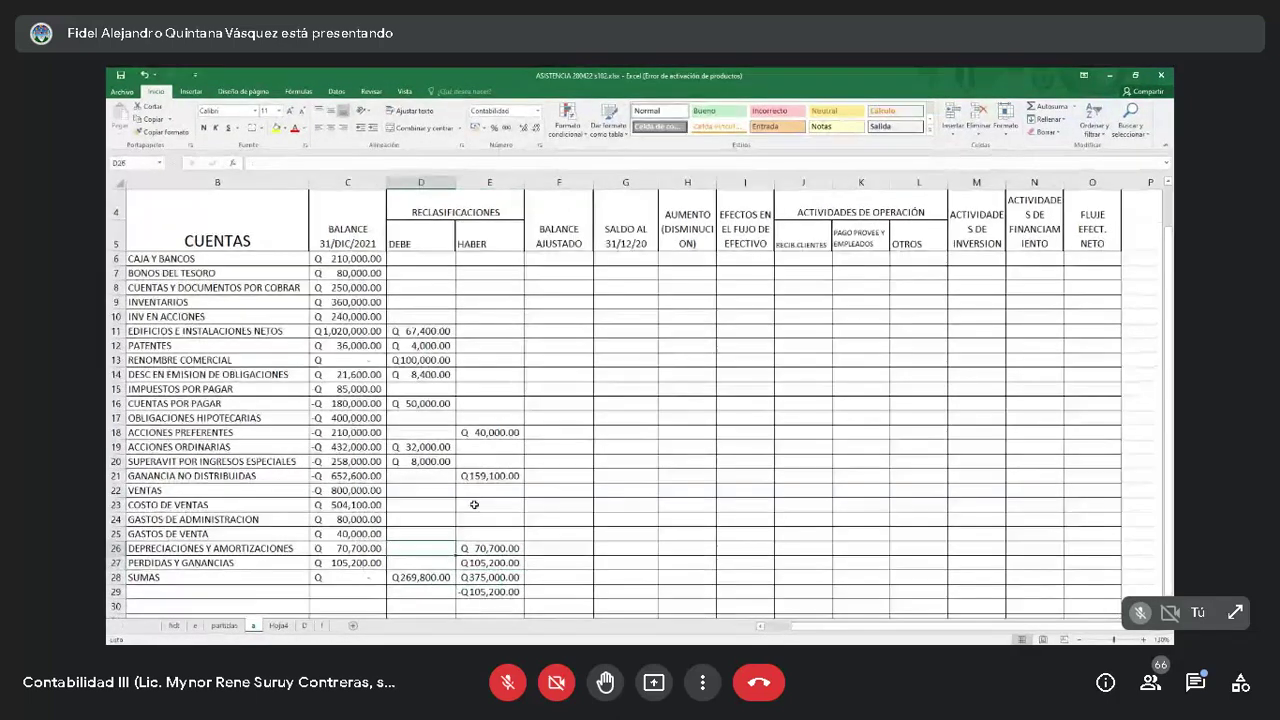
text(105200)
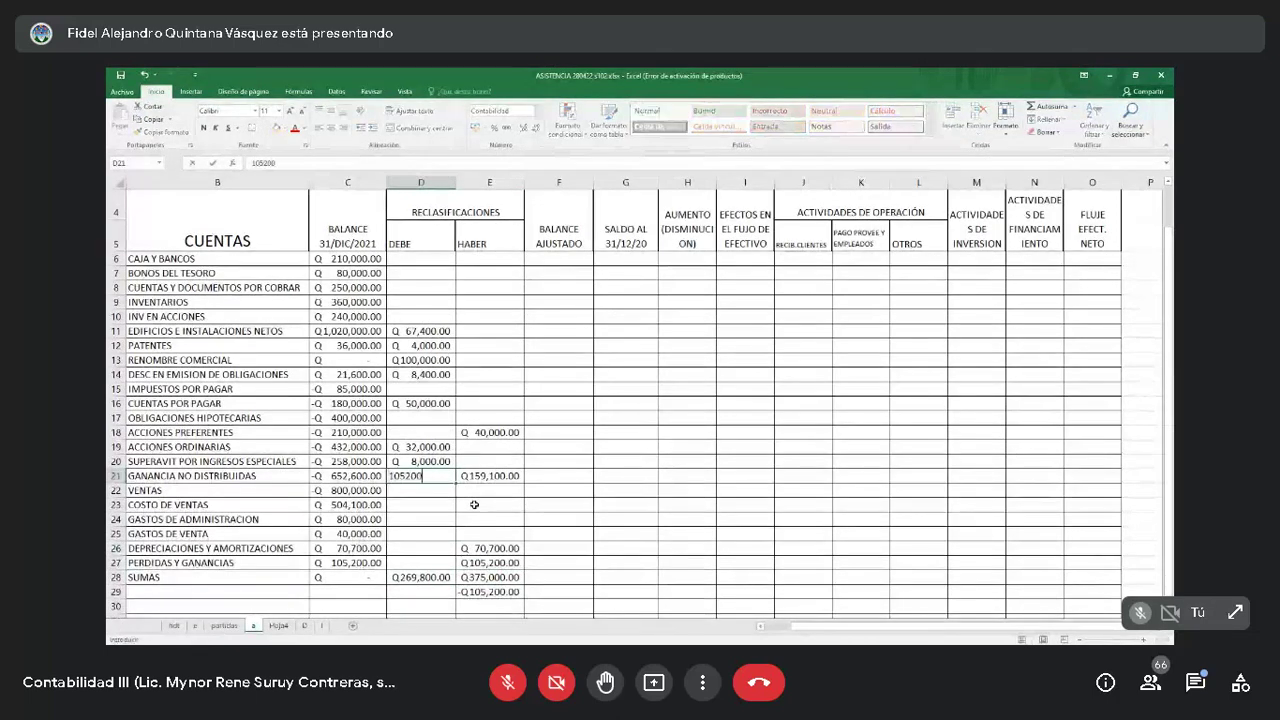
key(Return)
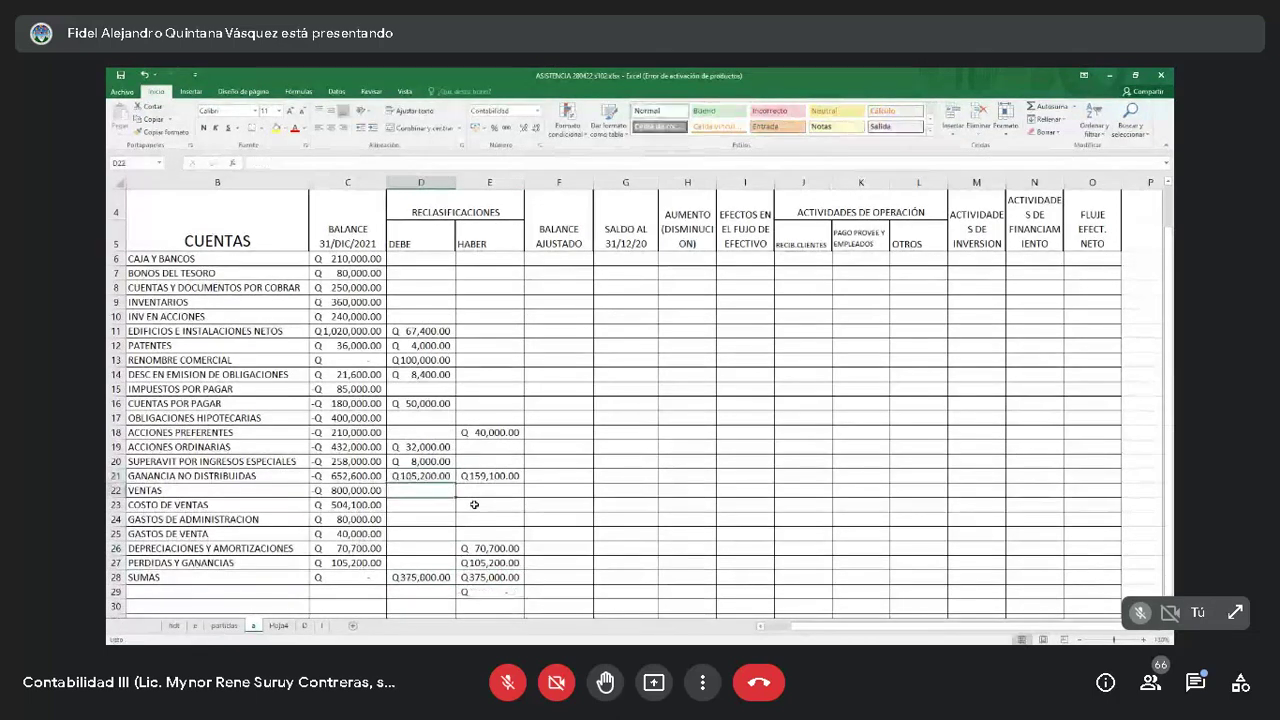
click(419, 570)
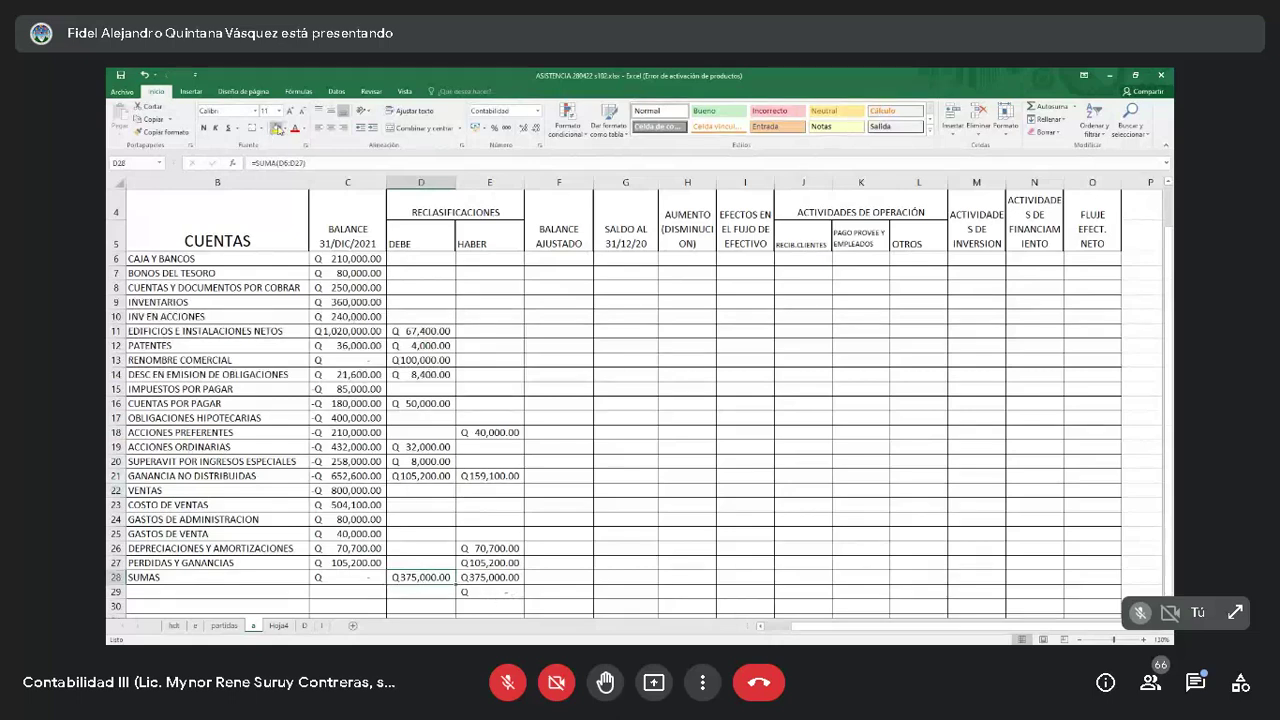
click(273, 129)
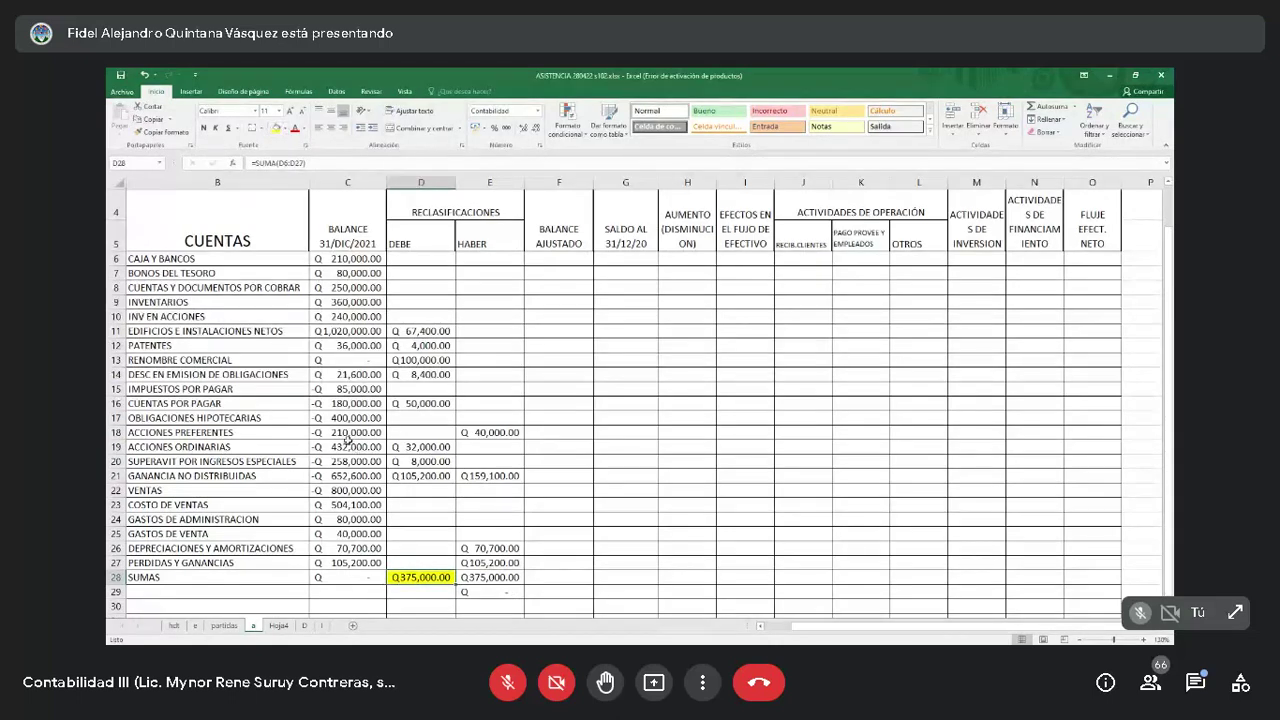
On the partidas sheet, start a sum formula in M57 with the reclassification entry totals M6, M10 and M14.
click(229, 627)
scroll(966, 517, down, 4)
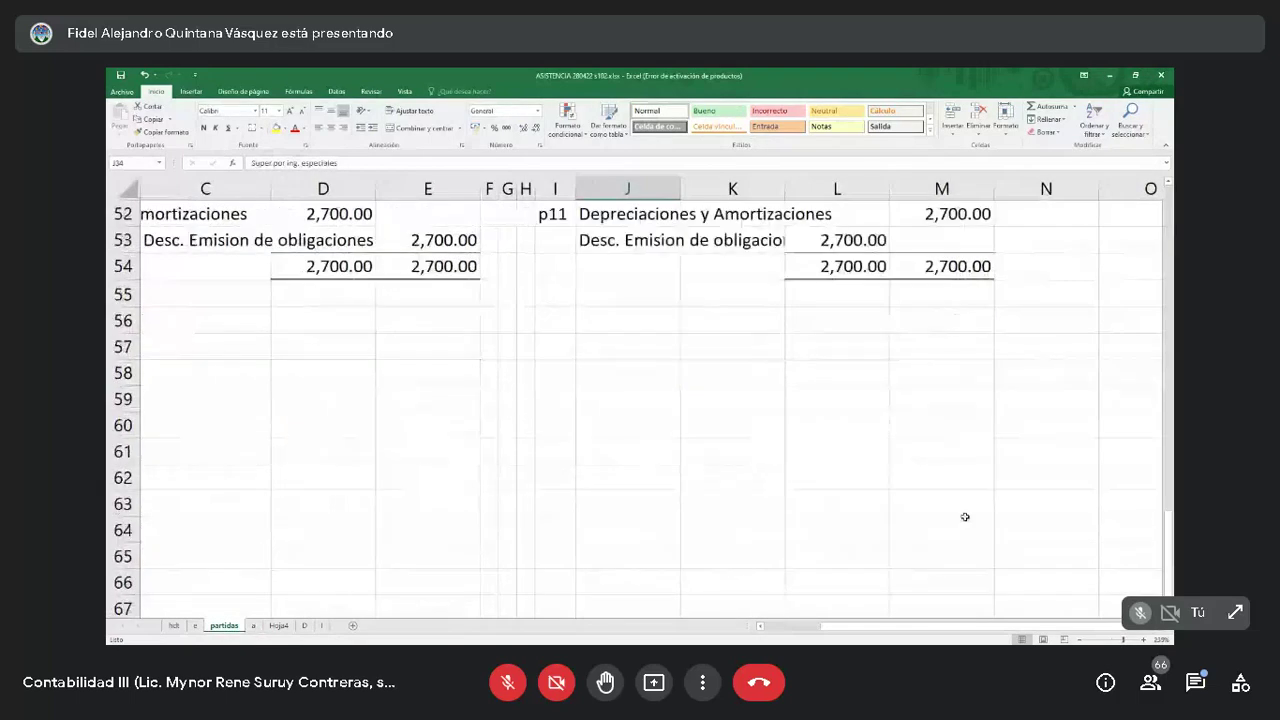
click(930, 345)
text(=)
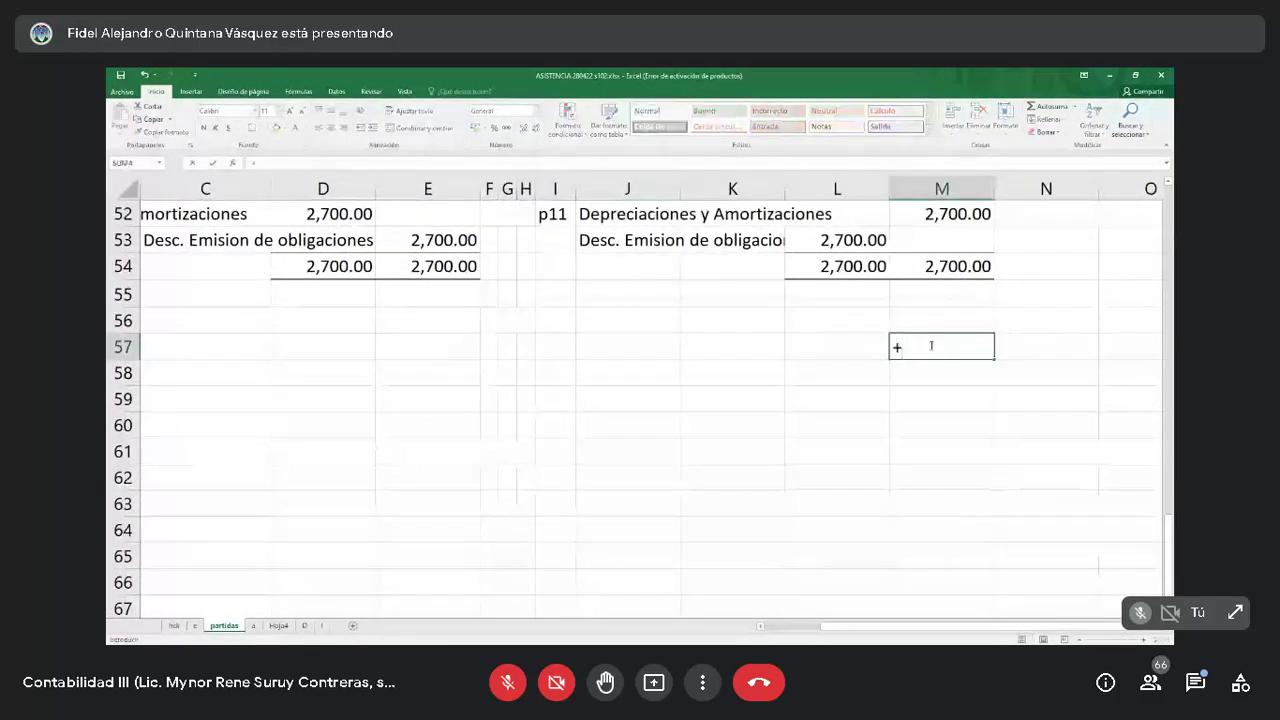
scroll(930, 345, up, 5)
scroll(930, 345, up, 12)
click(930, 345)
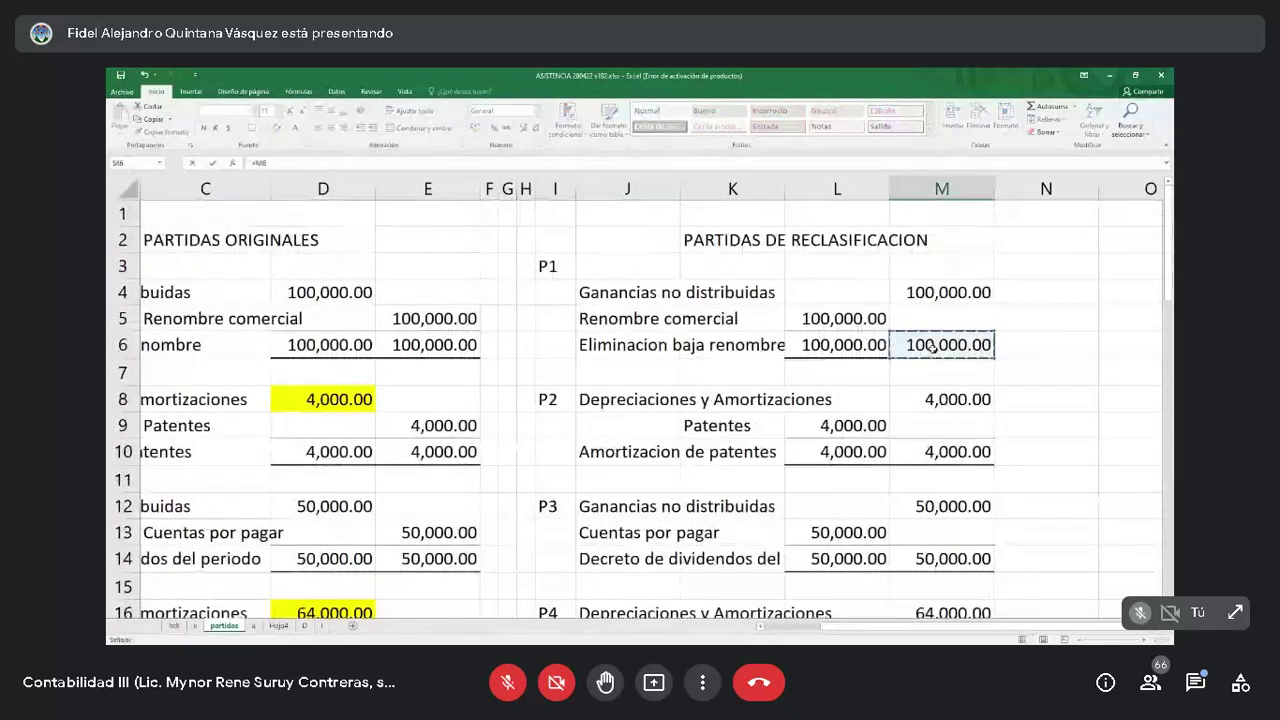
text(+M6+)
click(942, 450)
text(+)
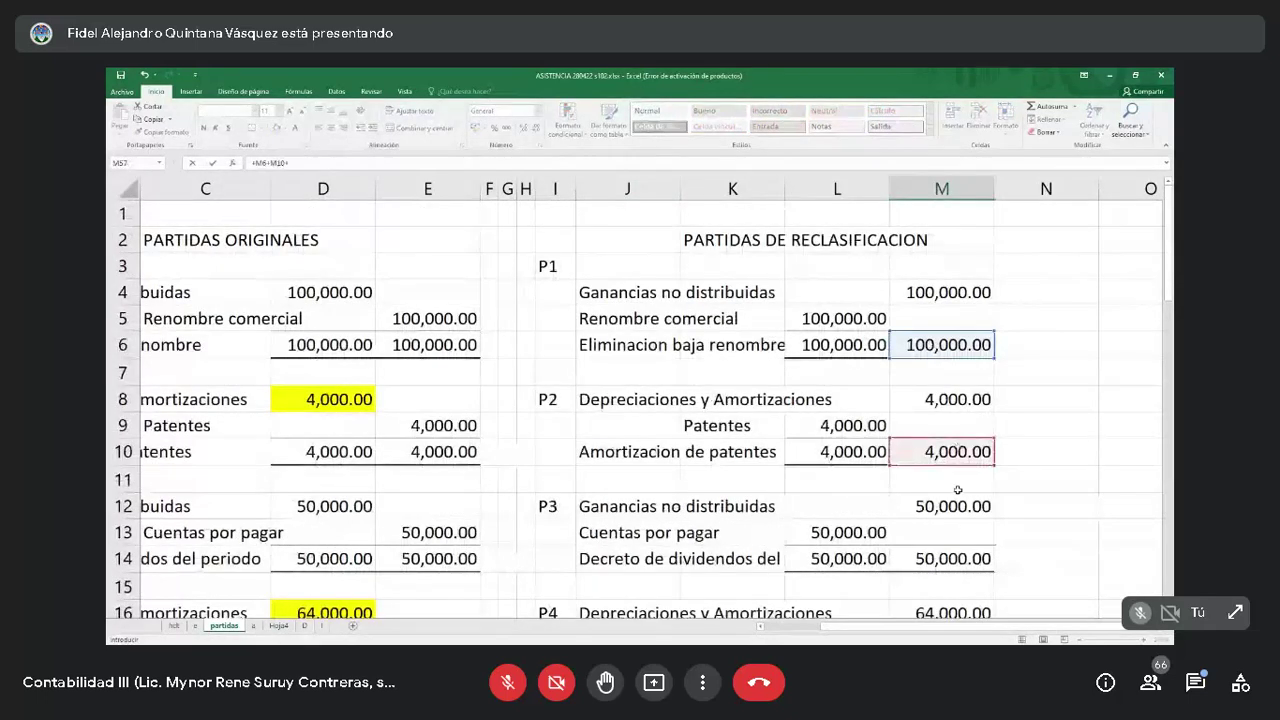
click(950, 560)
text(+)
Extend the sum formula in M57 with the entry totals in M18, M29 and M35.
scroll(950, 450, down, 4)
click(950, 347)
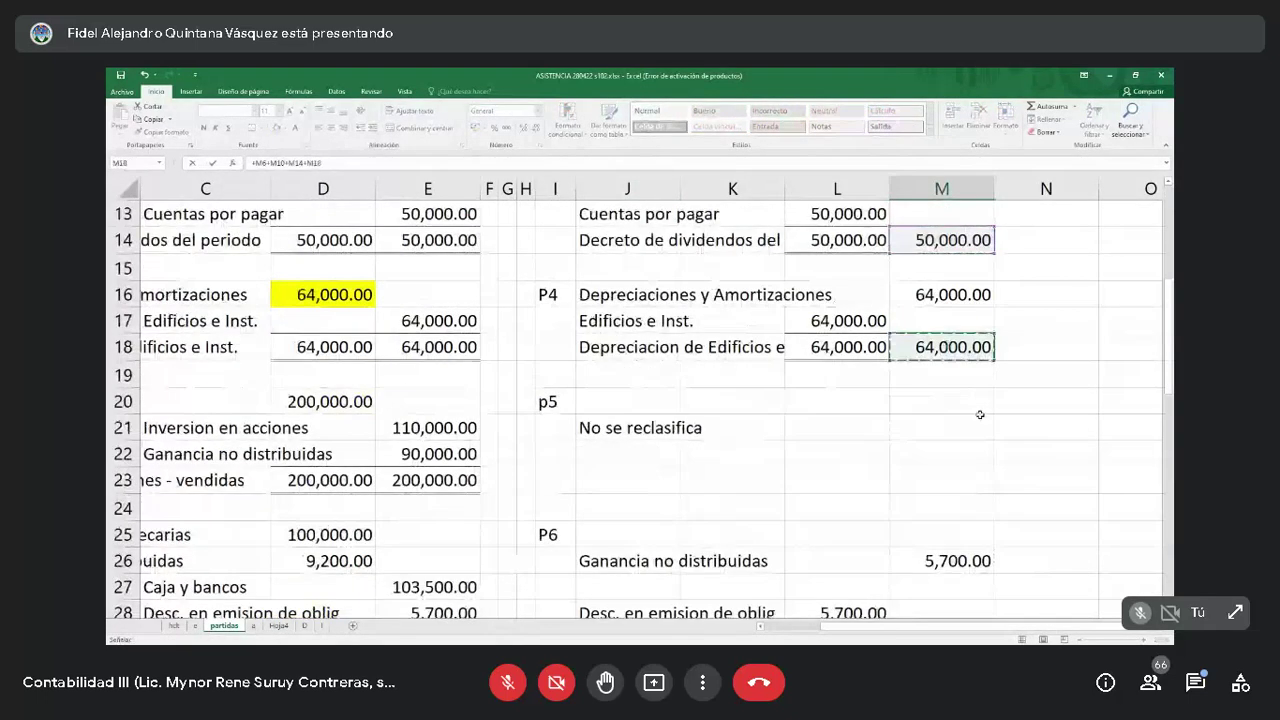
text(+)
scroll(975, 450, down, 2)
click(960, 482)
scroll(966, 480, down, 3)
text(+M29+)
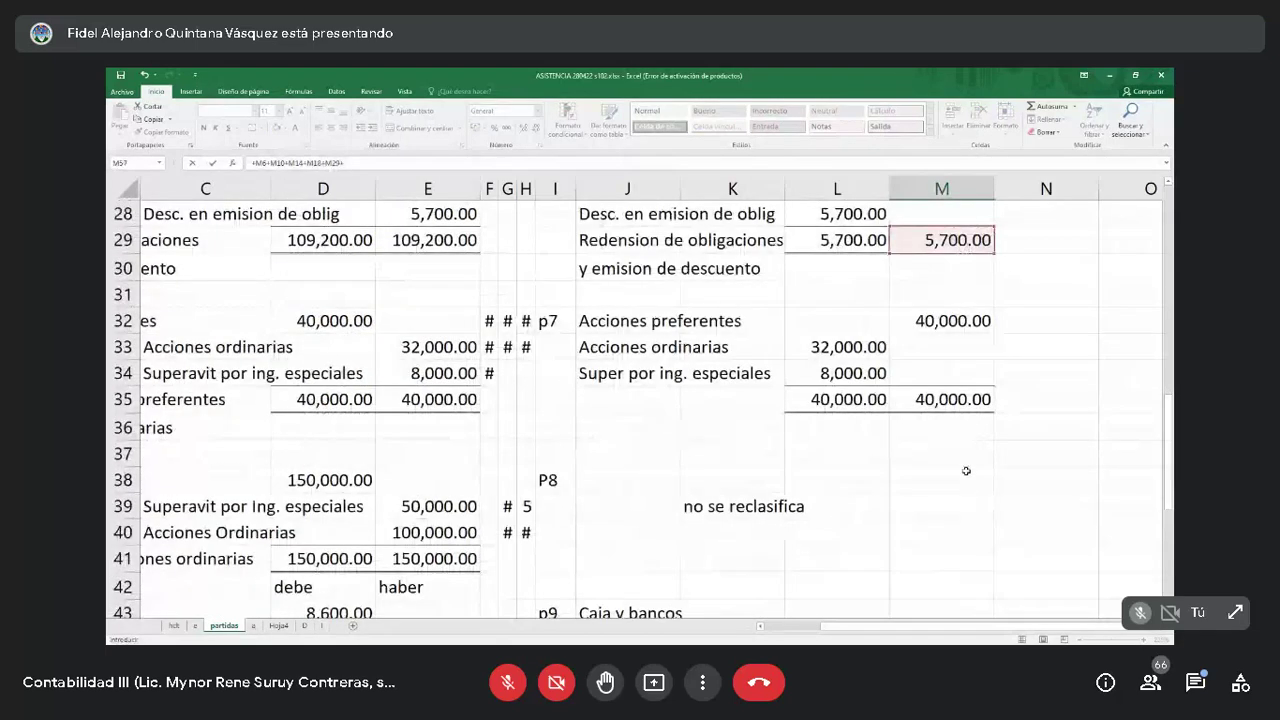
scroll(966, 470, up, 1)
click(962, 472)
text(+)
Complete the sum formula in M57 with the entry totals in M46, M50 and M54.
scroll(955, 500, down, 4)
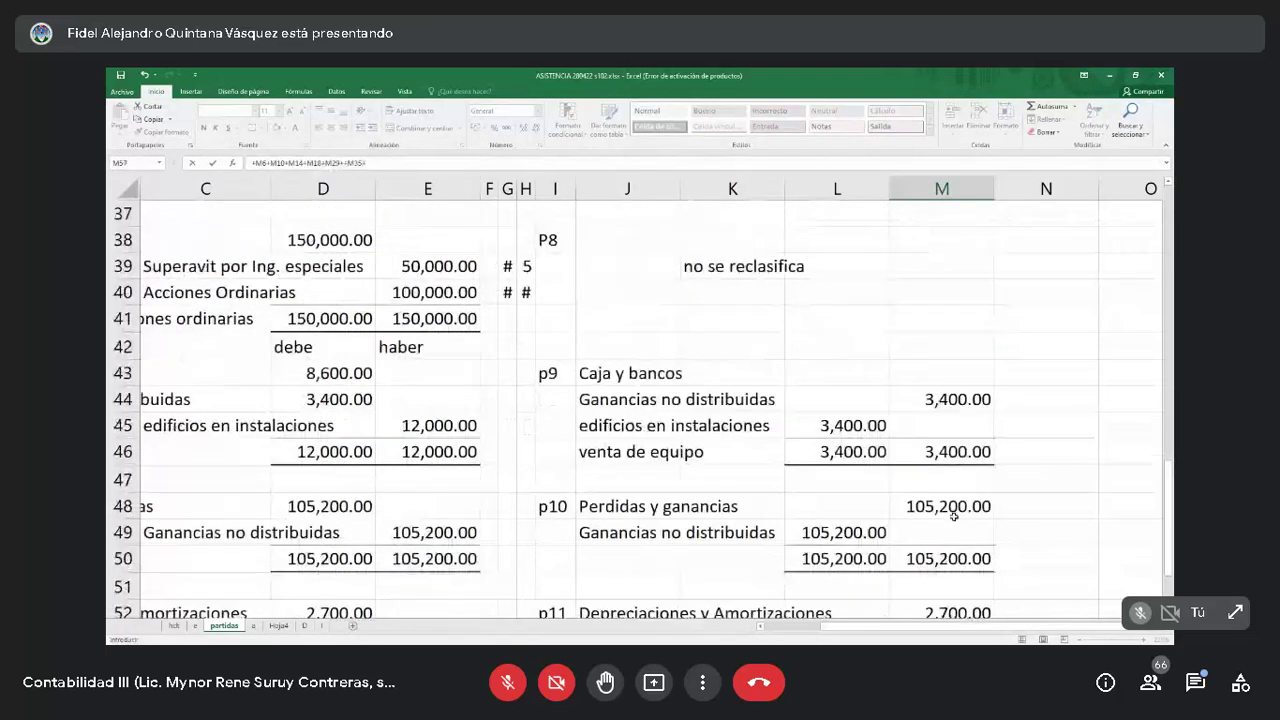
click(962, 452)
text(+)
scroll(962, 452, down, 1)
click(960, 480)
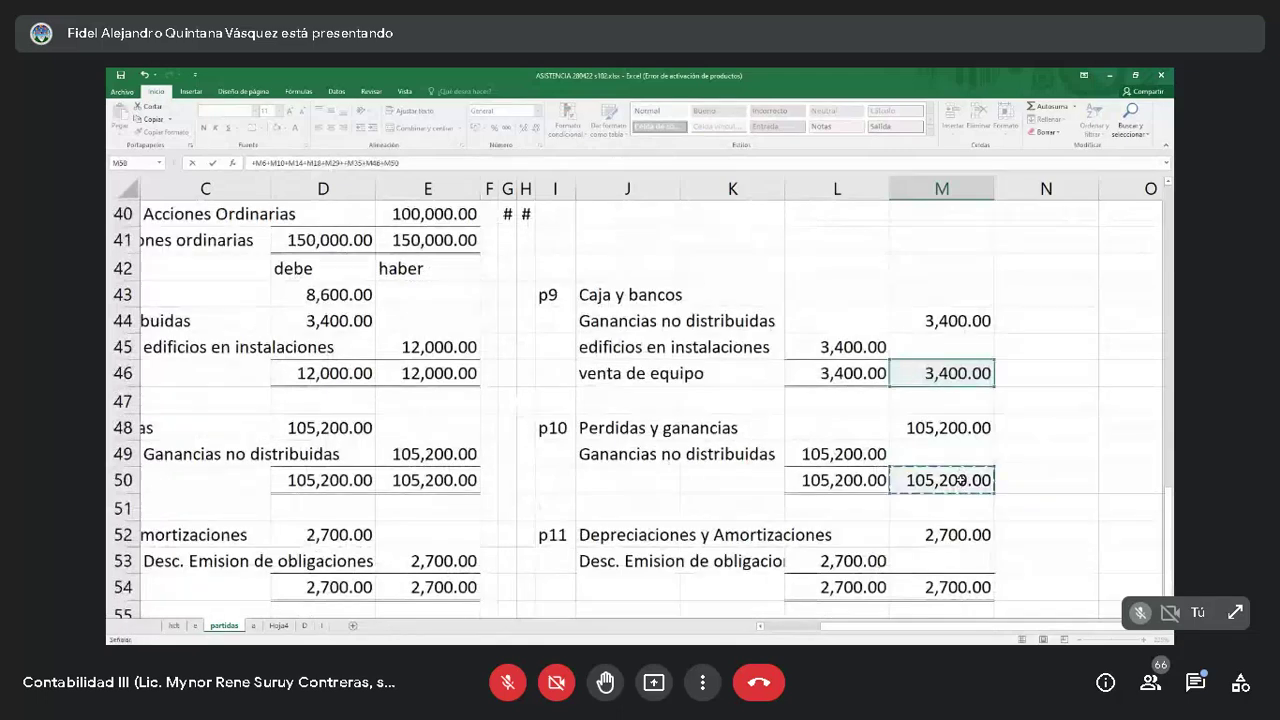
text(+)
scroll(975, 530, down, 1)
click(958, 507)
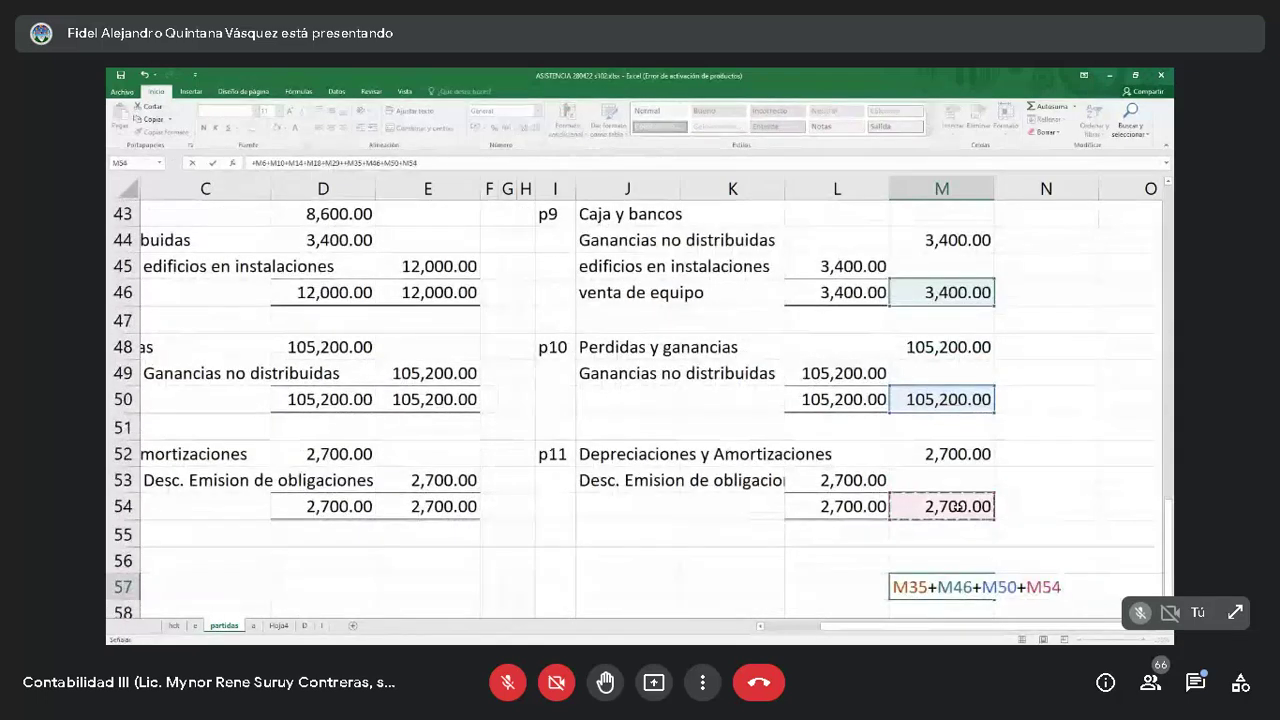
key(Return)
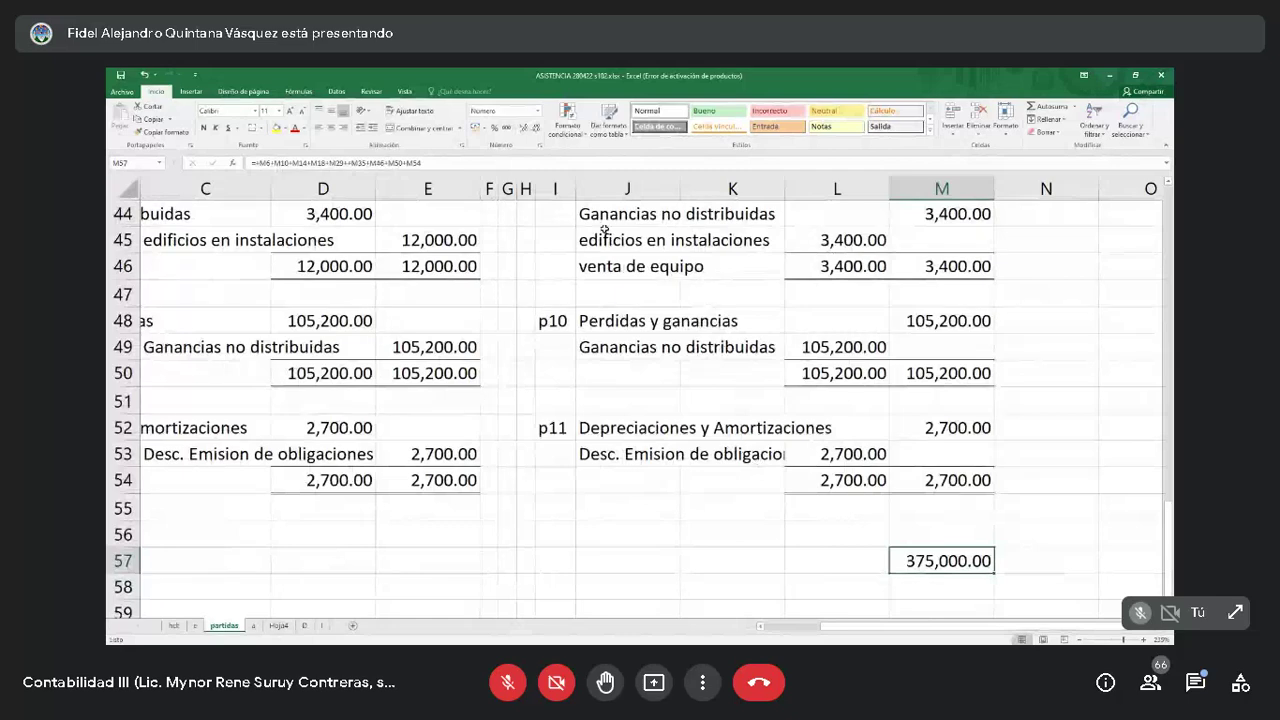
Select the reclassification entries in columns I to M and return to the cash flow worksheet to compare the Debe and Haber totals.
click(570, 189)
drag(573, 189, 942, 189)
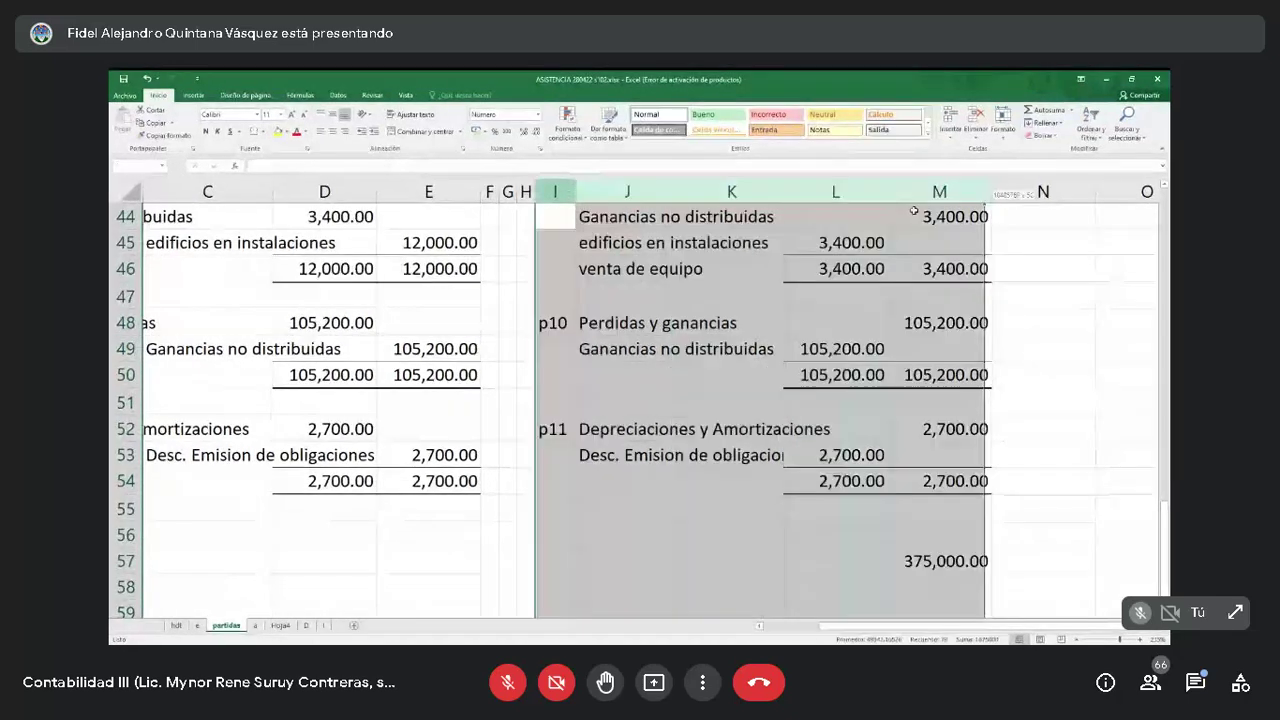
click(256, 626)
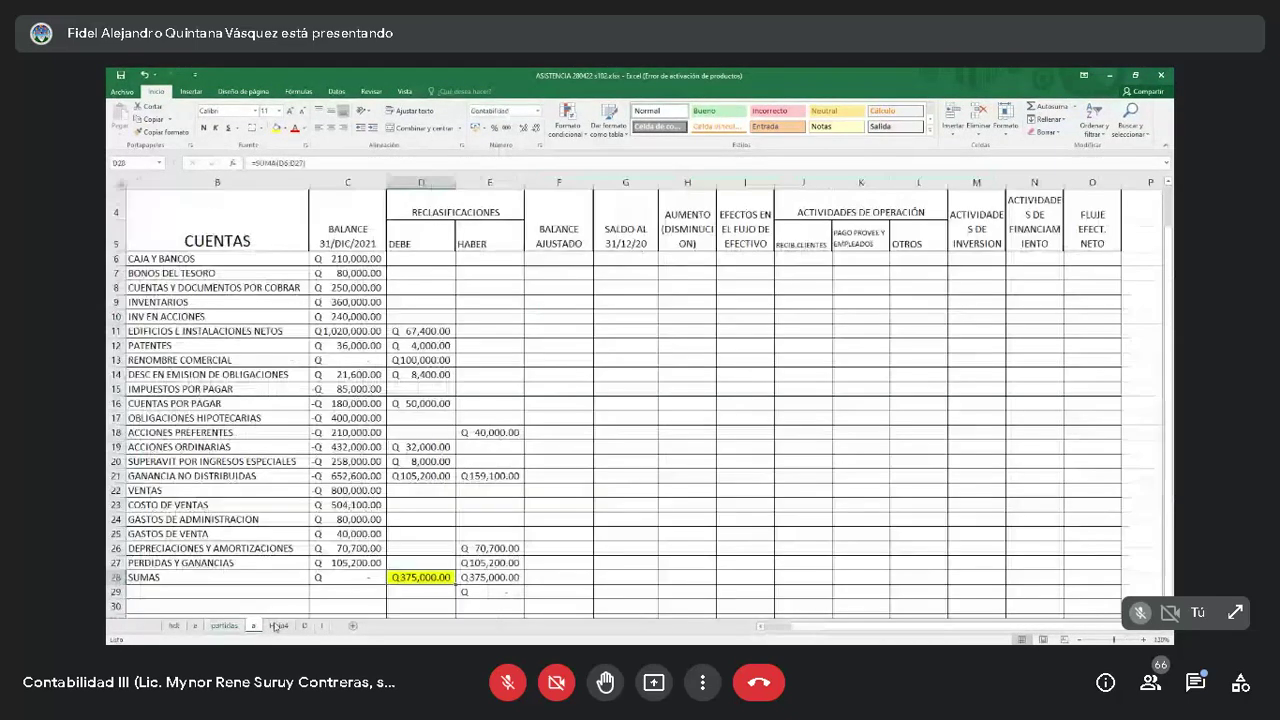
ctrl+click(485, 578)
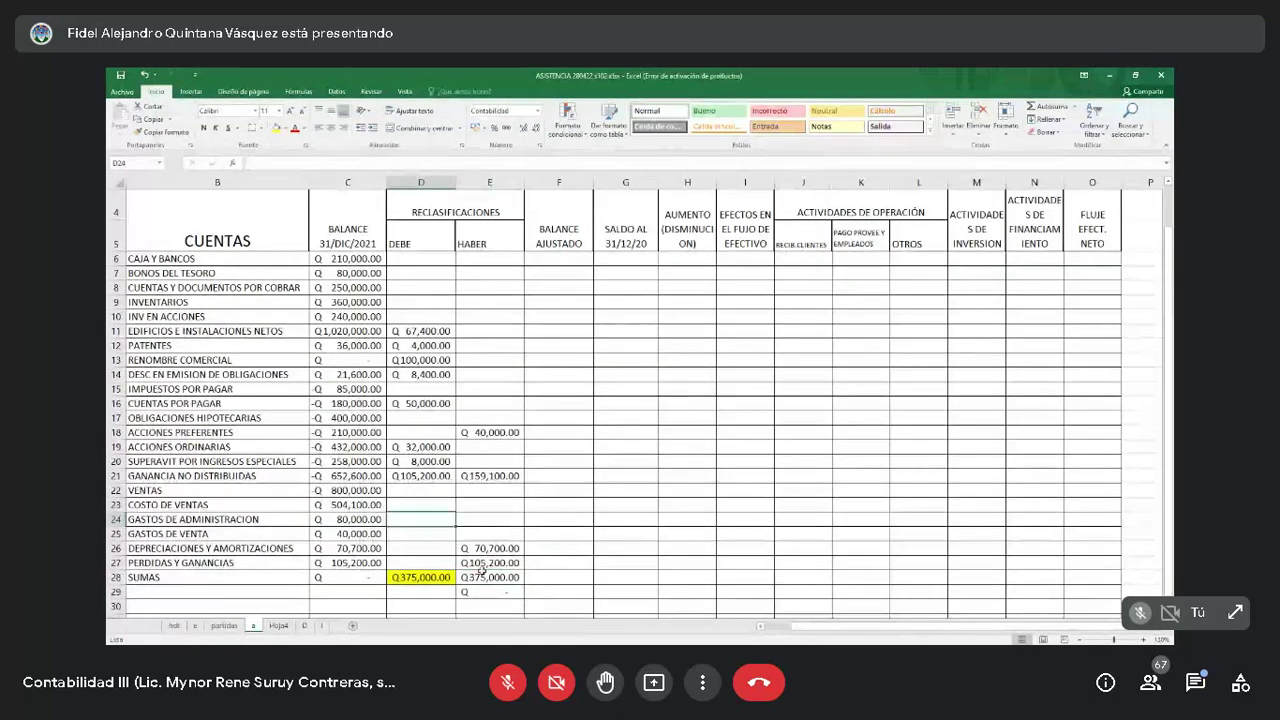
Highlight the Haber total in E28 with yellow fill to match the Debe total.
click(276, 128)
click(478, 505)
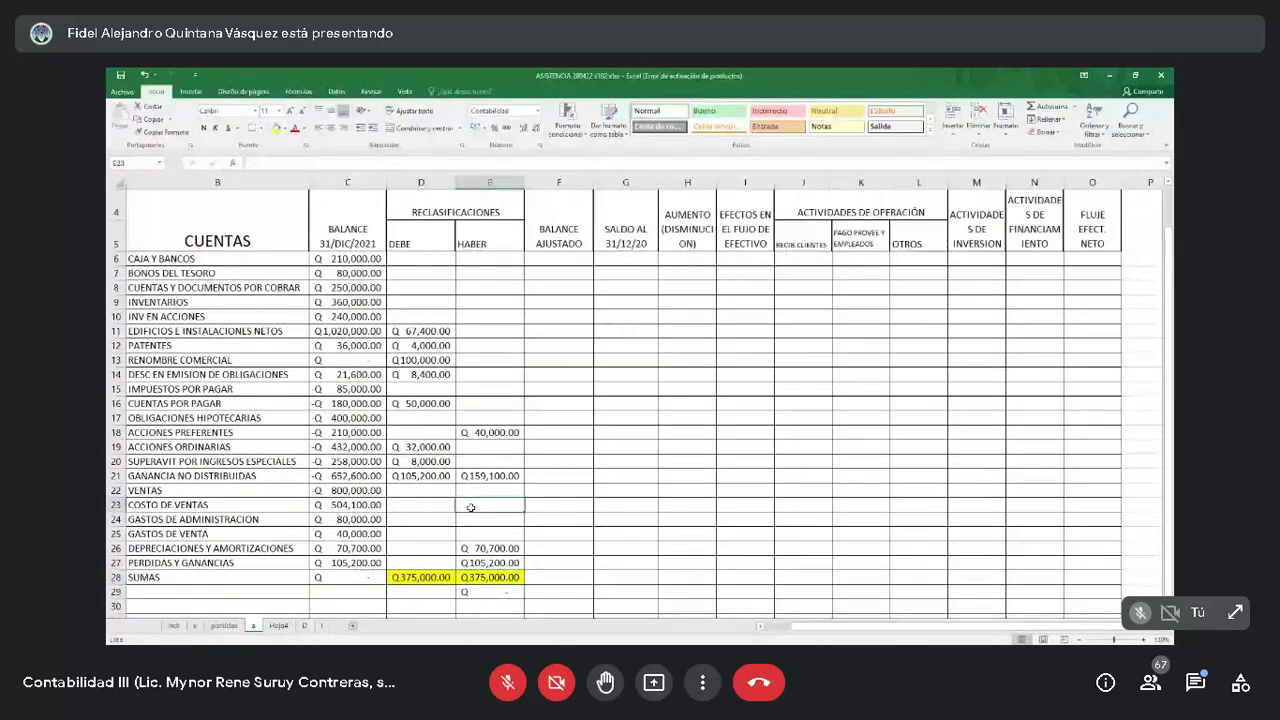
click(483, 259)
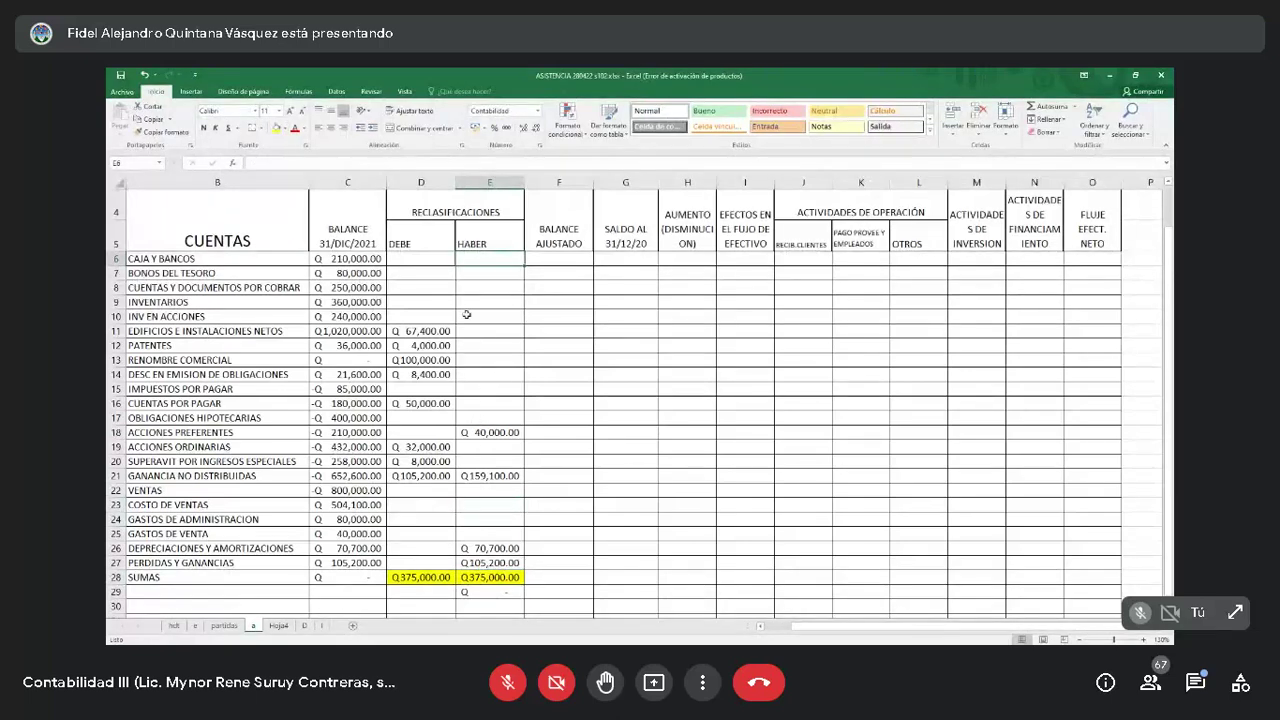
click(343, 388)
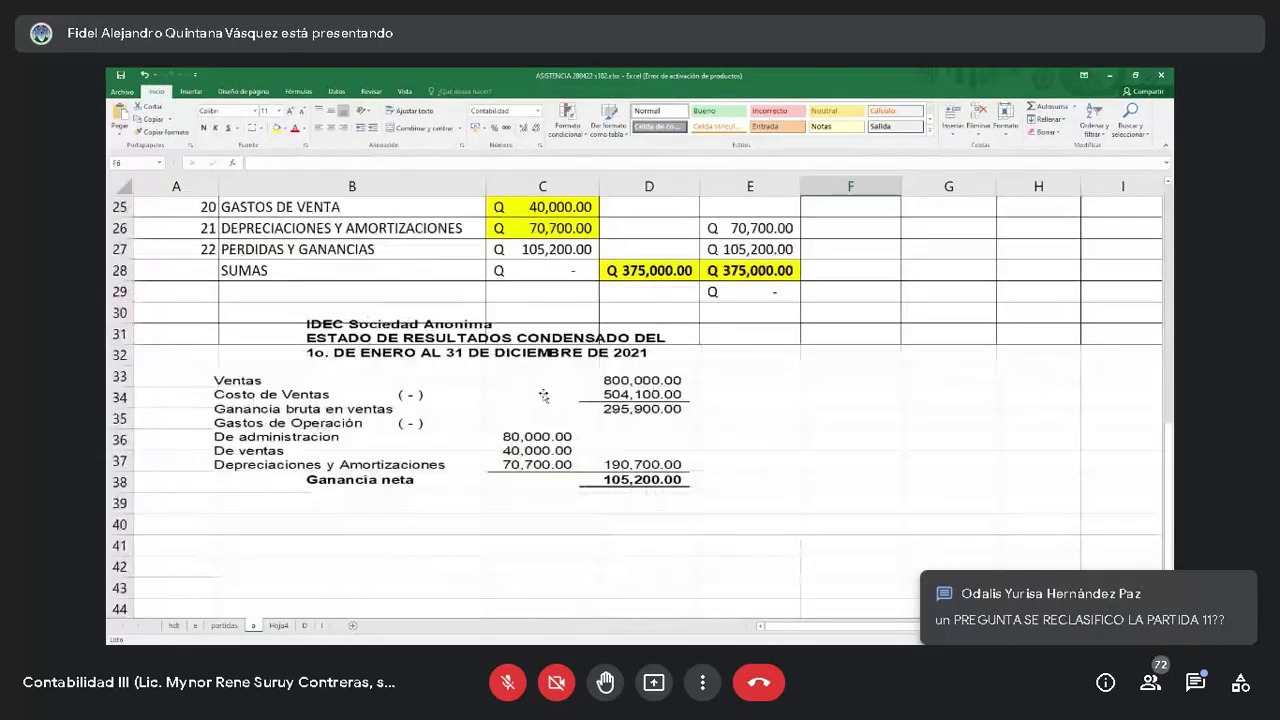
Move the condensed income statement picture down so it sits below the worksheet table, starting at row 32.
drag(543, 396, 560, 432)
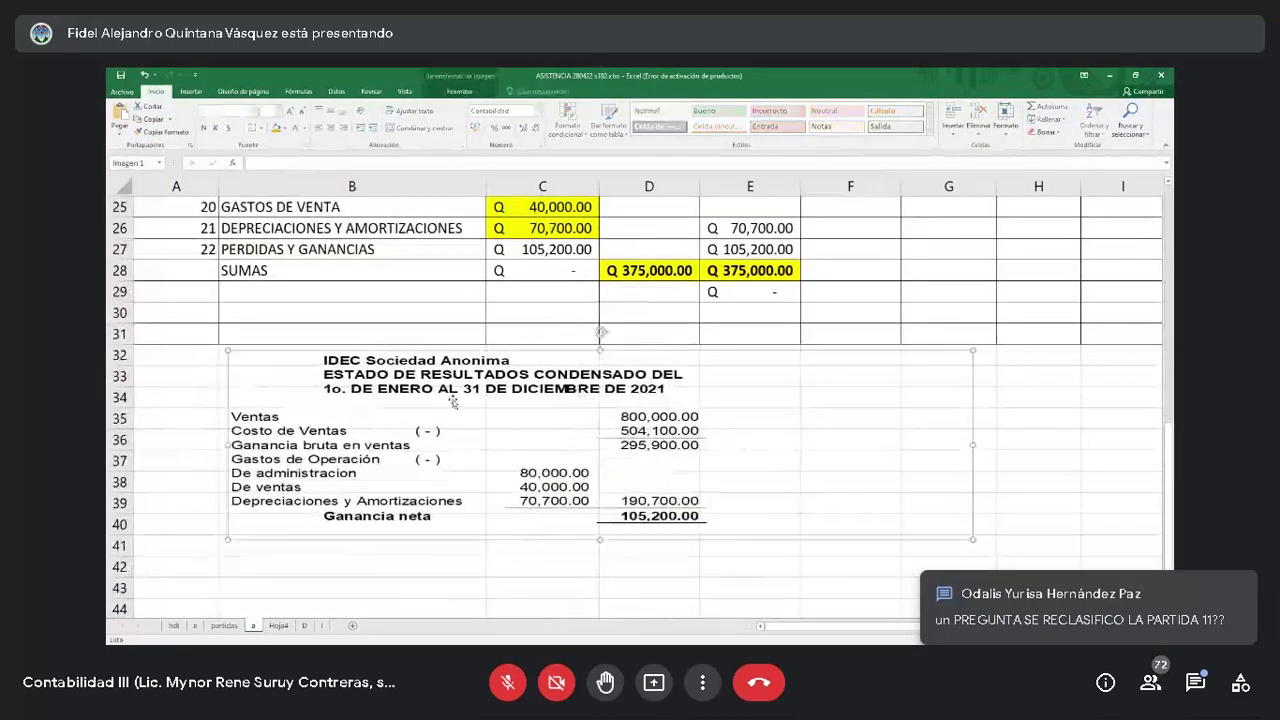
click(151, 397)
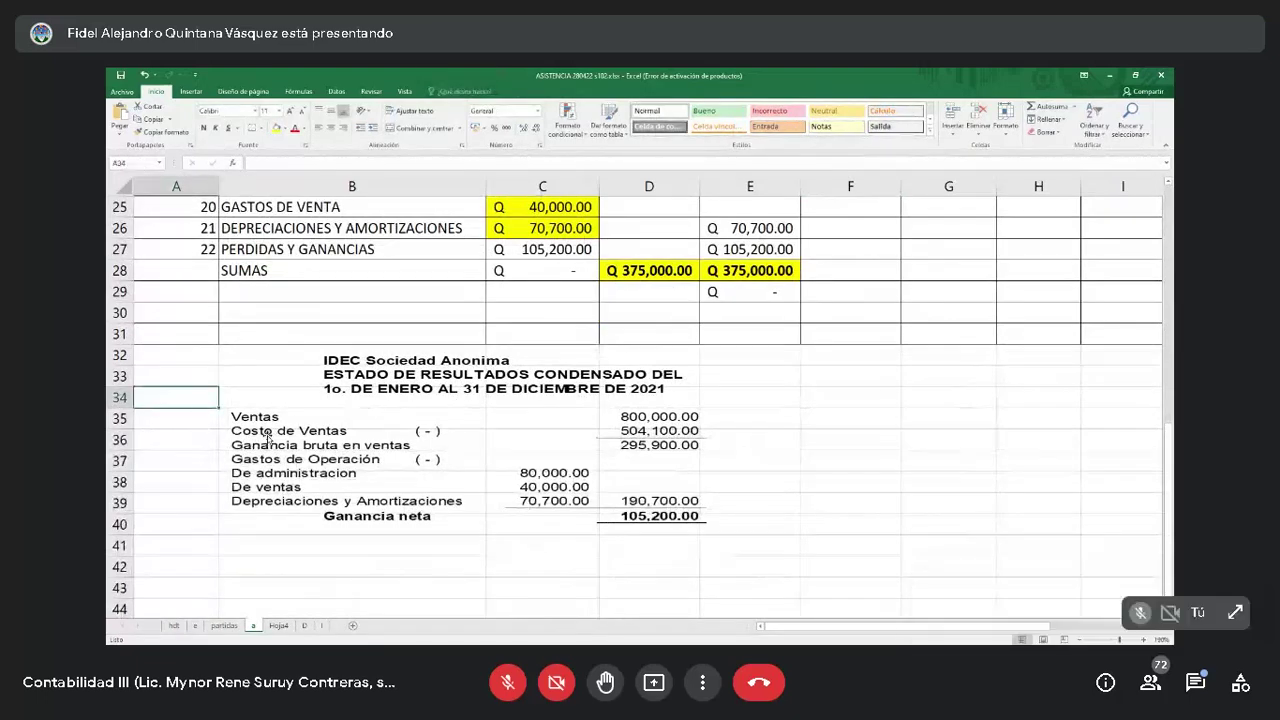
scroll(267, 437, up, 1)
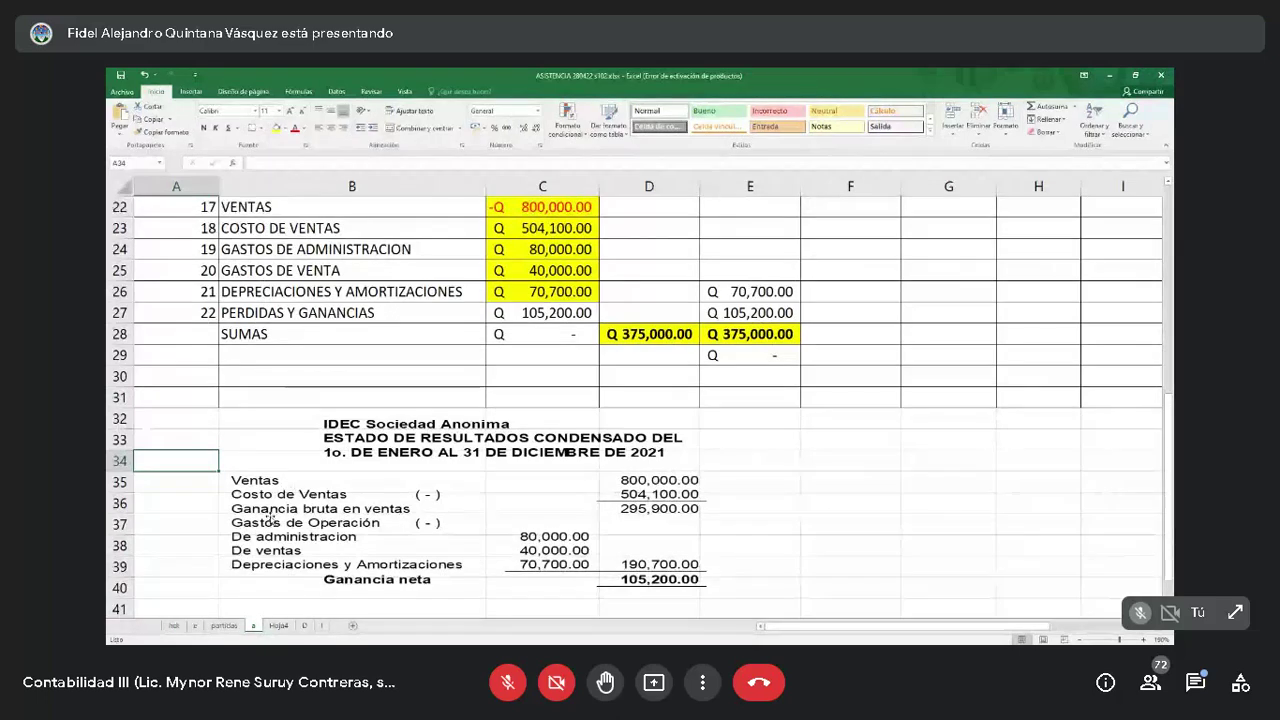
mouse_move(273, 520)
mouse_down()
mouse_move(293, 522)
mouse_move(273, 520)
mouse_up()
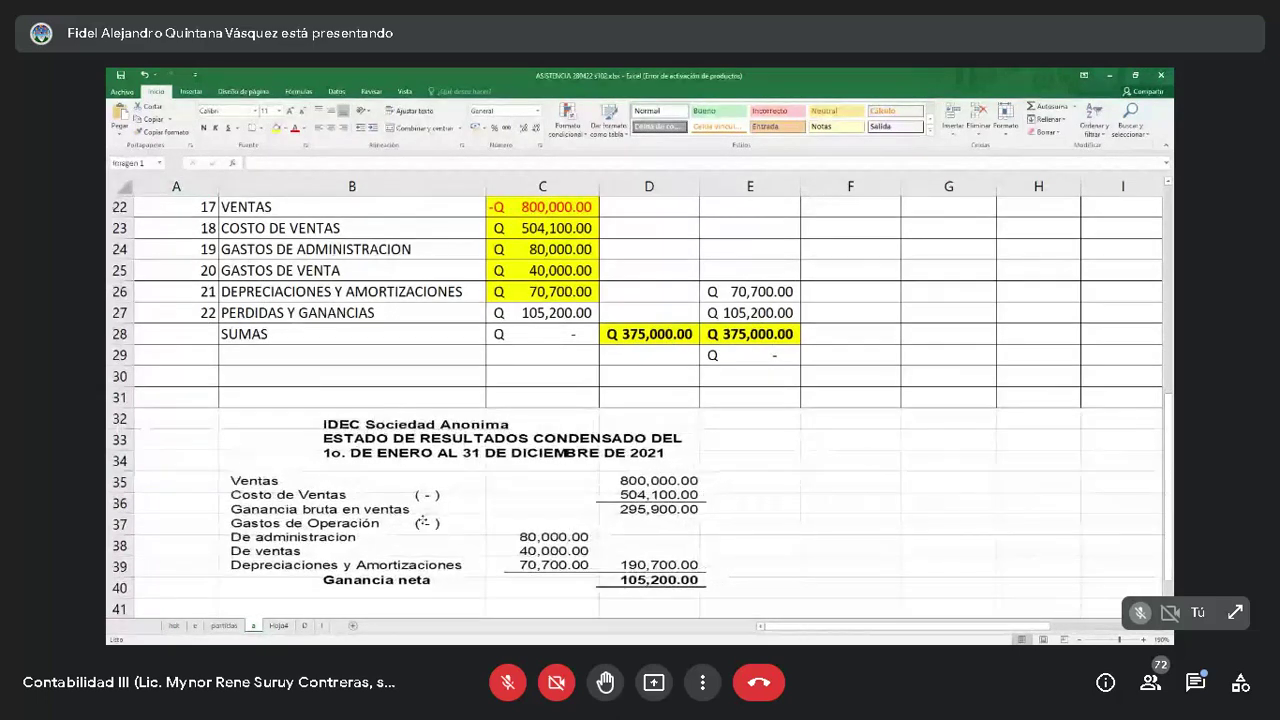
drag(424, 521, 429, 522)
click(176, 460)
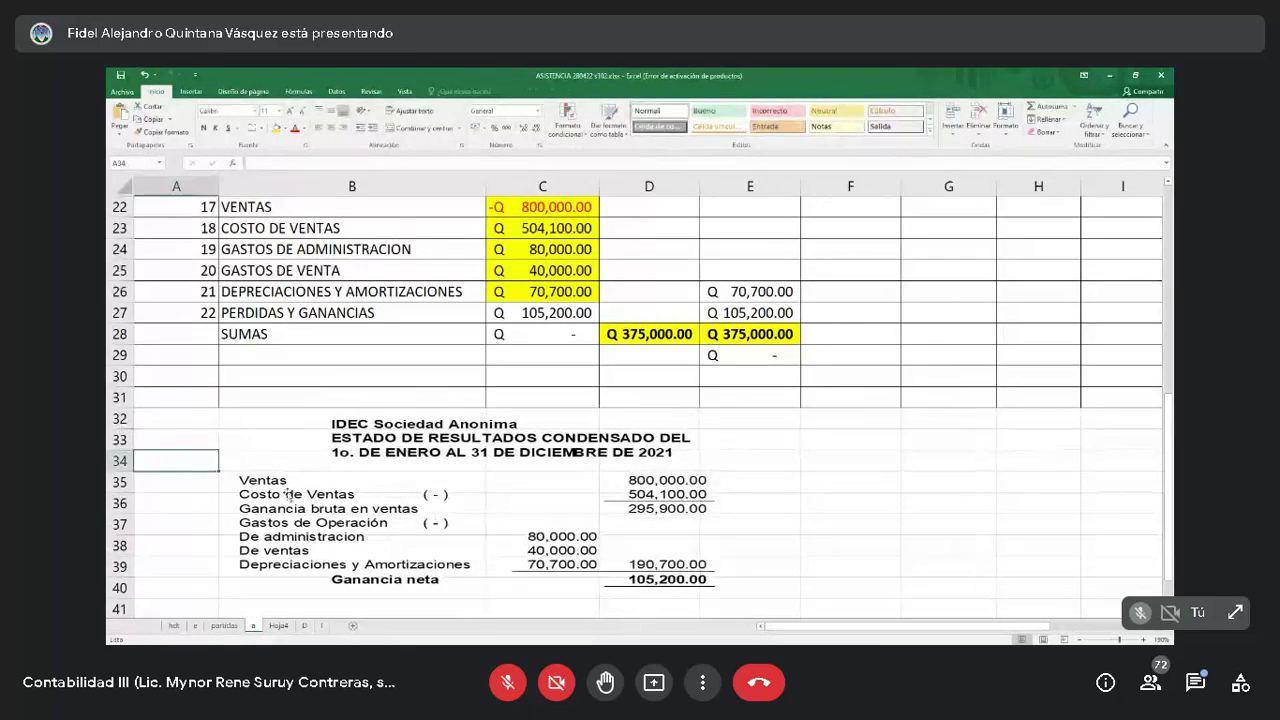
Select rows 22 to 26, Ventas through Depreciaciones y Amortizaciones, to compare these accounts with the income statement.
scroll(287, 495, up, 3)
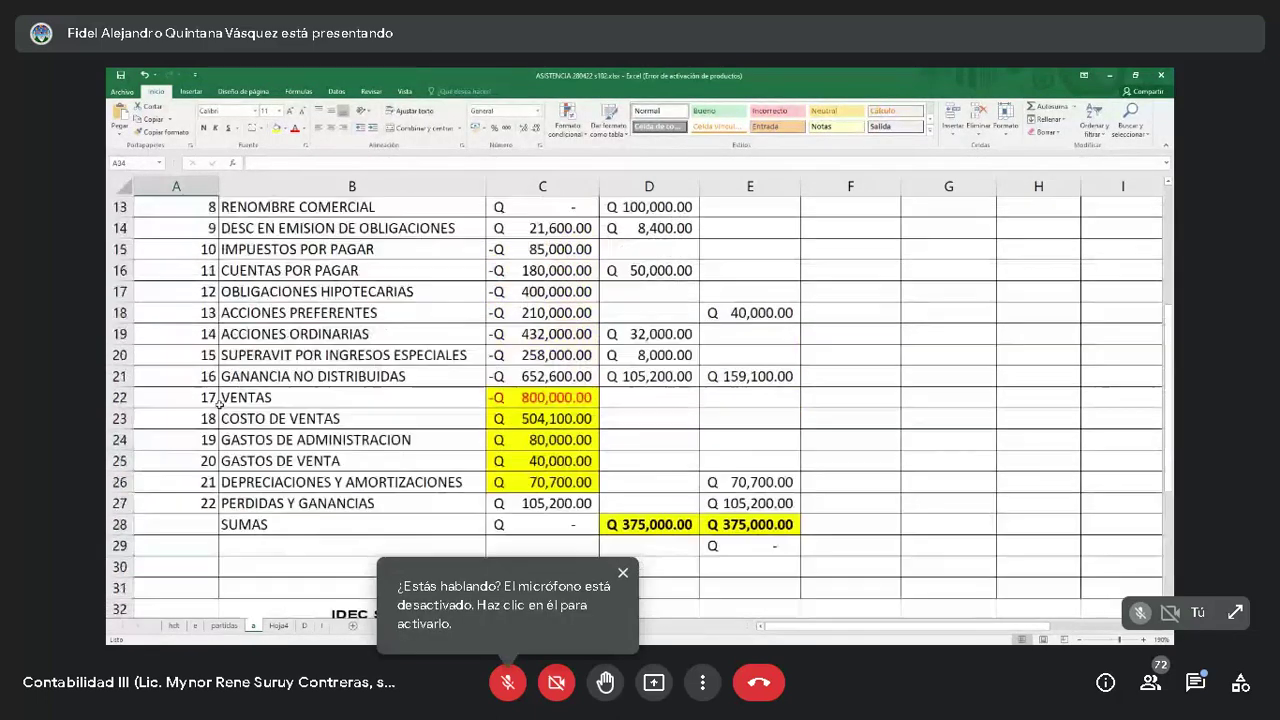
click(121, 397)
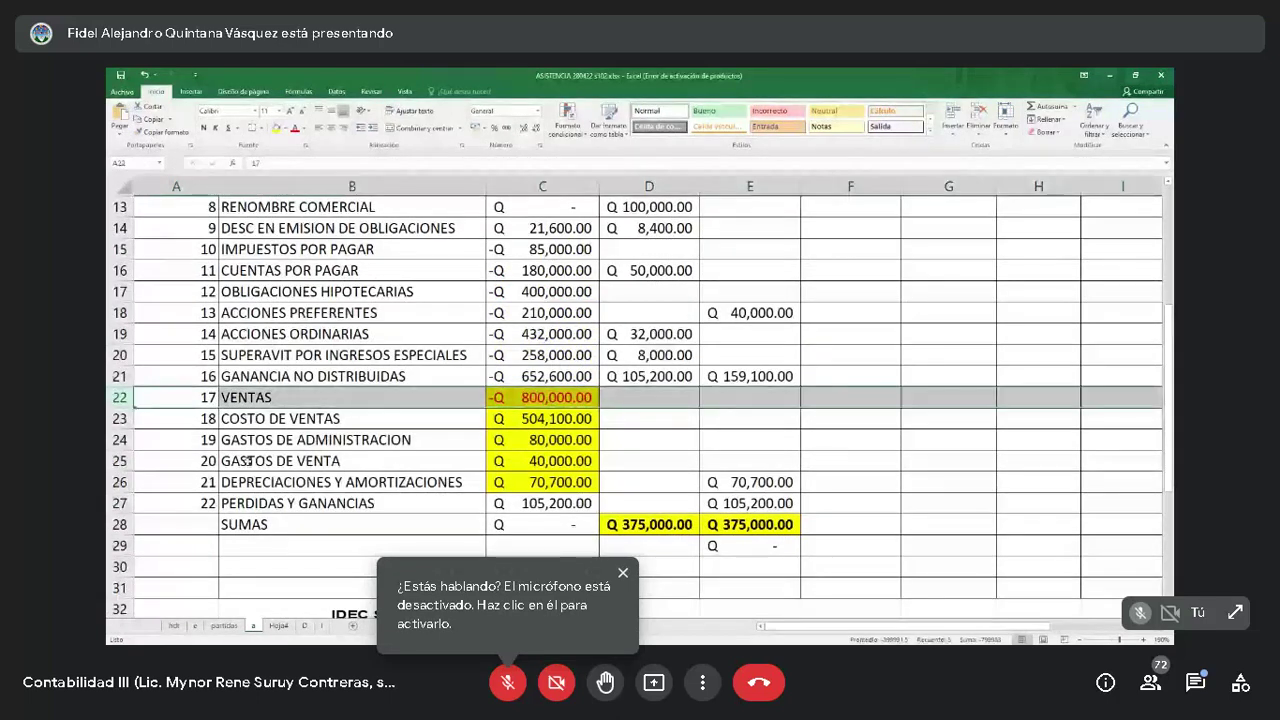
key(shift+Down)
key(shift+Down)
key(shift+Down)
key(shift+Down)
key(shift+Down)
key(shift+Up)
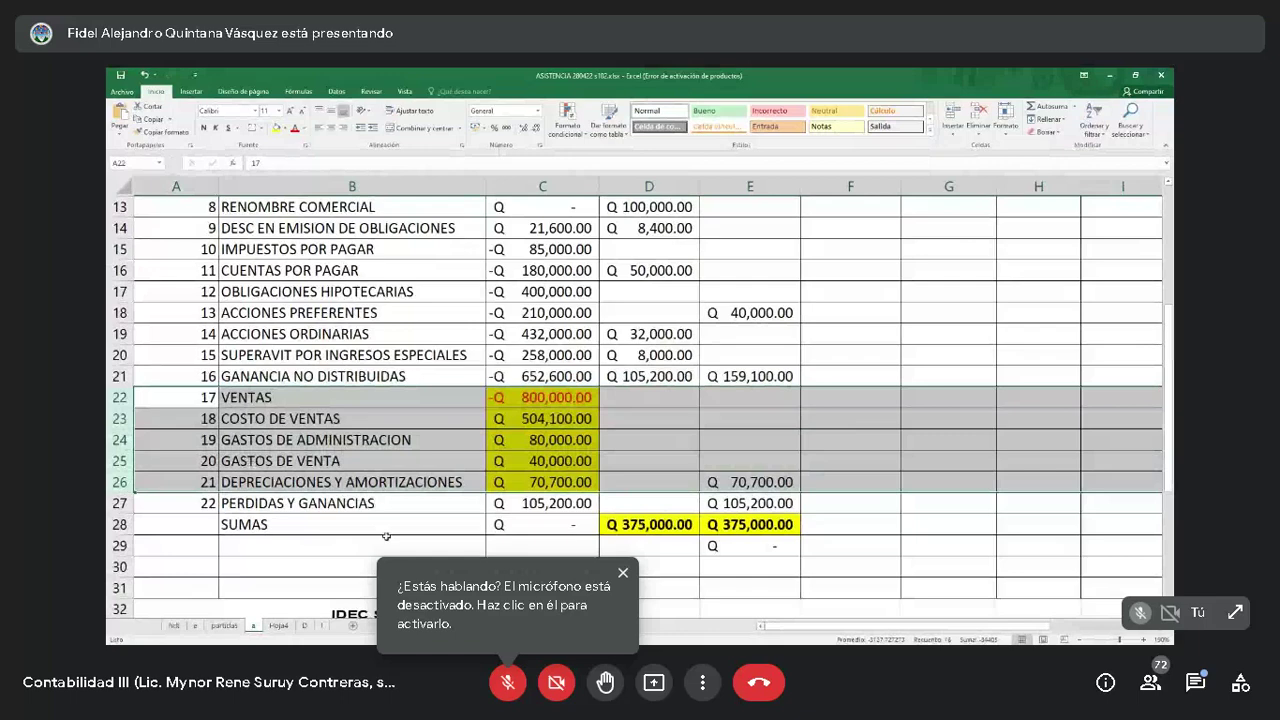
click(612, 475)
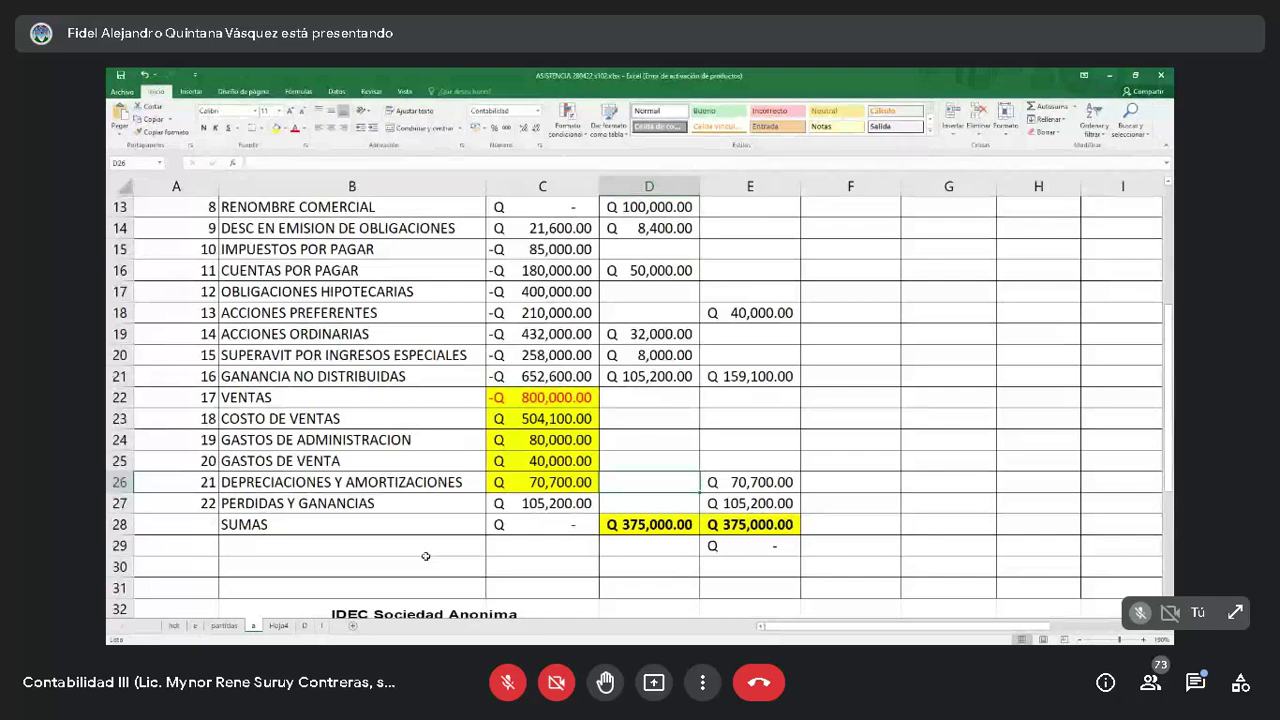
On the hdt sheet, make the reclassification entries in D6:F28 visible by setting their font color to black.
scroll(425, 556, up, 4)
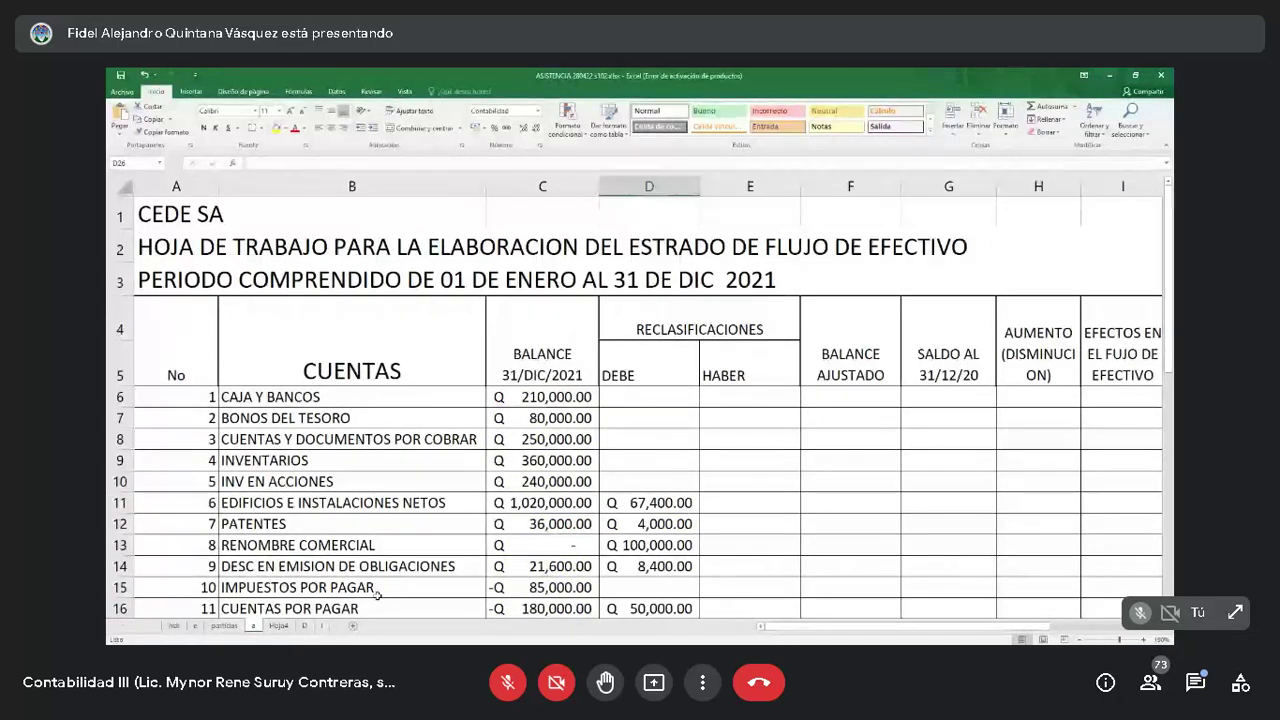
click(174, 626)
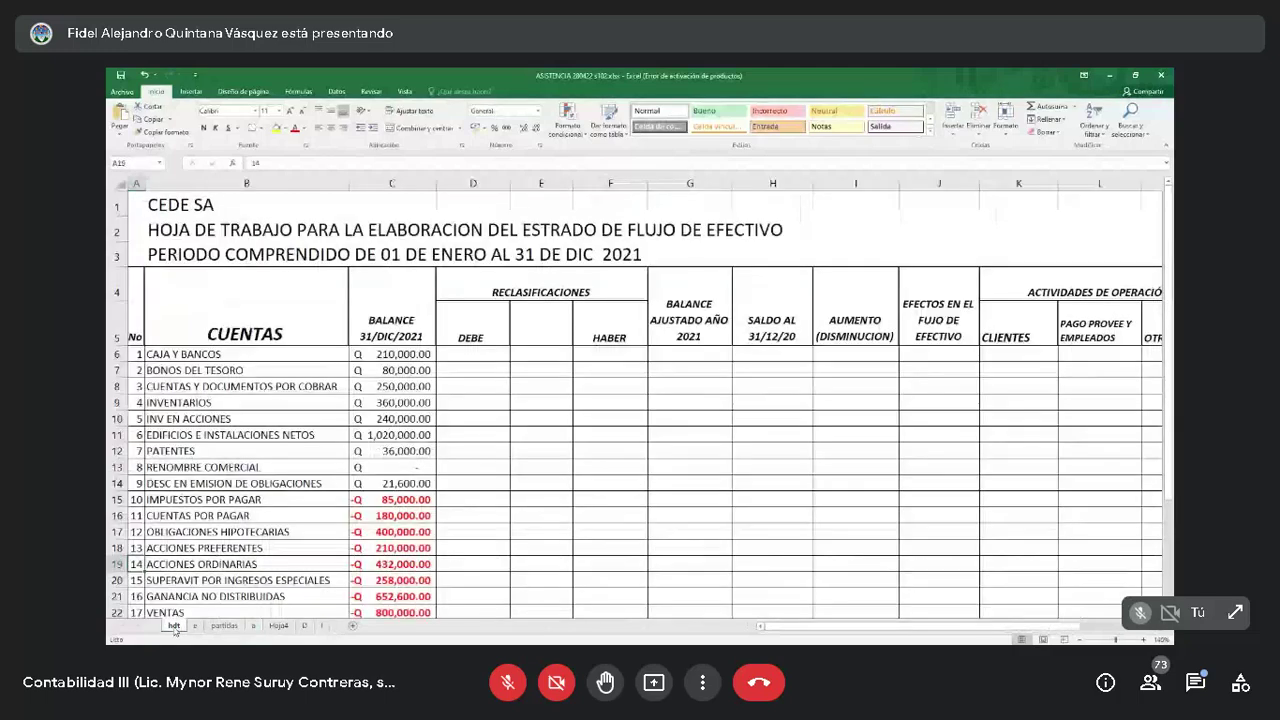
drag(473, 278, 603, 545)
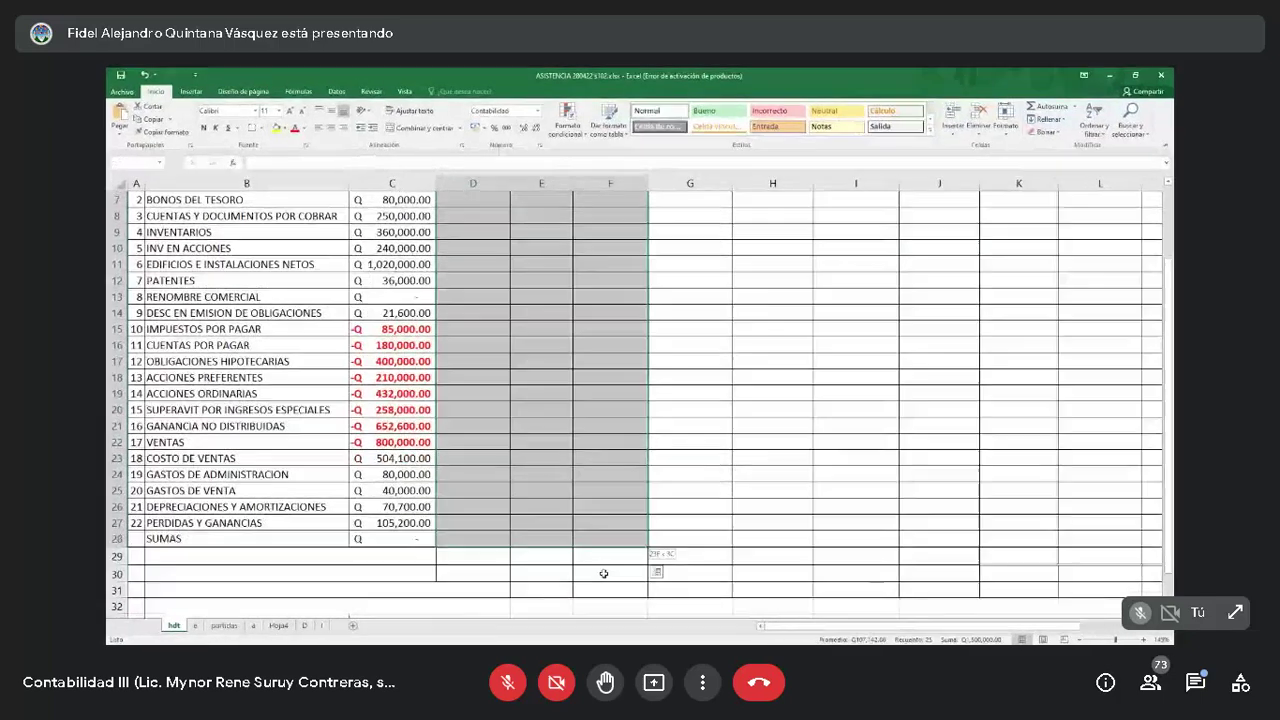
click(303, 131)
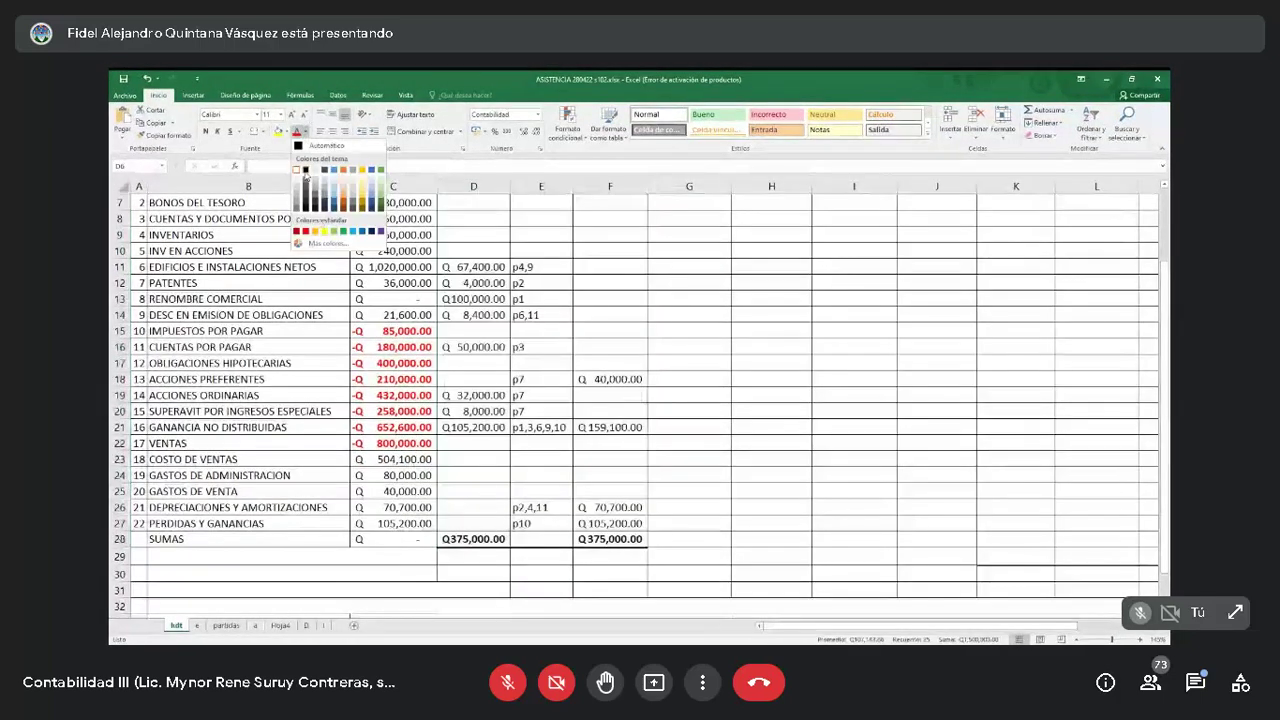
click(315, 180)
Narrow column E, which holds the entry references between Debe and Haber, slightly.
scroll(521, 319, up, 2)
click(541, 402)
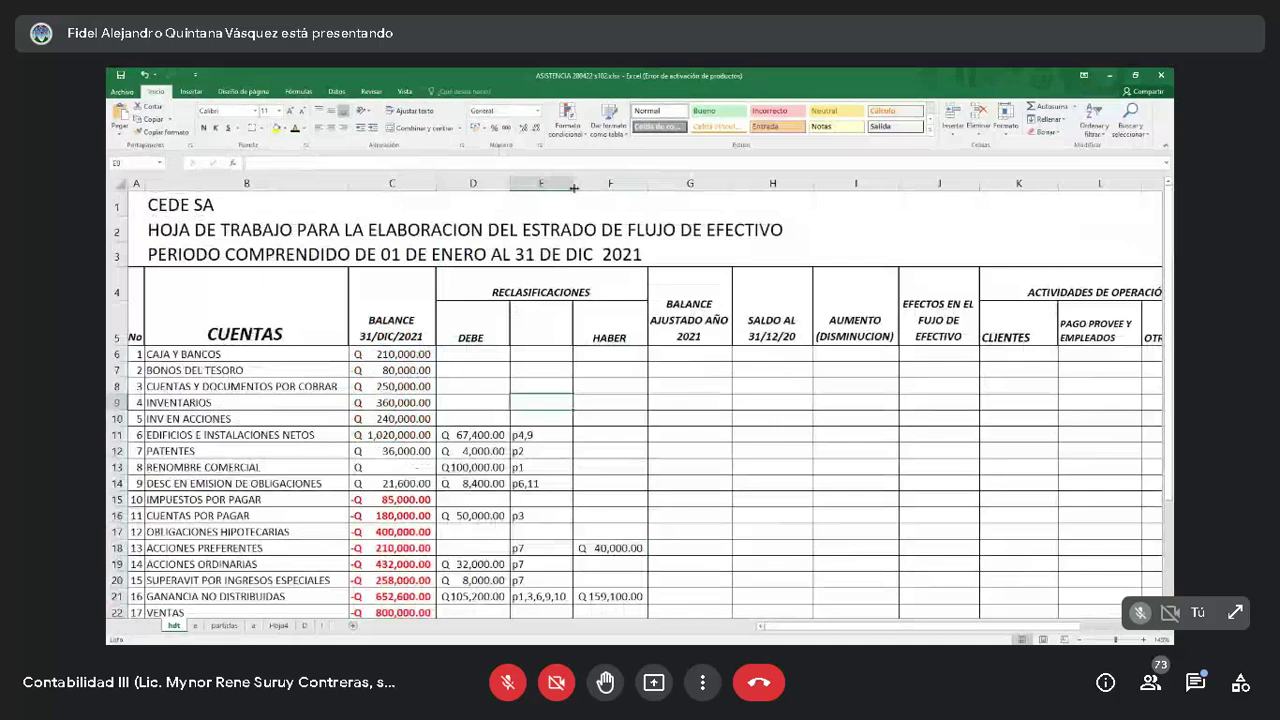
drag(573, 188, 567, 217)
click(534, 383)
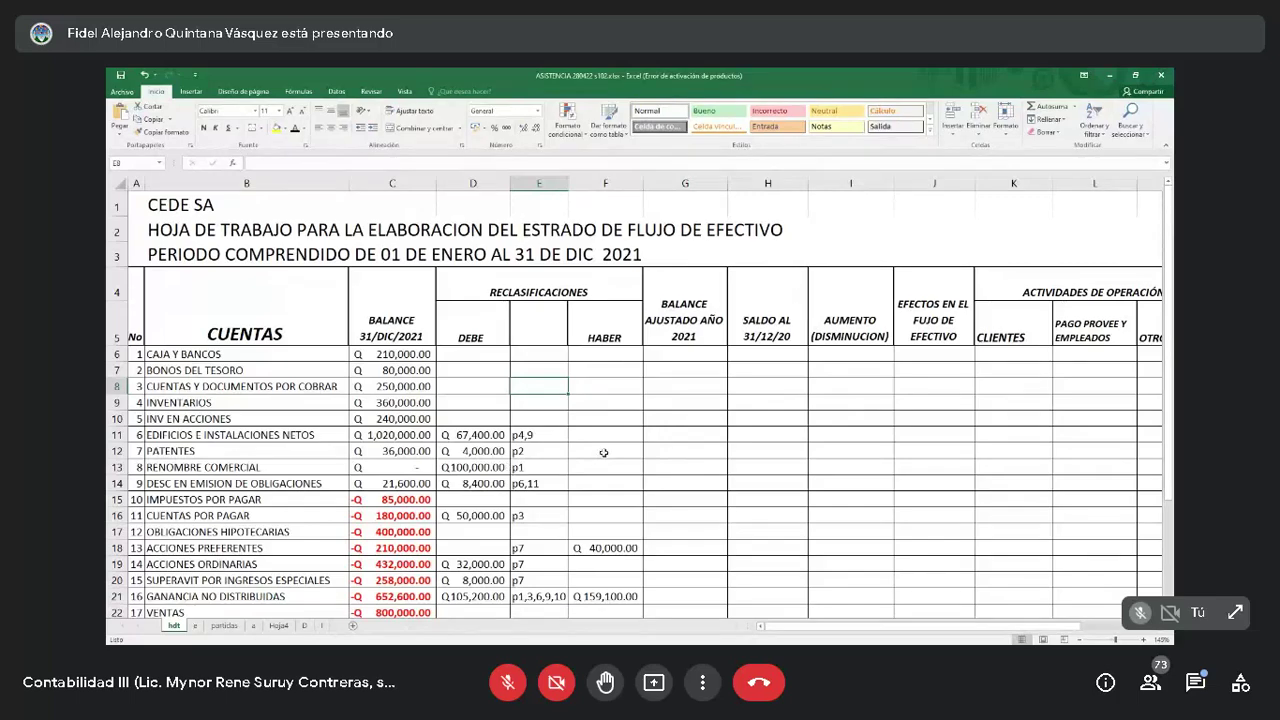
Highlight the reclassification totals in D28:F28 of the Sumas row with yellow fill.
scroll(607, 436, down, 1)
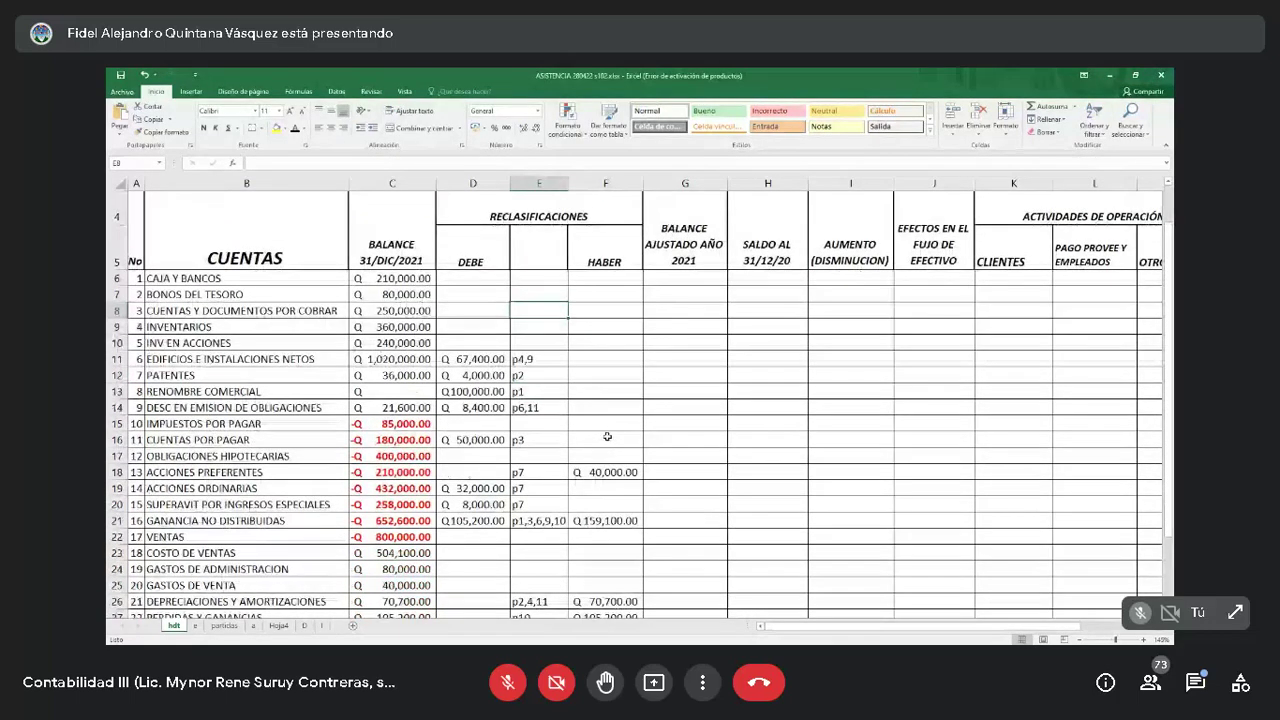
scroll(607, 436, down, 2)
click(605, 490)
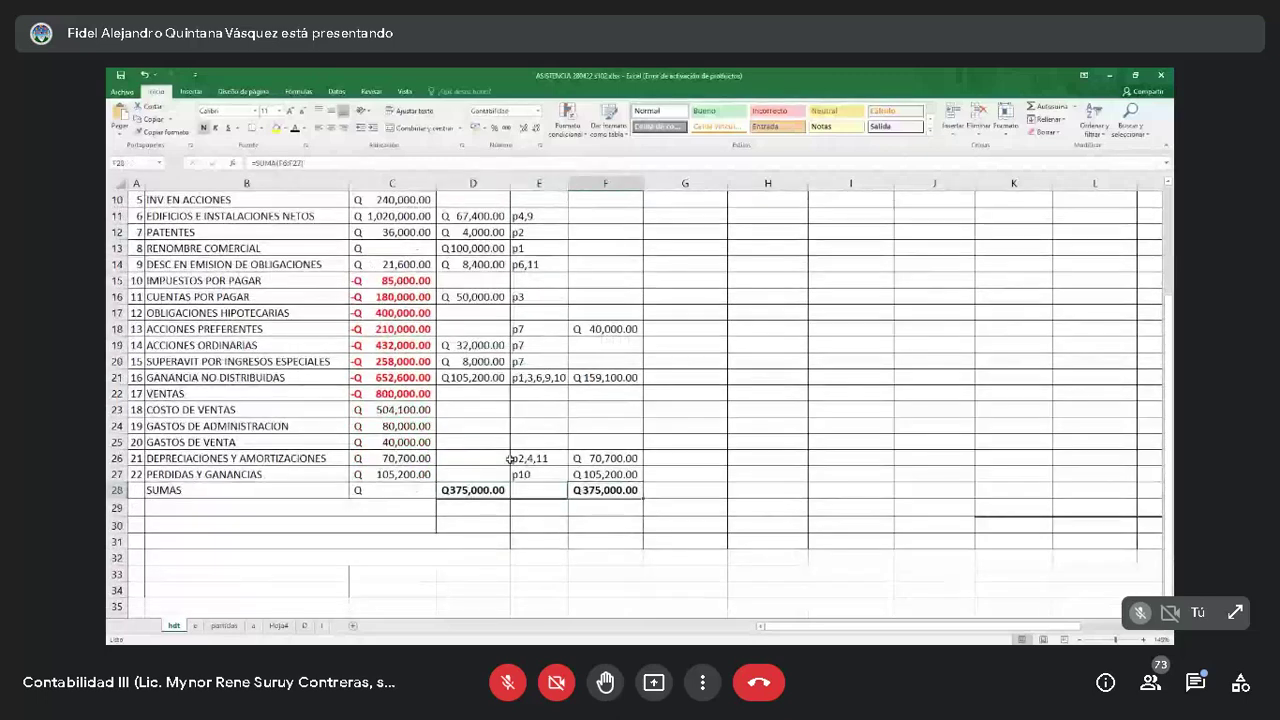
drag(473, 490, 605, 490)
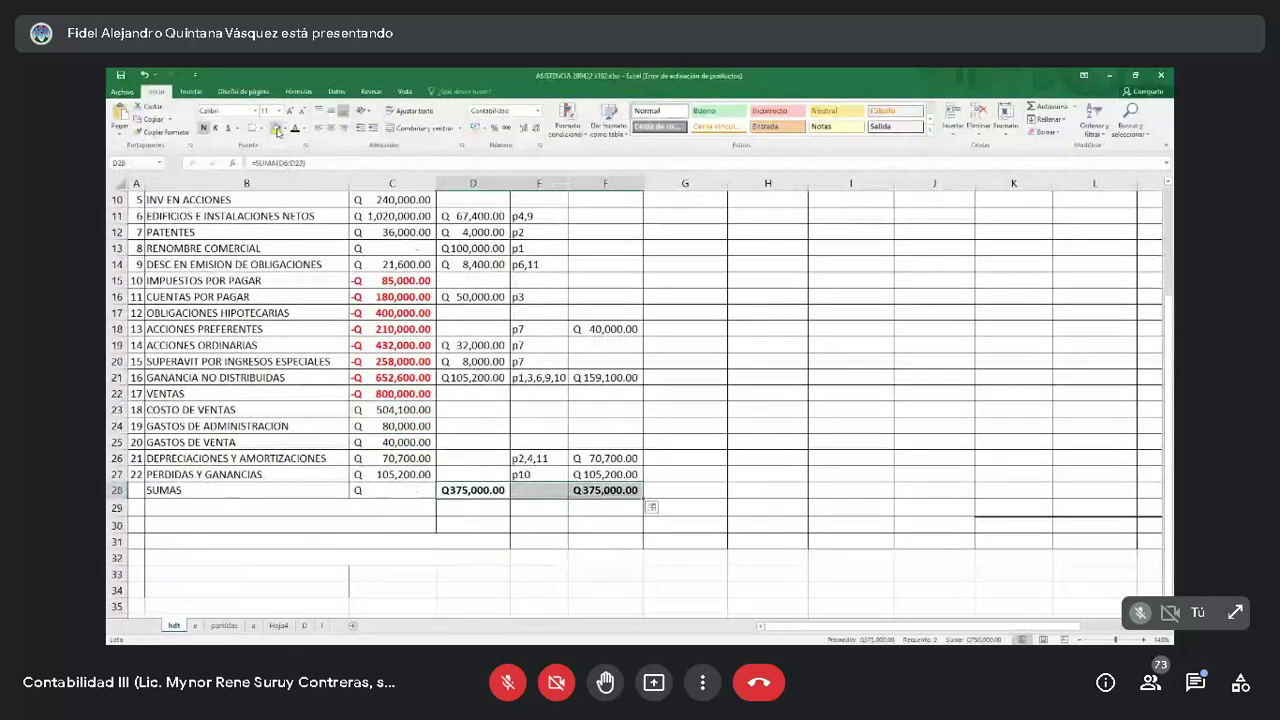
click(277, 129)
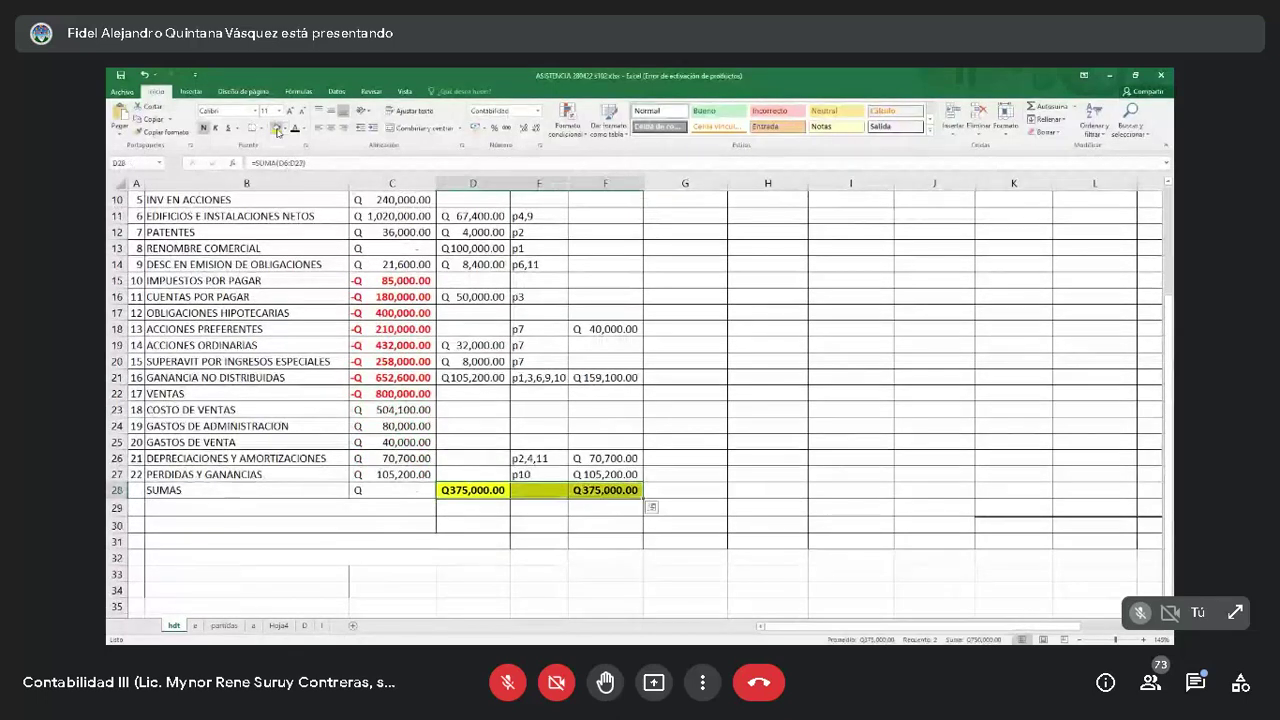
Copy the income statement picture from sheet a to the hdt sheet, placing it below the table from row 32.
click(254, 628)
scroll(493, 446, down, 8)
click(493, 446)
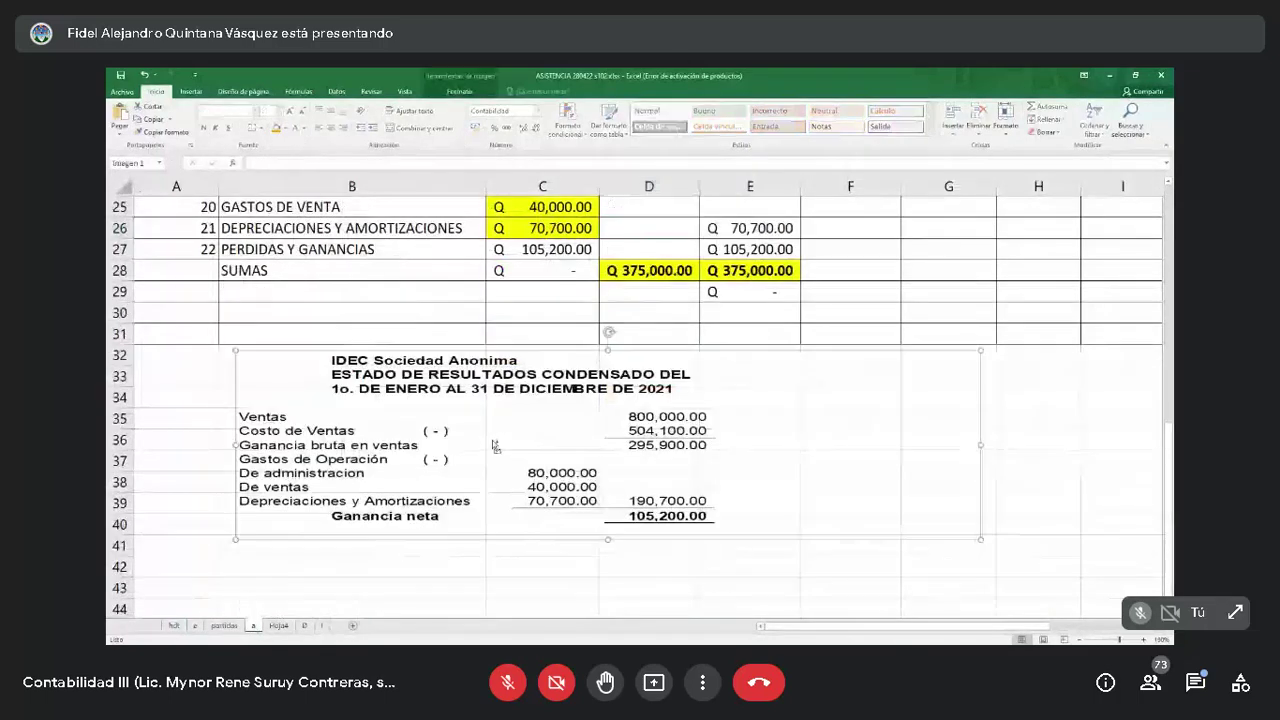
click(174, 625)
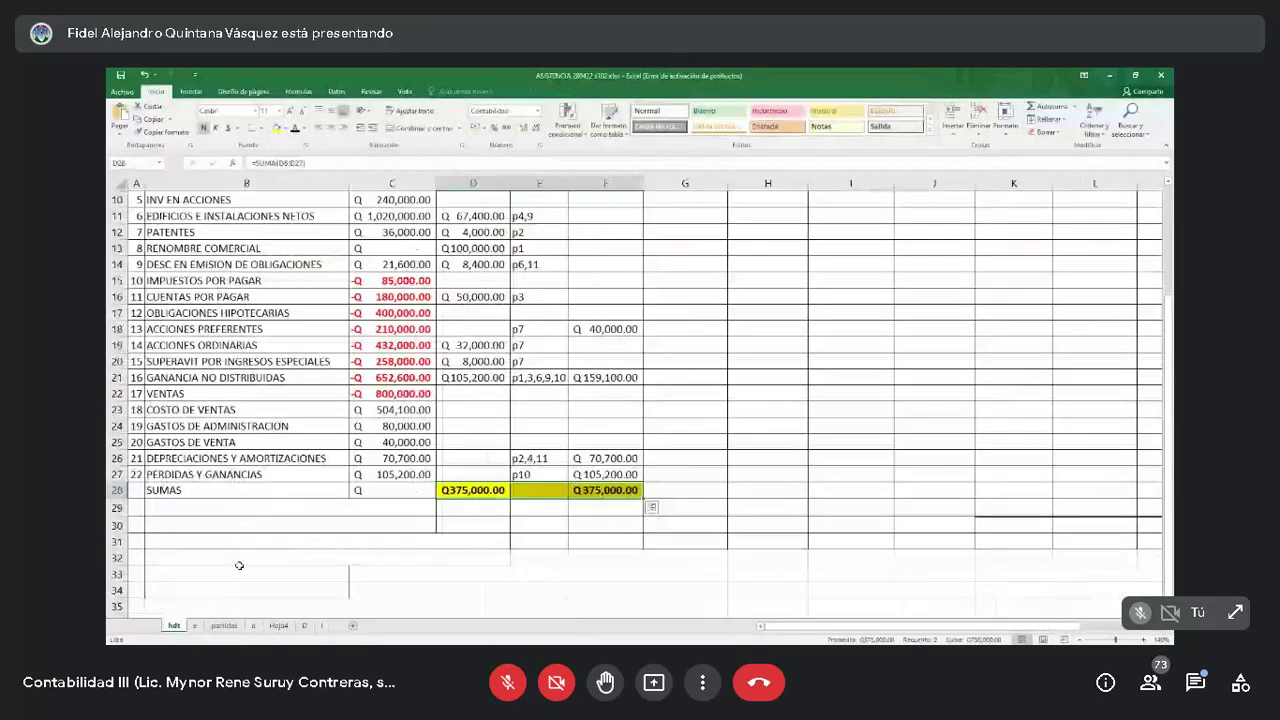
click(239, 565)
key(ctrl+v)
click(355, 519)
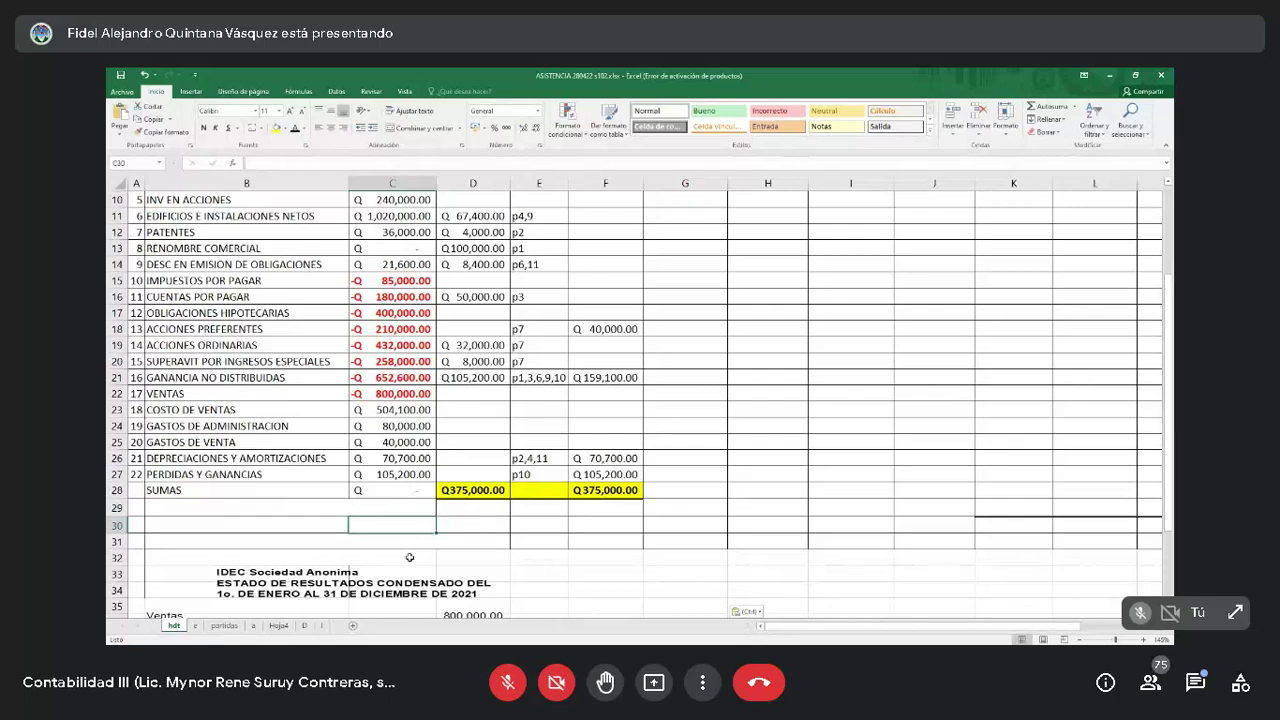
Review the adjusted balance formula =+C6+D6-F6 in G6 for Caja y Bancos and show its result in black.
scroll(565, 463, up, 3)
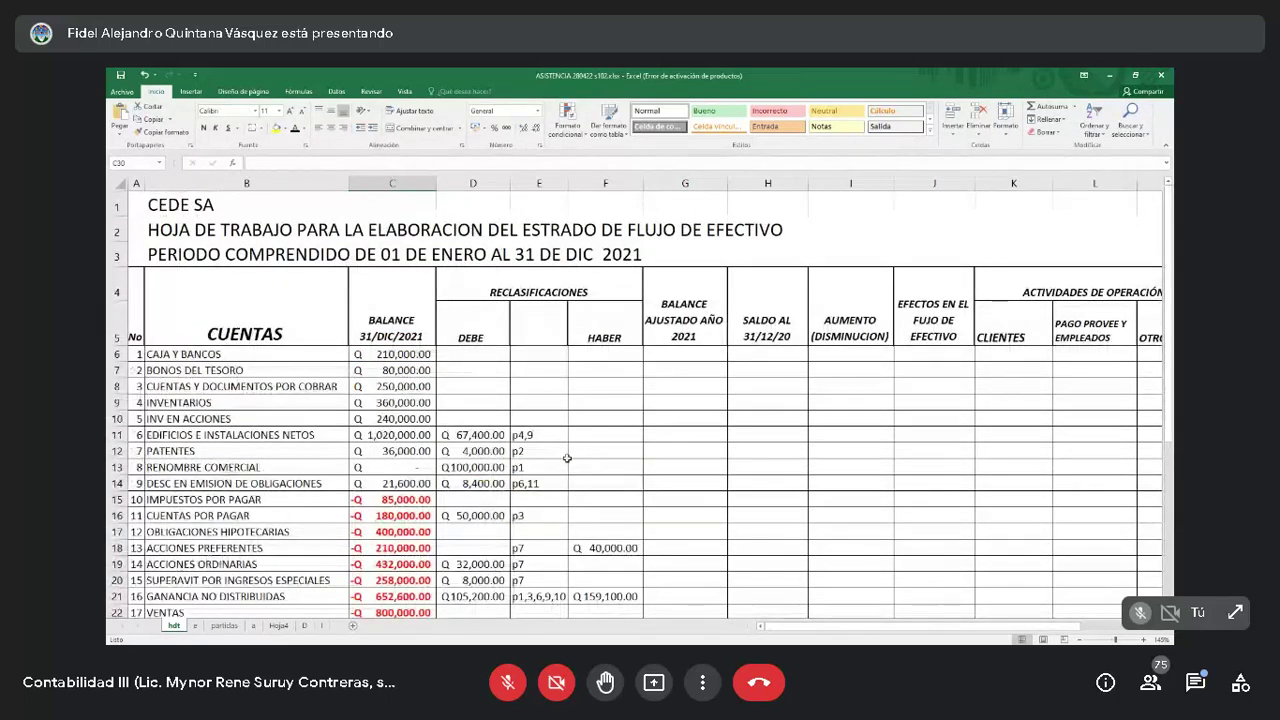
click(672, 357)
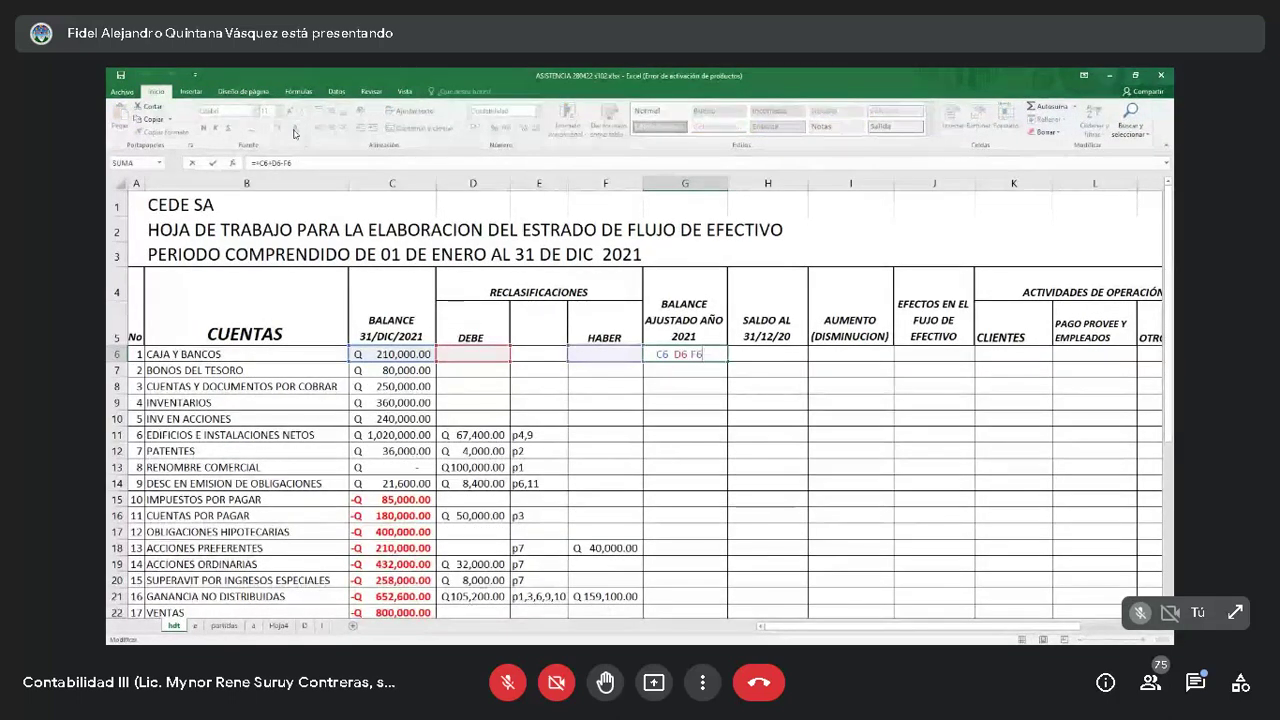
key(Return)
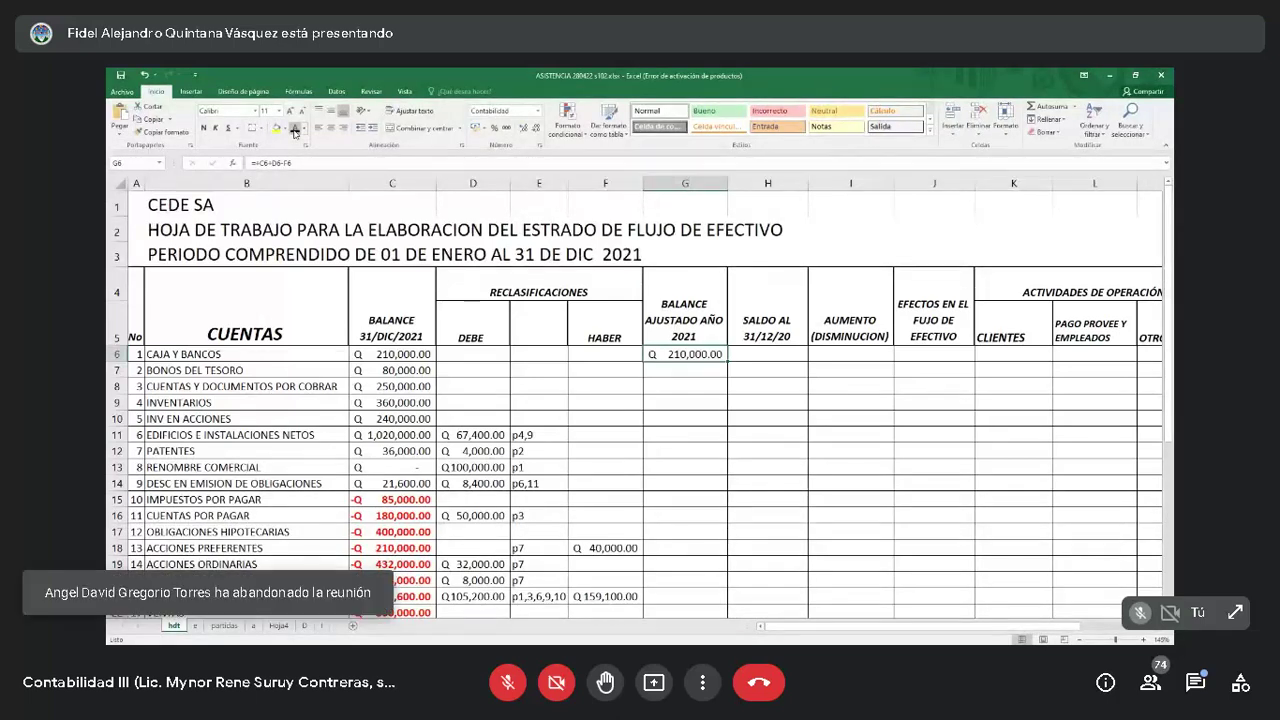
key(F2)
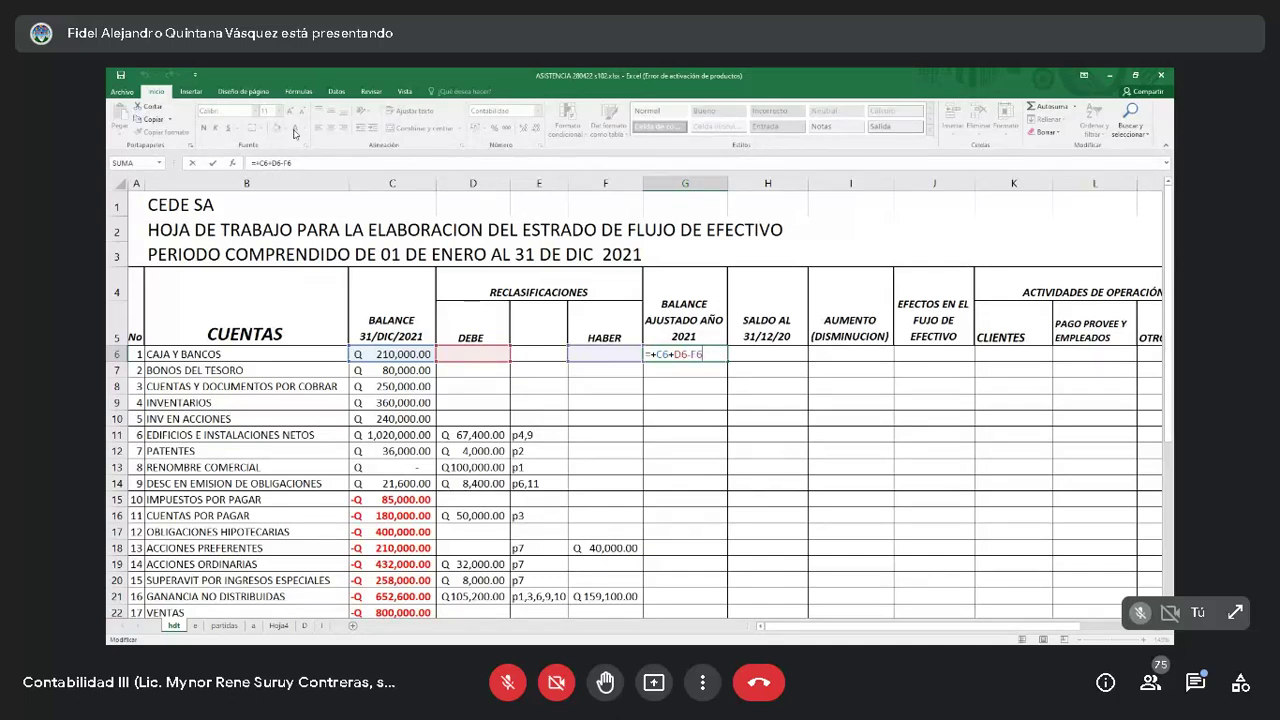
key(ctrl+Return)
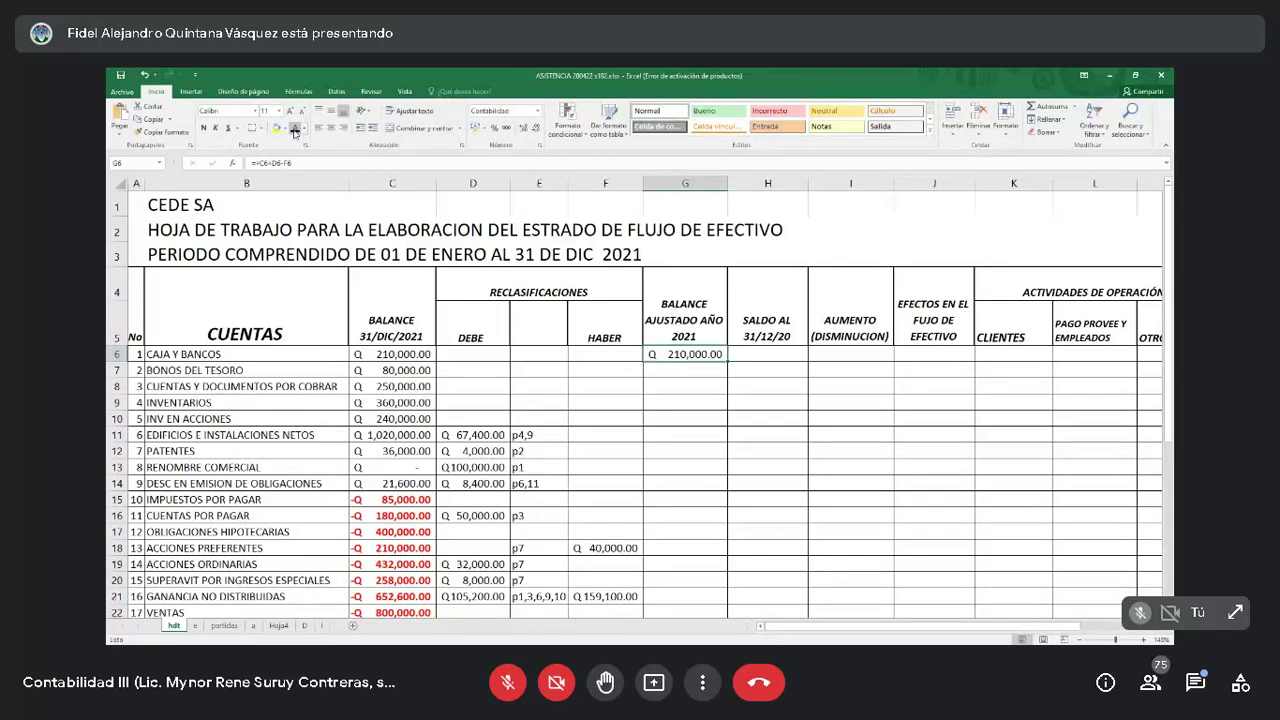
Show the adjusted 2021 balances in black for all accounts from G6 to G27, Caja y Bancos through Perdidas y Ganancias.
drag(684, 354, 684, 490)
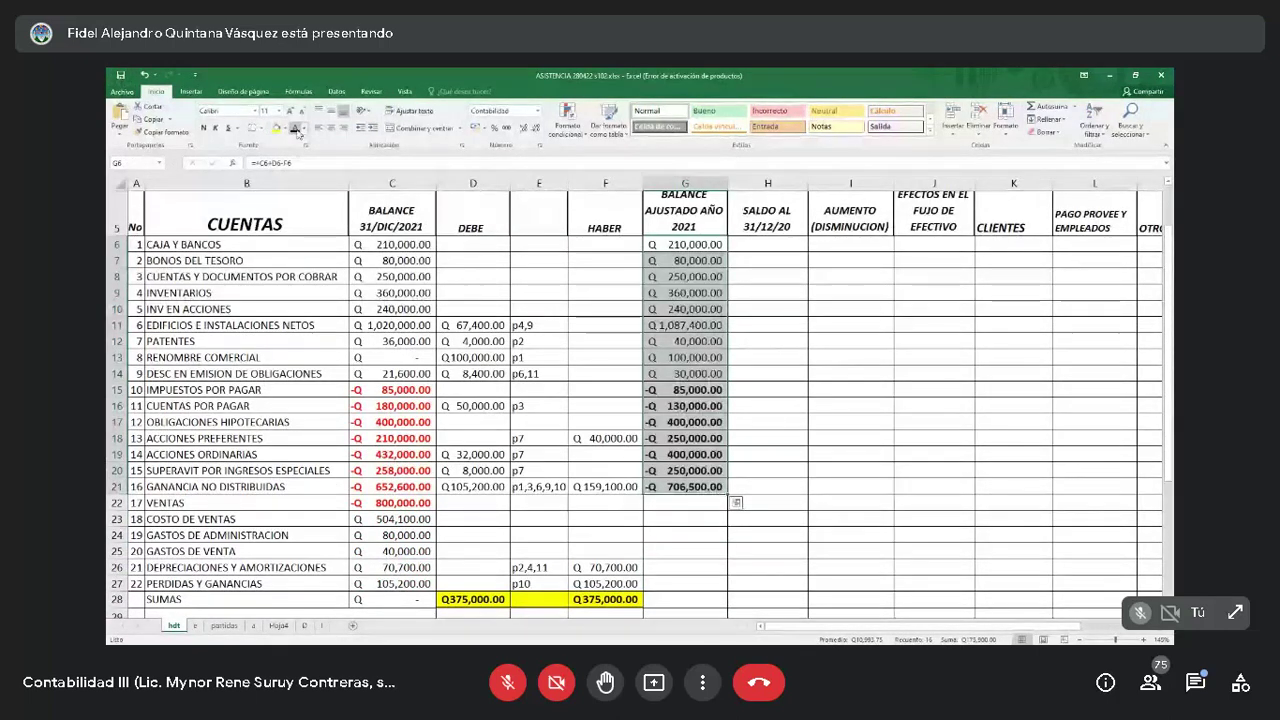
key(Up)
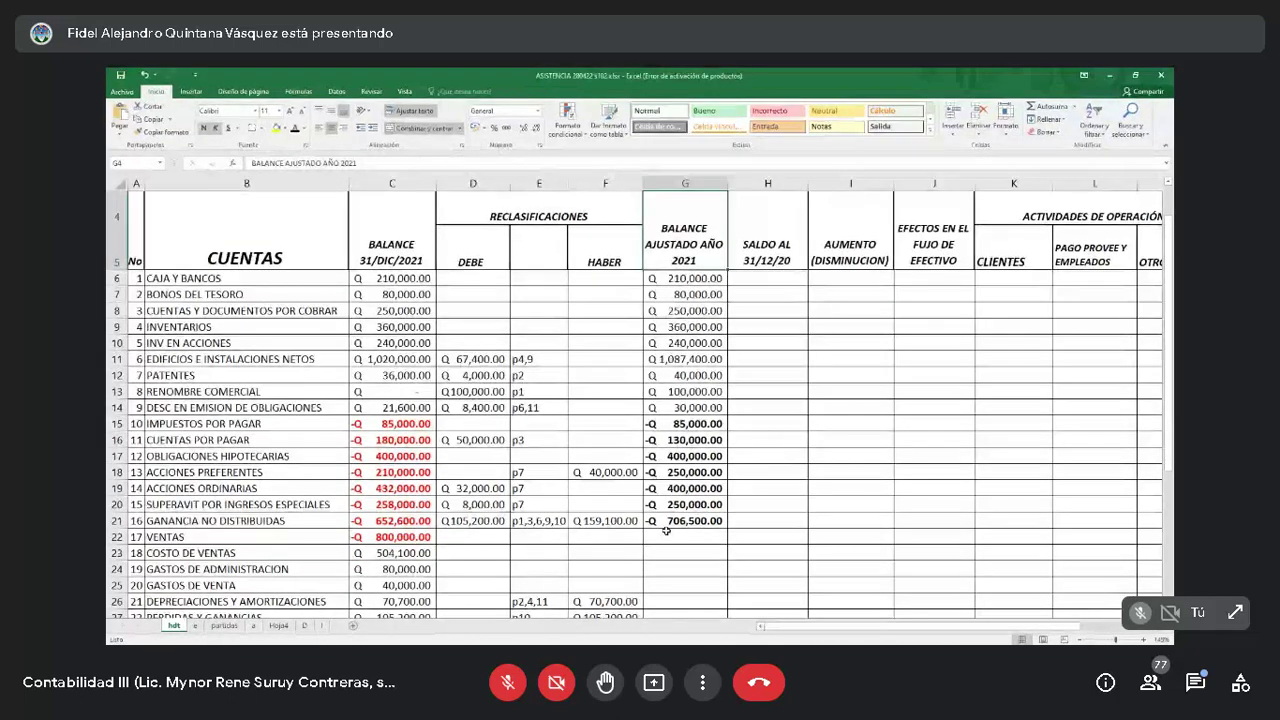
scroll(698, 439, down, 1)
click(698, 439)
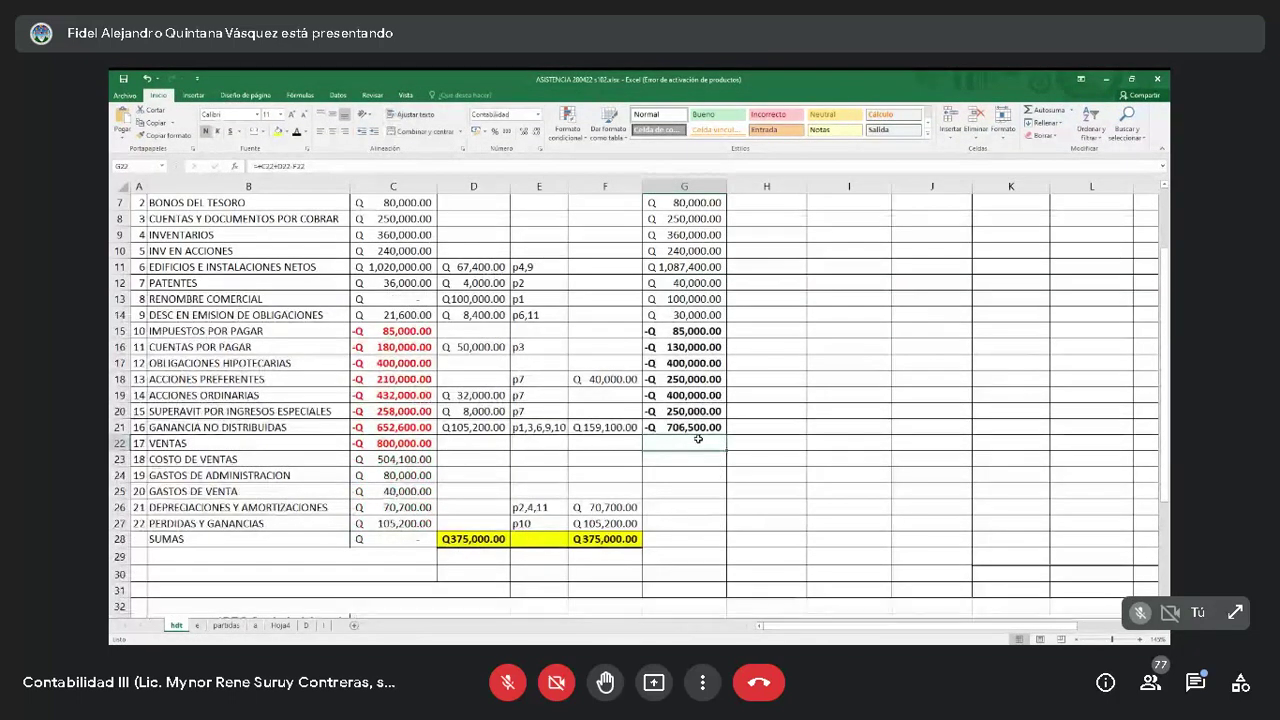
drag(698, 439, 698, 523)
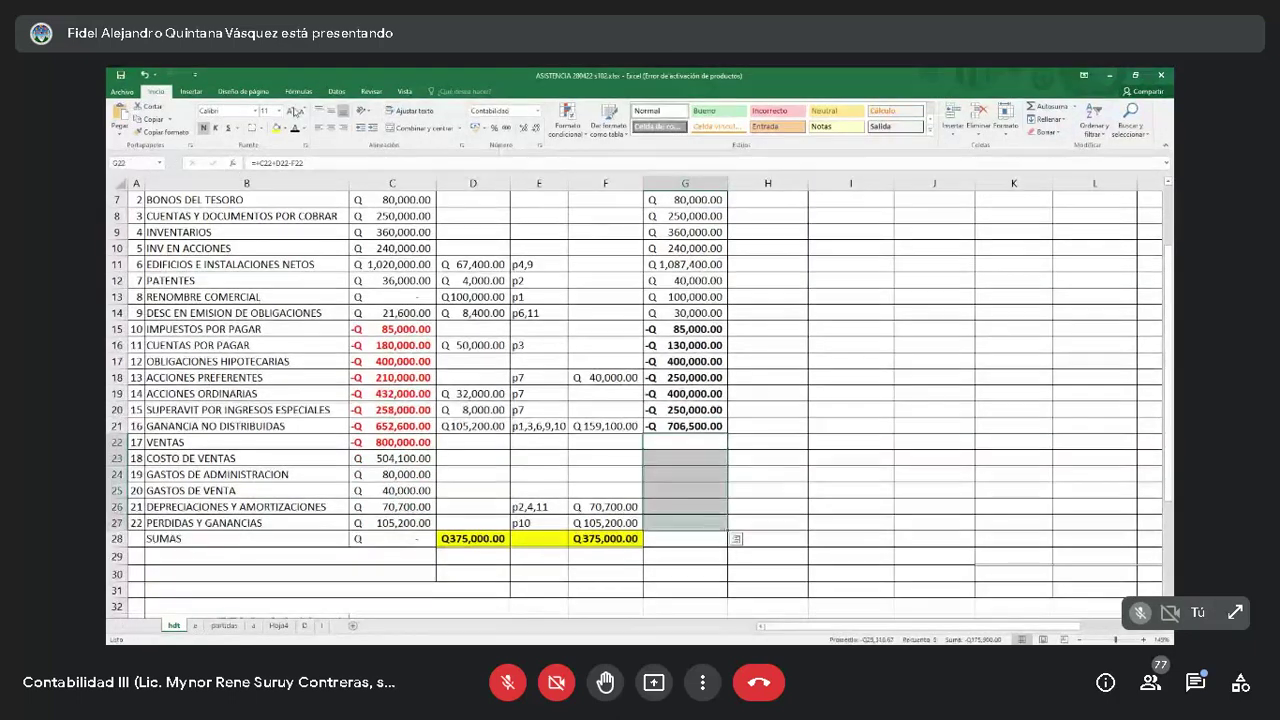
key(ctrl+d)
key(Down)
key(Down)
key(Down)
key(Down)
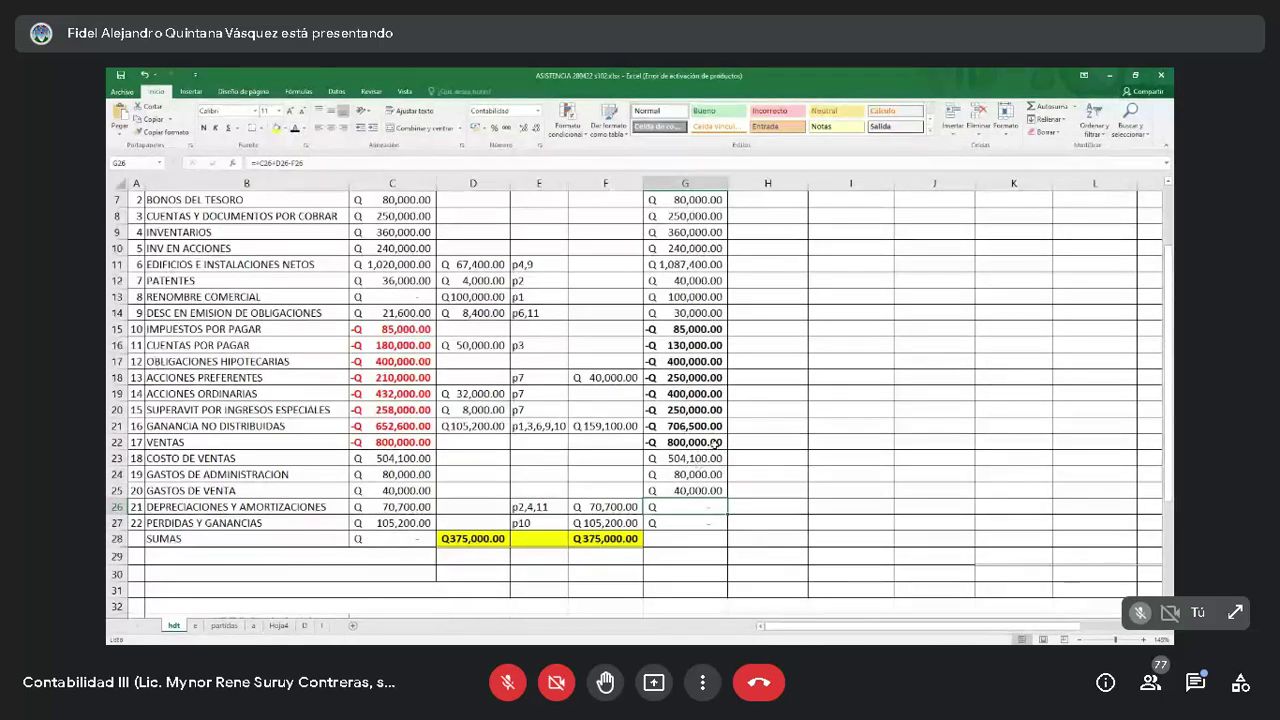
Show the negative adjusted 2021 balances in G15:G22, Impuestos por Pagar through Ventas, in red.
drag(713, 443, 690, 329)
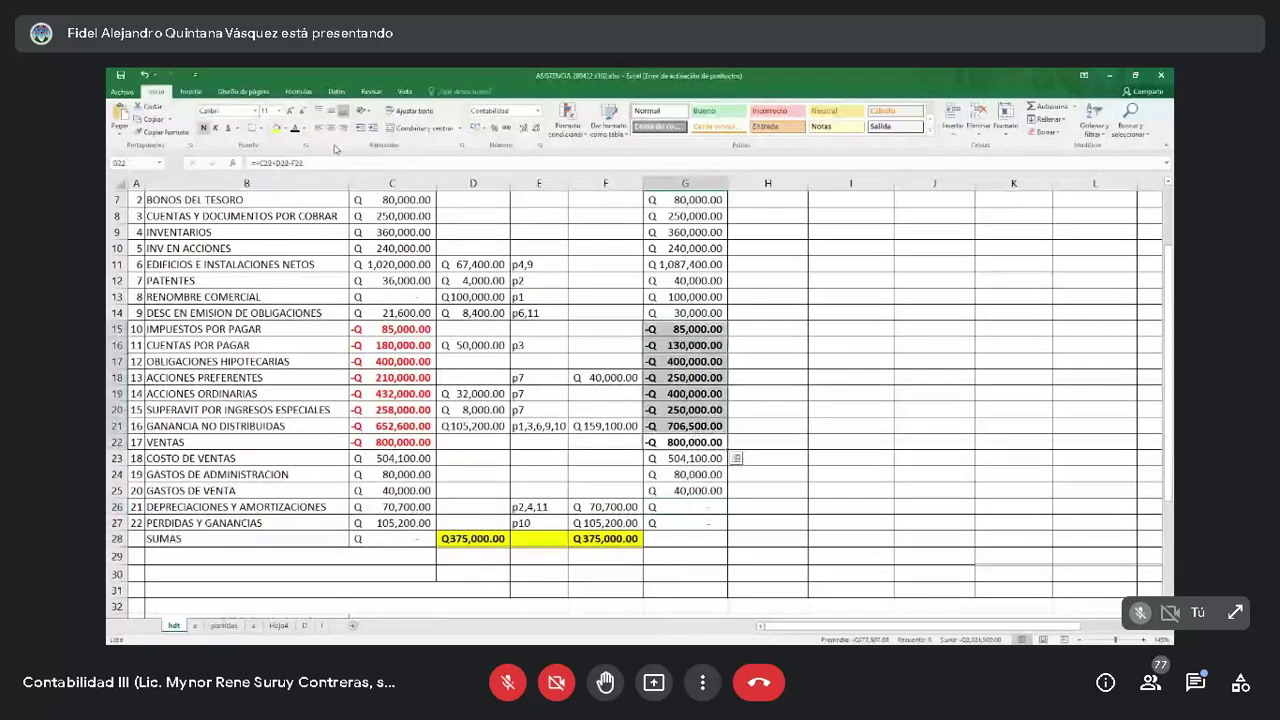
click(303, 131)
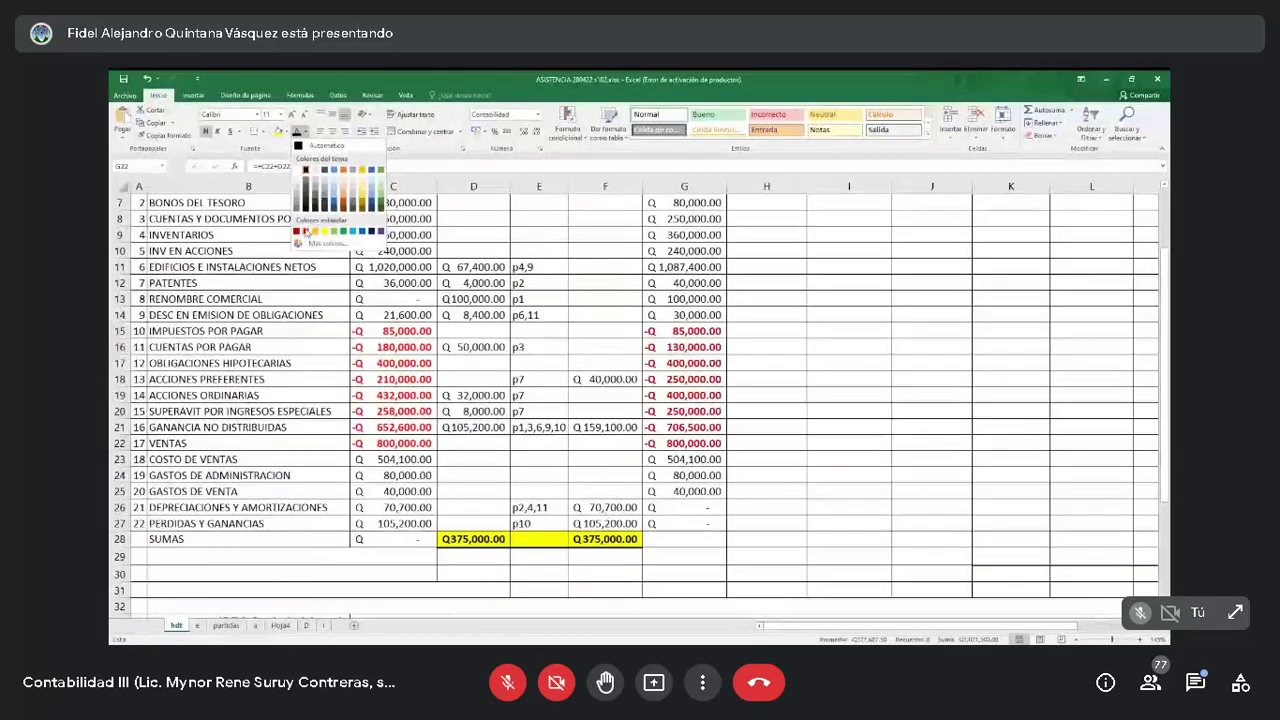
click(306, 232)
click(525, 444)
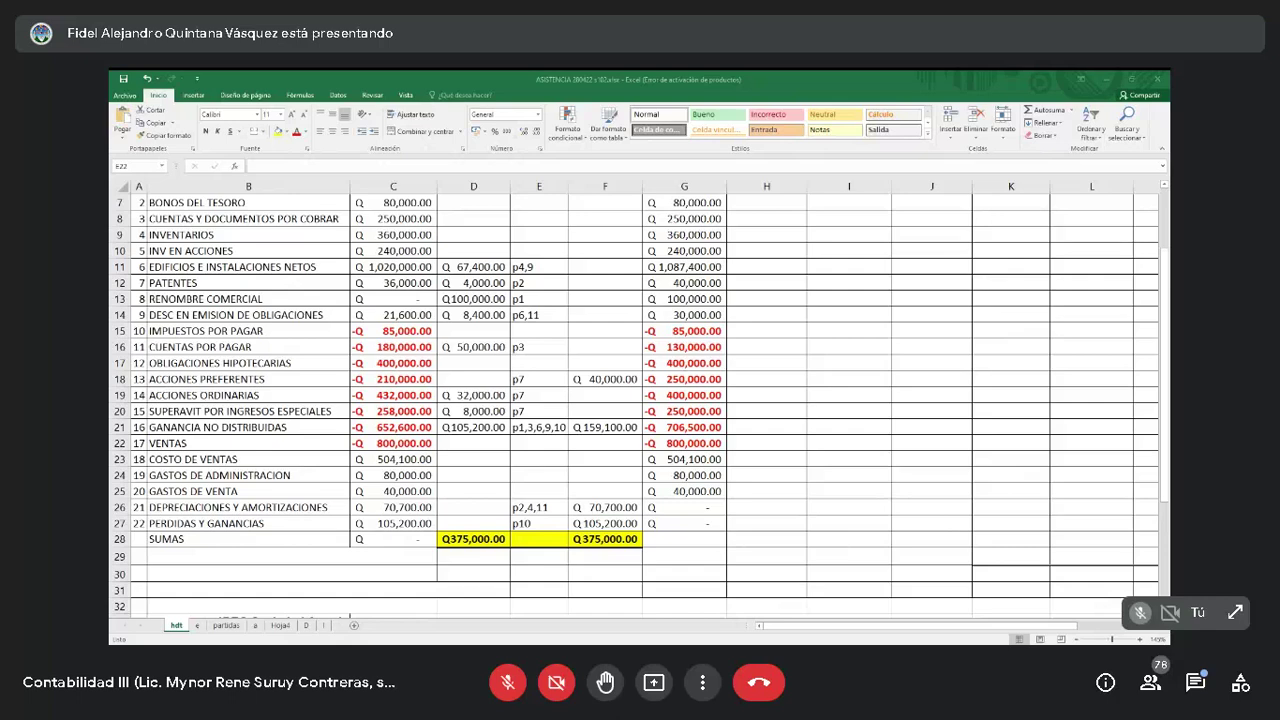
Extend the account name in B27 to PERDIDAS Y GANANCIAS (GANANCIA NETA) and autofit column B to the longer text.
double_click(319, 523)
text(GAN)
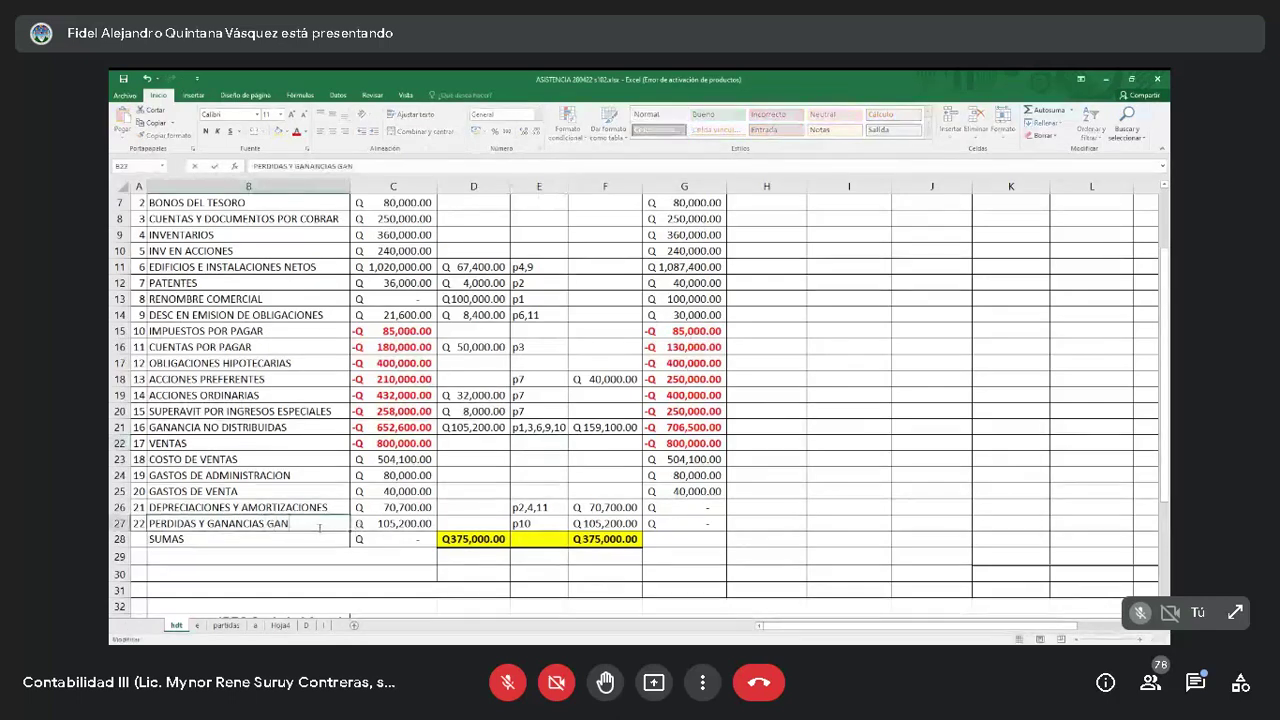
key(BackSpace)
key(BackSpace)
key(BackSpace)
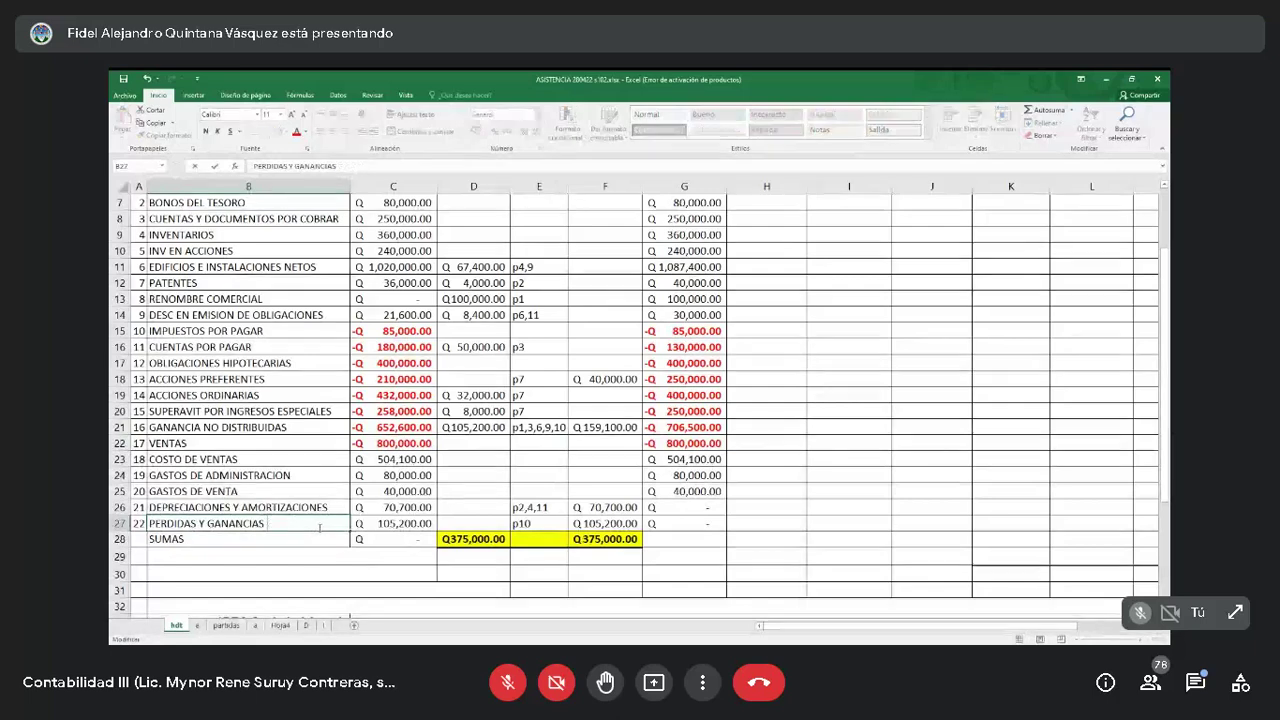
text((GANANCIA)
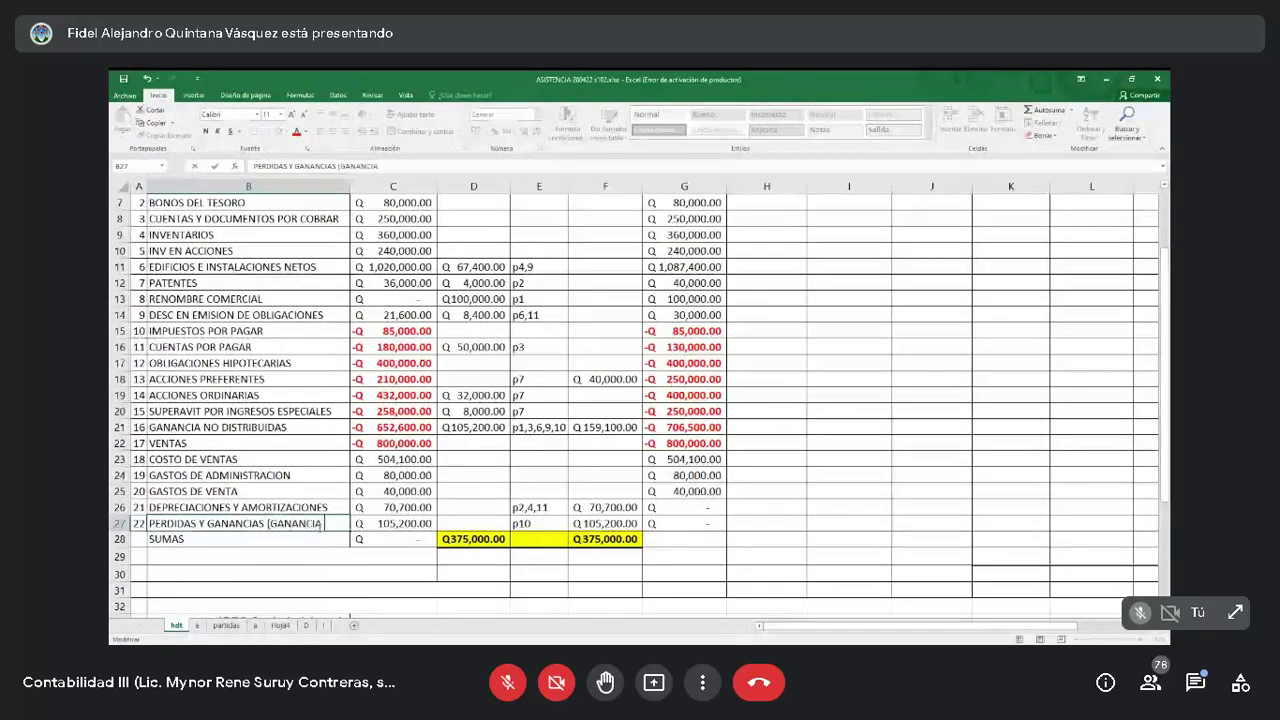
text( NETA)
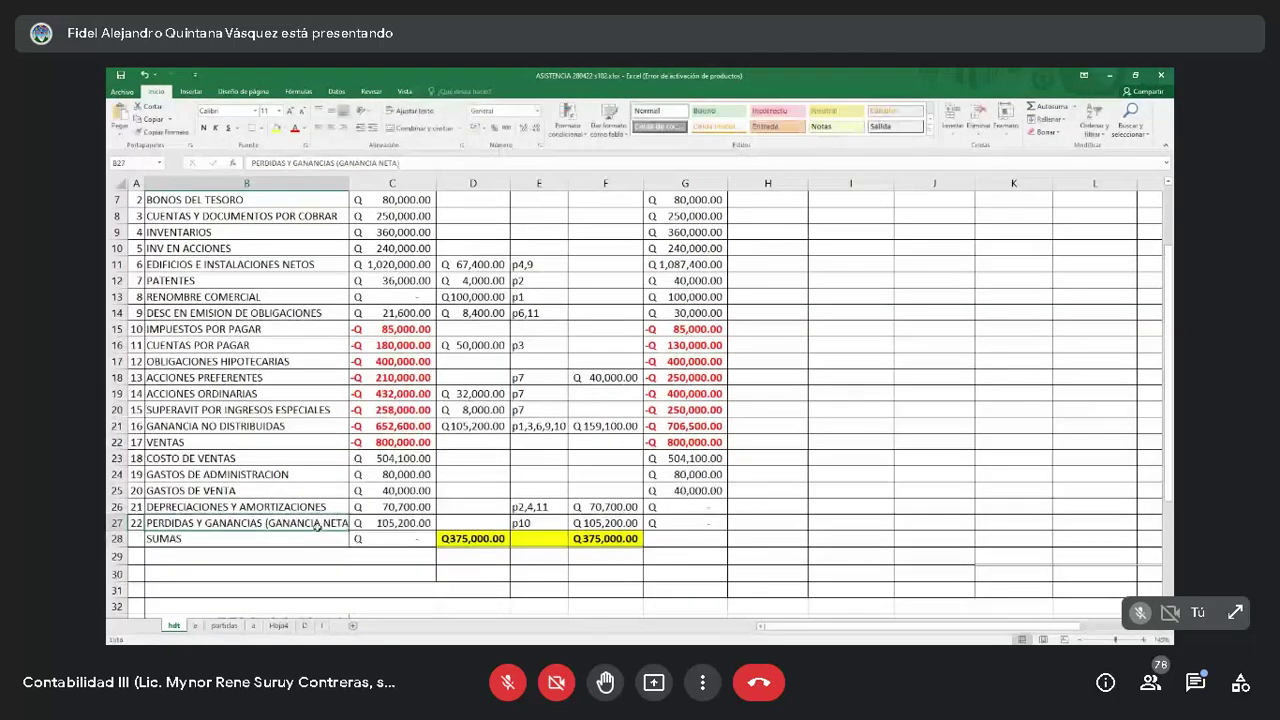
double_click(350, 187)
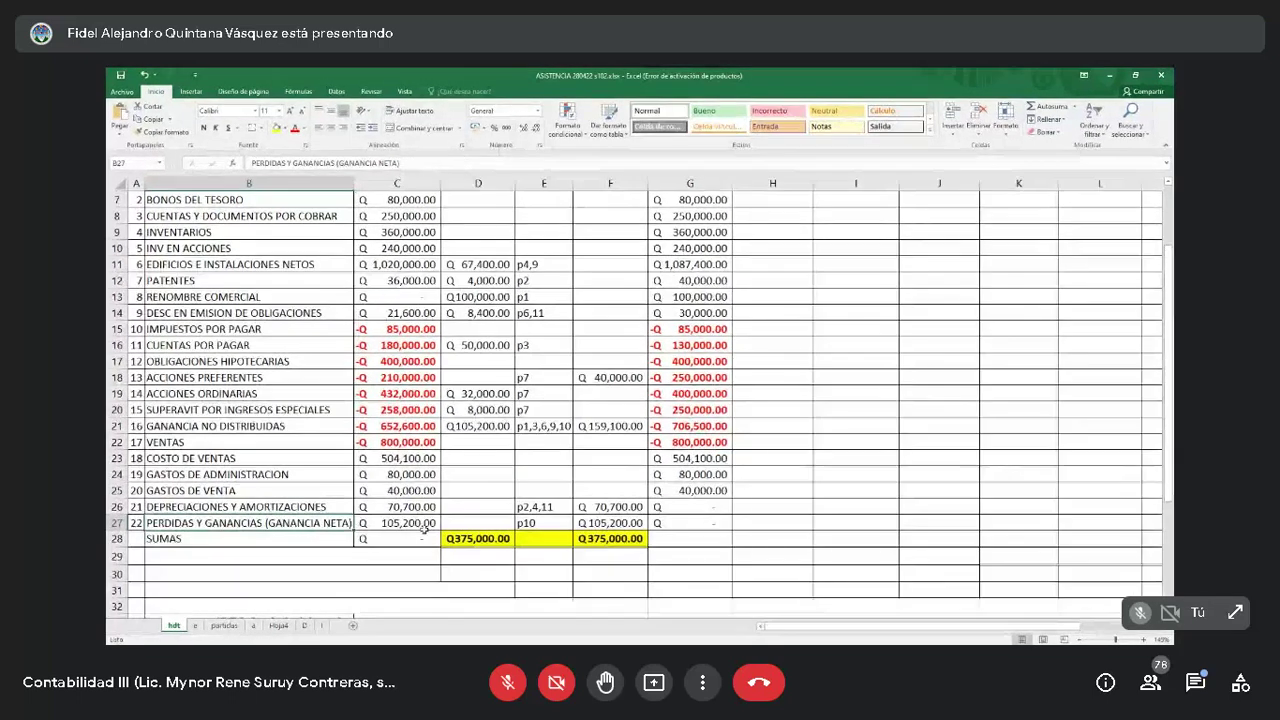
click(425, 526)
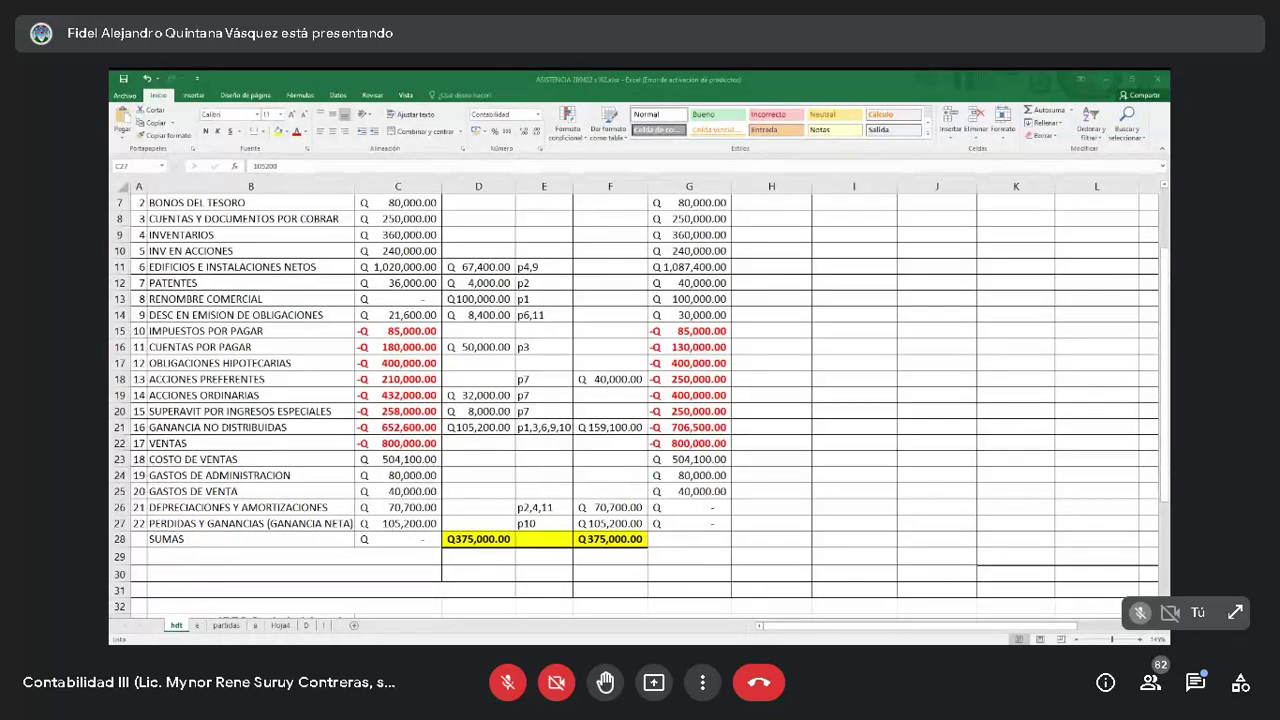
Review reclassification entry p11 for Depreciaciones y Amortizaciones on the partidas sheet and return to the hdt sheet.
click(374, 626)
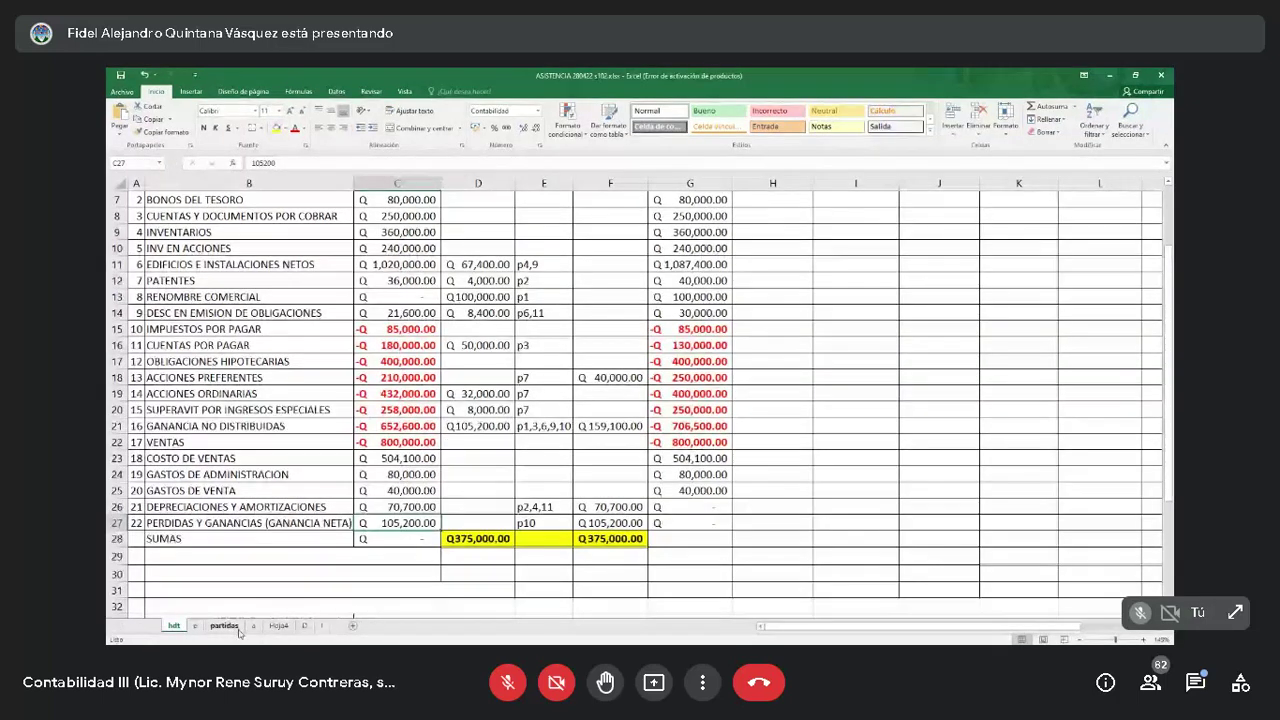
click(226, 626)
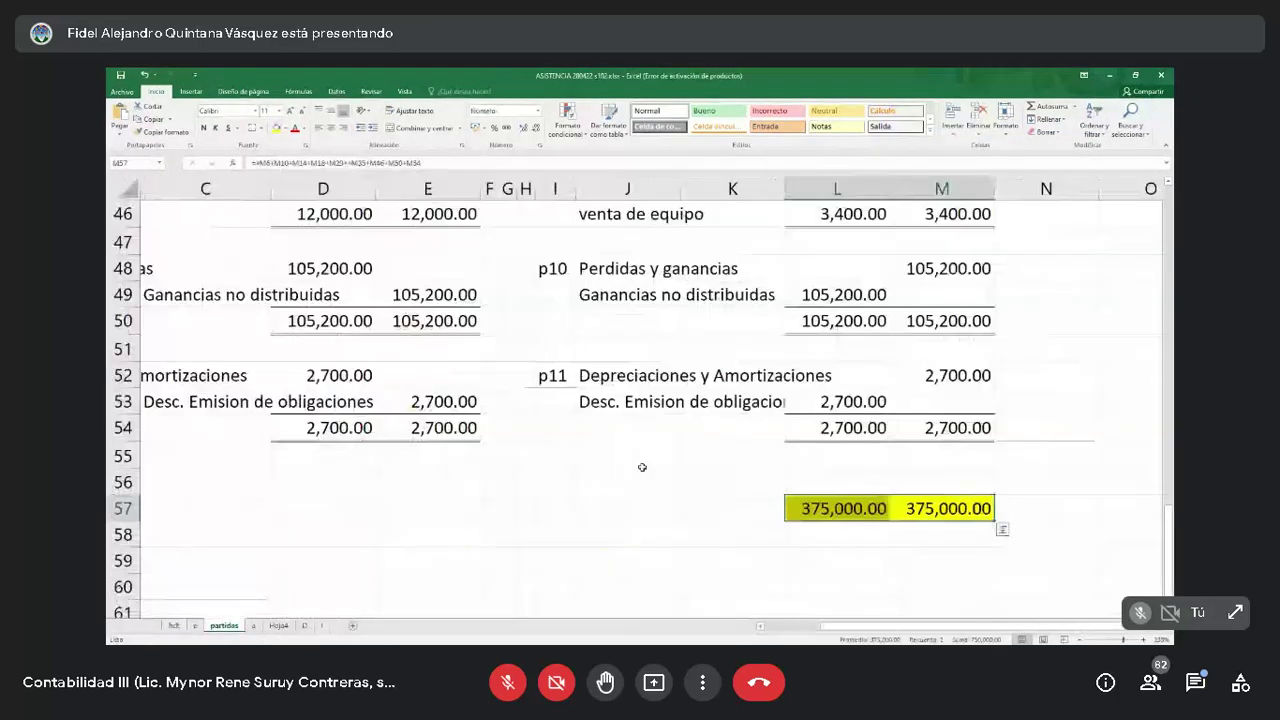
scroll(642, 467, up, 1)
drag(642, 467, 901, 527)
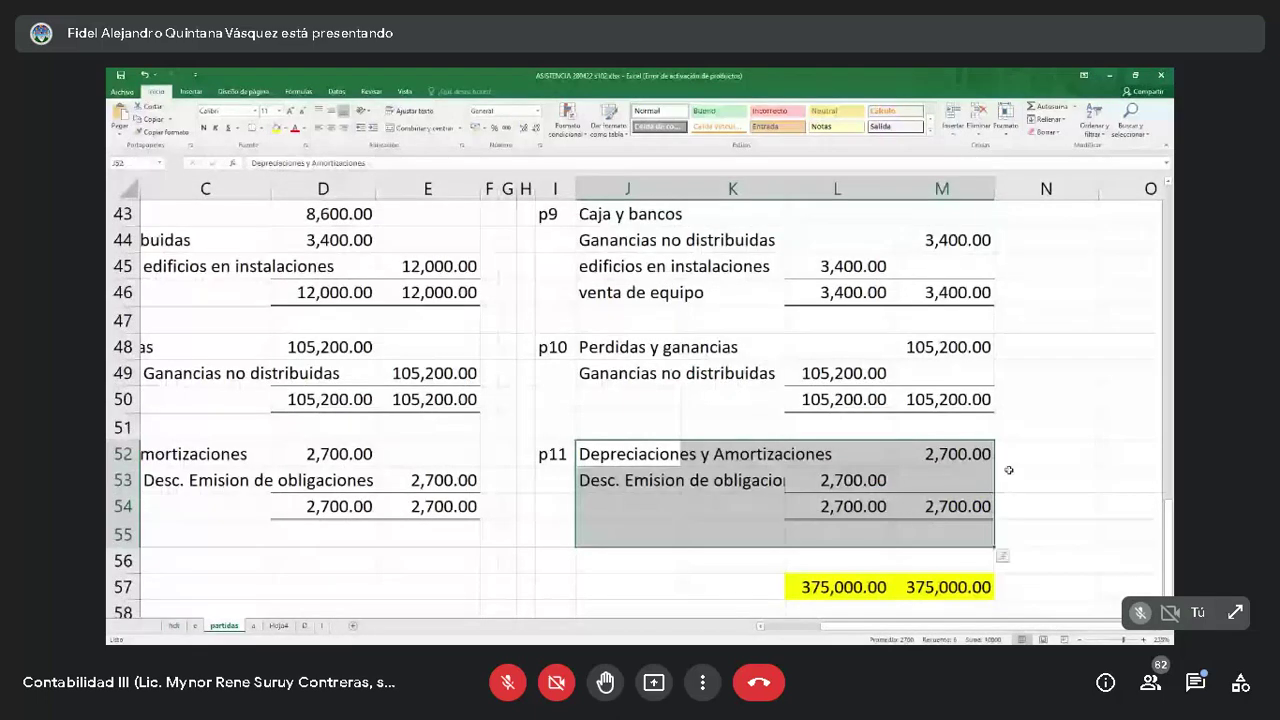
click(1030, 452)
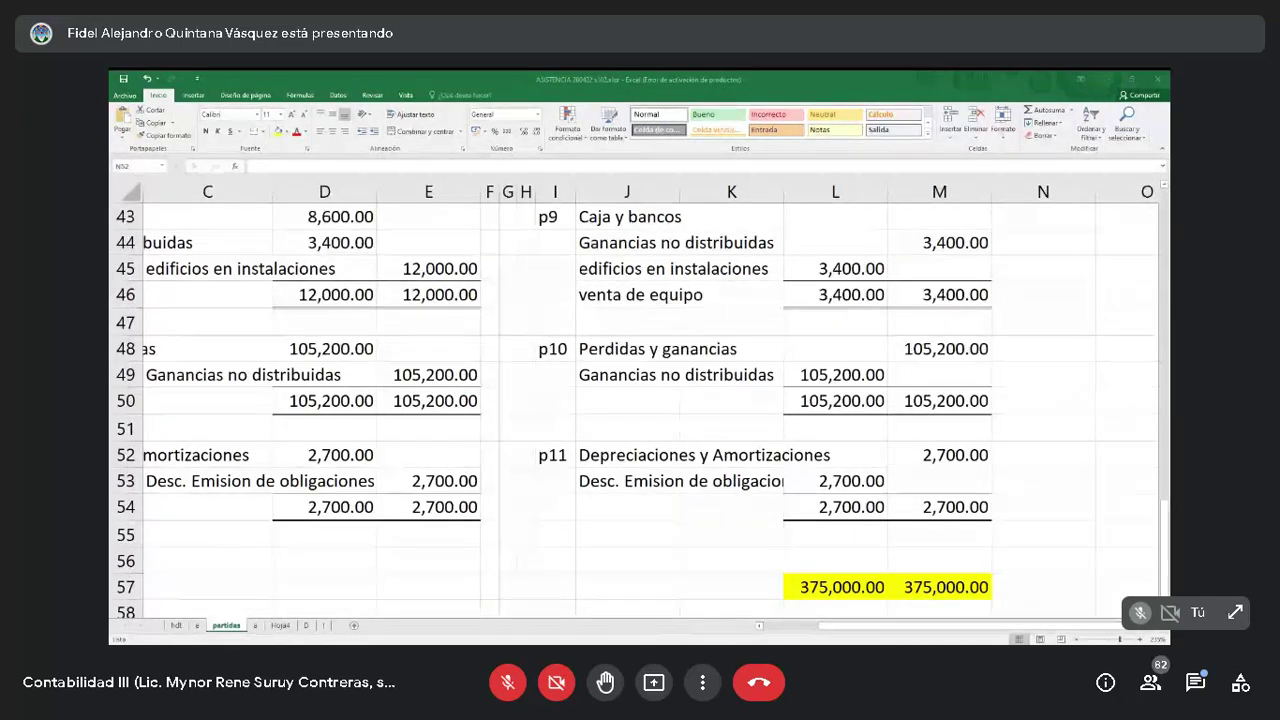
key(alt+Tab)
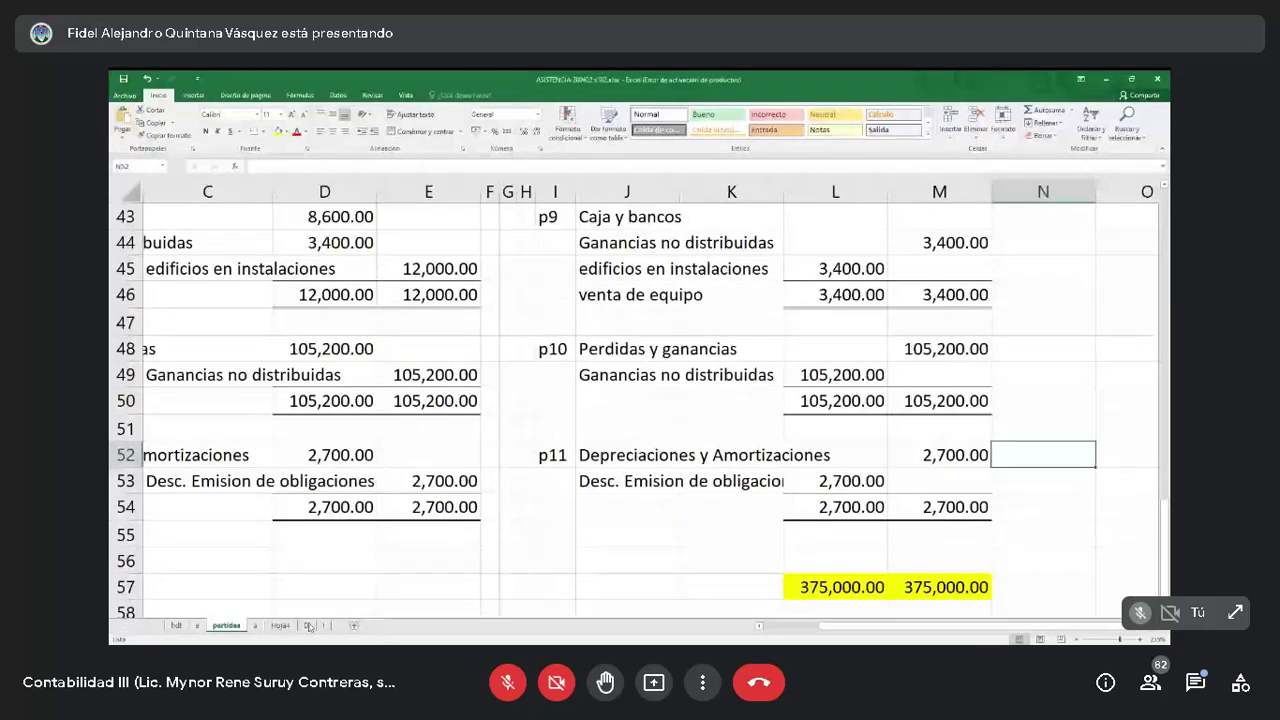
click(176, 626)
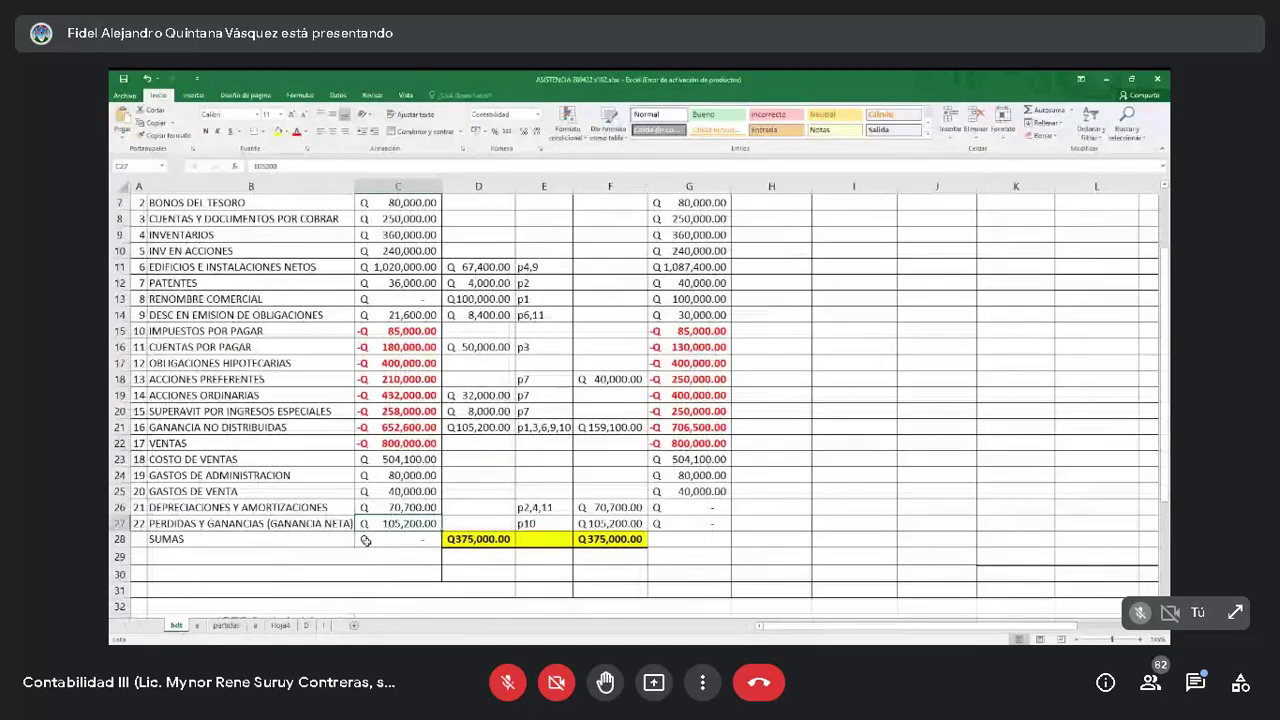
On sheet e, move the blue arrow from Renombre Comercial to the Depreciaciones y Amortizaciones amount in the income statement.
click(197, 625)
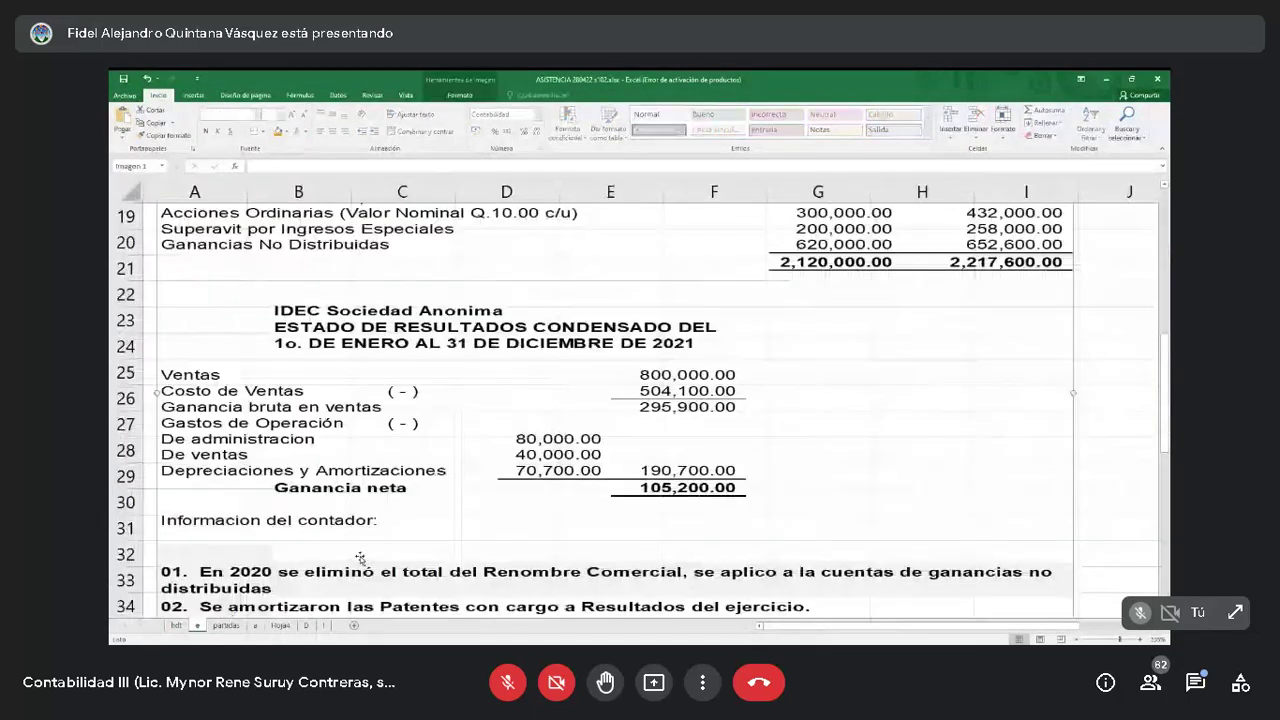
scroll(360, 557, up, 4)
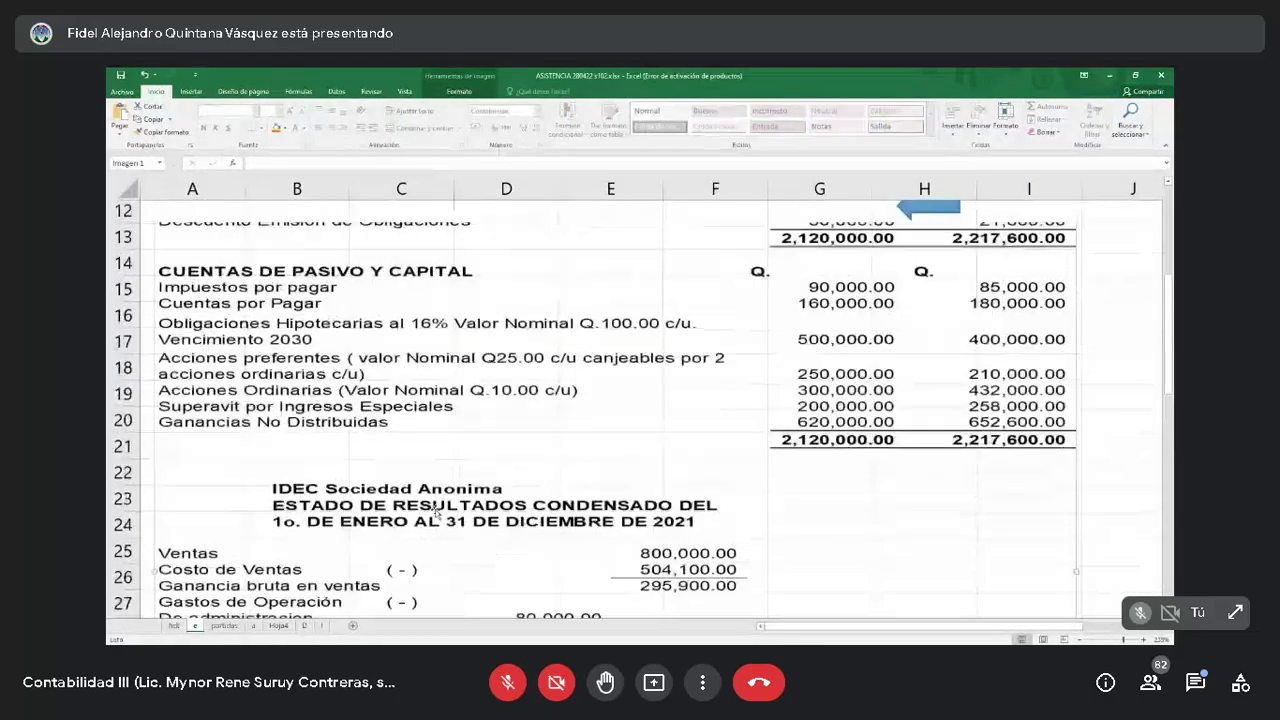
scroll(460, 470, up, 2)
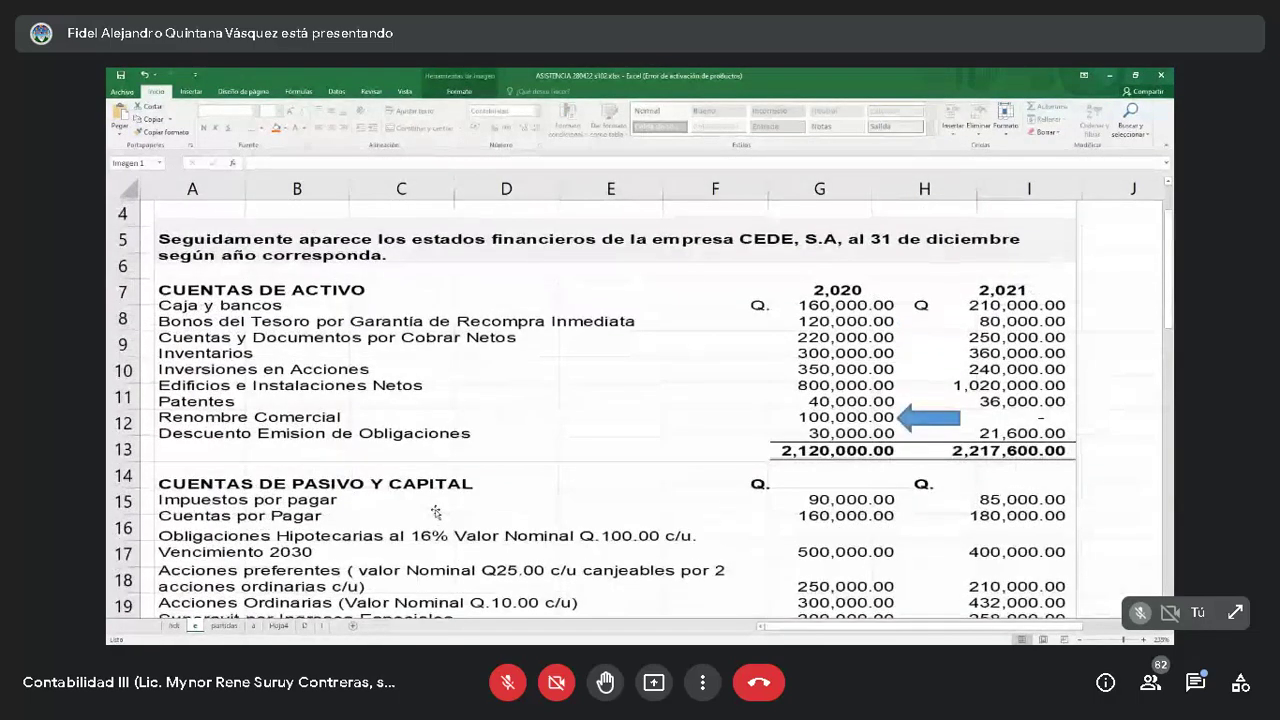
scroll(470, 560, down, 2)
drag(910, 338, 282, 571)
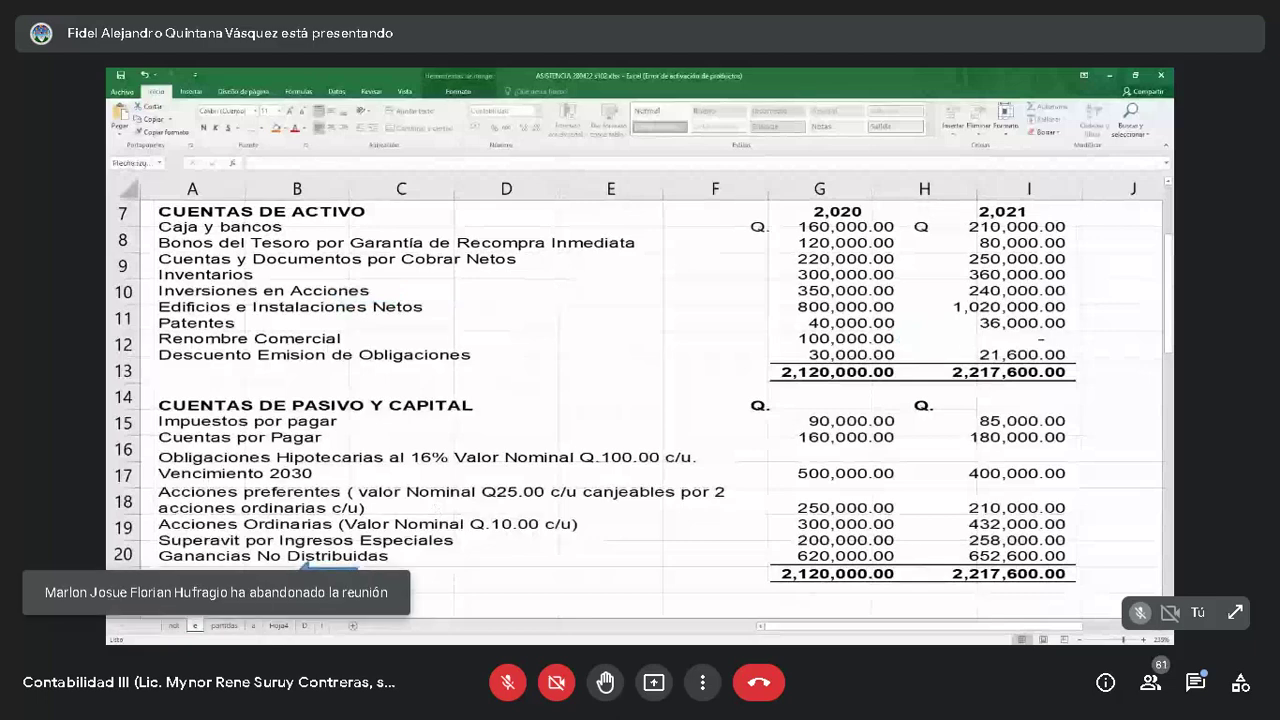
scroll(320, 400, down, 4)
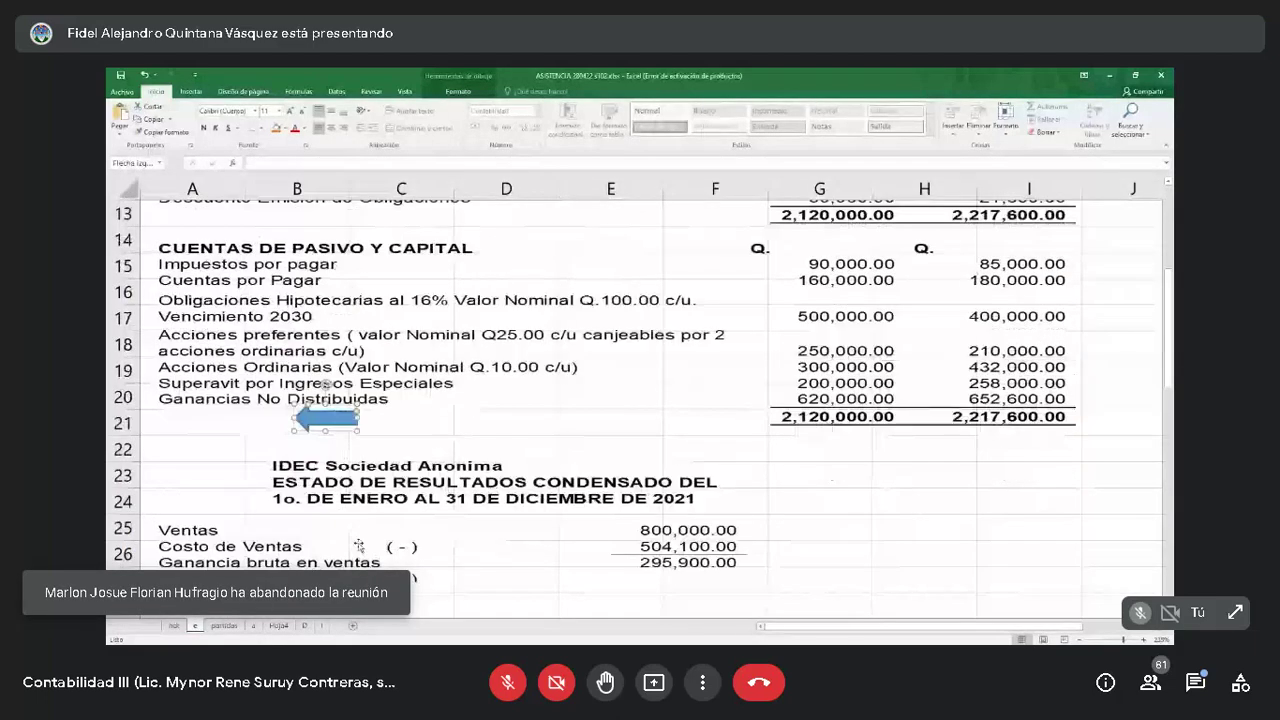
drag(320, 262, 623, 470)
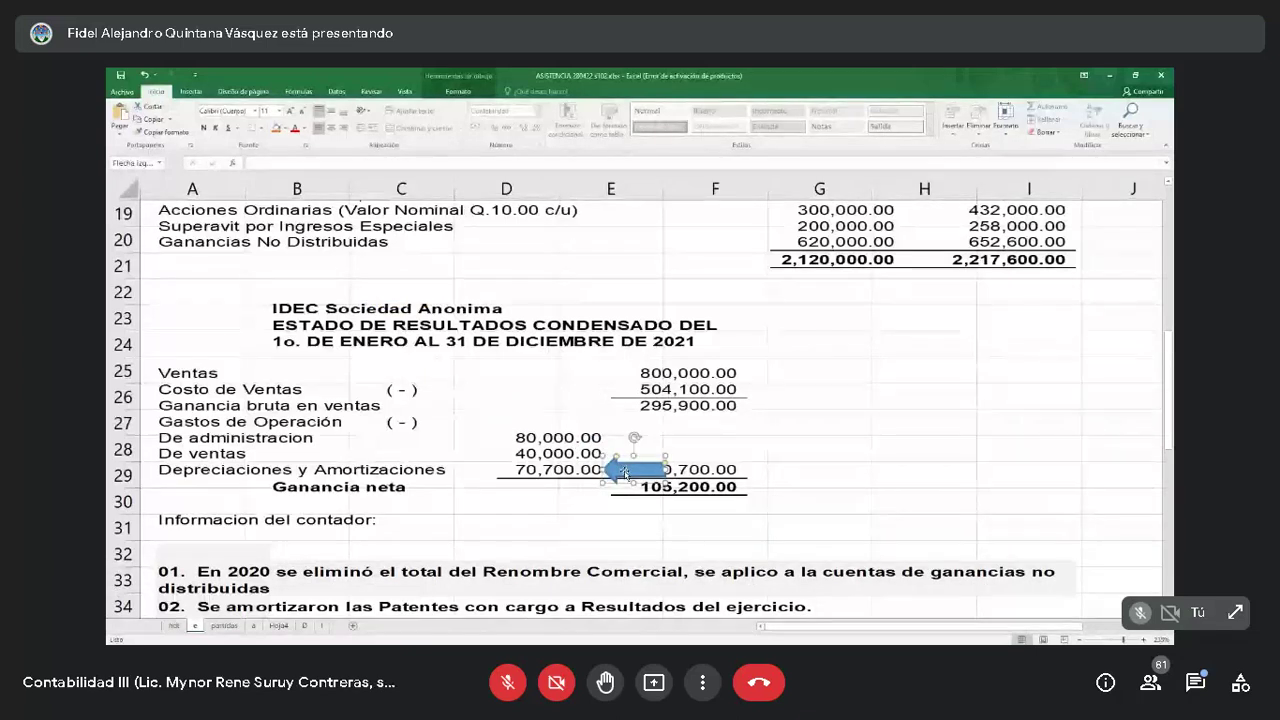
drag(623, 470, 636, 470)
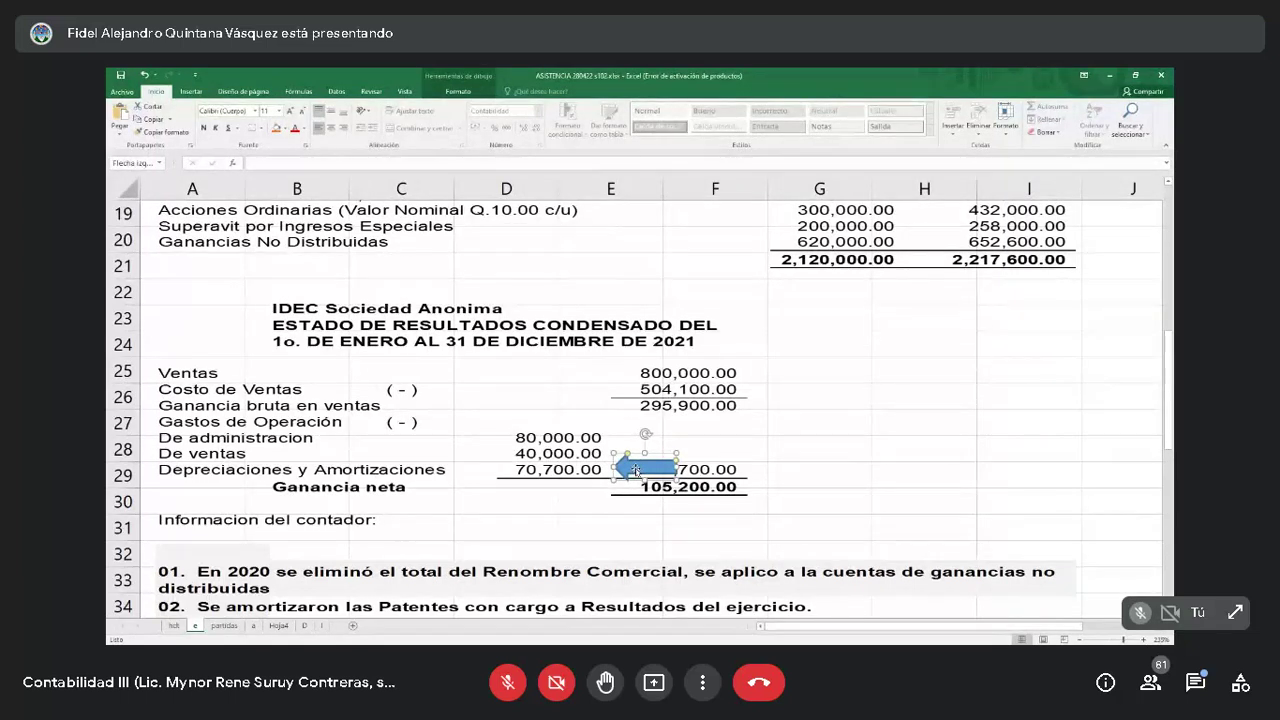
On the partidas sheet, highlight the whole original entry P2 for patent amortization, A8:E10, with yellow fill.
click(224, 626)
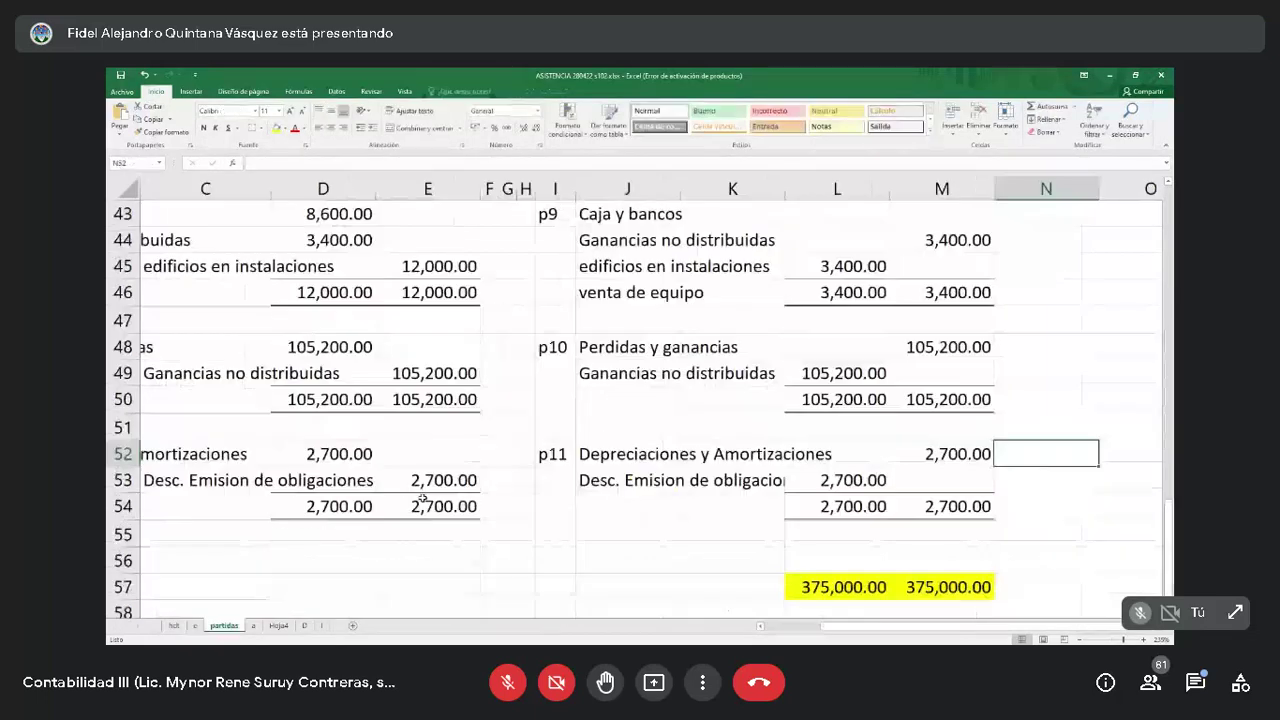
click(1020, 430)
scroll(1021, 433, up, 14)
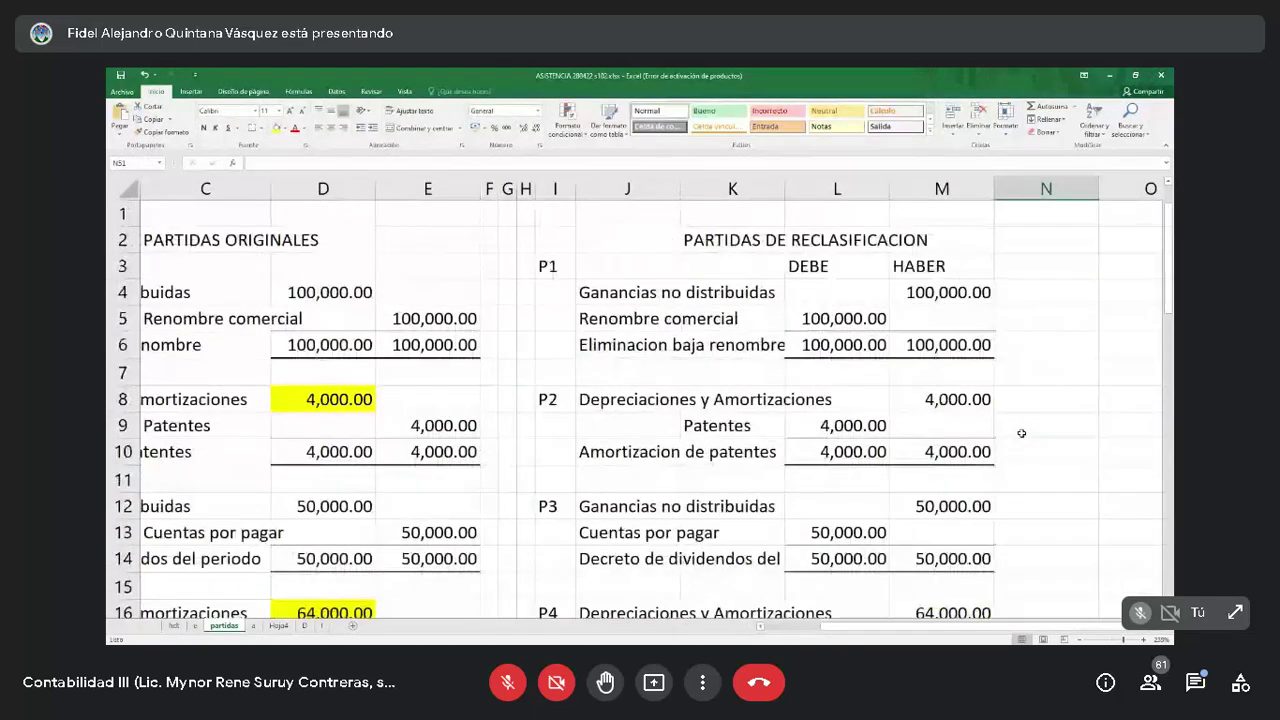
click(272, 423)
key(Left)
key(Left)
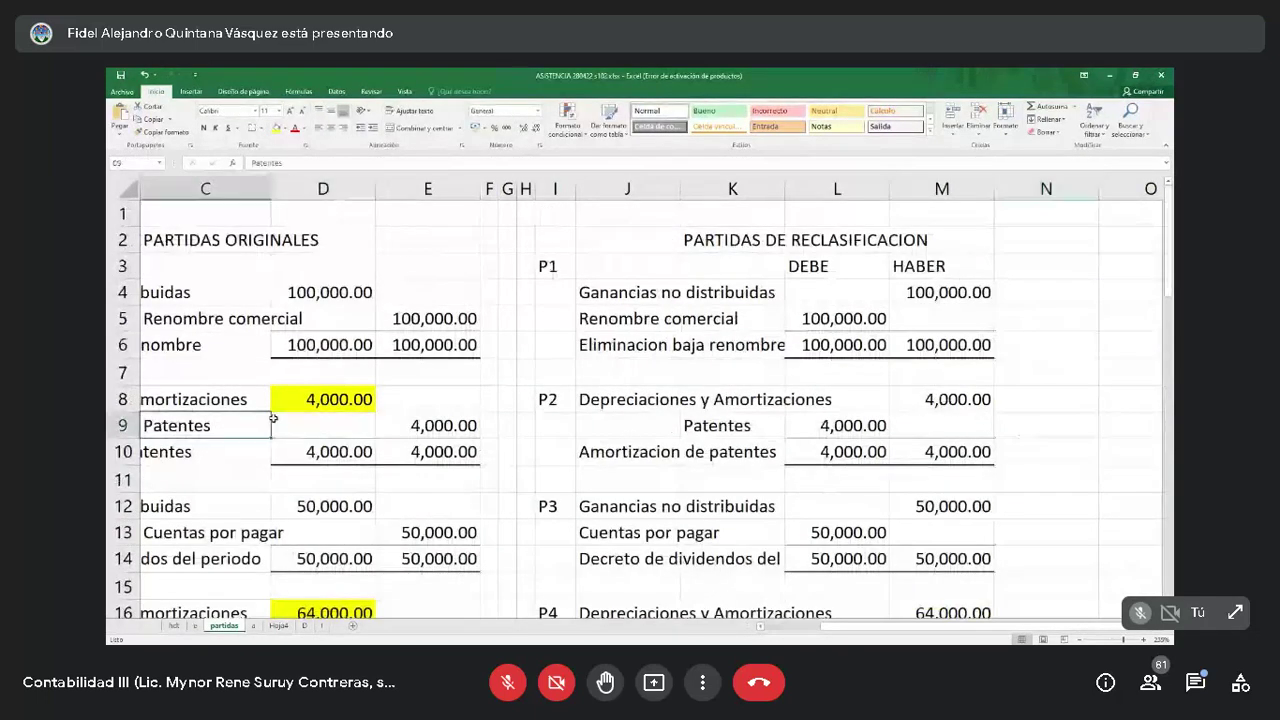
key(Left)
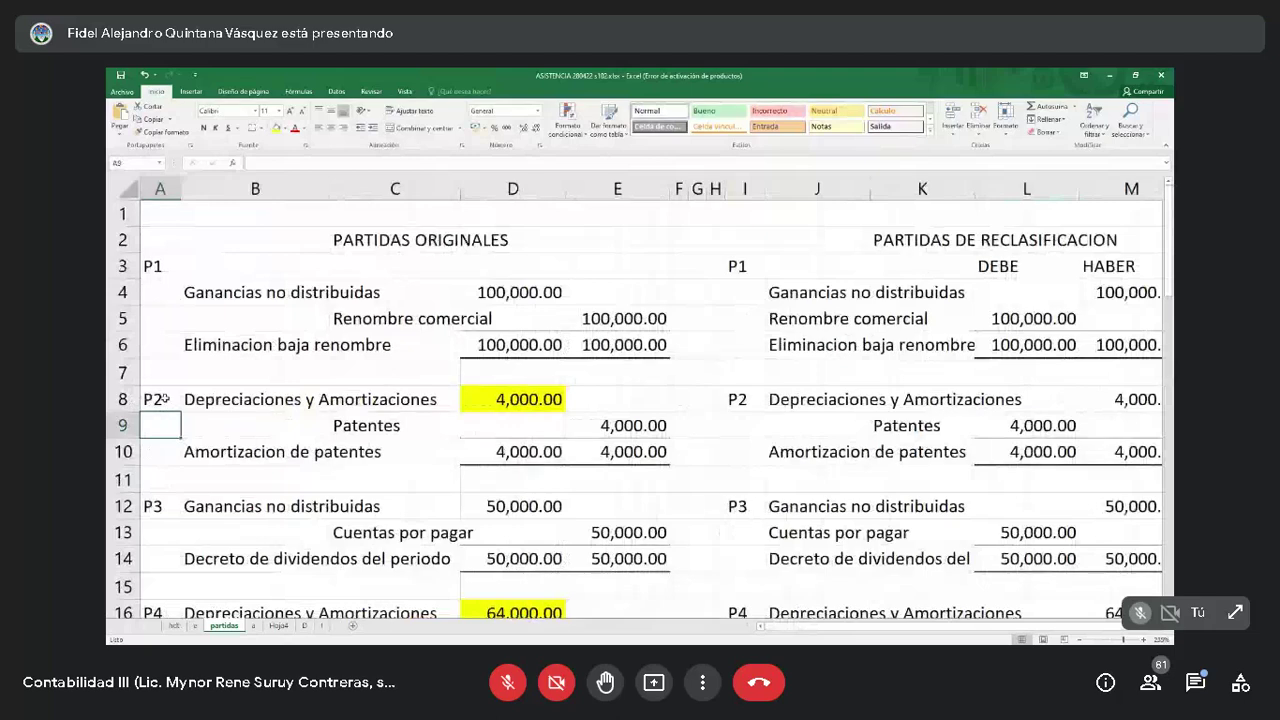
mouse_move(170, 399)
mouse_down()
mouse_move(253, 424)
mouse_move(662, 458)
mouse_up()
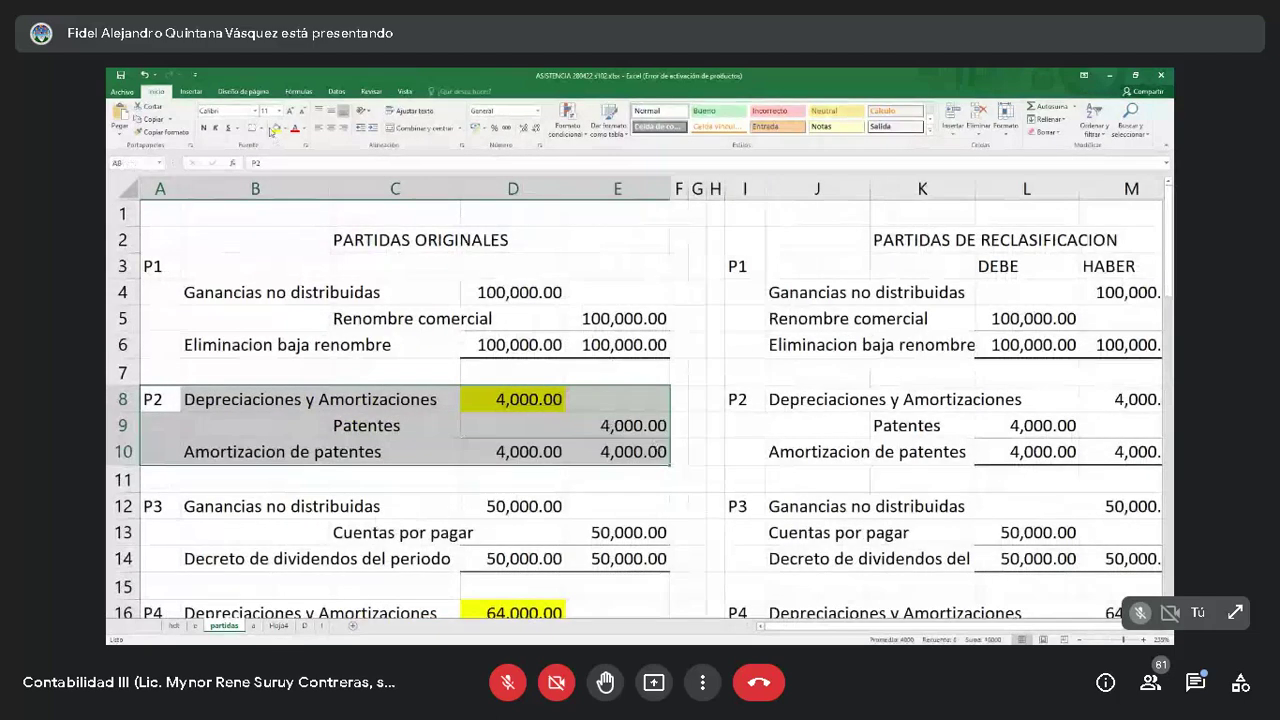
click(270, 128)
Highlight the whole original entry P4 for building depreciation, A16:E18, with yellow fill.
scroll(391, 400, down, 2)
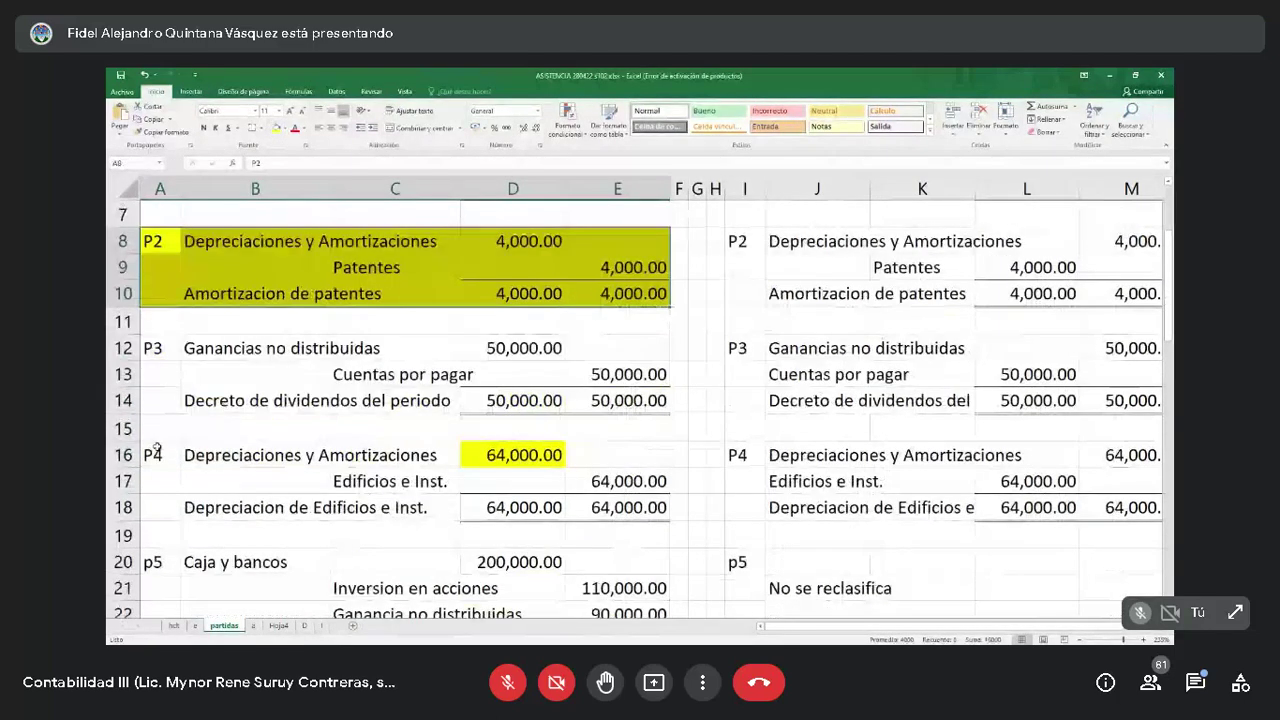
drag(360, 481, 555, 482)
click(617, 507)
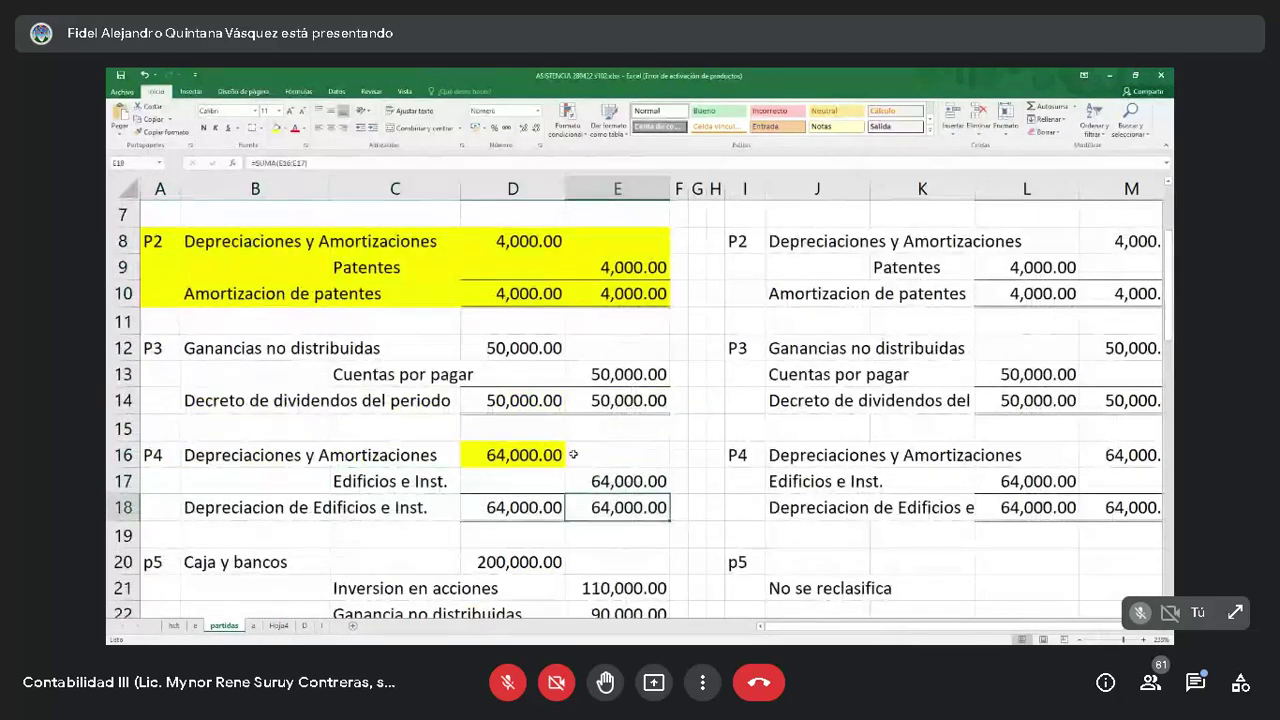
mouse_move(157, 455)
mouse_down()
mouse_move(540, 510)
mouse_move(630, 510)
mouse_up()
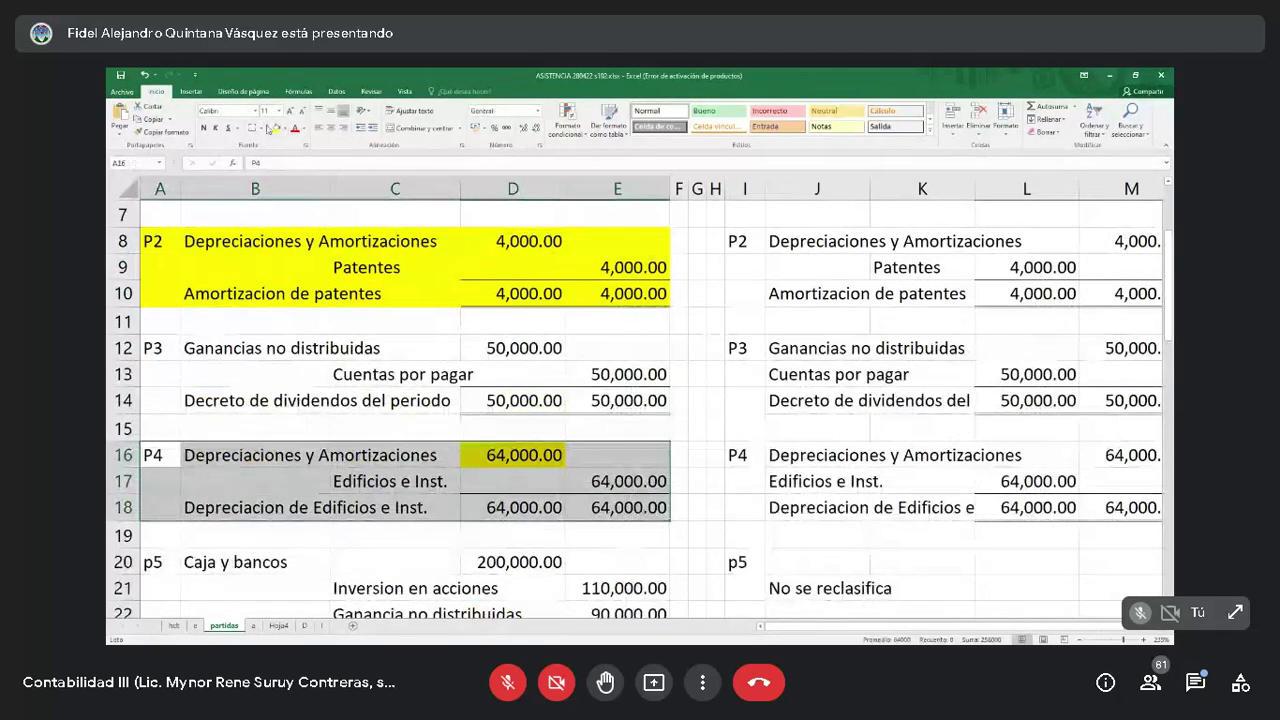
click(275, 131)
Examine the remaining original entries for Depreciaciones y Amortizaciones, down to entry p11 in rows 52 to 54.
scroll(513, 285, up, 1)
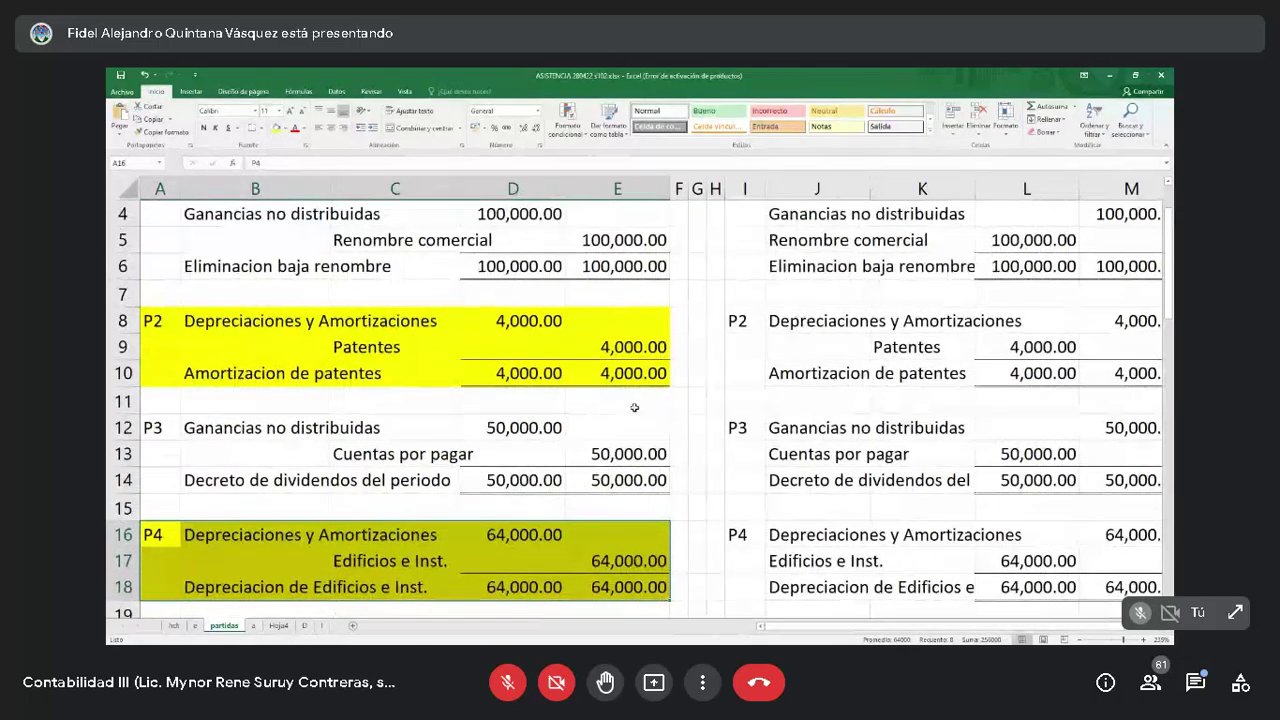
scroll(633, 408, down, 1)
scroll(633, 410, down, 9)
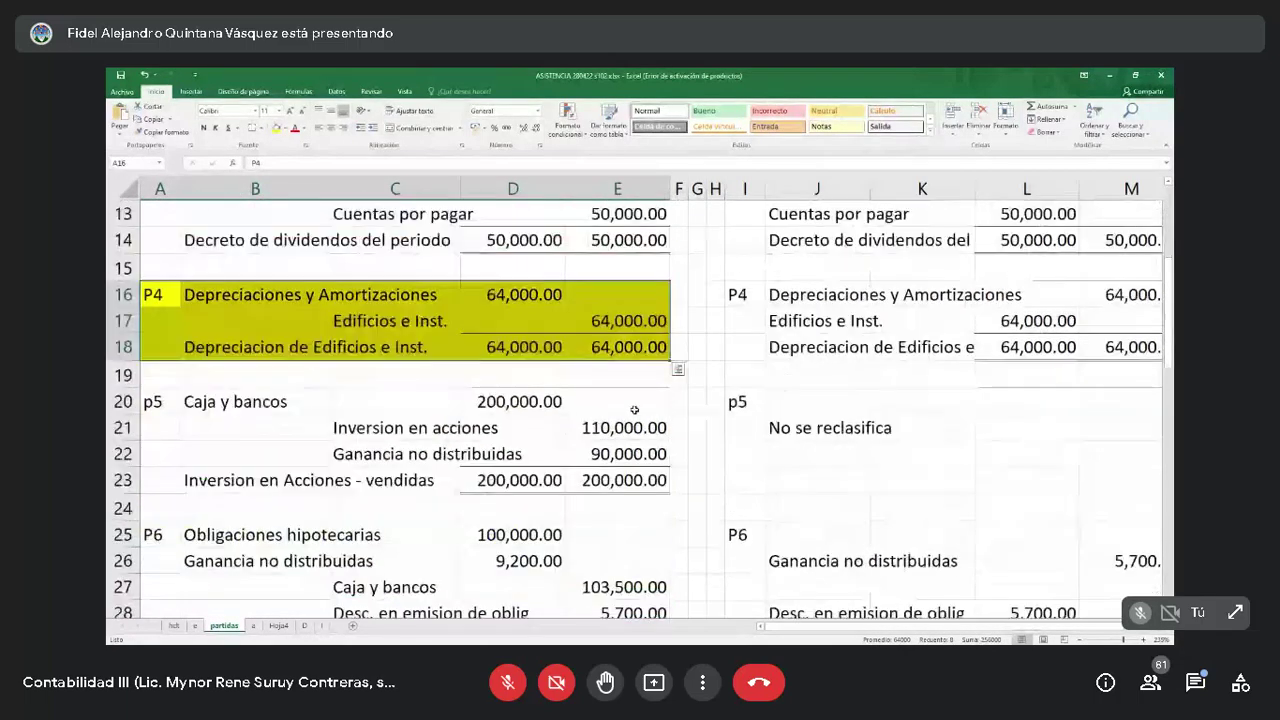
scroll(547, 429, down, 3)
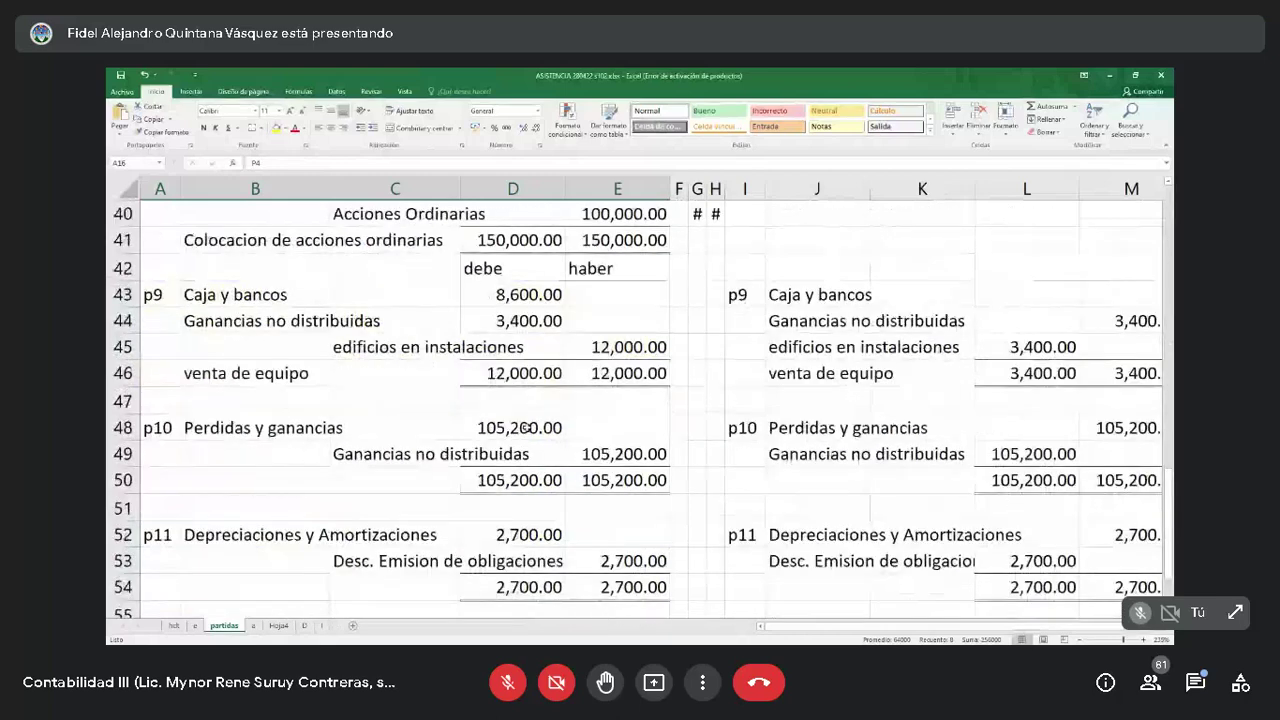
click(142, 453)
click(122, 453)
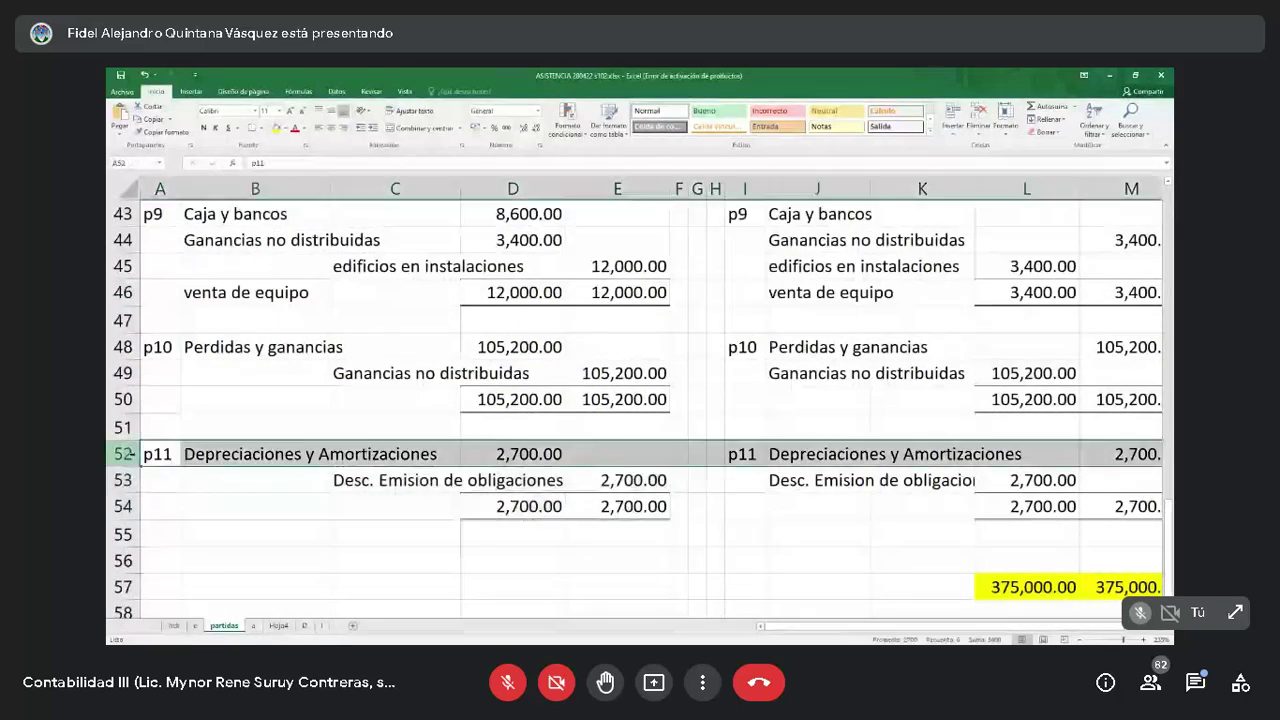
mouse_move(630, 508)
mouse_down()
mouse_move(415, 468)
mouse_move(187, 460)
mouse_move(630, 456)
mouse_move(630, 532)
mouse_move(630, 508)
mouse_up()
click(160, 454)
click(514, 556)
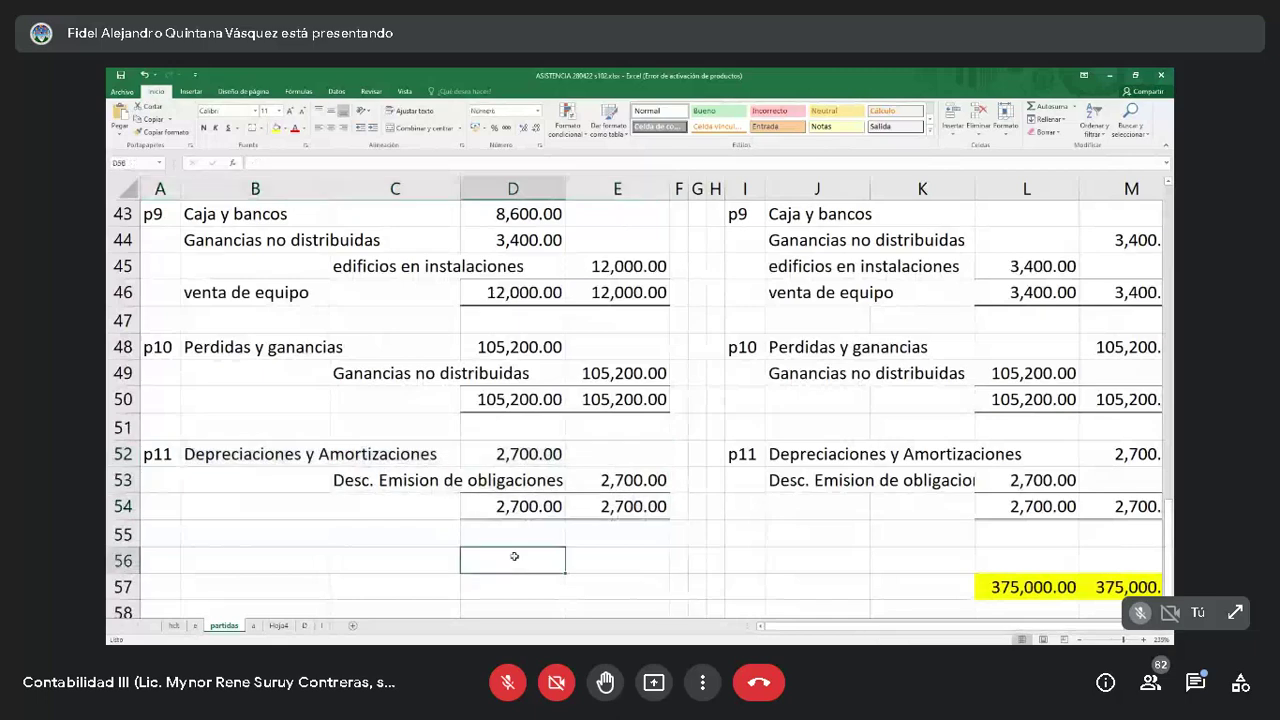
In D56 of the partidas sheet, add the P2 and P4 depreciation amounts with the formula +D8+D16.
text(+)
scroll(548, 456, up, 12)
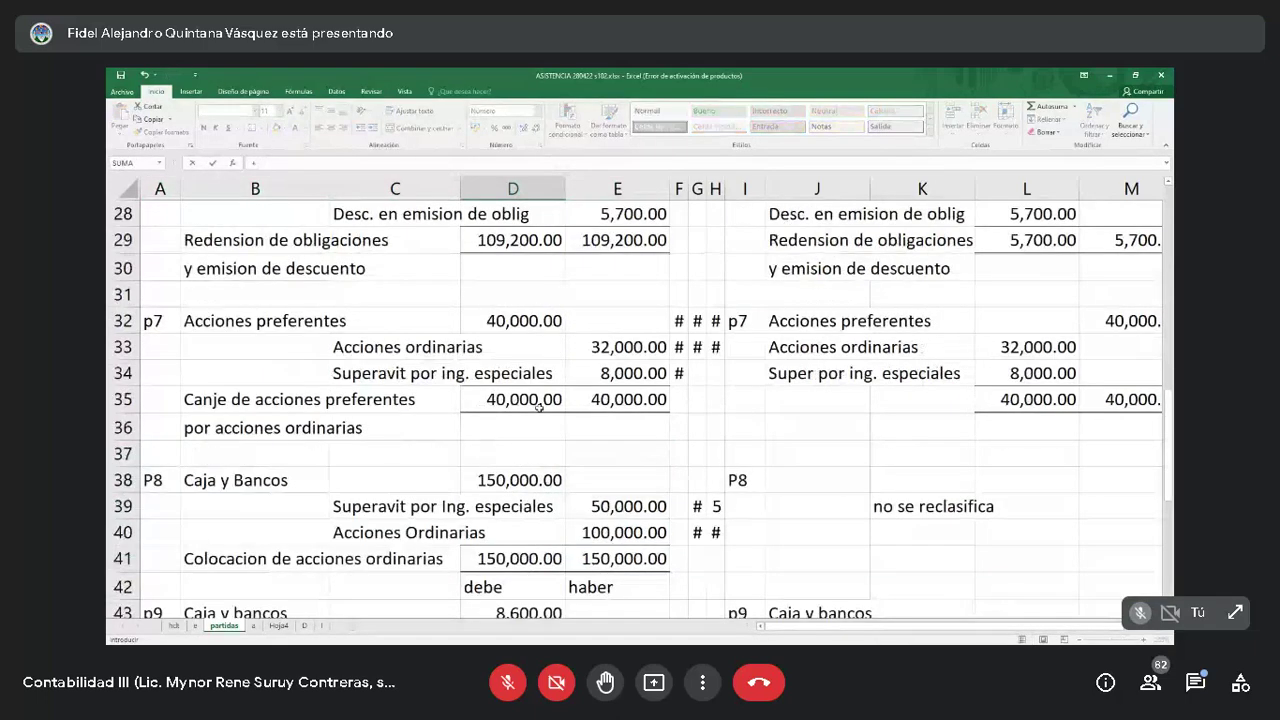
click(515, 243)
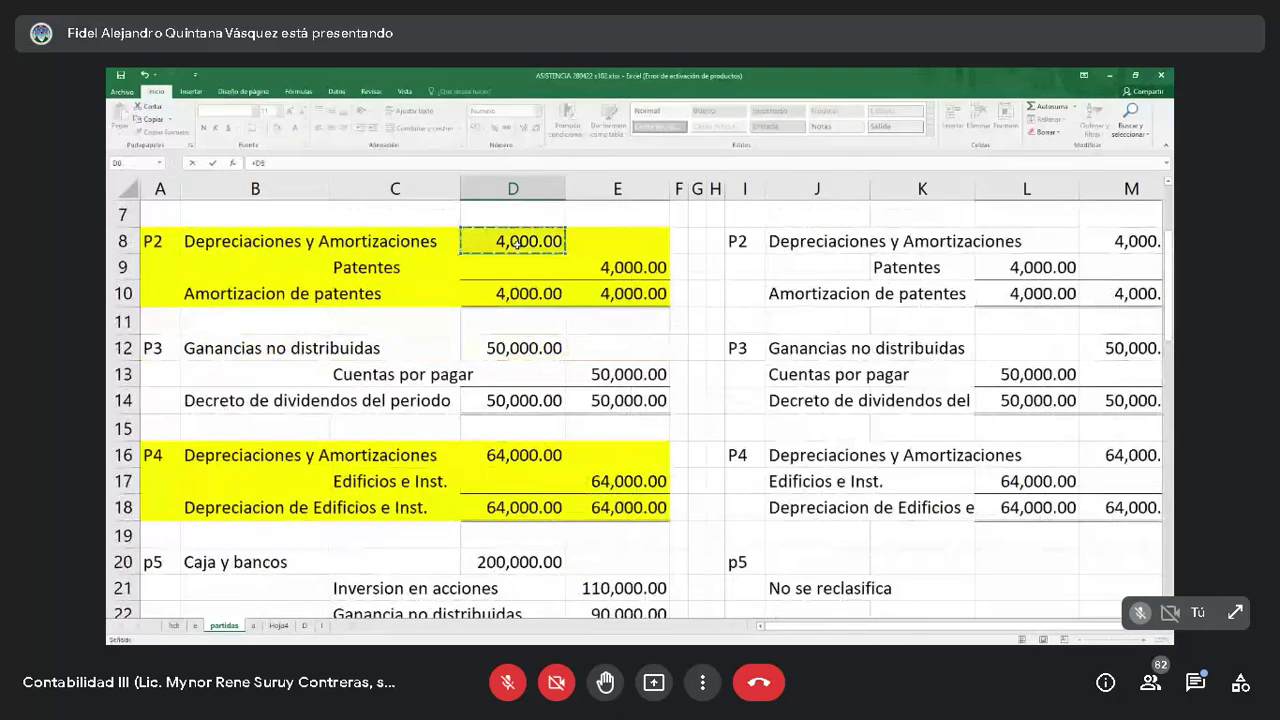
text(+)
click(525, 455)
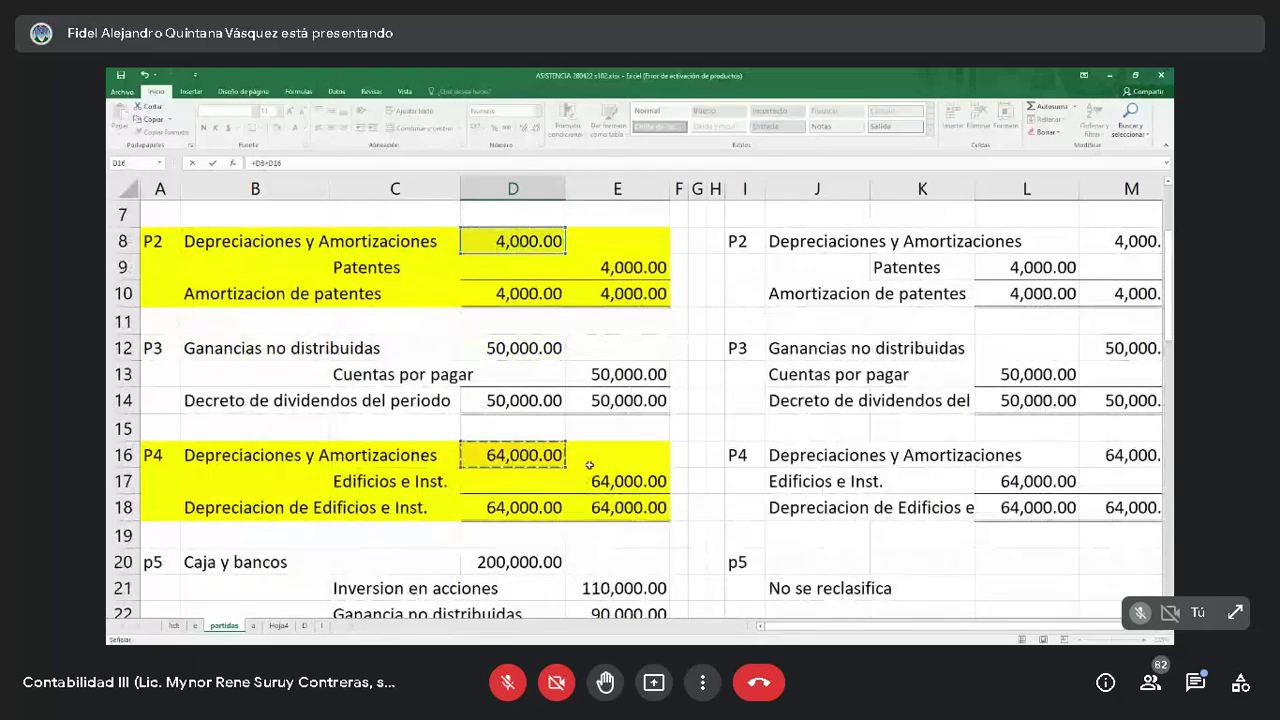
key(Return)
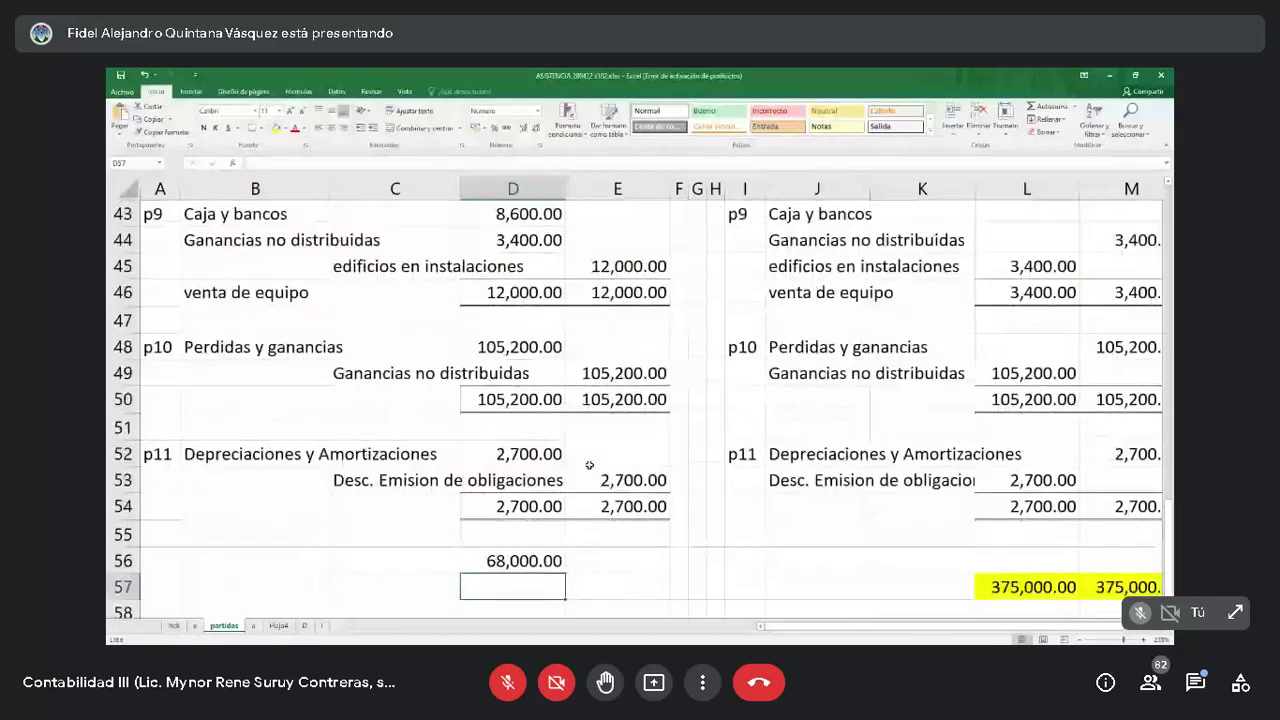
In D57, bring in the entry p11 amount with a reference to D54.
scroll(589, 465, down, 1)
text(+)
key(Up)
key(Up)
key(Up)
key(Up)
key(Up)
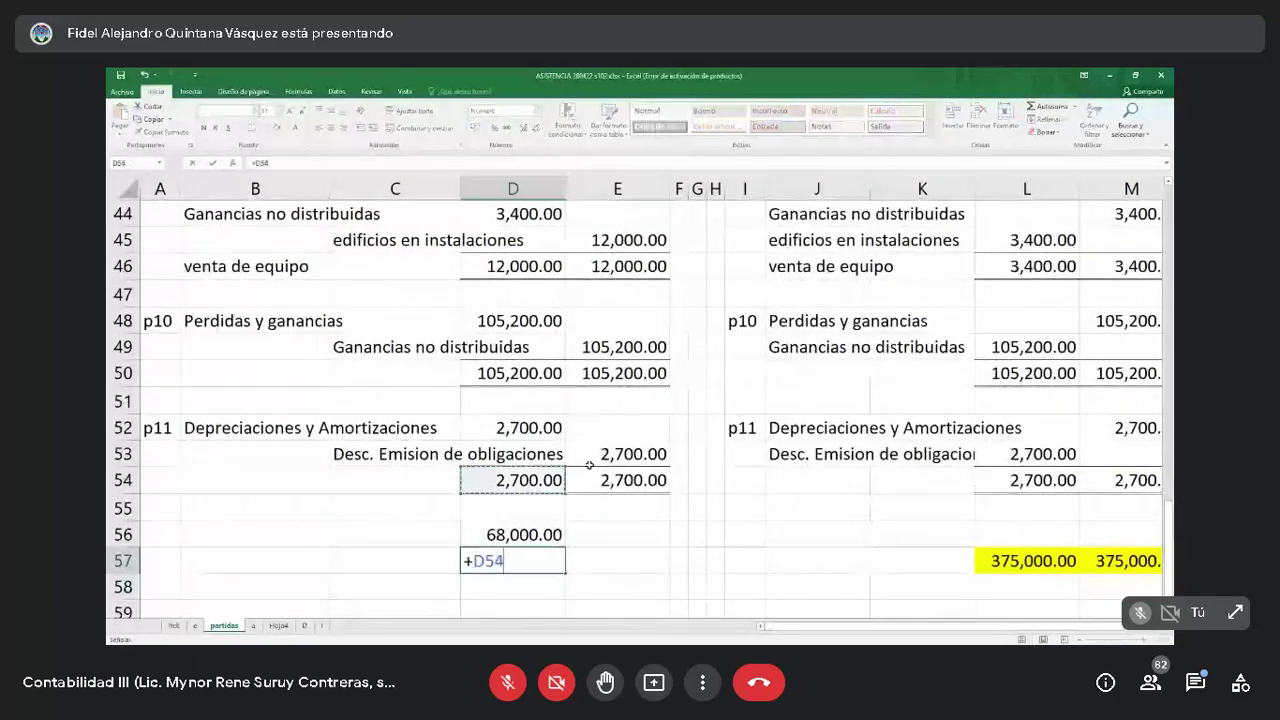
key(Return)
Total the depreciation amounts in D58 with +D56+D57 and highlight the result with yellow fill.
text(+)
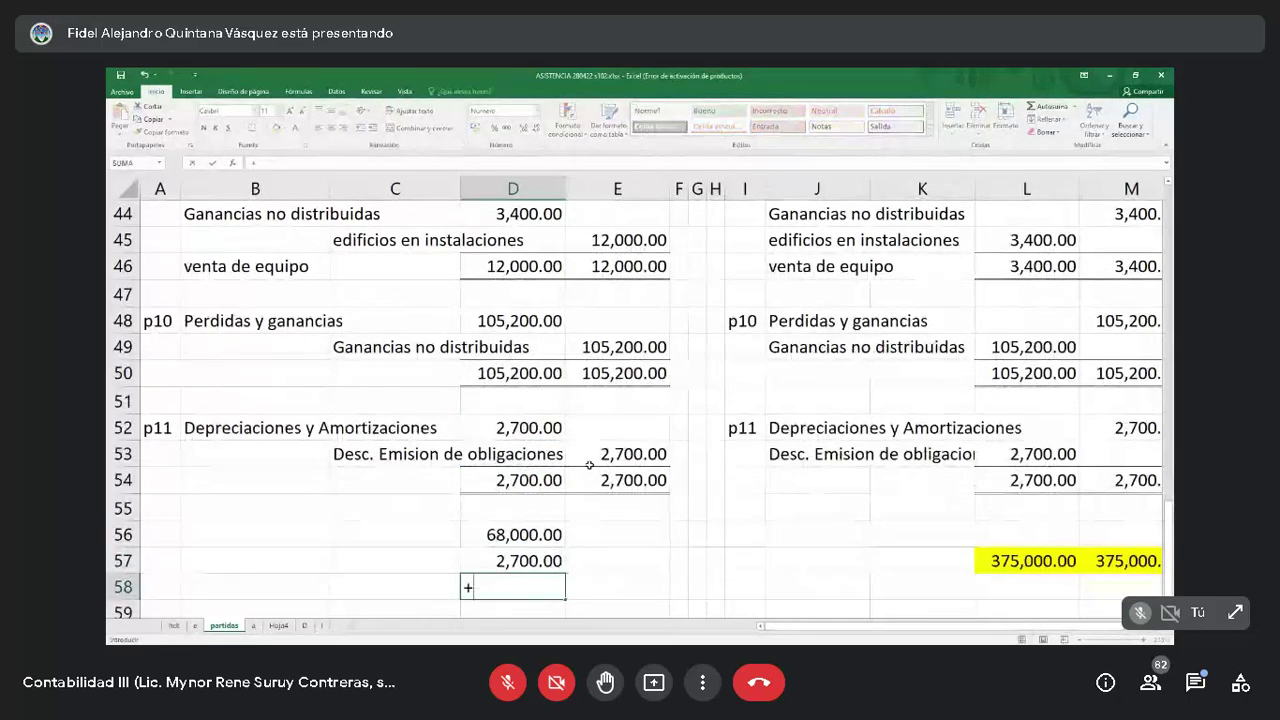
key(Up)
key(Up)
text(-)
key(BackSpace)
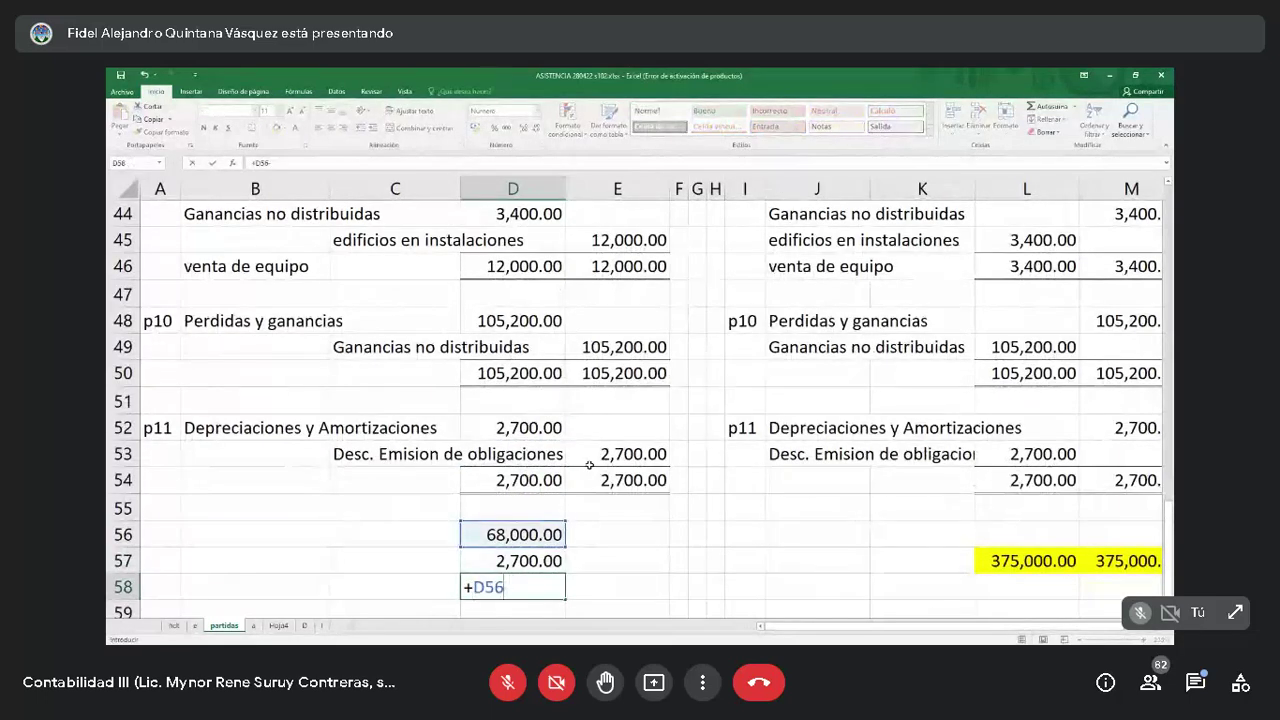
text(+)
key(Up)
key(Return)
scroll(589, 465, down, 1)
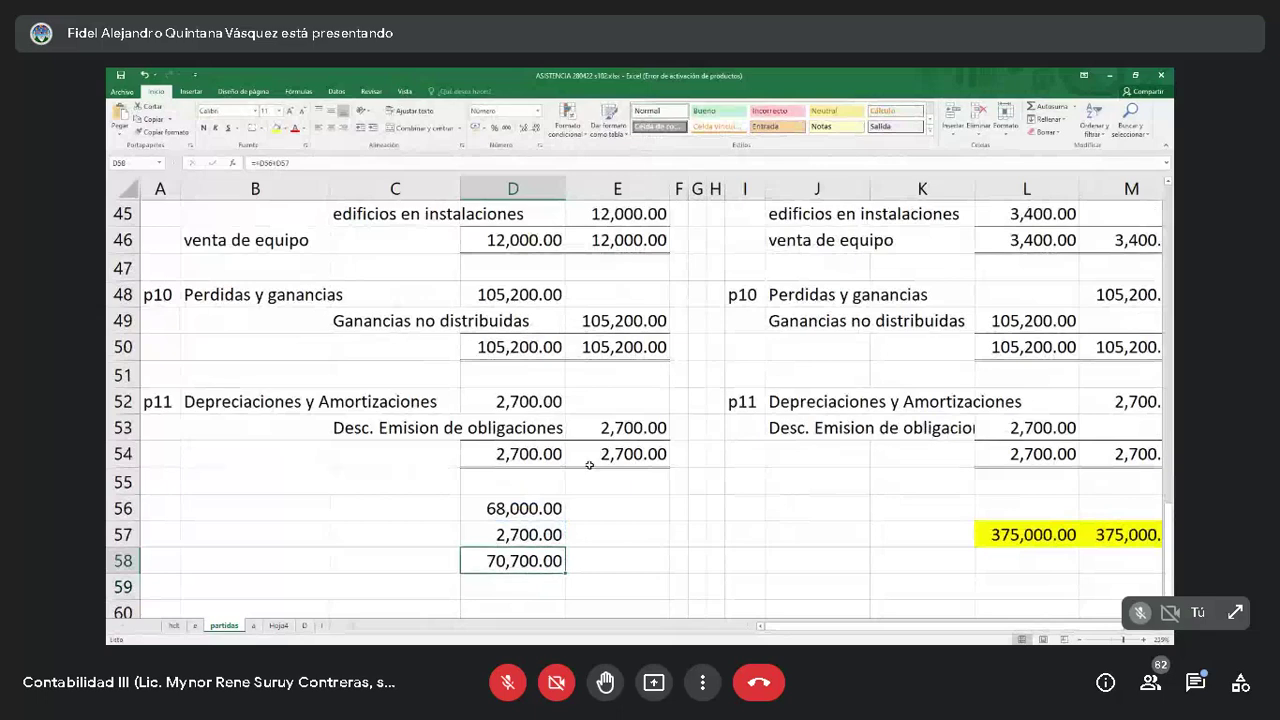
click(277, 129)
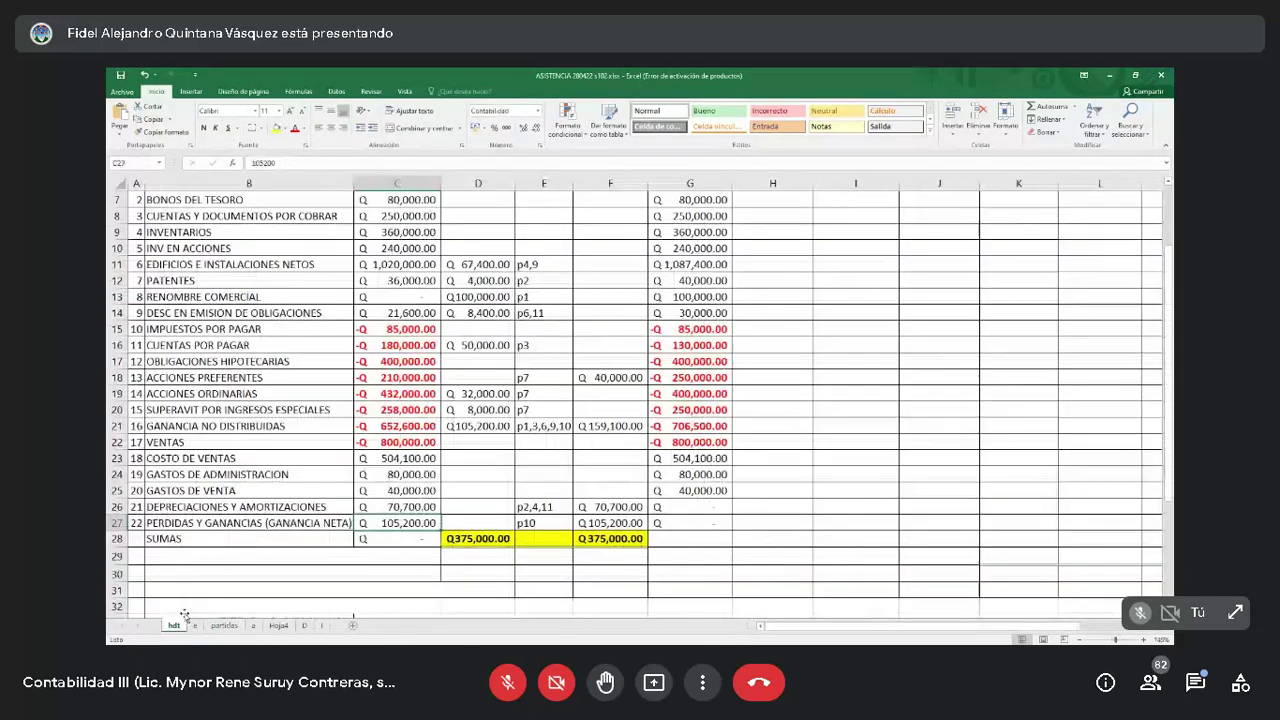
On the hdt sheet, zoom out and widen columns D and F so the reclassification amounts fit.
key(ctrl+Page_Up)
key(ctrl+Page_Up)
click(622, 346)
scroll(617, 306, up, 1)
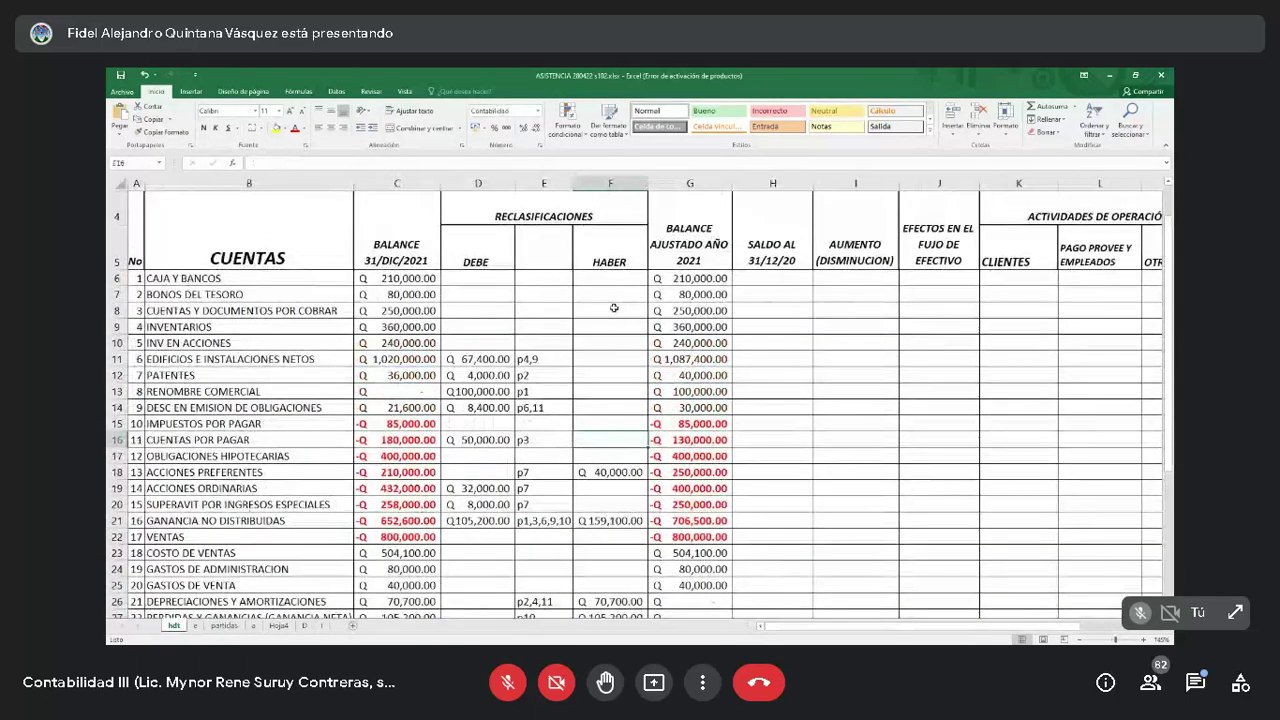
scroll(614, 307, down, 1)
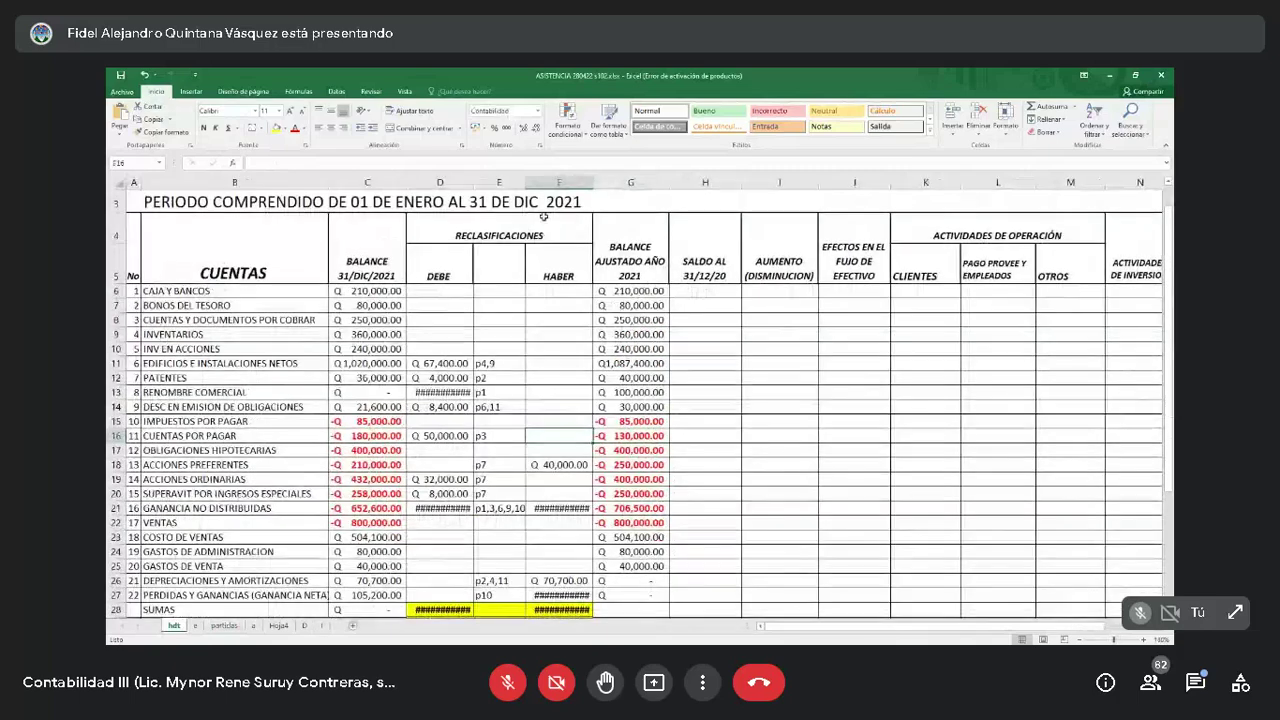
double_click(474, 186)
drag(598, 187, 606, 186)
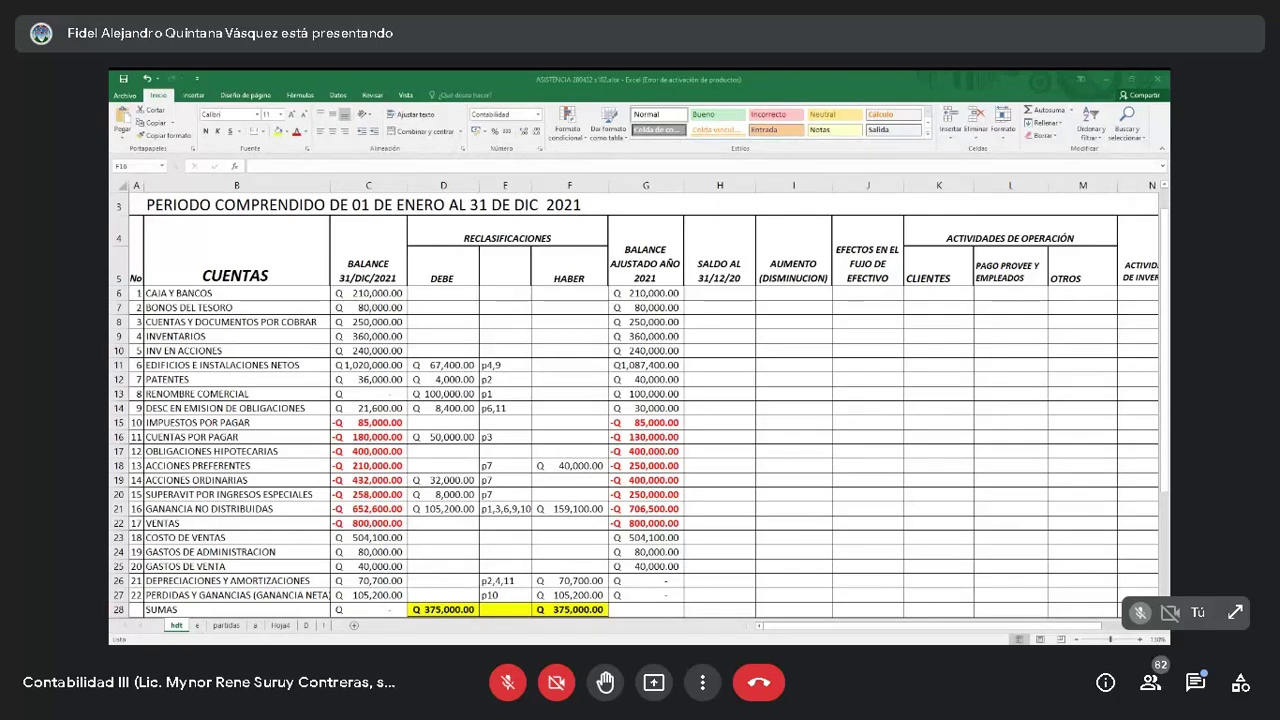
Check the 2020 balances on sheet e and set the font of the Caja y Bancos balance in hdt H6 to black.
click(352, 624)
click(196, 626)
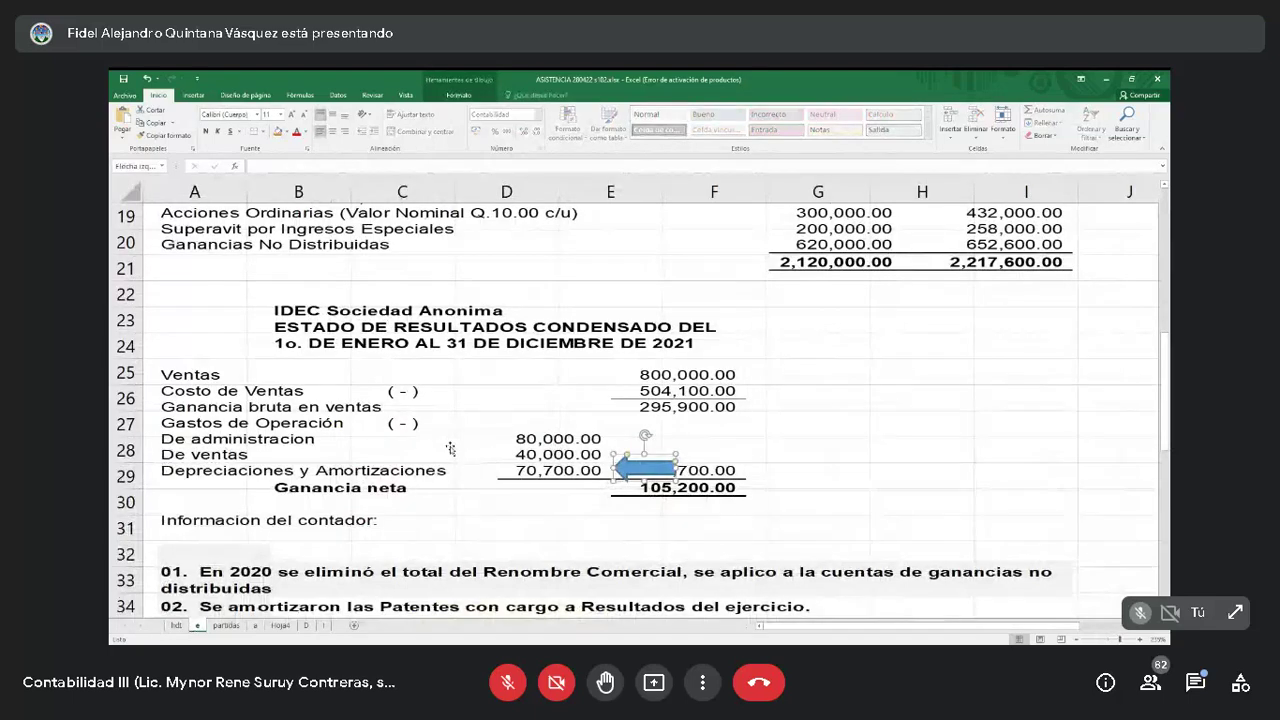
scroll(450, 448, up, 5)
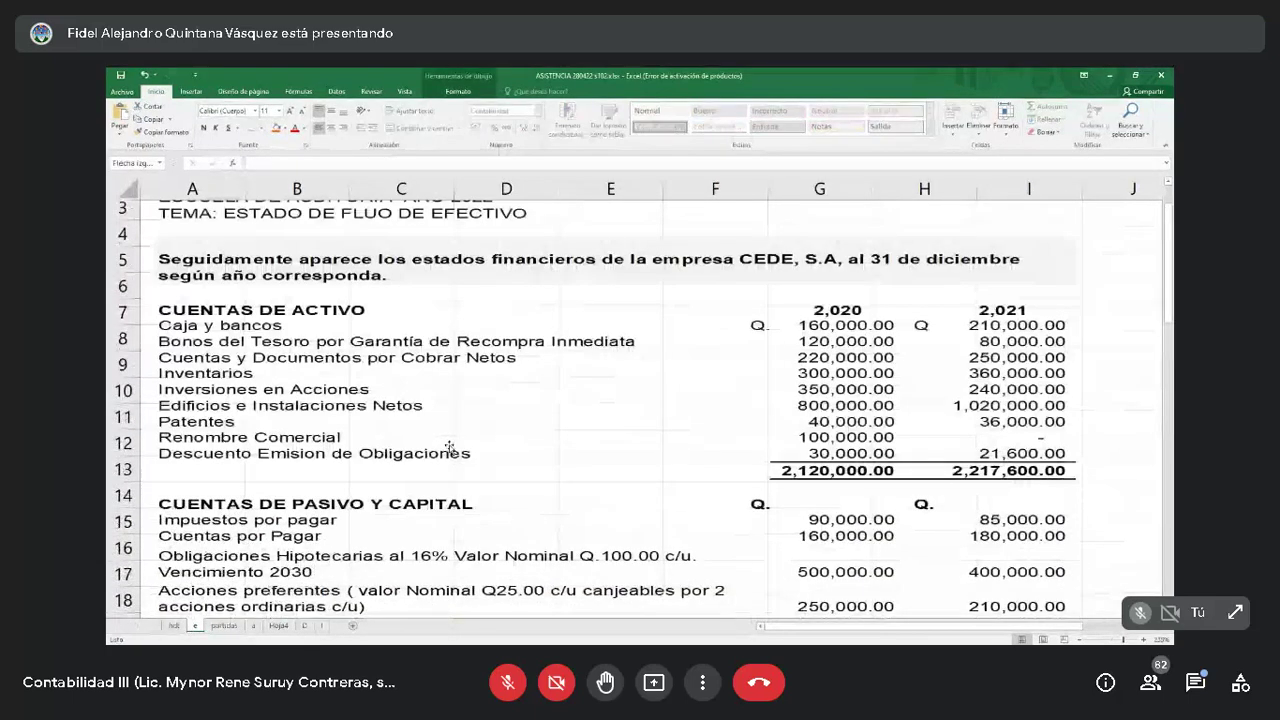
scroll(450, 448, down, 1)
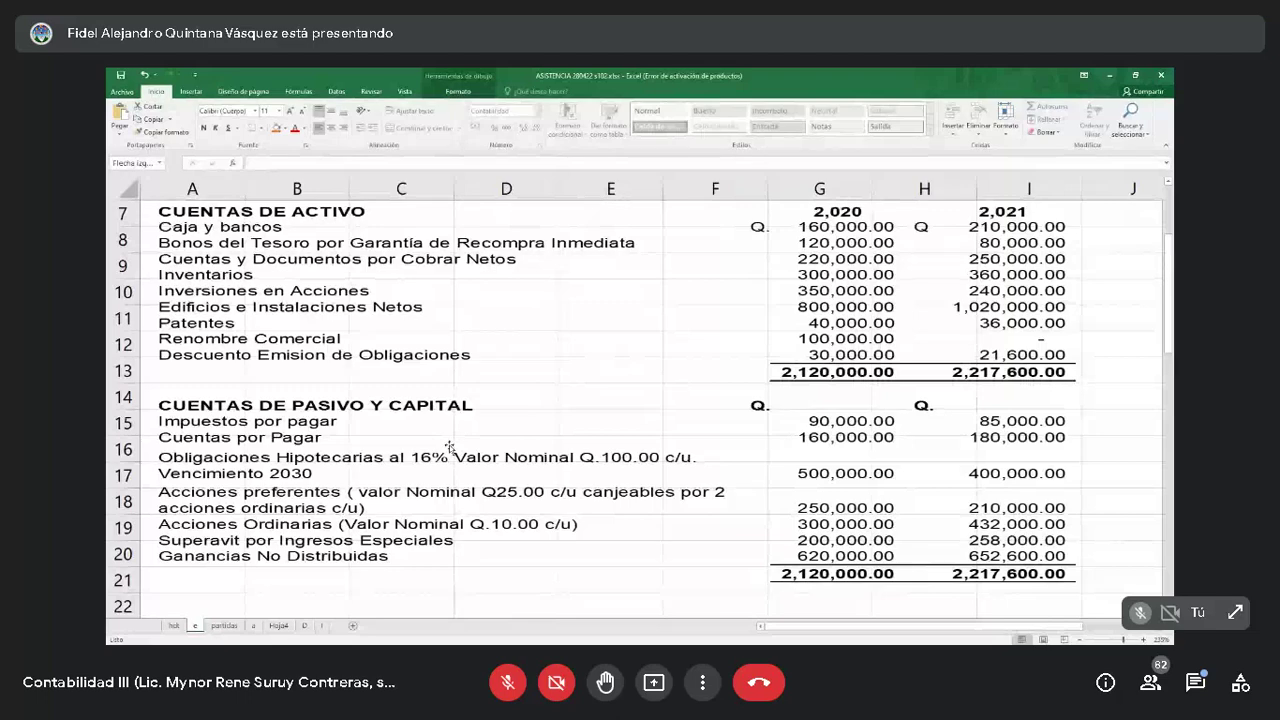
click(175, 627)
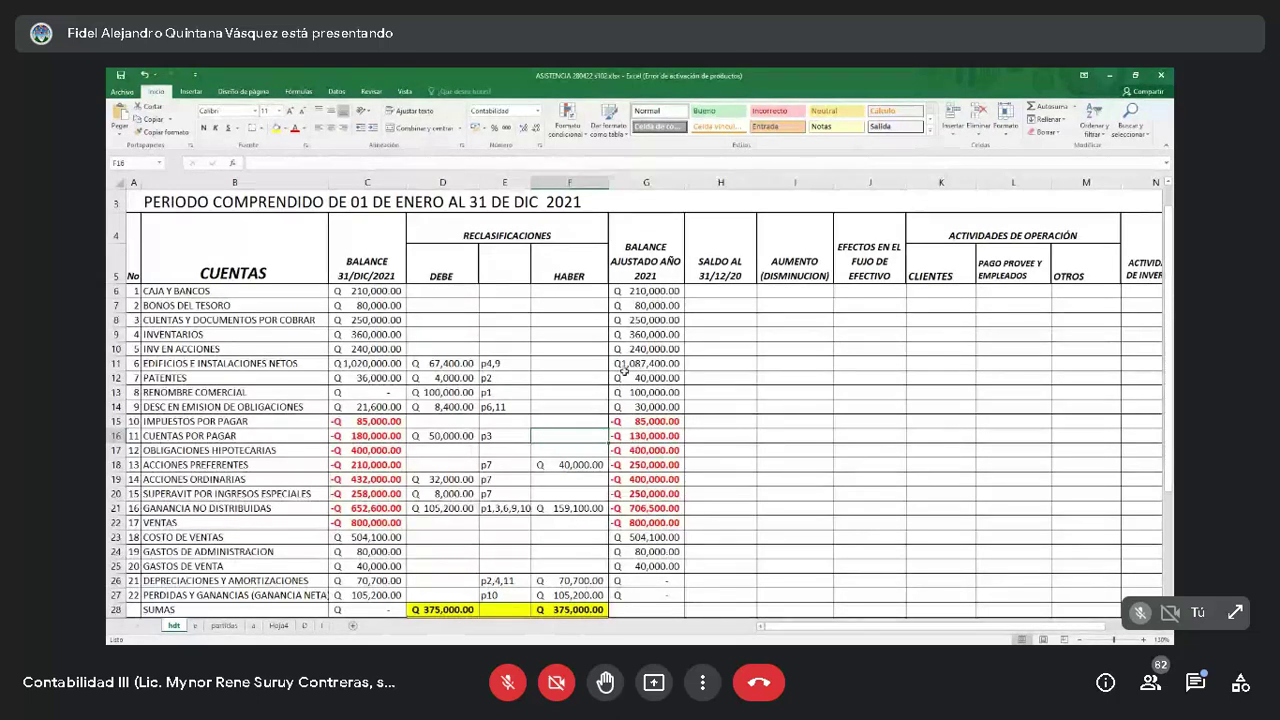
click(711, 292)
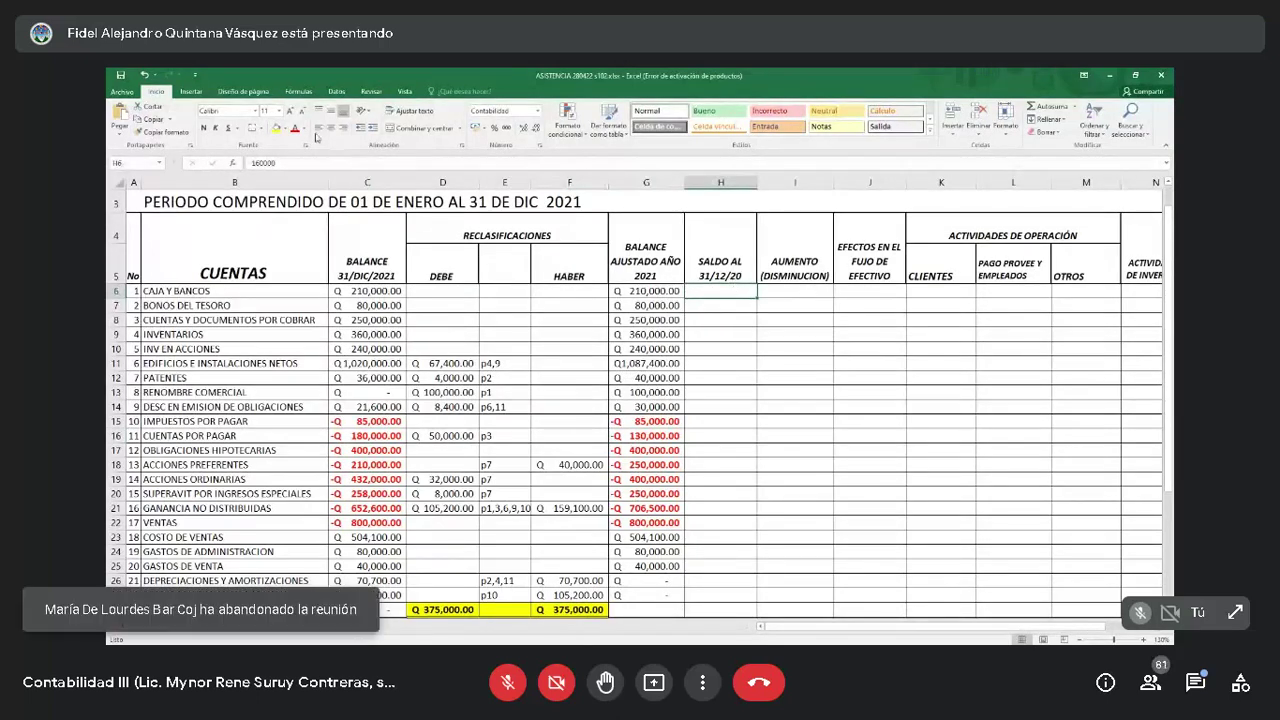
click(304, 129)
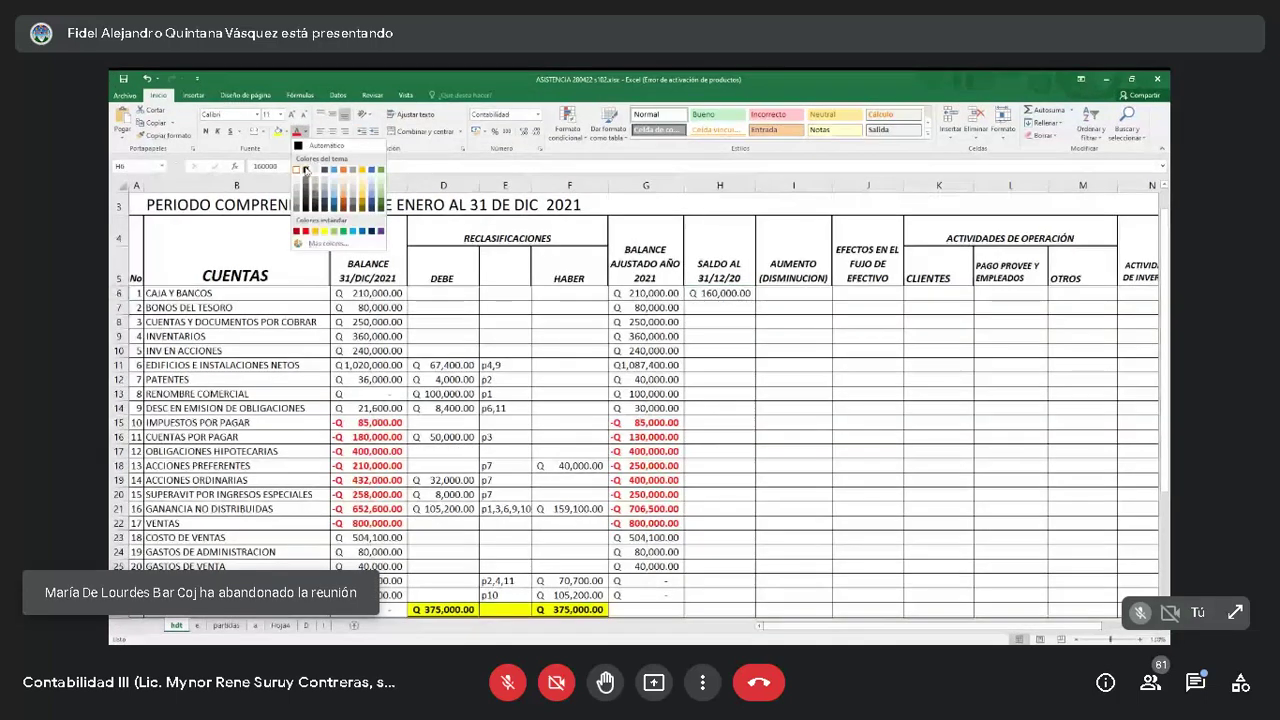
click(304, 163)
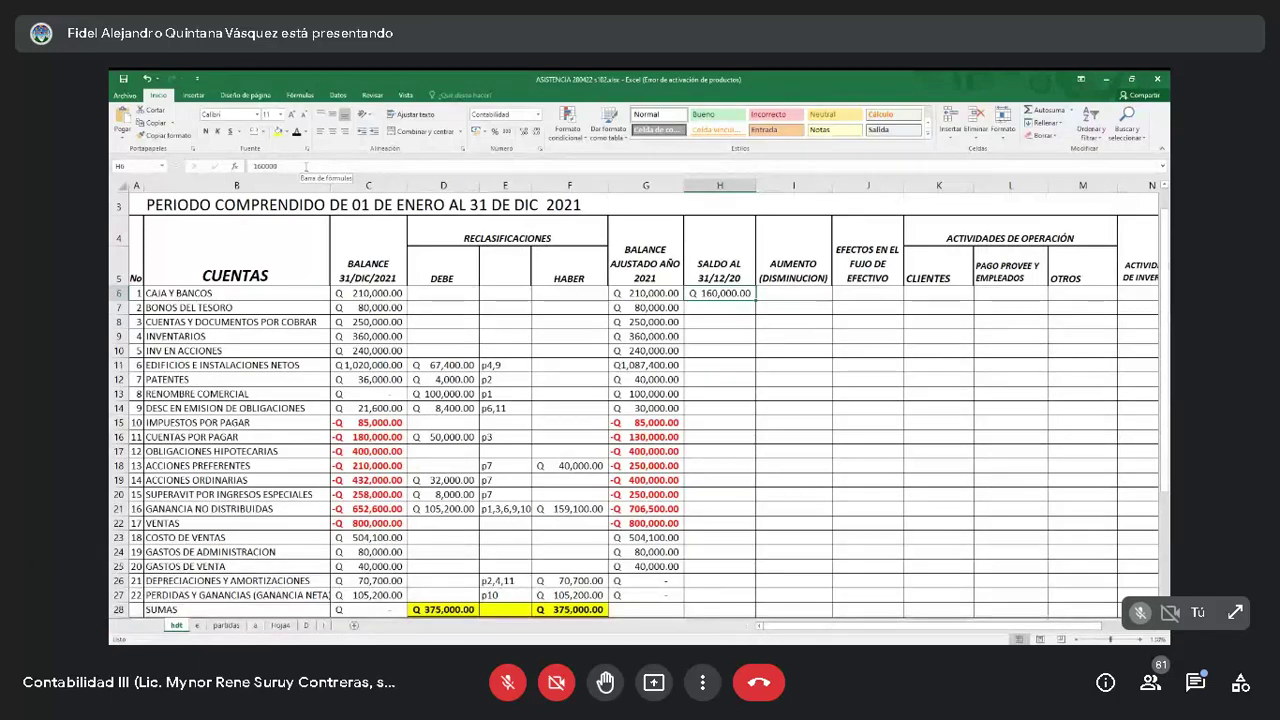
On sheet e, shift the financial statements picture slightly left, widen column G and fill it yellow to mark the 2020 balances.
click(197, 625)
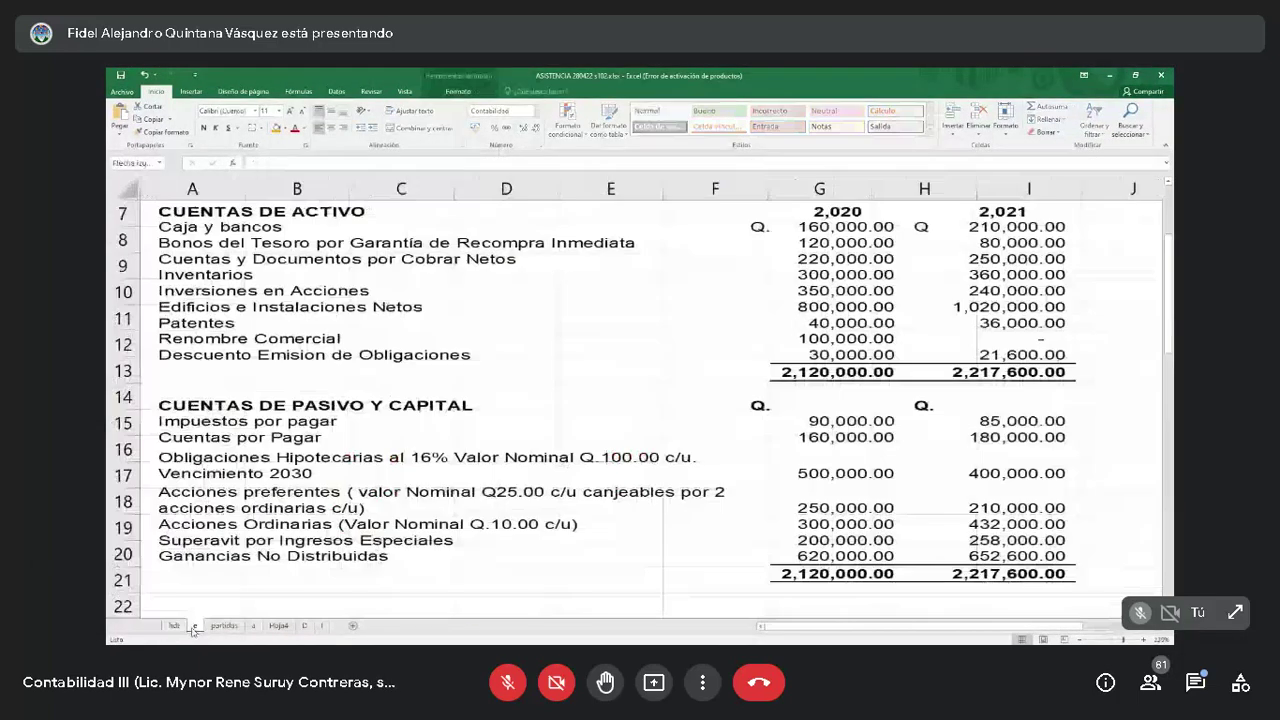
scroll(388, 470, up, 3)
scroll(388, 470, down, 1)
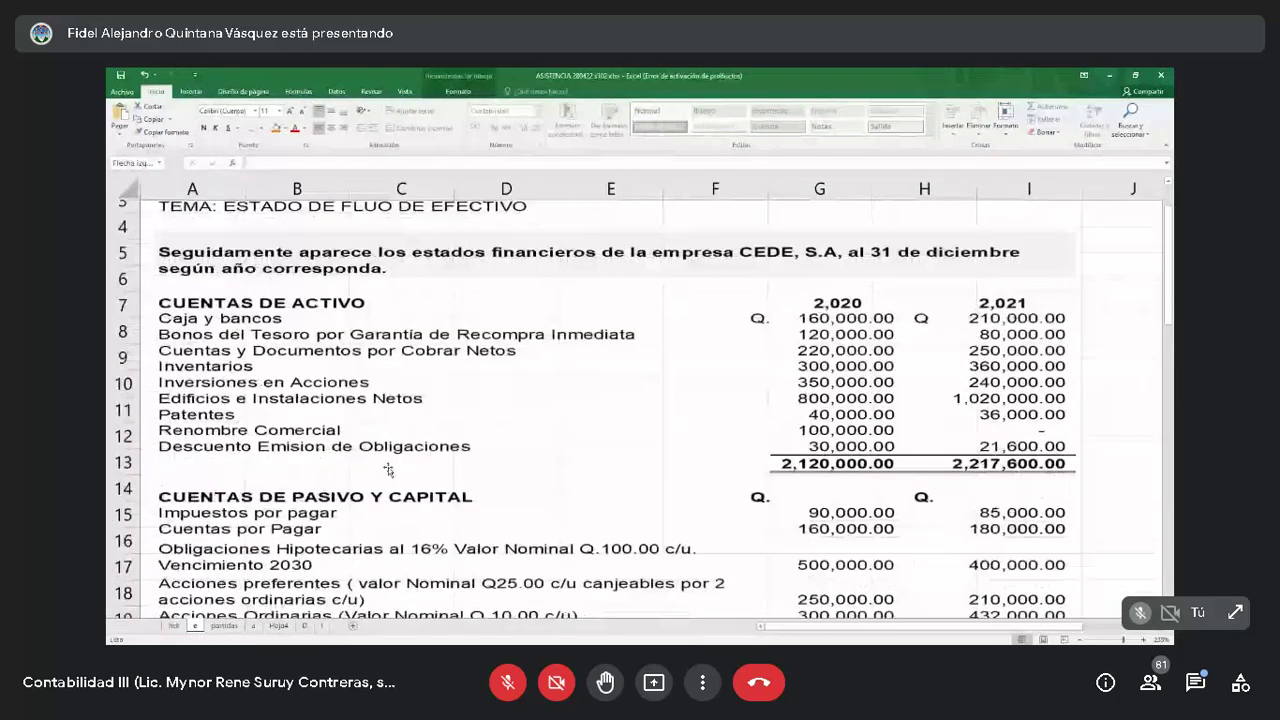
scroll(380, 466, down, 1)
click(821, 190)
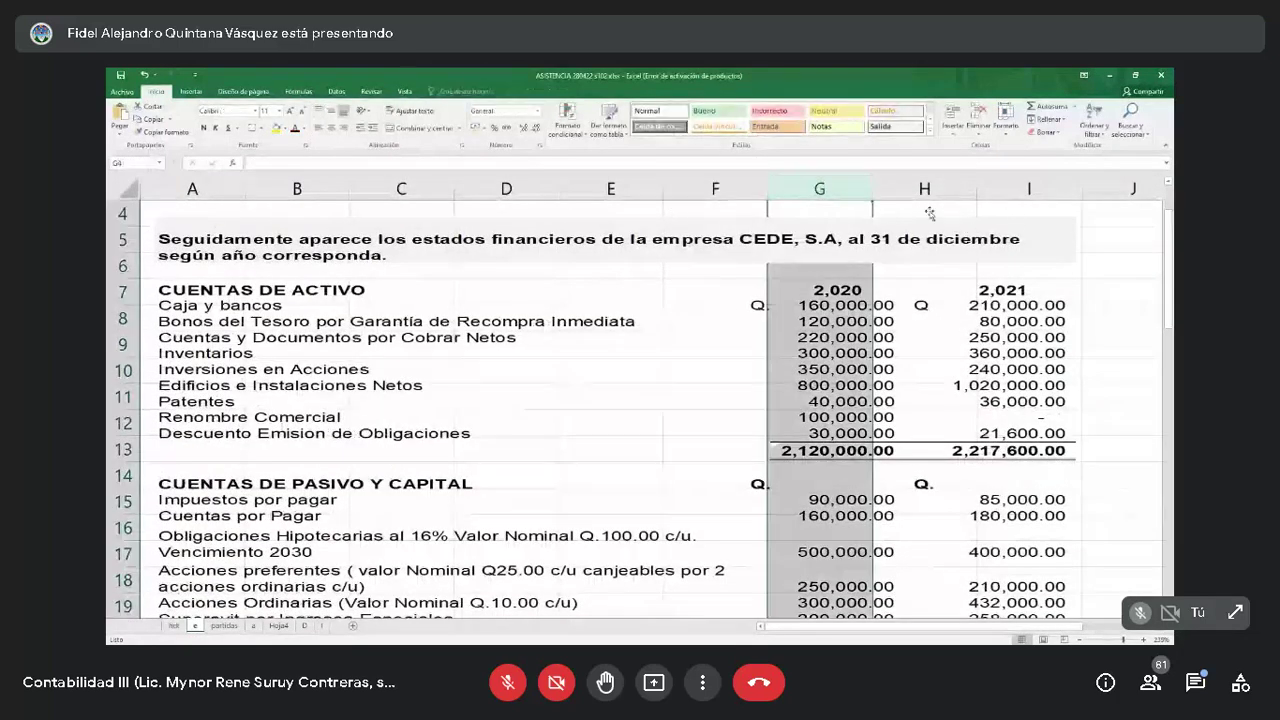
drag(815, 258, 797, 260)
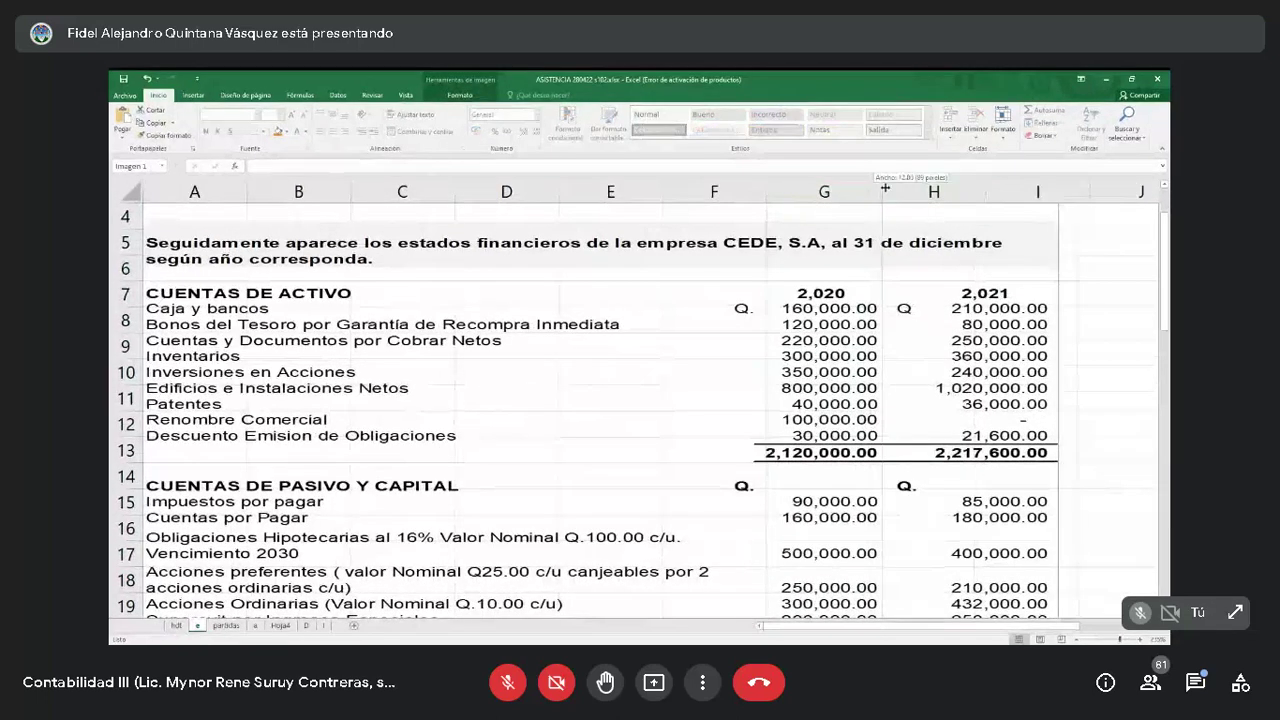
click(872, 188)
click(282, 128)
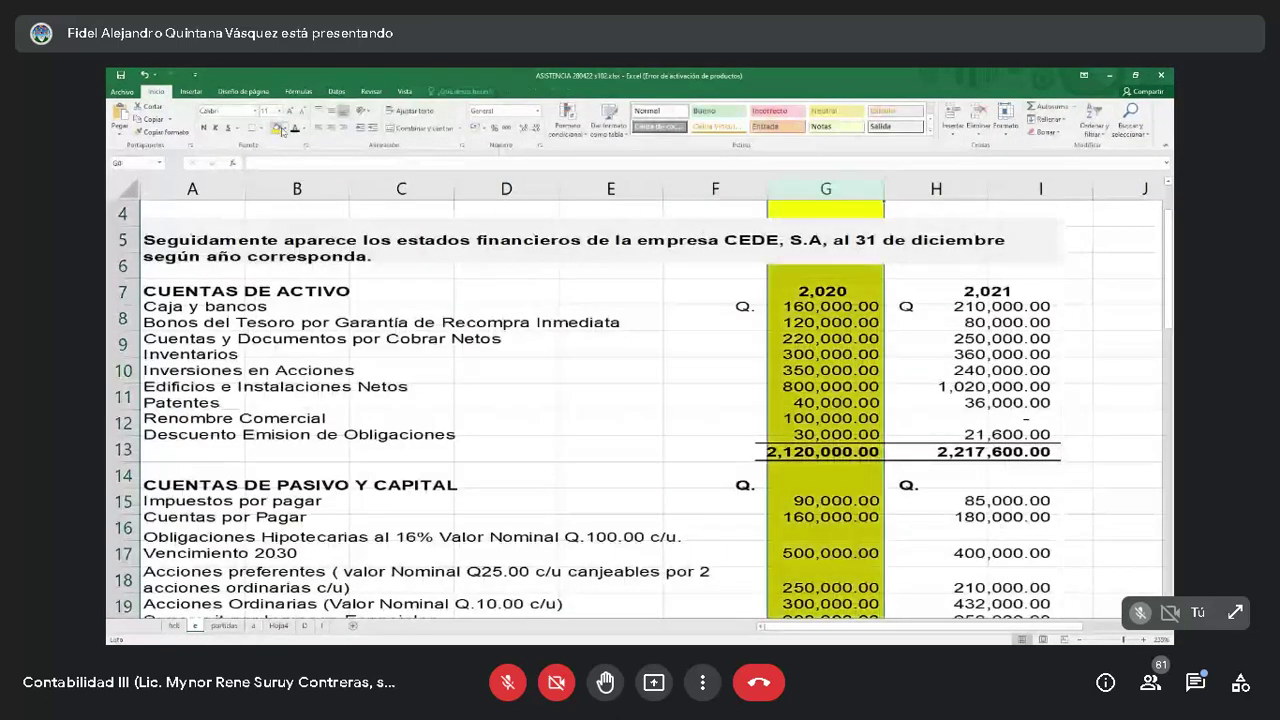
click(1105, 296)
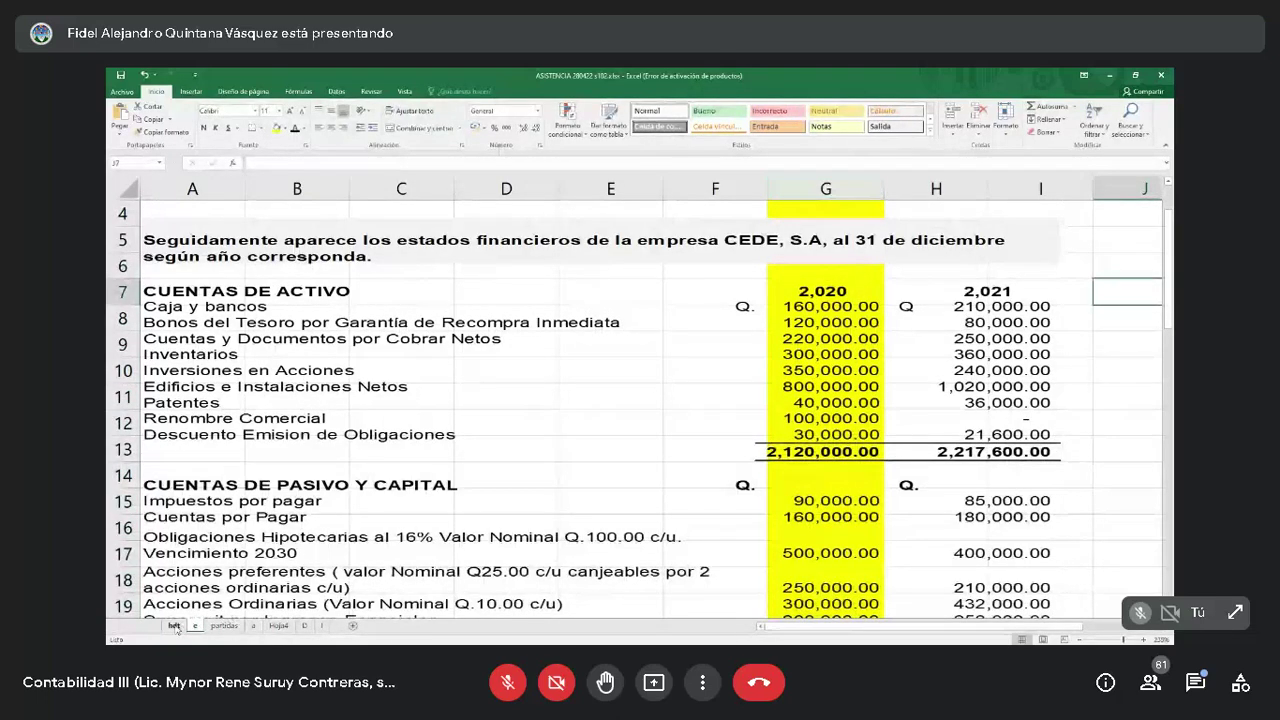
Move the hdt sheet so that it sits between sheets e and partidas.
click(224, 625)
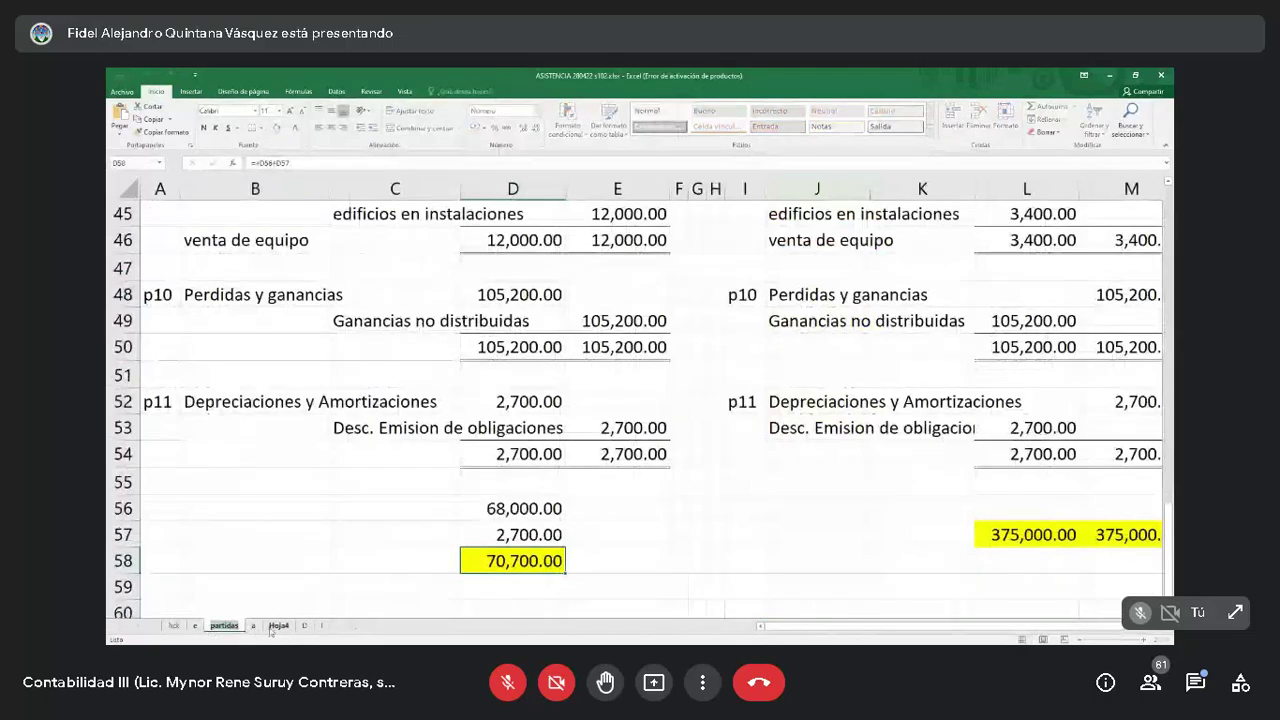
click(174, 626)
key(ctrl+Page_Down)
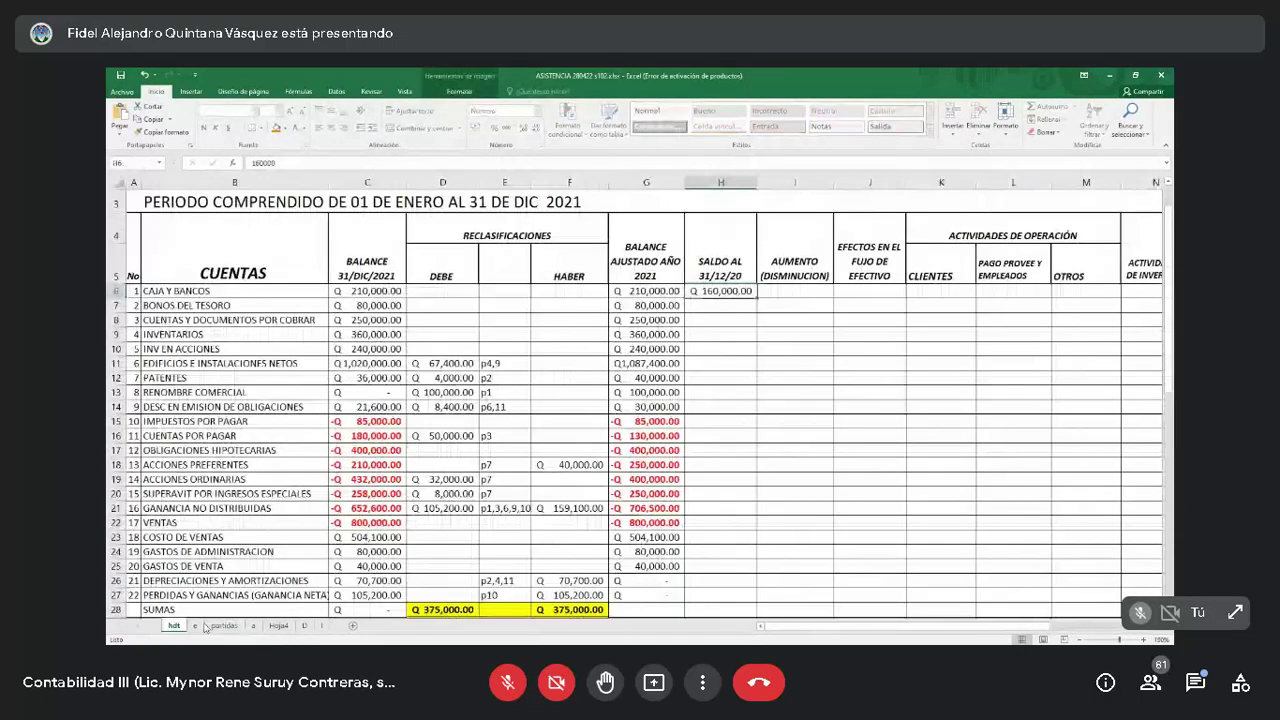
key(ctrl+Page_Down)
click(190, 625)
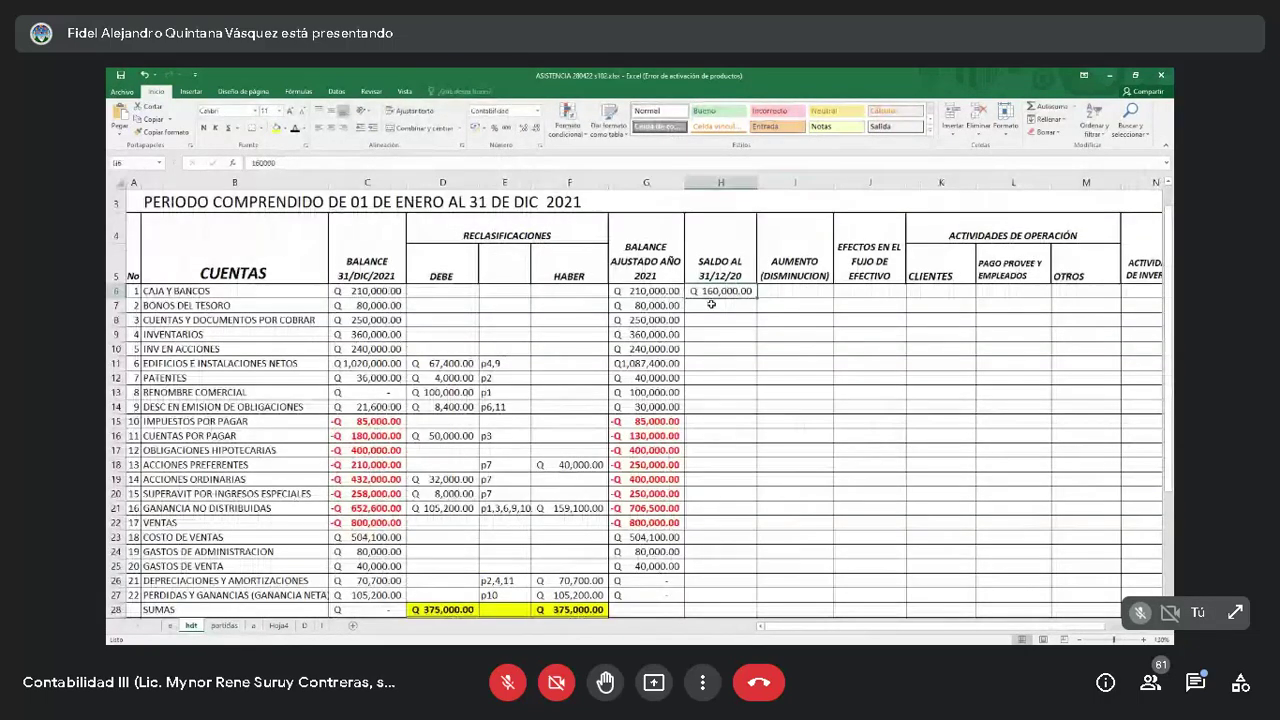
Set the font of the SALDO AL 31/12/20 asset balances in H7:H14 on hdt to black.
click(711, 304)
text(120000)
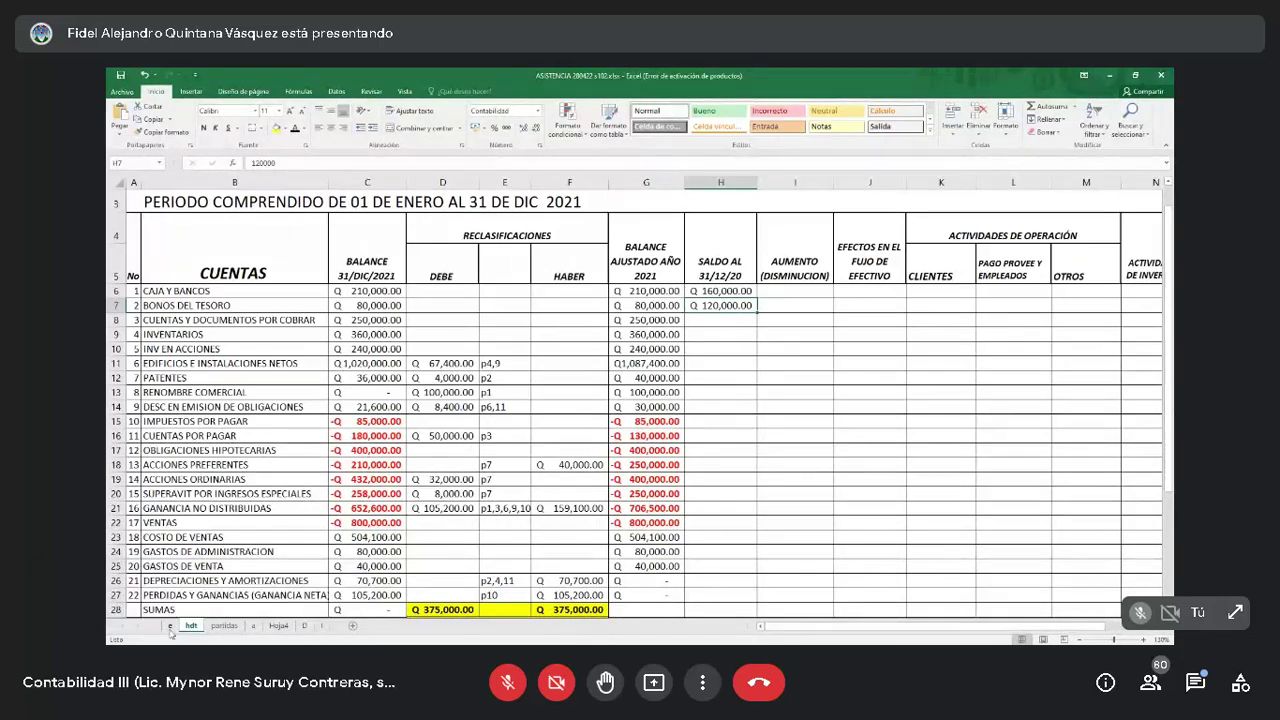
drag(720, 321, 702, 415)
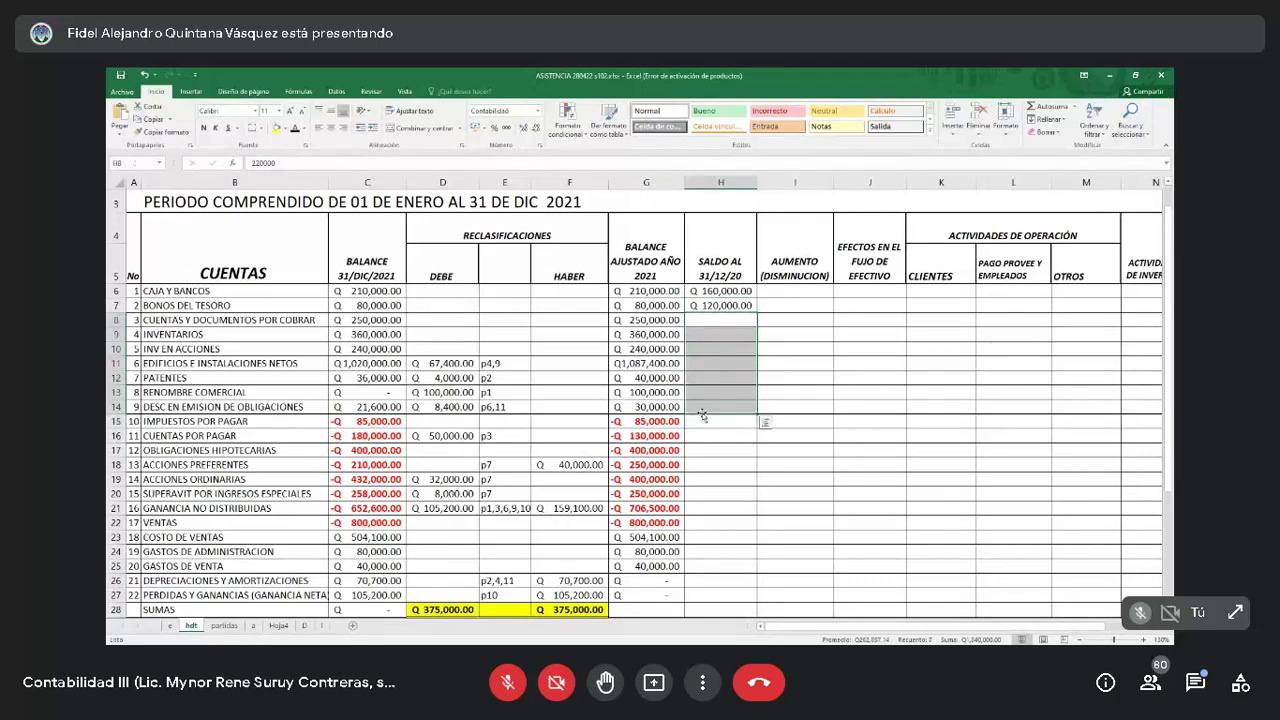
key(ctrl+v)
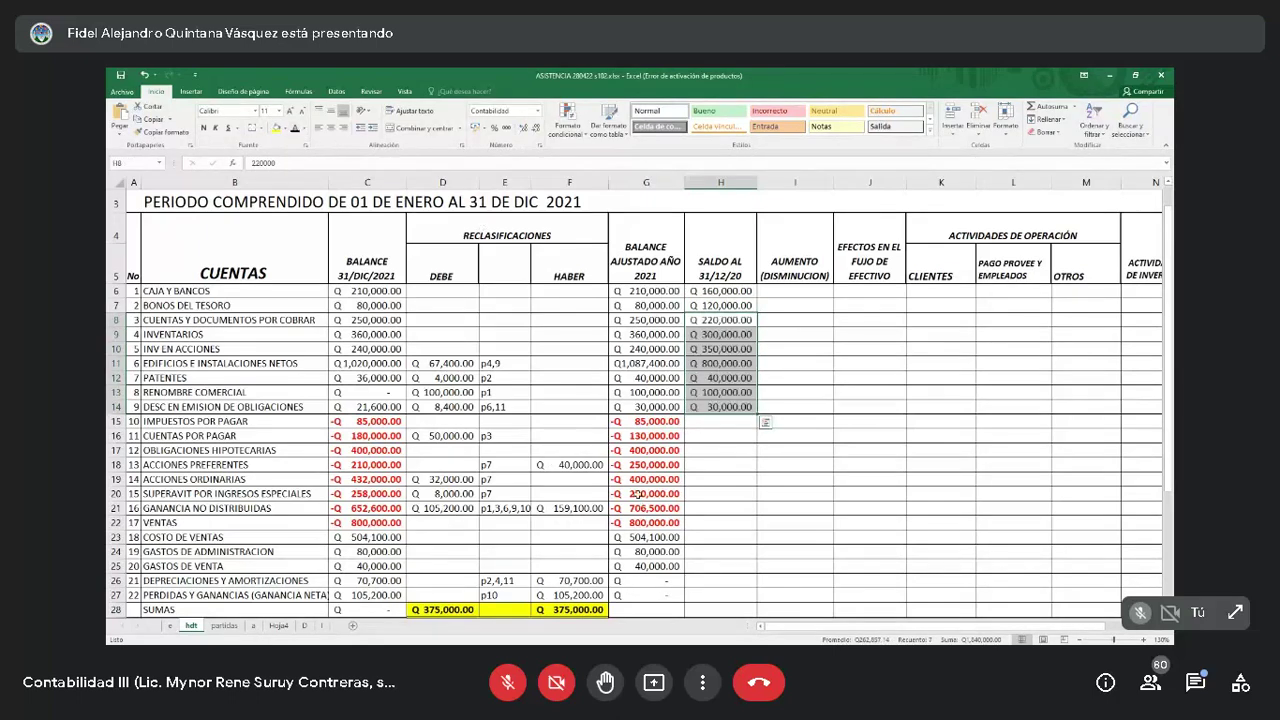
Set the font of the SALDO AL 31/12/20 liability and equity balances in H15:H21 on hdt to red.
click(706, 422)
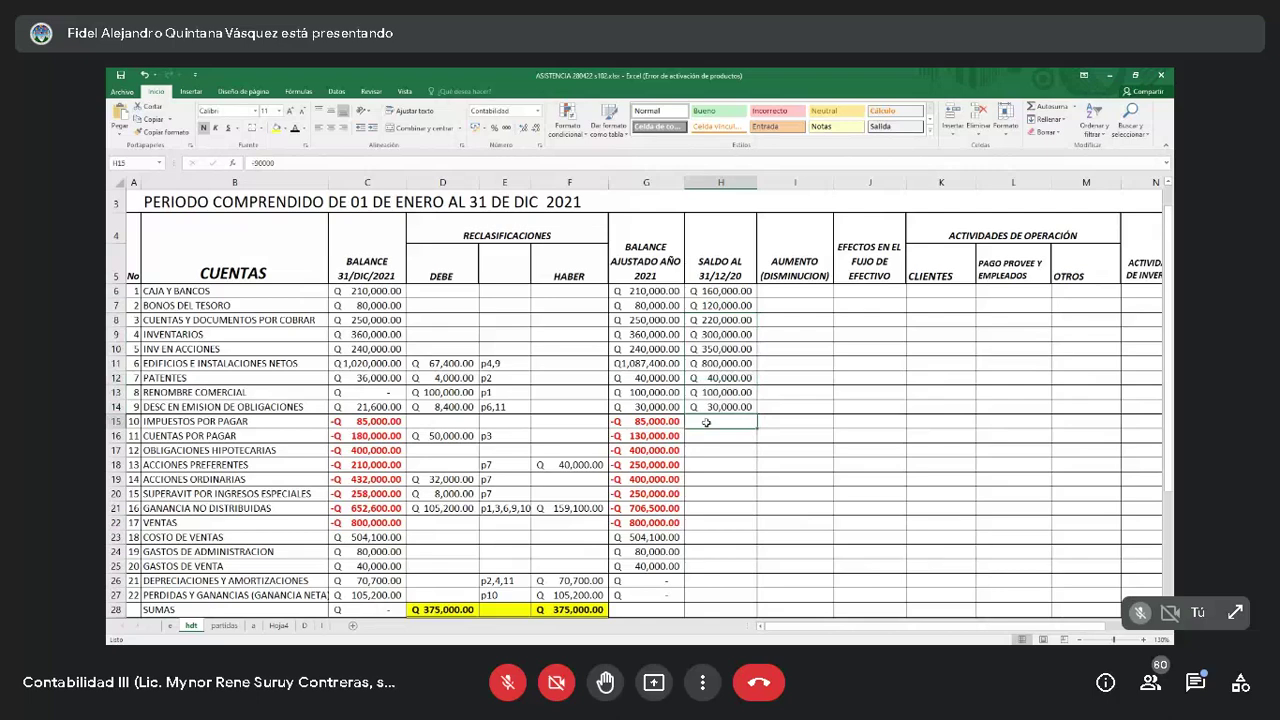
drag(706, 422, 706, 522)
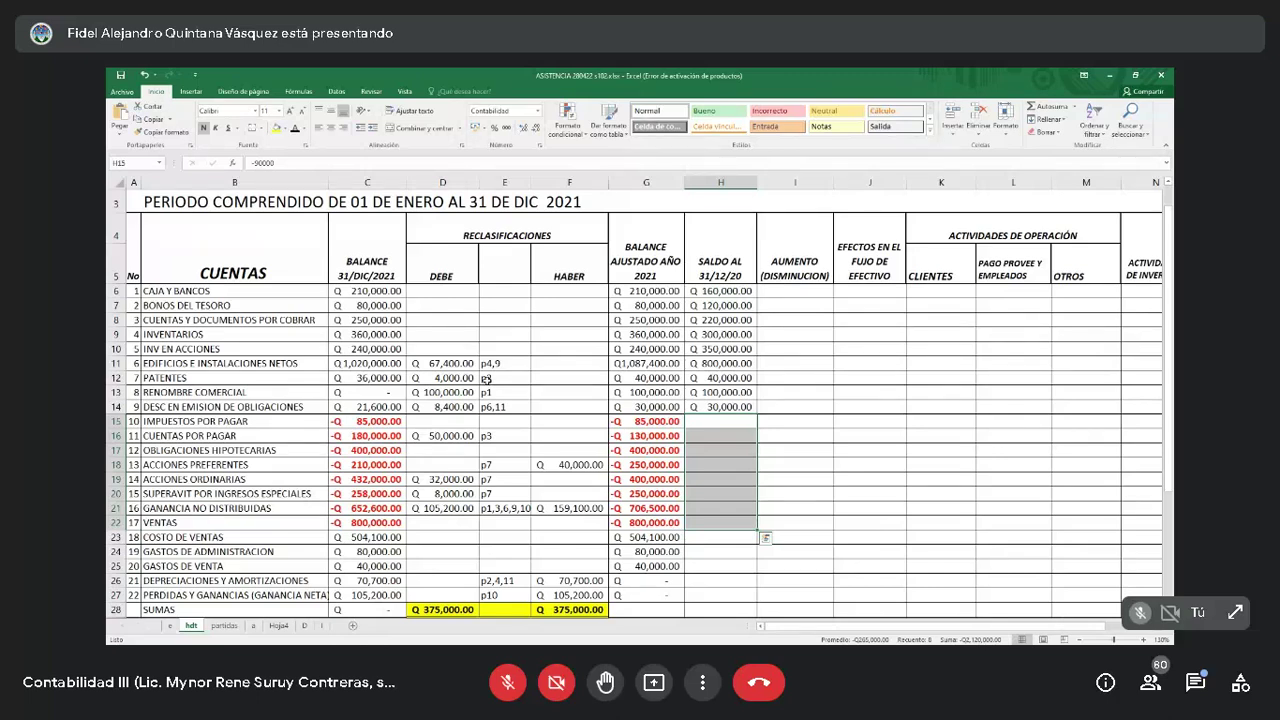
key(shift+Up)
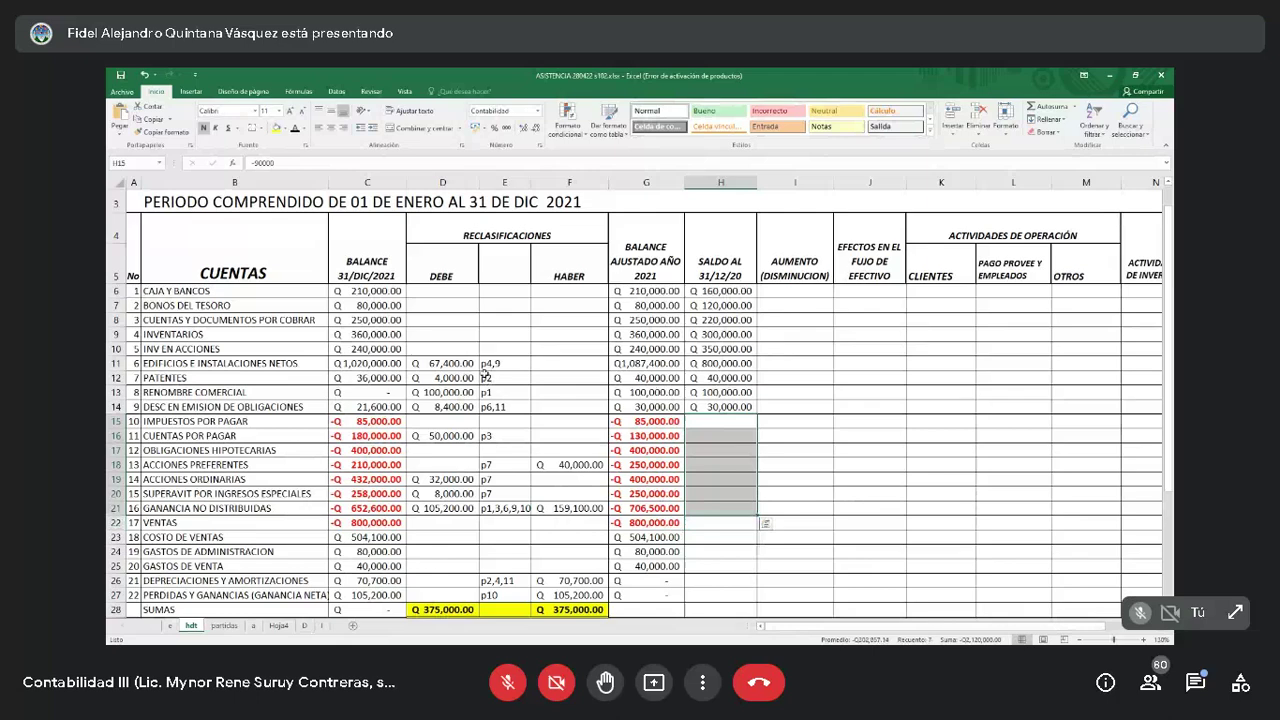
click(296, 130)
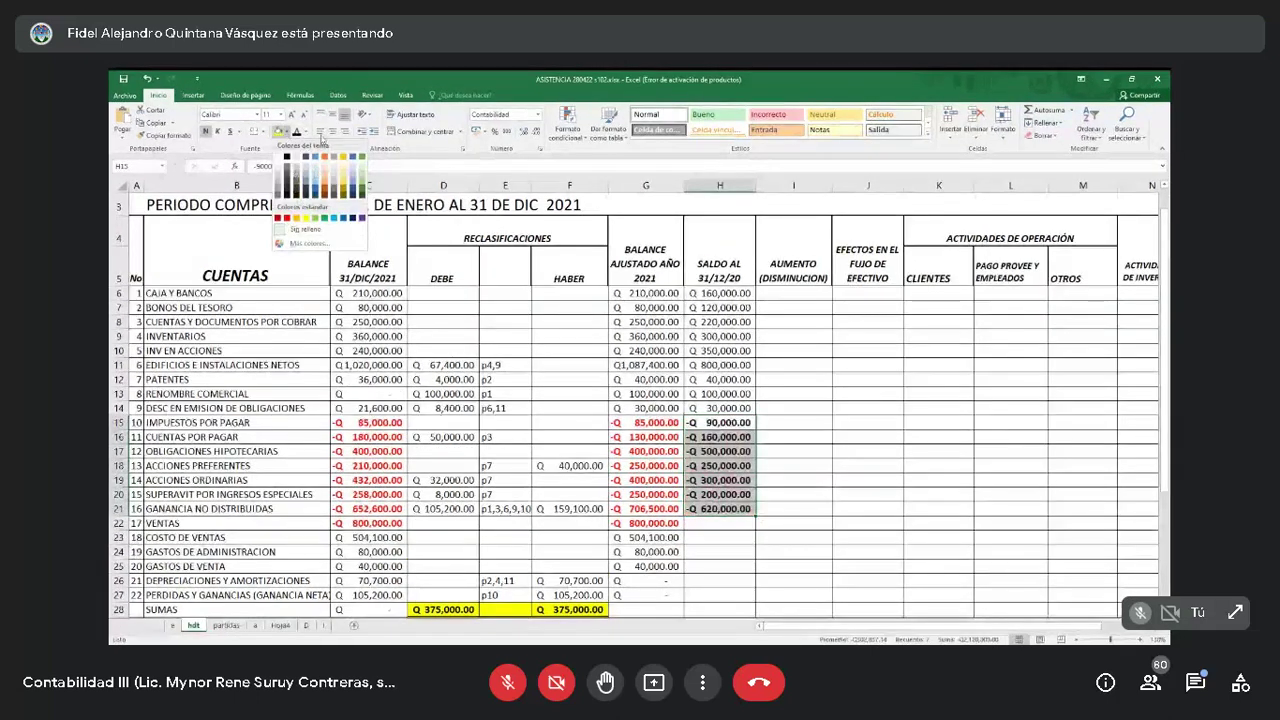
click(285, 129)
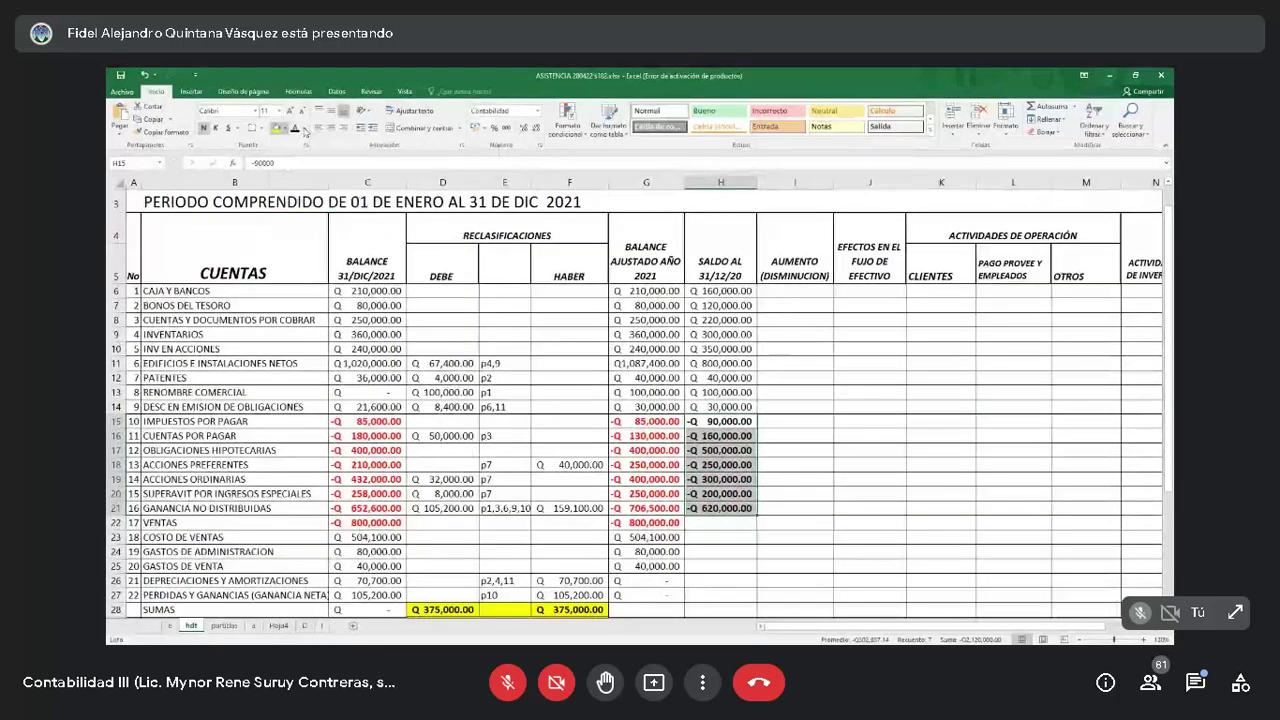
click(307, 232)
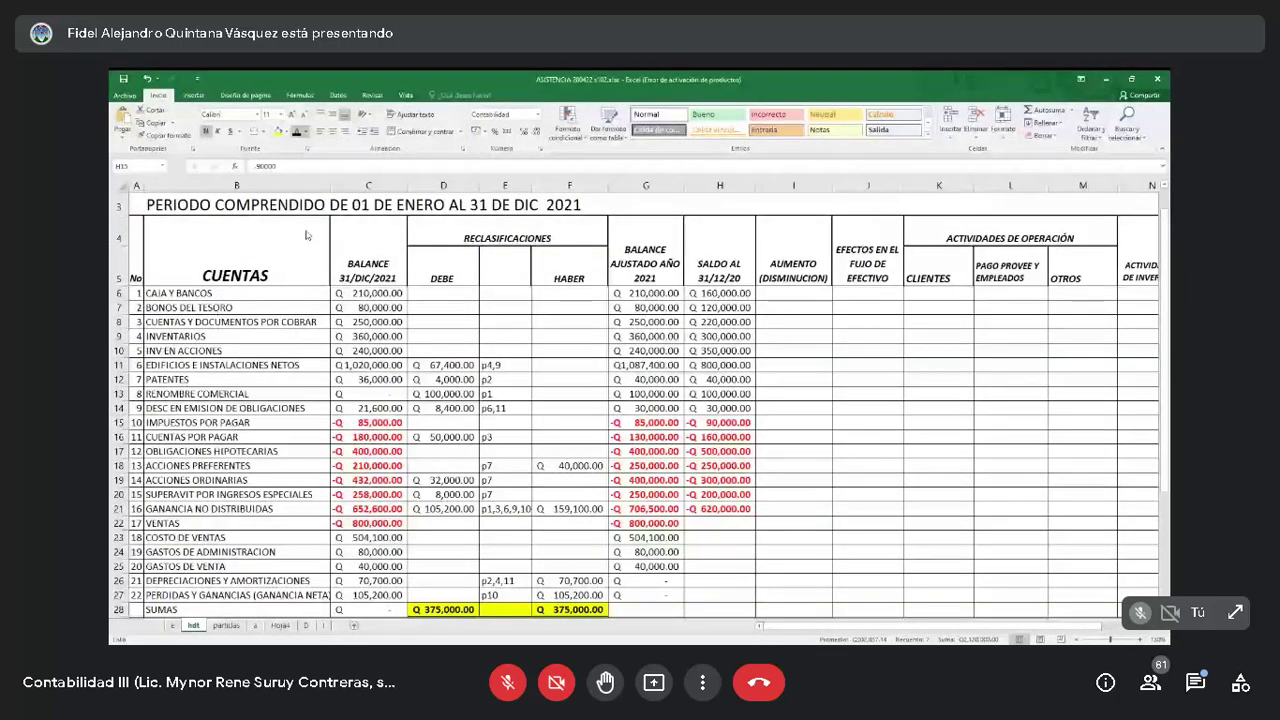
Set the font of the SALDO AL 31/12/20 cells from Ventas down to SUMAS, H22:H28, to black.
click(646, 422)
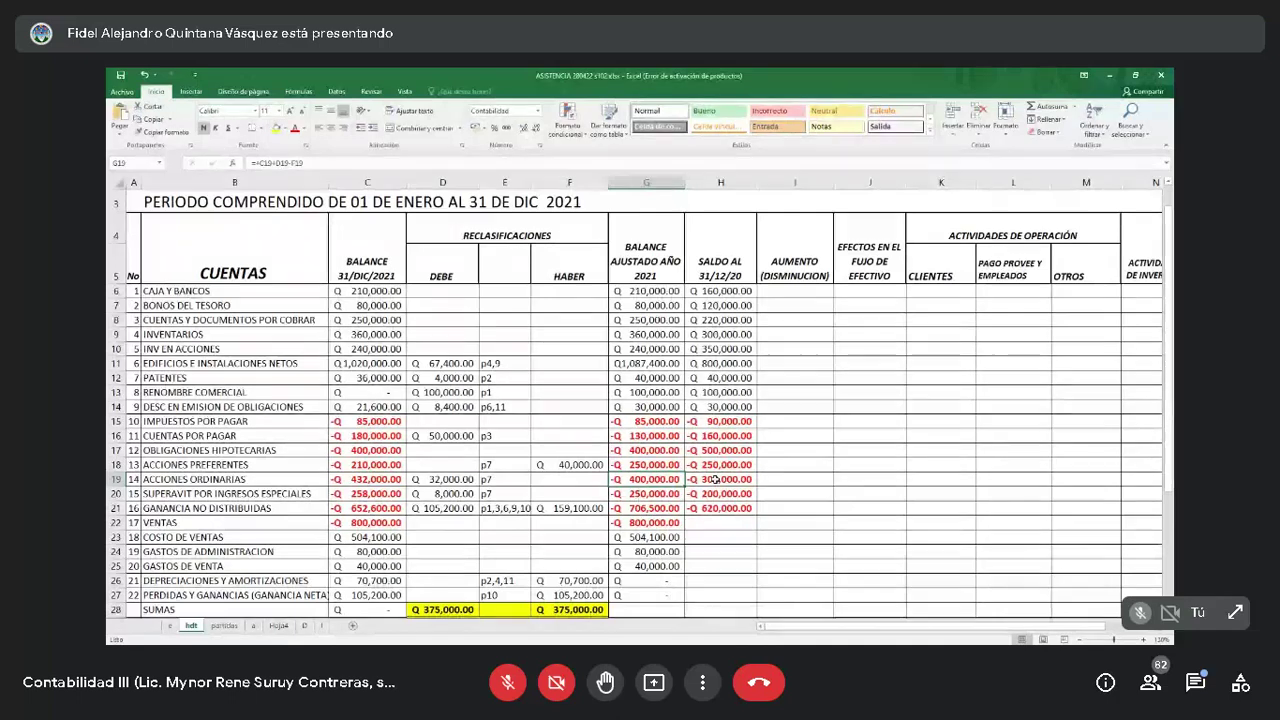
scroll(746, 502, down, 2)
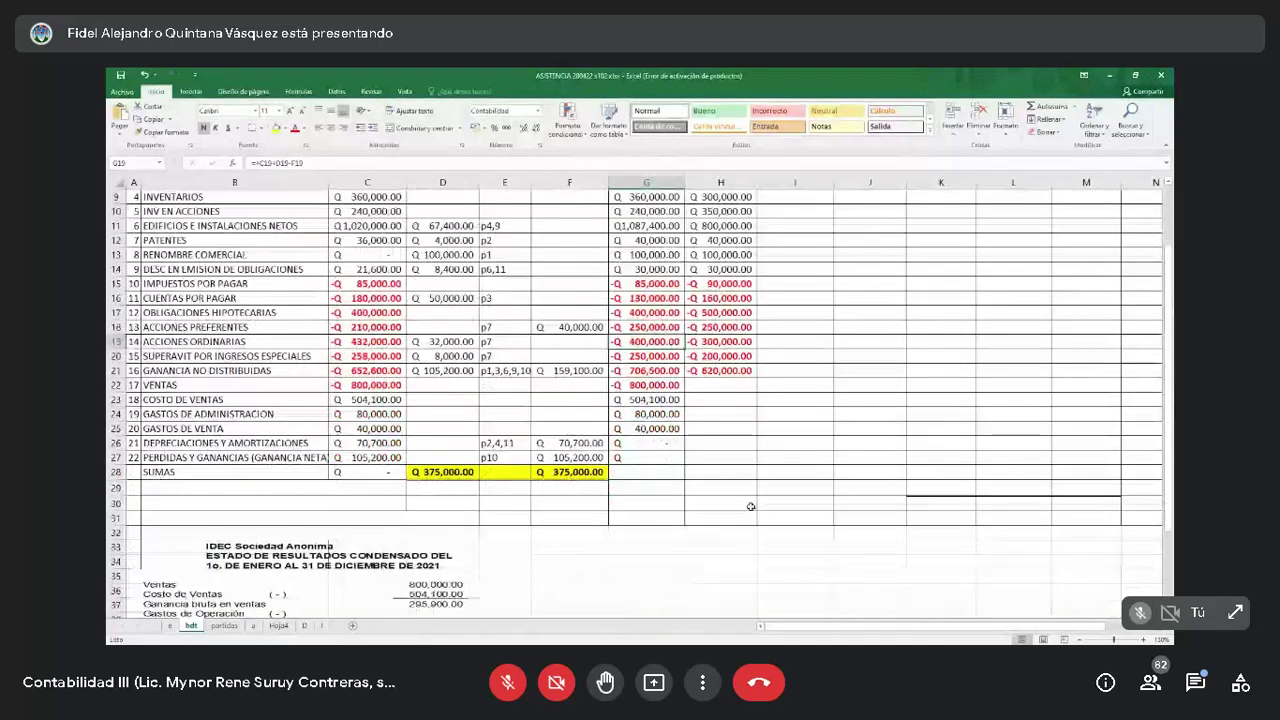
click(721, 386)
key(shift+Down)
key(shift+Down)
key(shift+Down)
key(shift+Down)
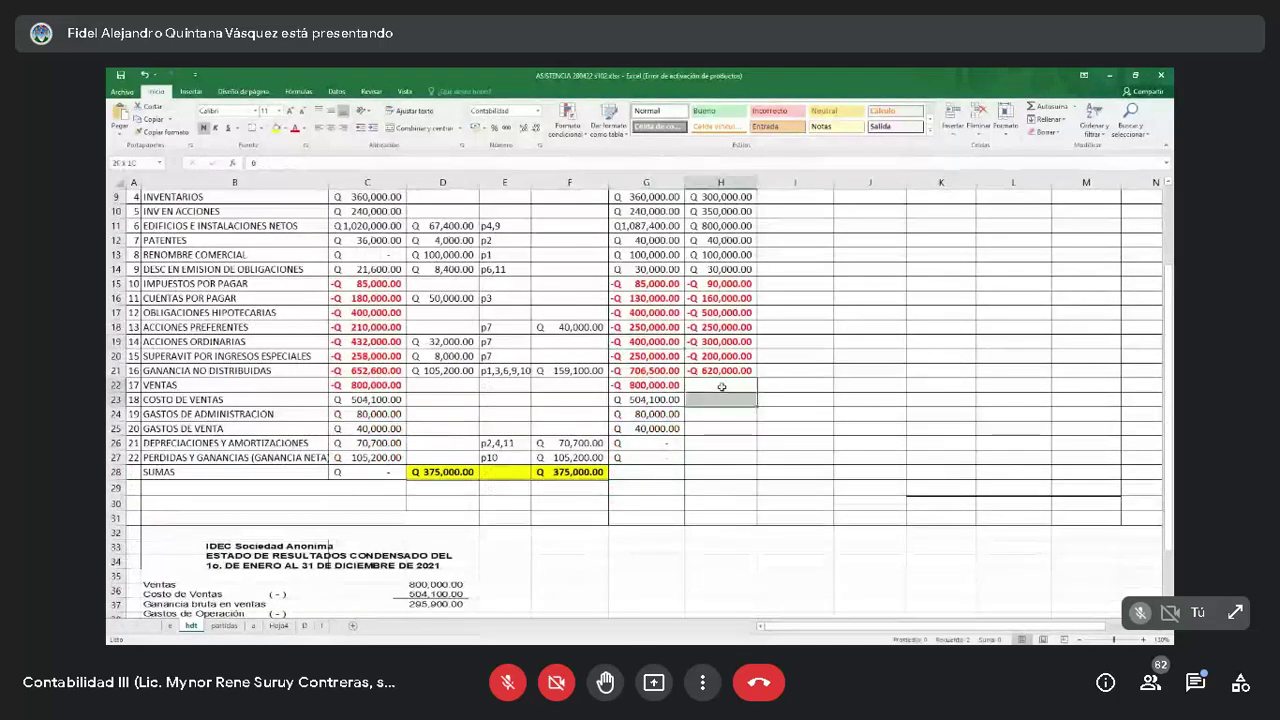
key(shift+Down)
key(shift+Down)
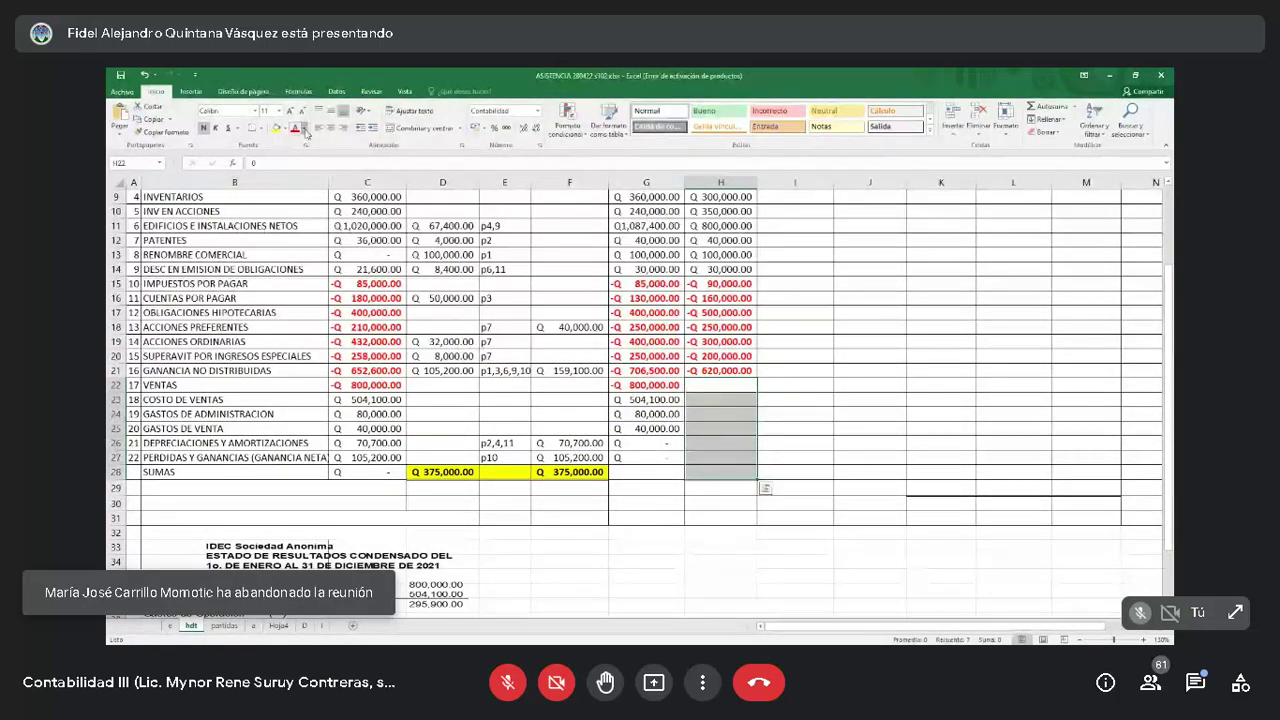
click(306, 131)
click(320, 147)
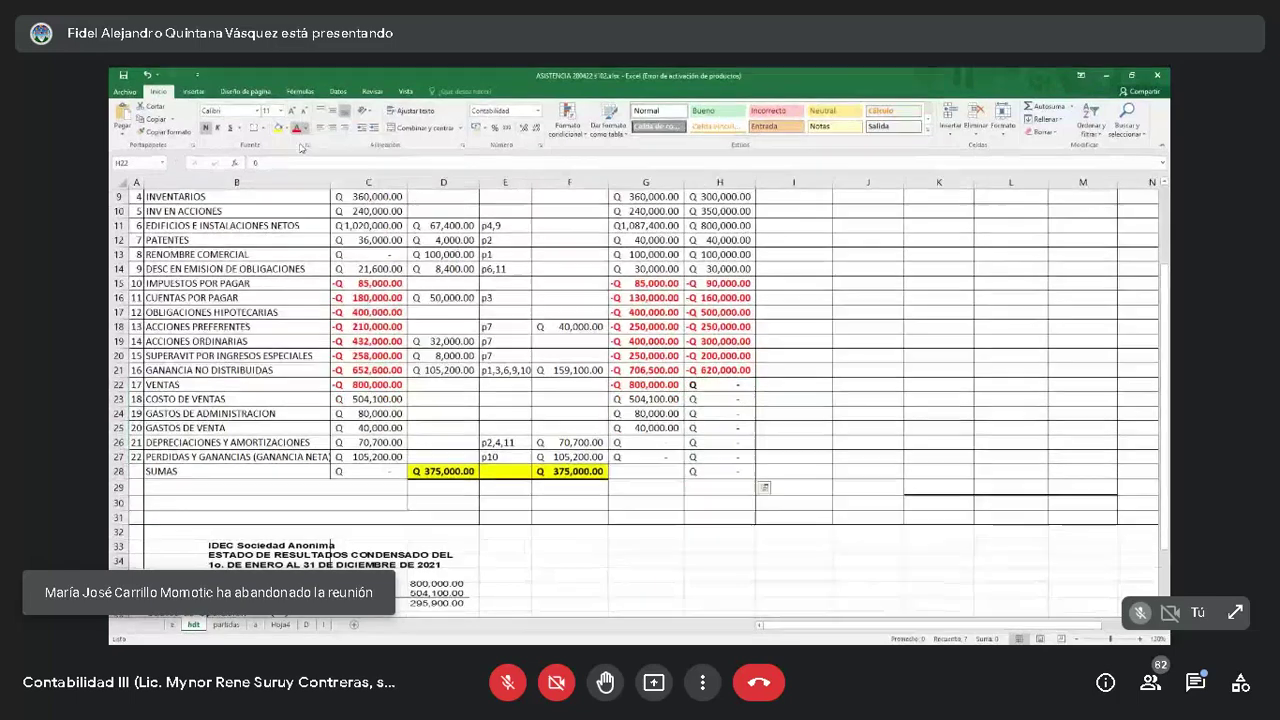
Total the SALDO AL 31/12/20 column in the SUMAS row, H28, with =SUMA(H6:H27).
scroll(744, 340, up, 1)
click(744, 334)
scroll(744, 340, up, 3)
scroll(744, 340, down, 2)
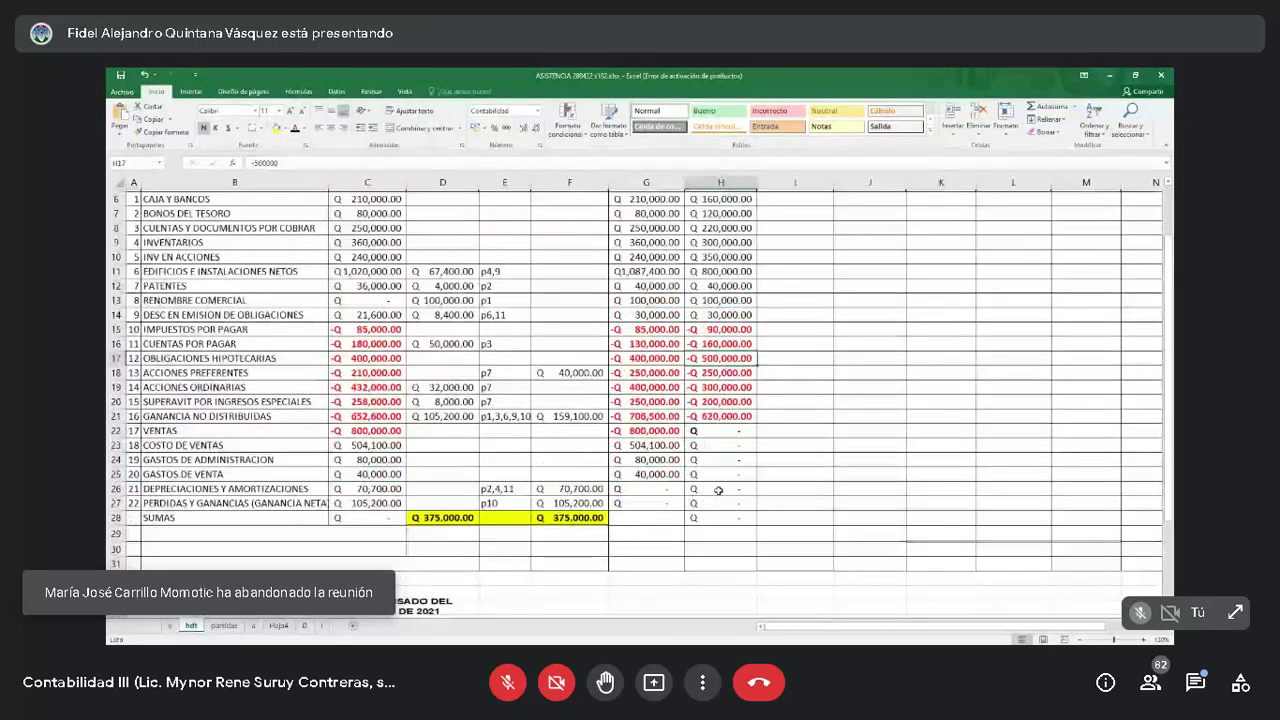
click(720, 515)
key(alt+equal)
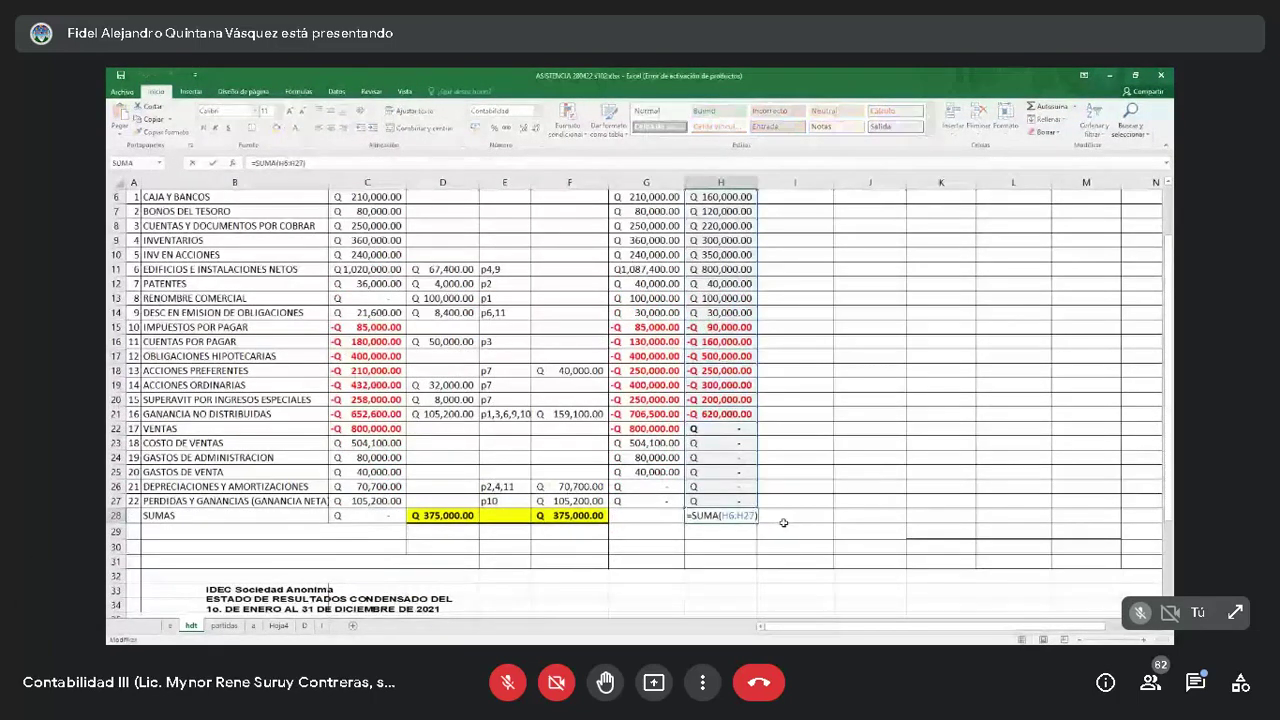
scroll(783, 522, up, 2)
scroll(783, 522, down, 1)
key(ctrl+Return)
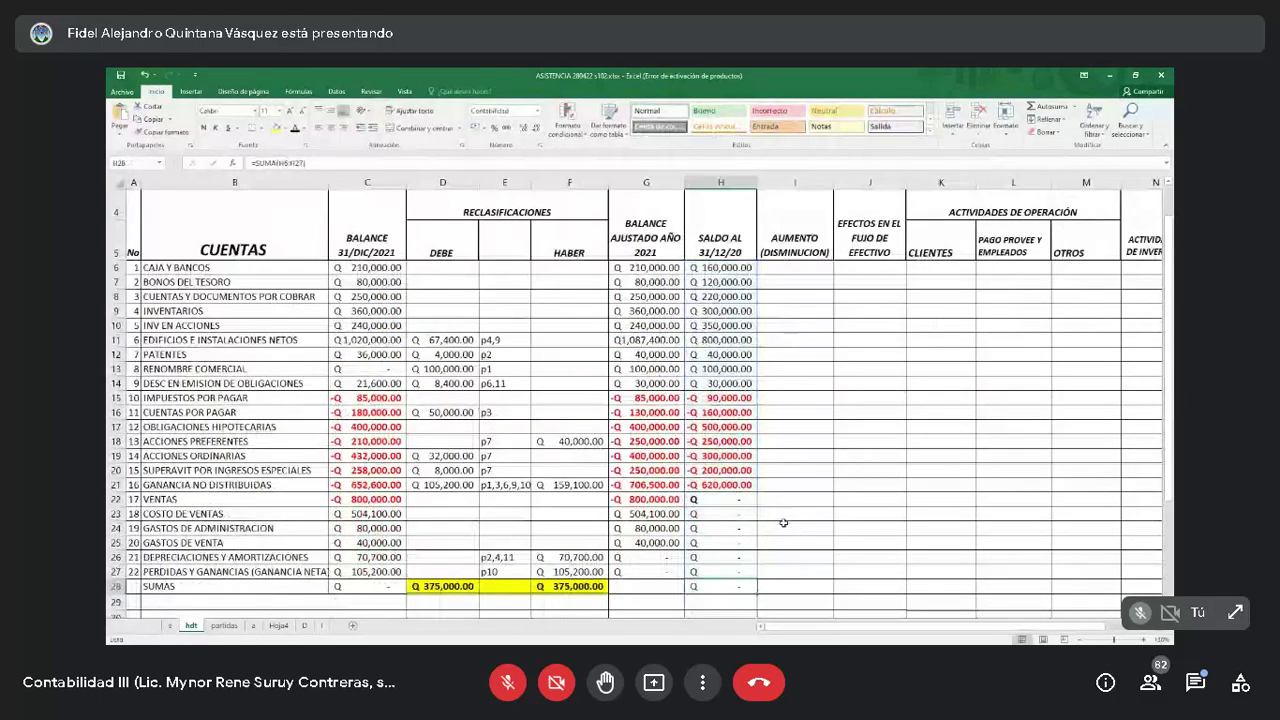
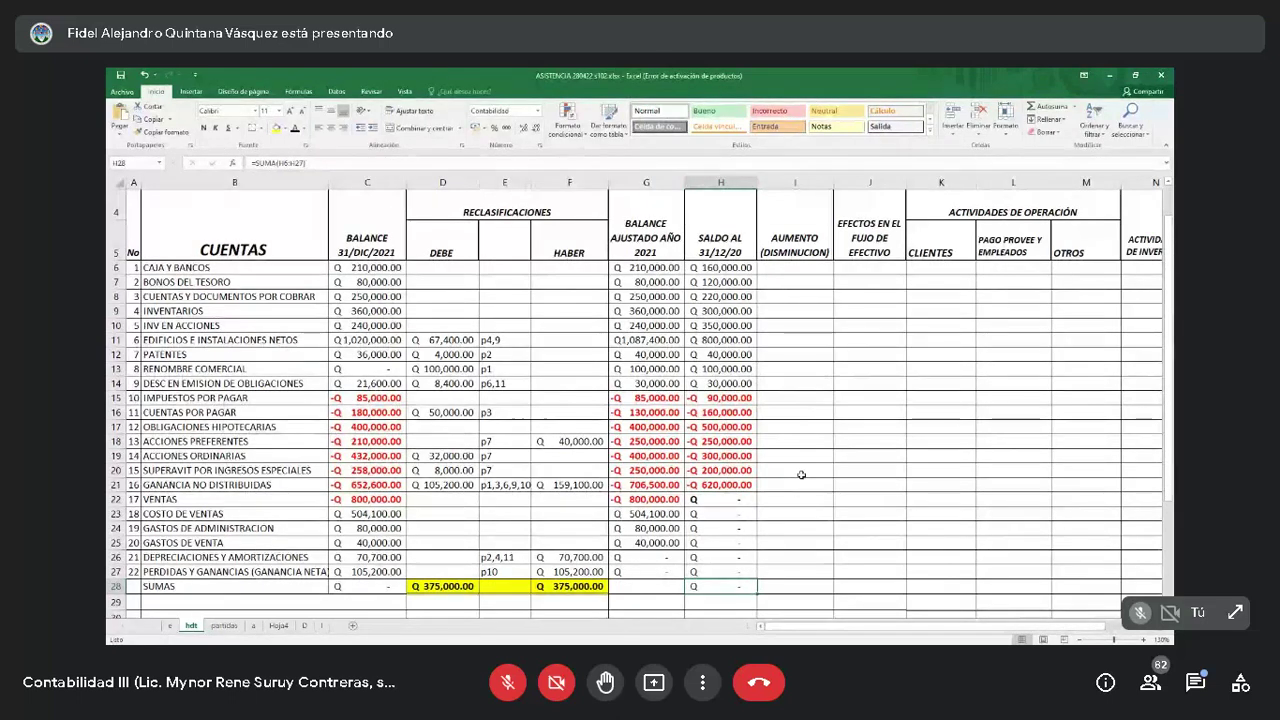
Set the font of the AUMENTO (DISMINUCION) column from I6 to I29 to black.
click(729, 309)
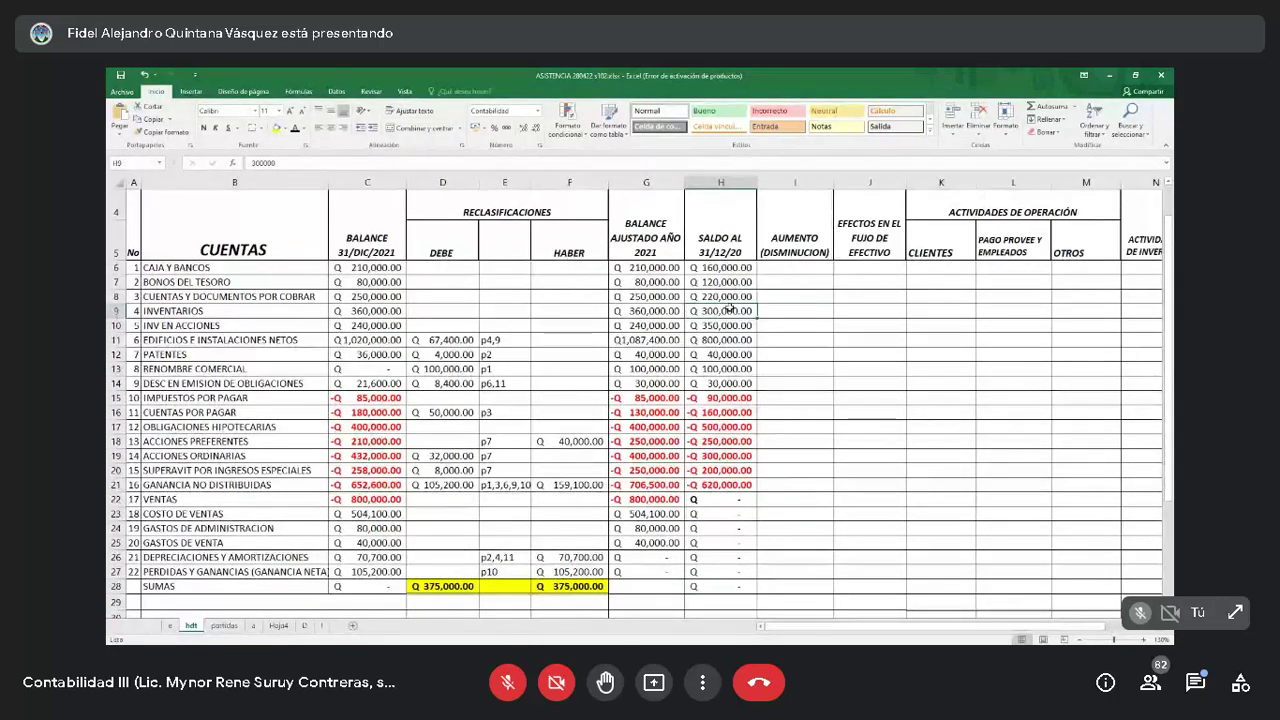
click(791, 267)
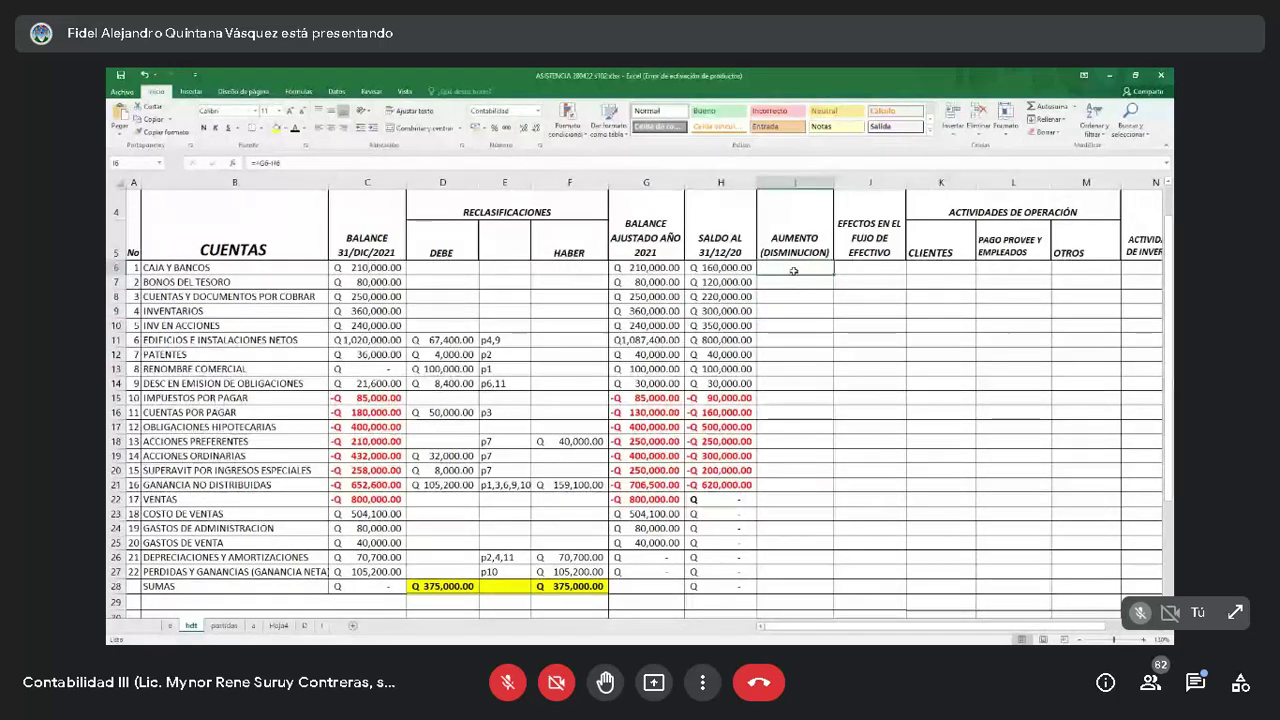
drag(799, 588, 788, 270)
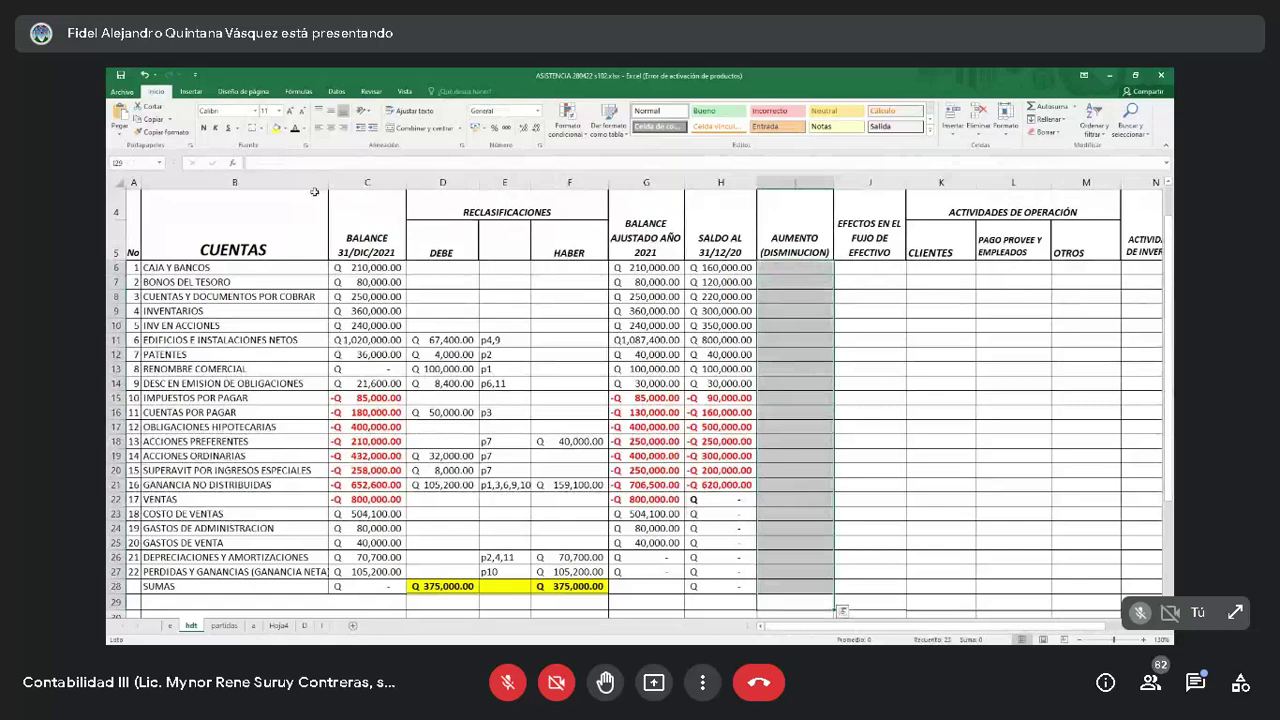
key(ctrl+d)
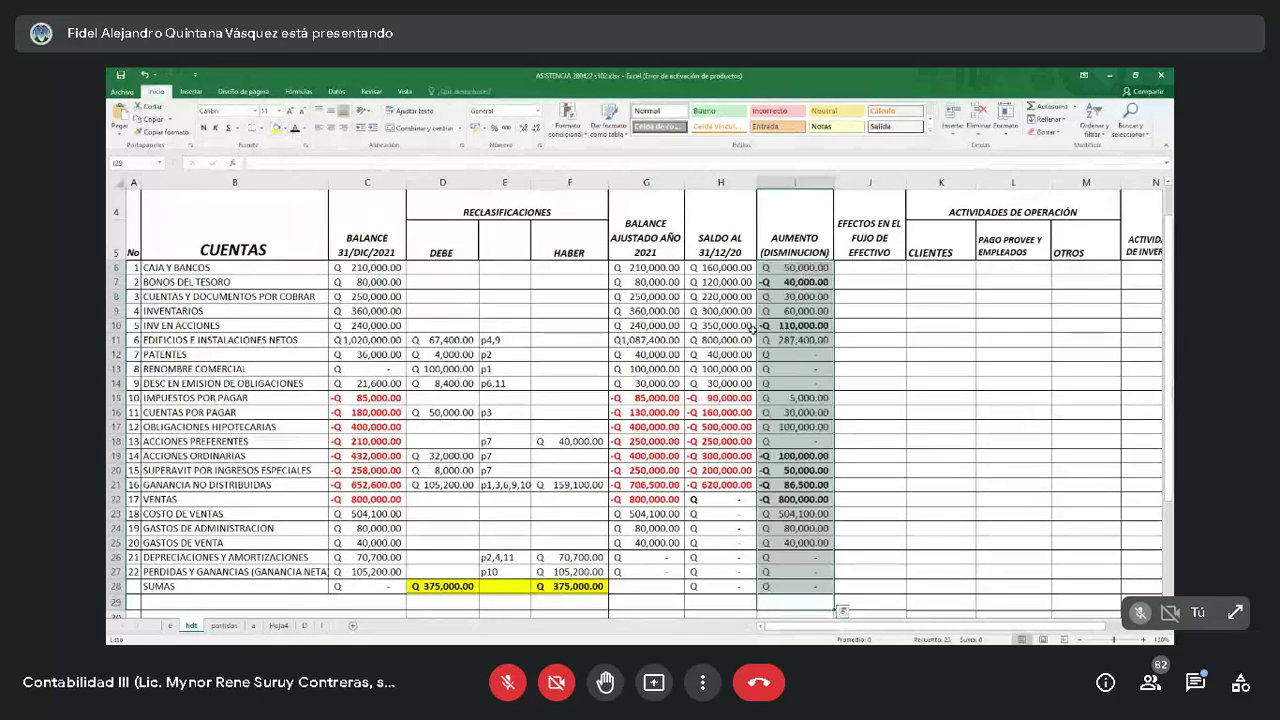
Set the font of the negative AUMENTO (DISMINUCION) amounts in I7, I10 and I19:I22 to red.
click(796, 281)
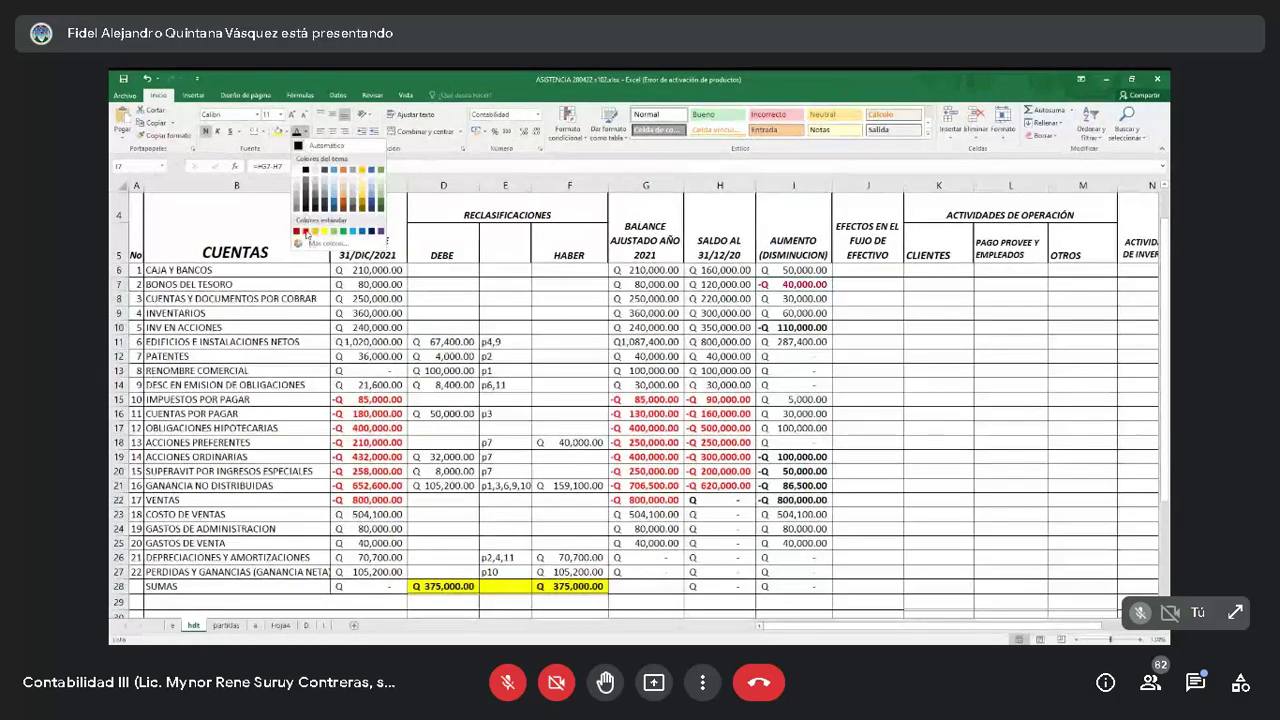
click(306, 233)
click(781, 326)
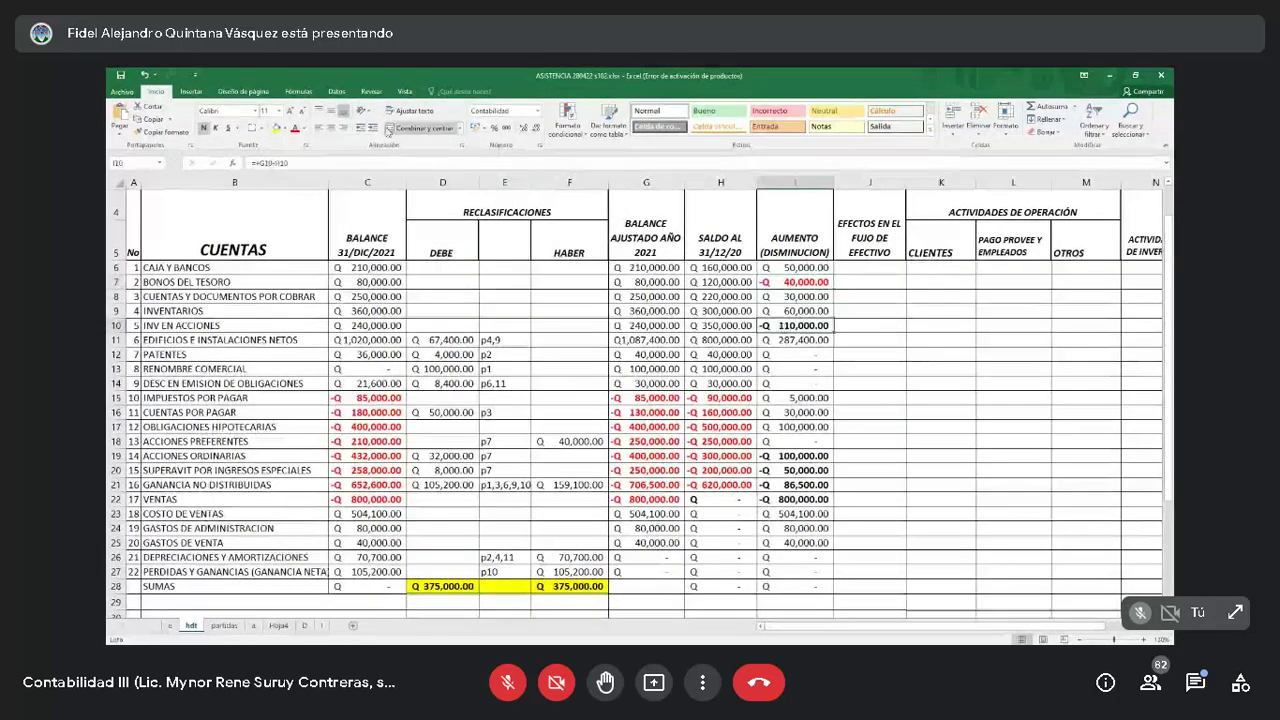
click(300, 129)
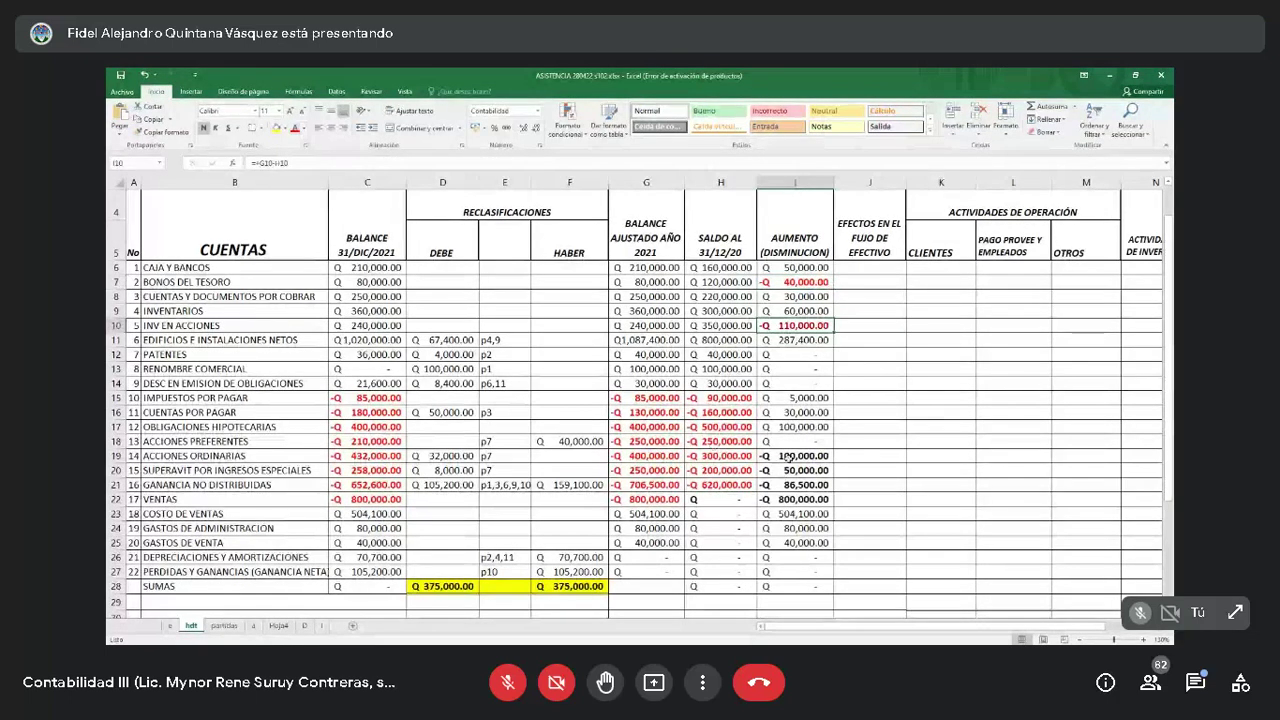
drag(789, 456, 790, 495)
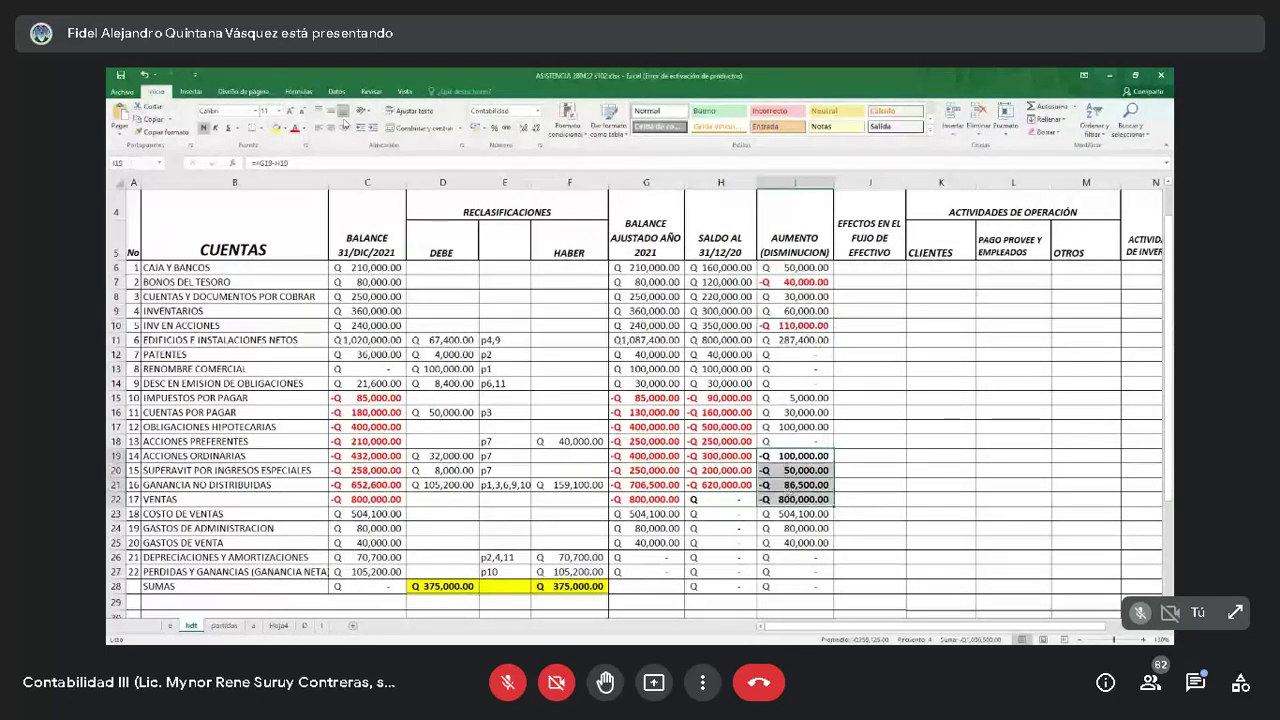
click(300, 129)
Fill the SUMAS cell of the AUMENTO (DISMINUCION) column, I28, with yellow.
click(715, 383)
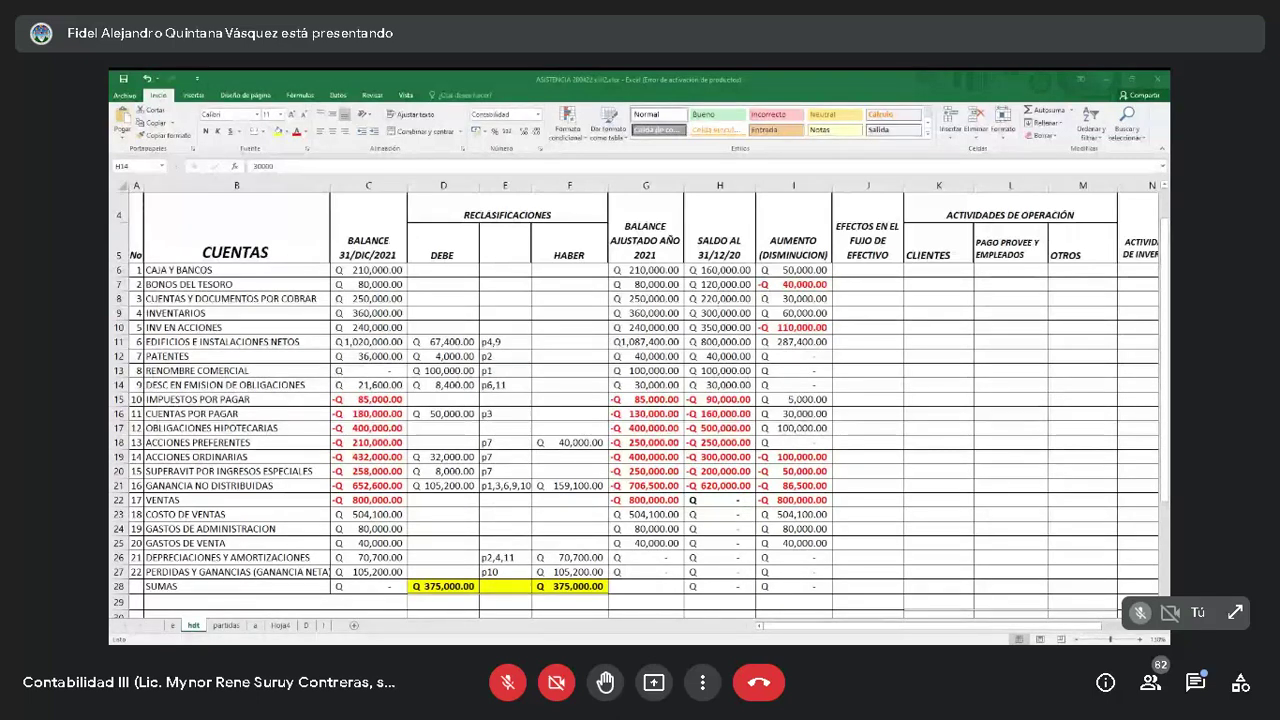
click(691, 82)
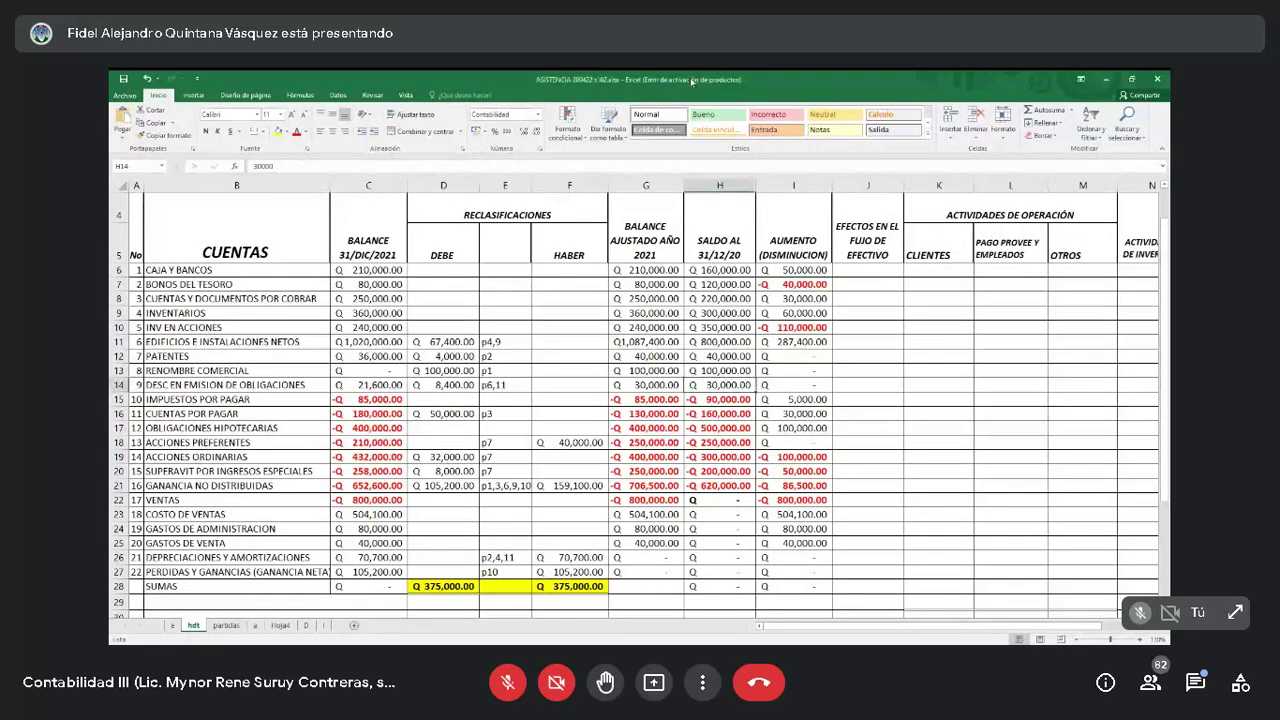
click(793, 587)
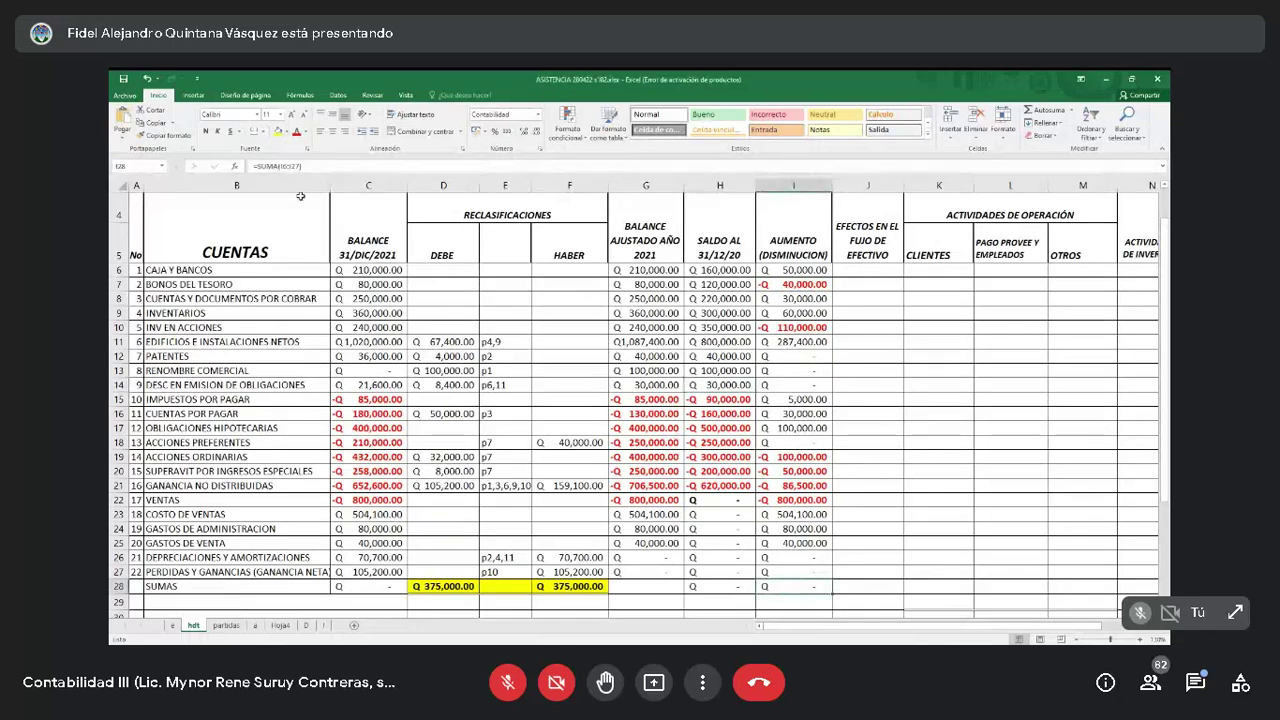
click(277, 131)
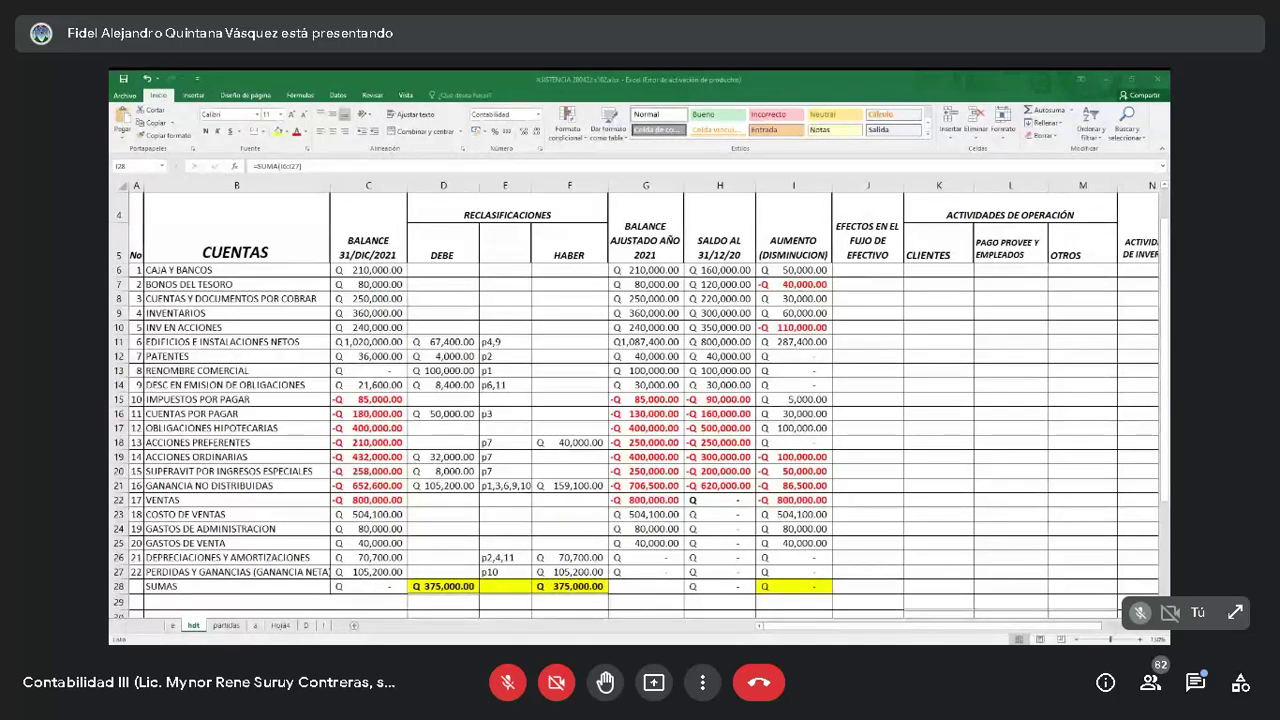
Set the font of the Caja y Bancos amount under EFECTOS EN EL FUJO DE EFECTIVO, J6, to black.
key(Up)
key(Up)
key(Up)
key(Up)
key(Up)
key(Up)
key(Up)
key(Up)
key(Up)
key(Up)
key(Up)
key(Up)
key(Up)
key(Up)
key(Up)
key(Up)
key(Up)
key(Up)
key(Up)
key(Up)
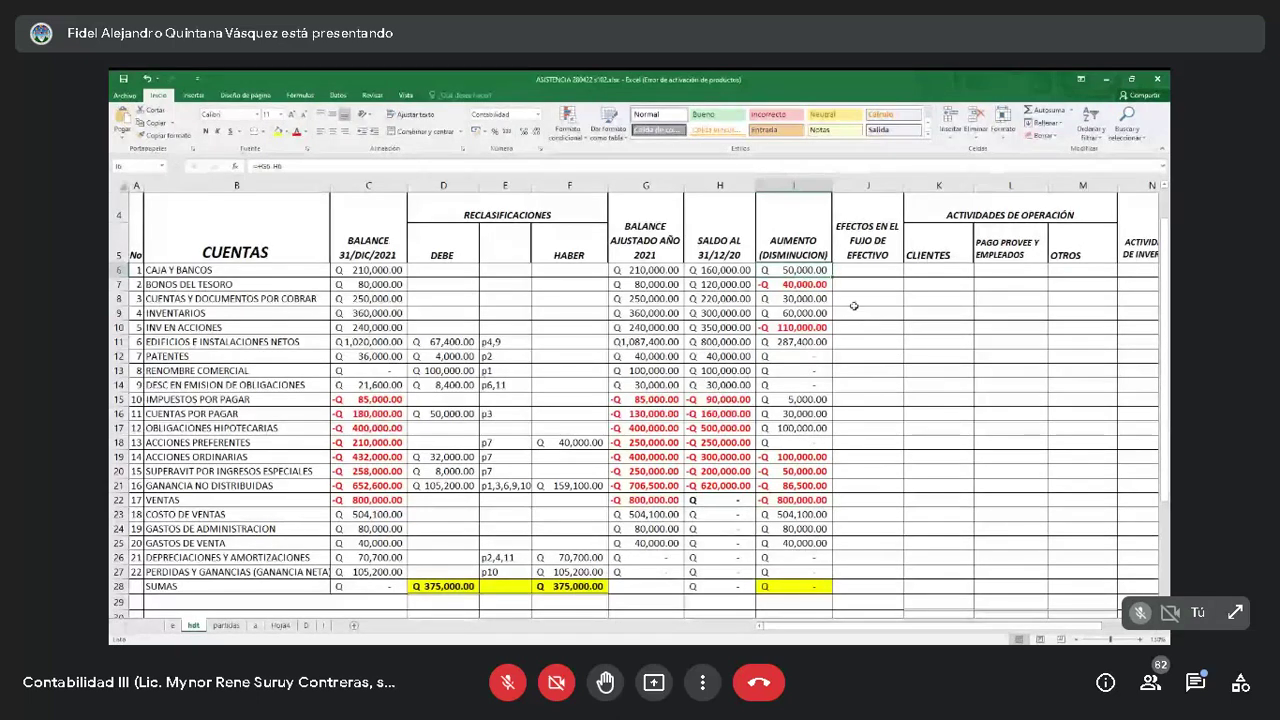
click(853, 272)
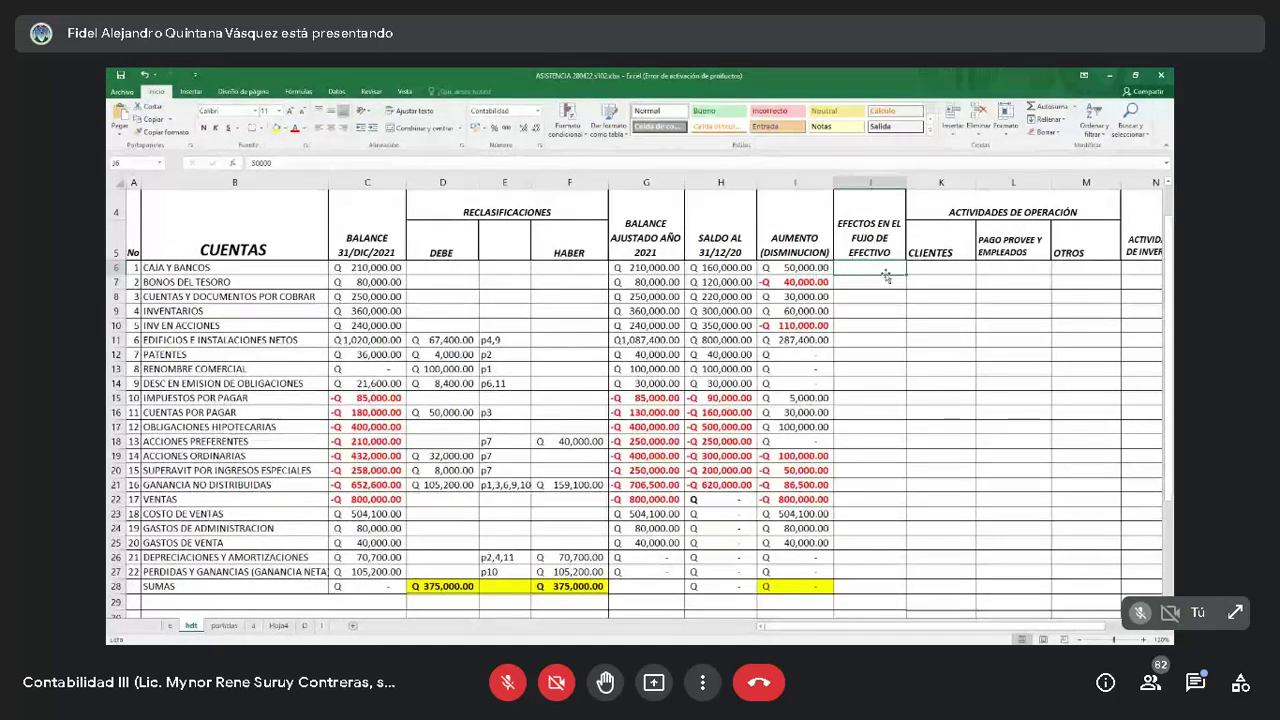
click(809, 268)
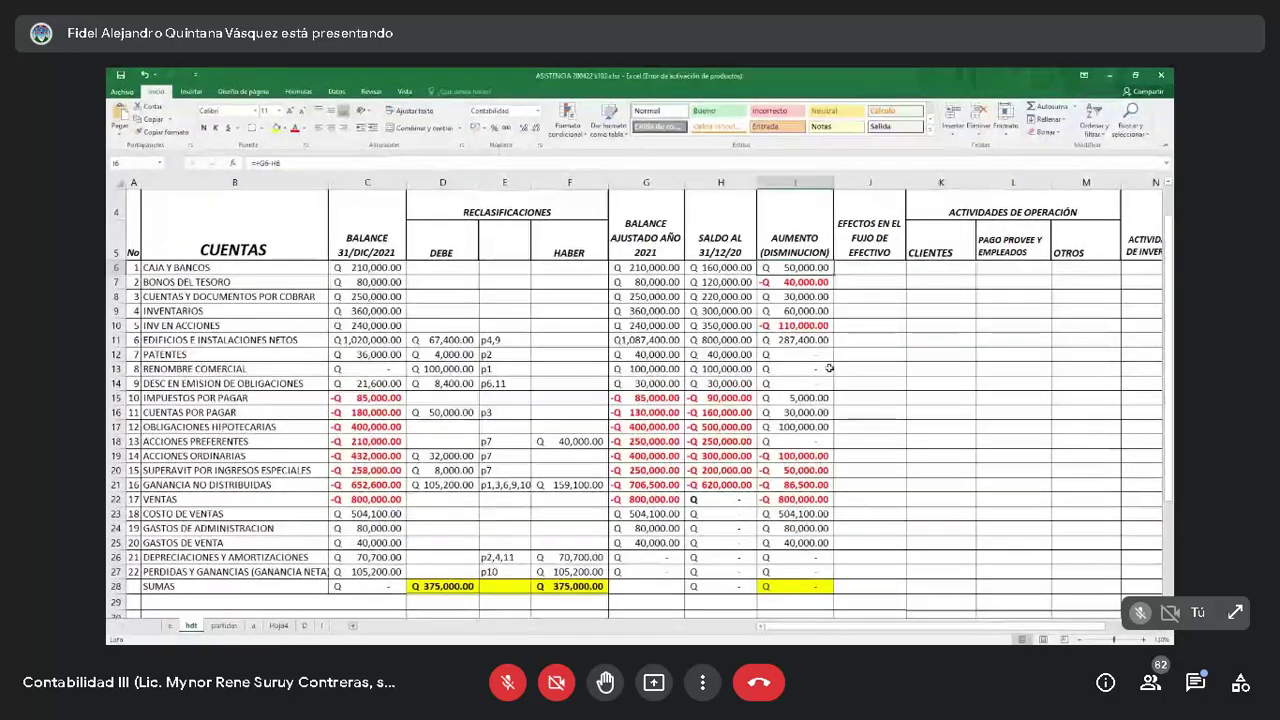
key(Right)
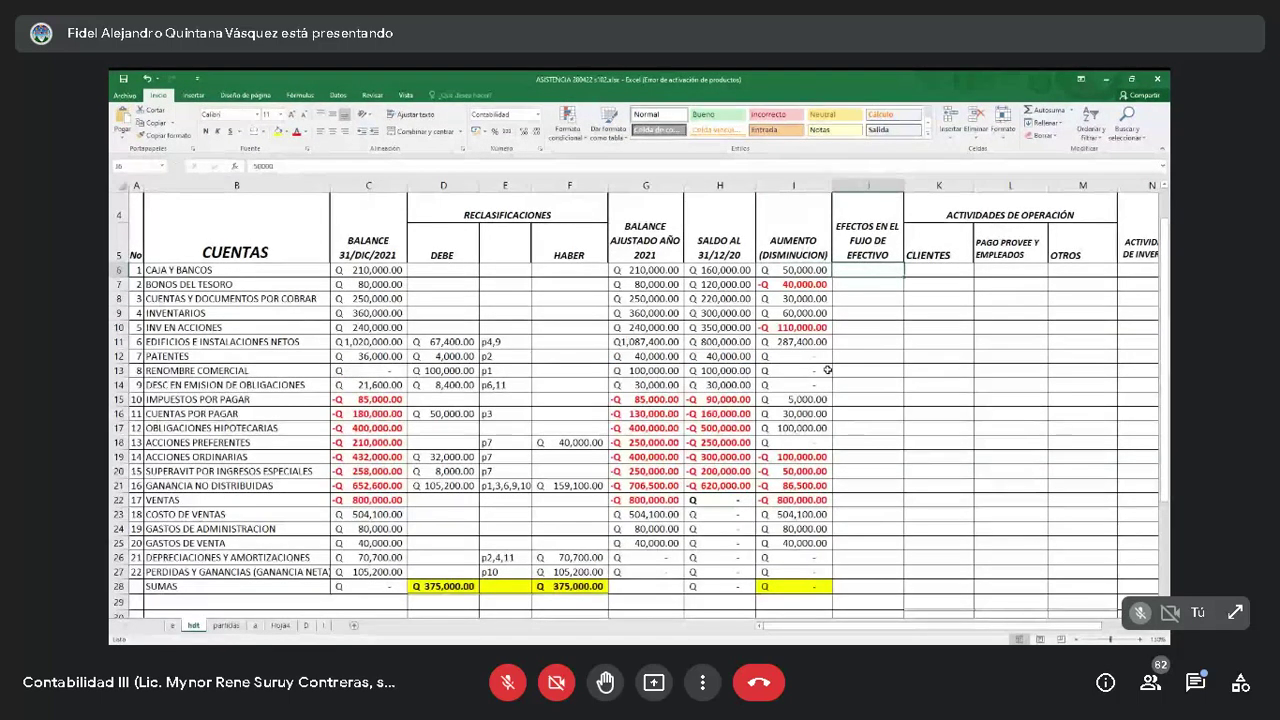
click(307, 134)
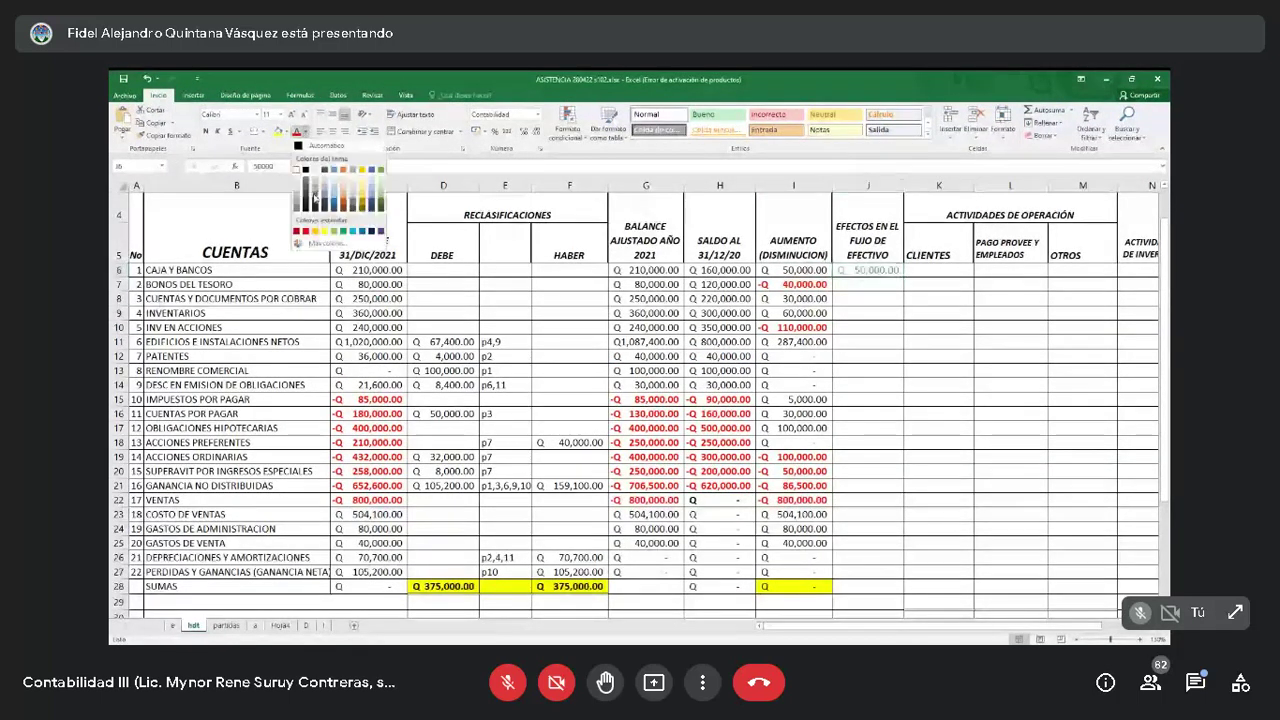
click(307, 170)
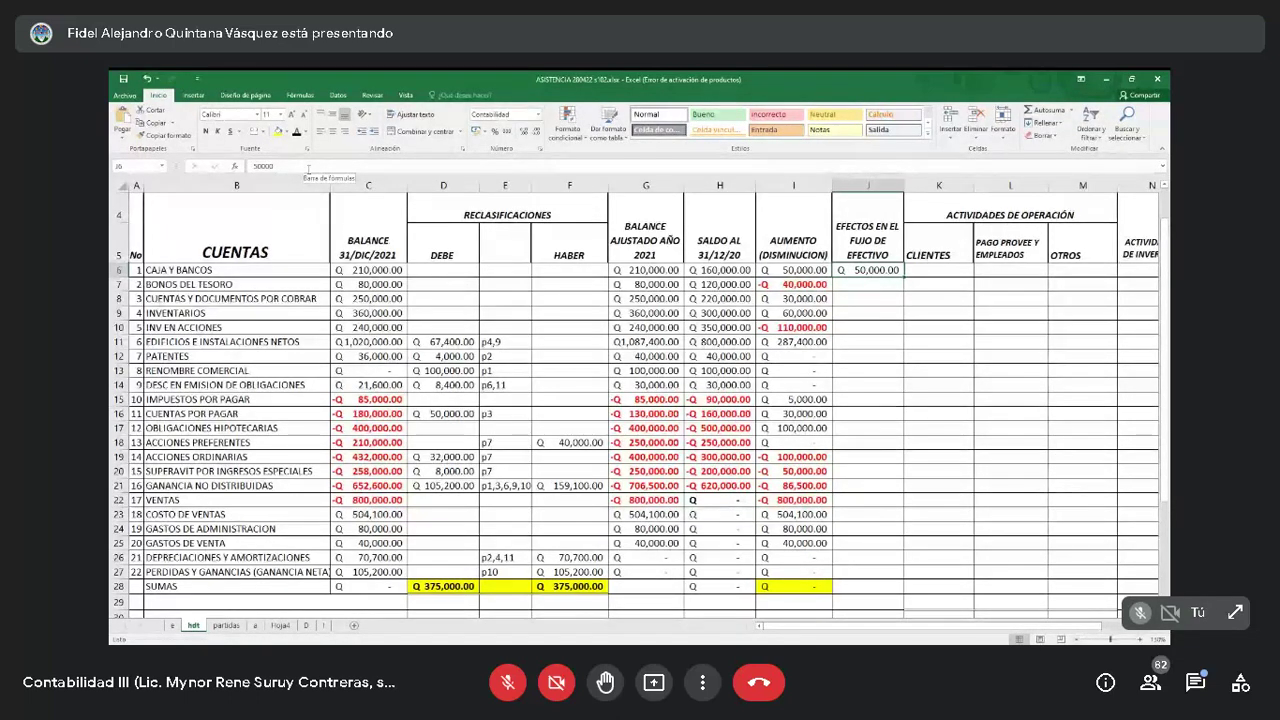
Show the 40,000 effect for Bonos del Tesoro, J7, in black under EFECTOS EN EL FUJO DE EFECTIVO.
double_click(874, 272)
key(Escape)
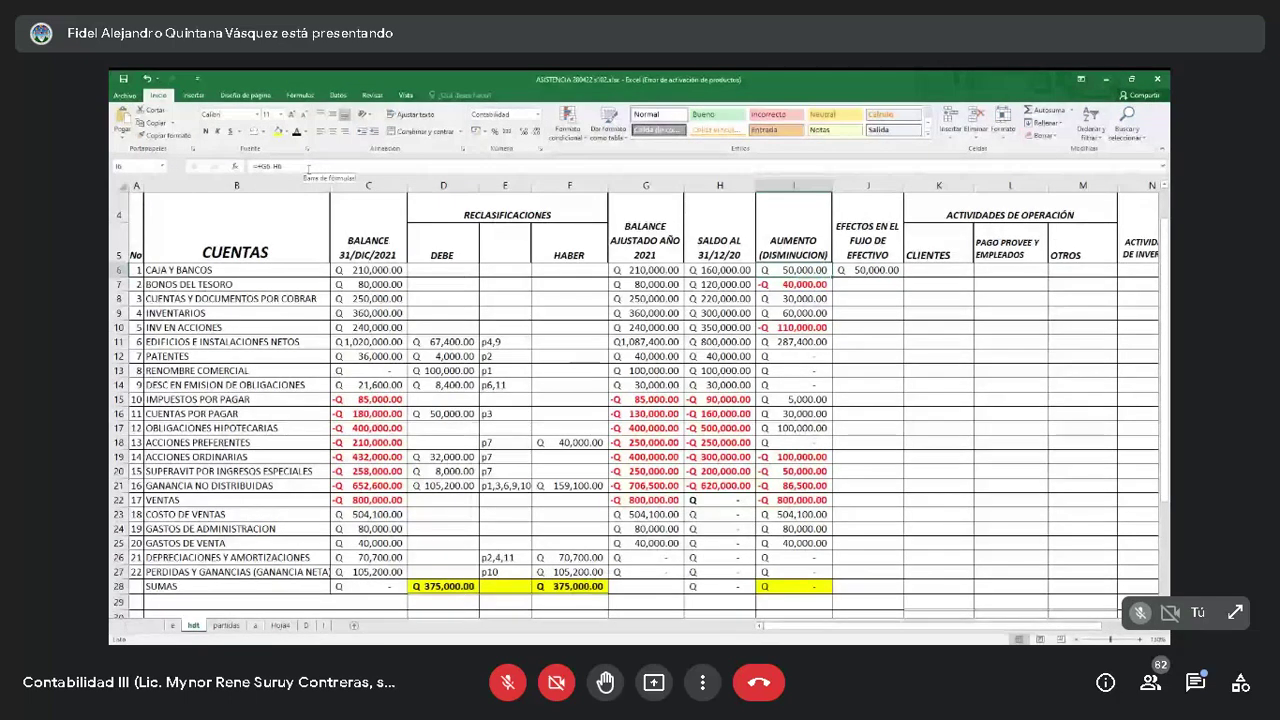
key(Right)
key(Down)
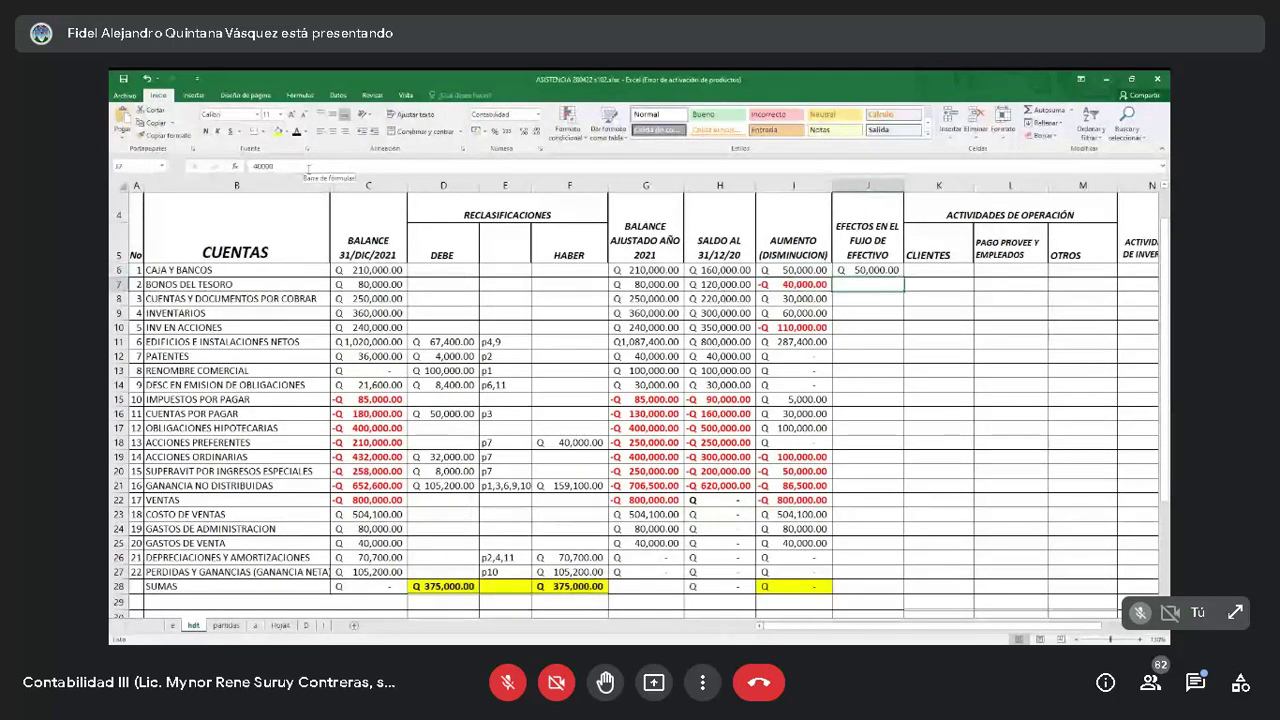
text(40000)
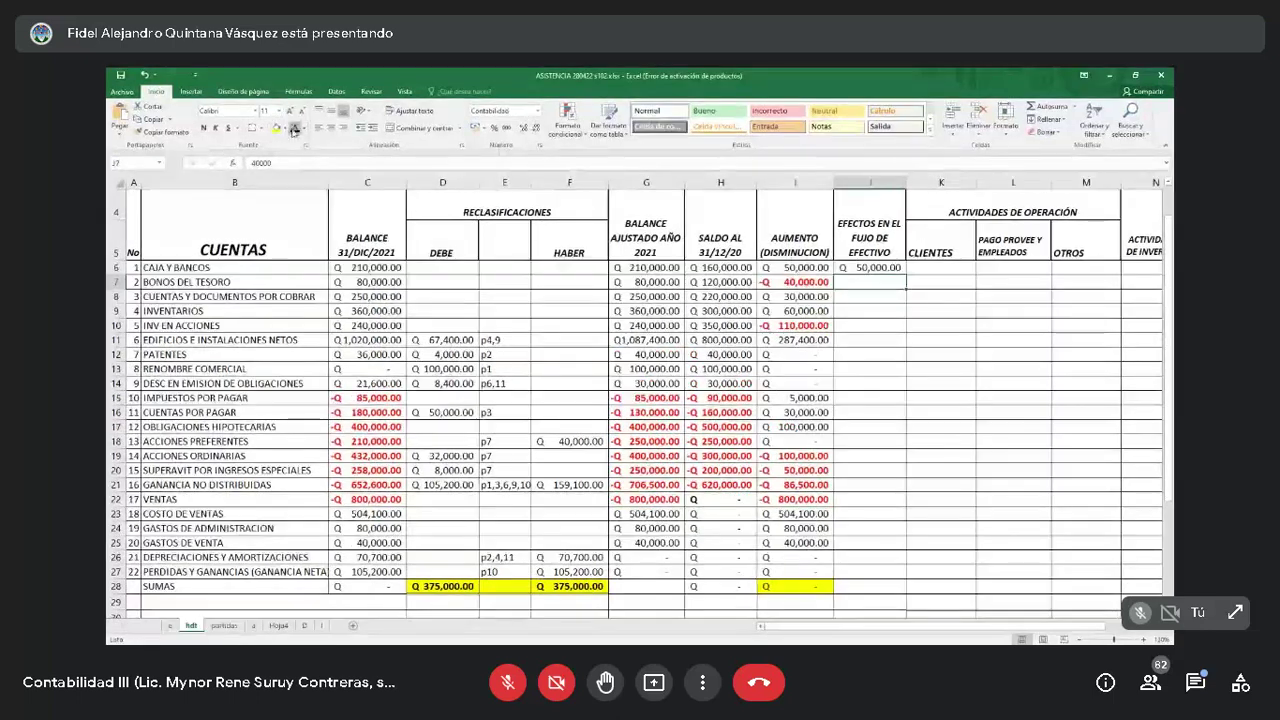
key(ctrl+Return)
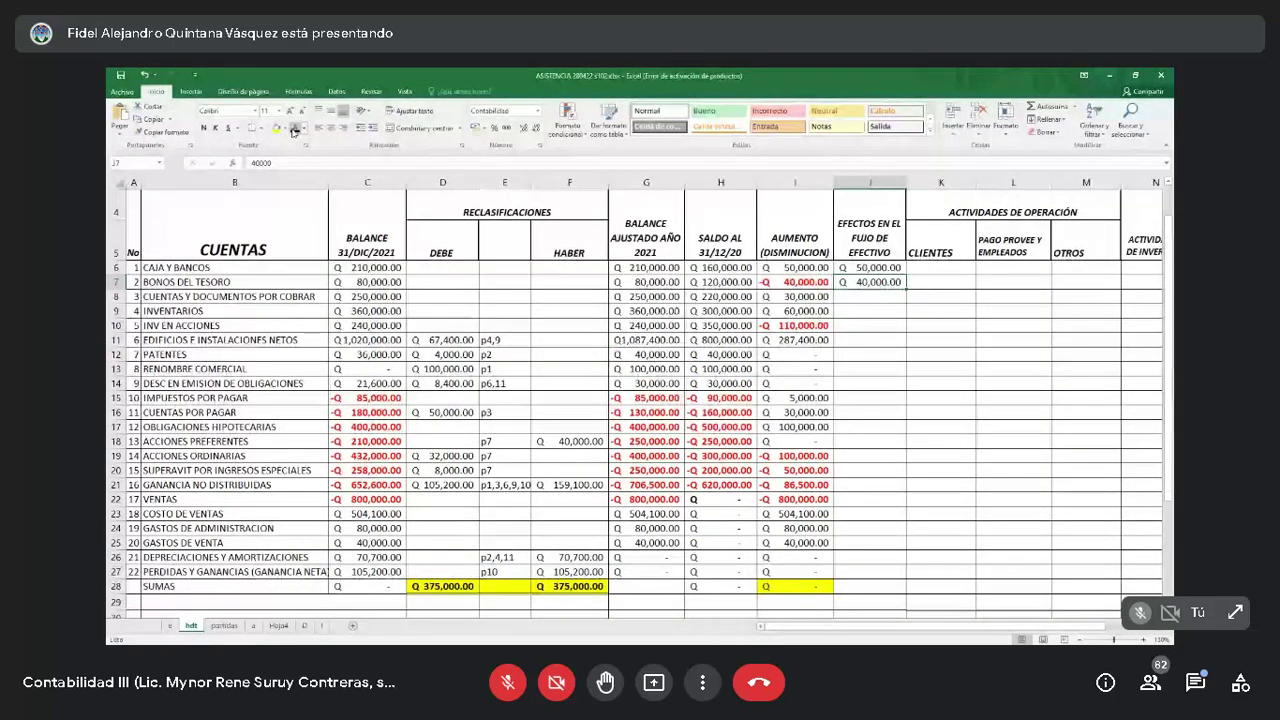
Select the CUENTAS Y DOCUMENTOS POR COBRAR row to review its balances and its increase.
key(Left)
key(Down)
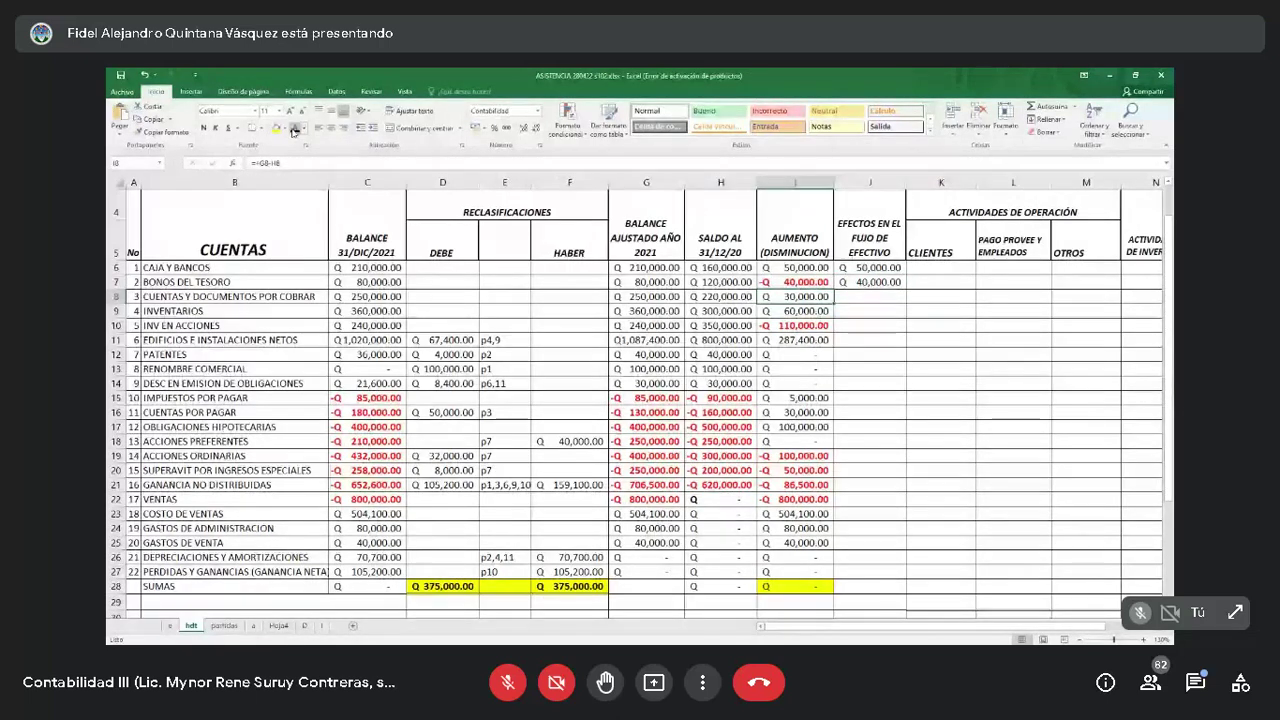
key(shift+Home)
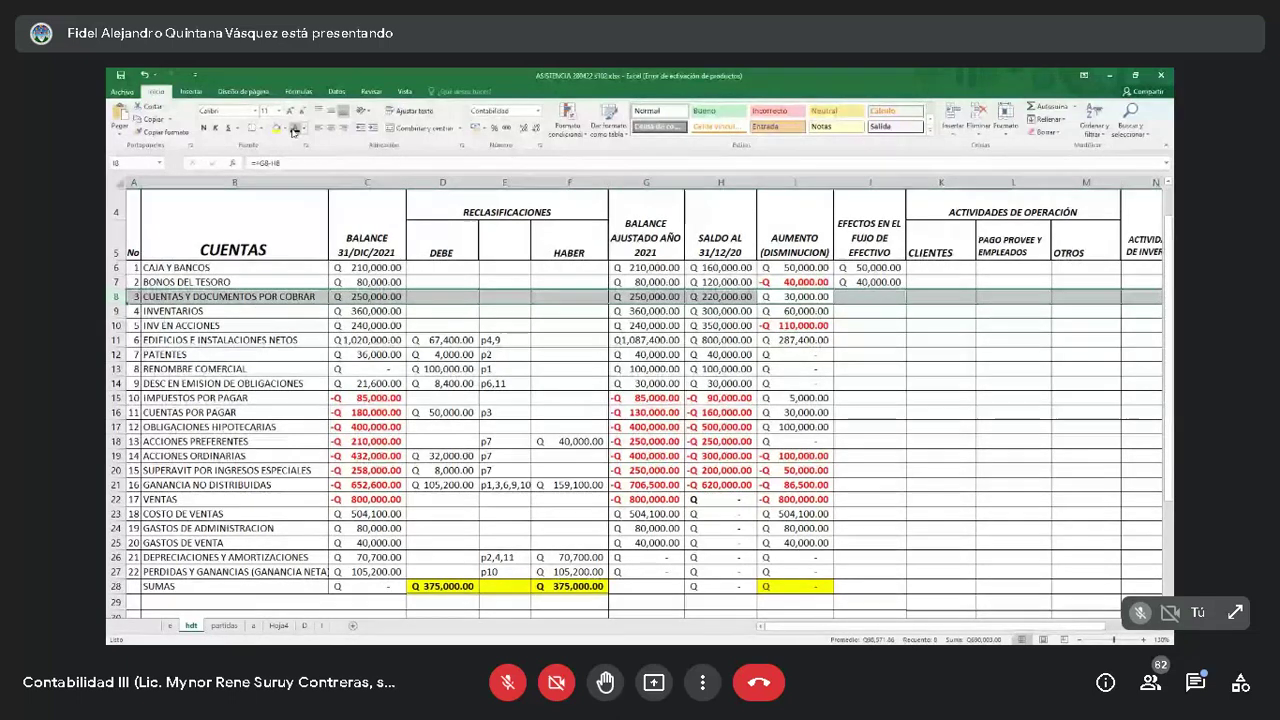
key(Right)
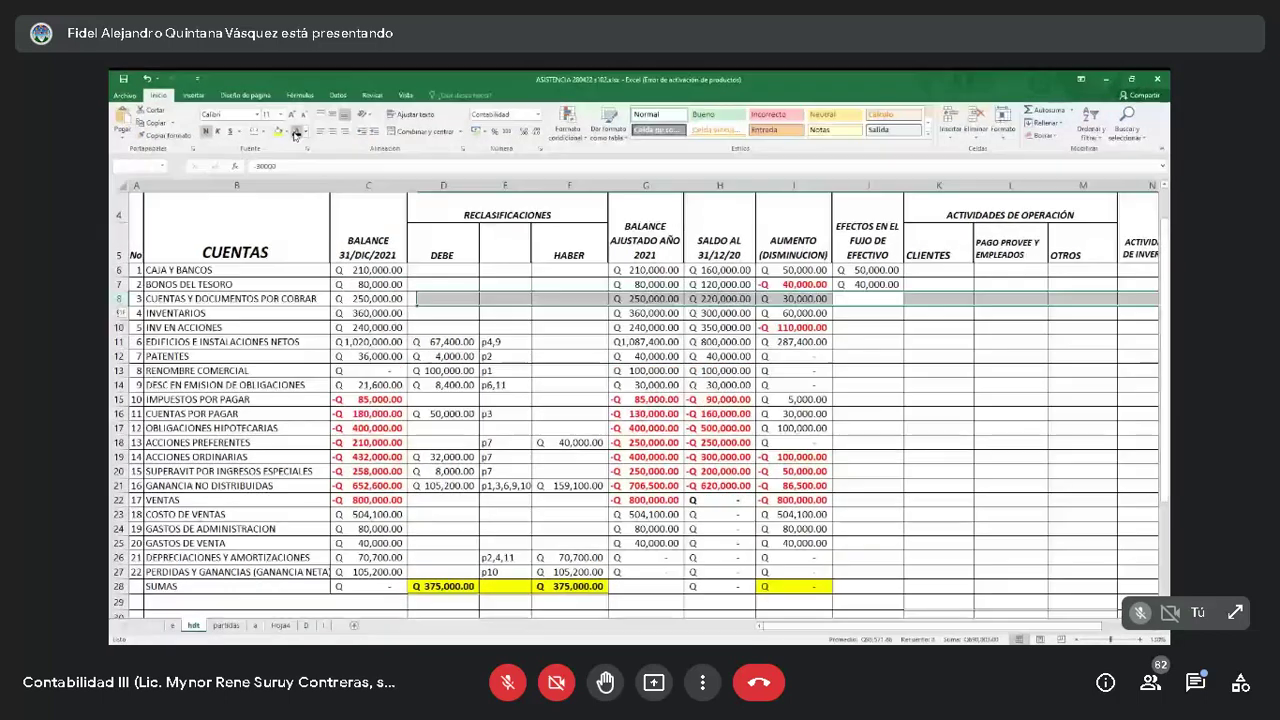
key(shift+space)
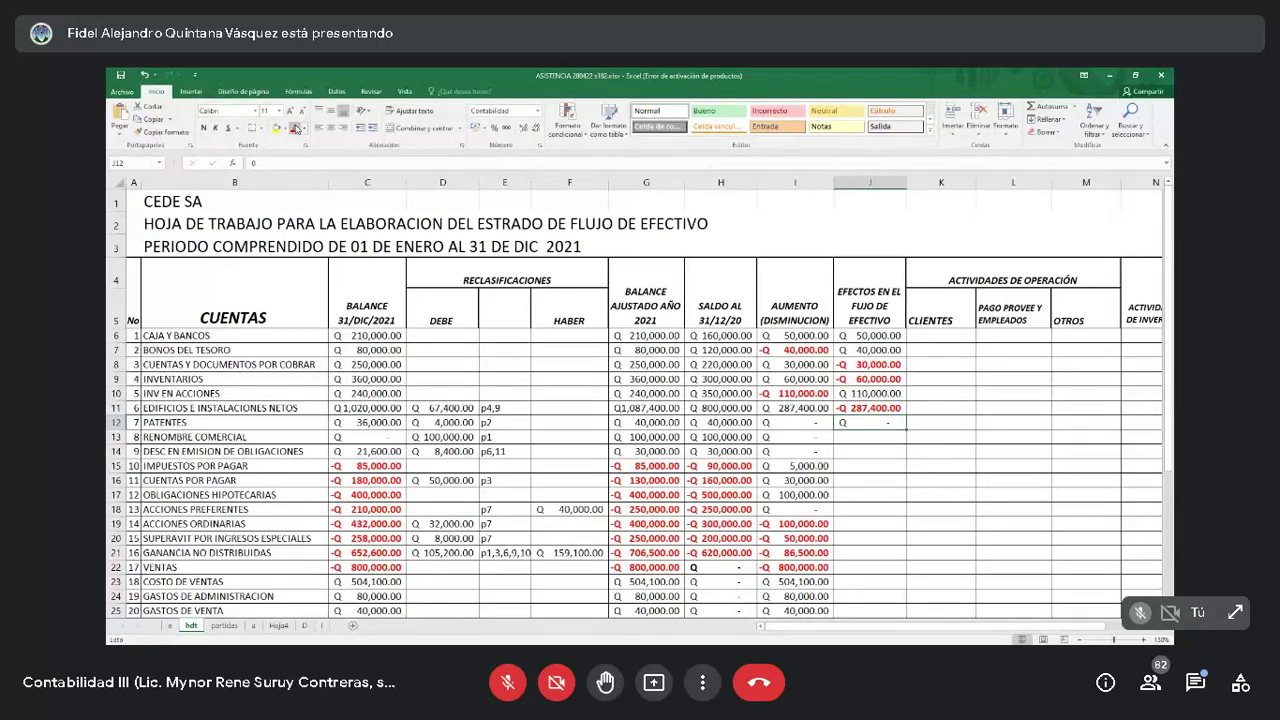
Set the font of the zero cash flow effects for Renombre Comercial and Desc en Emision de Obligaciones, J13 and J14, to black.
click(869, 437)
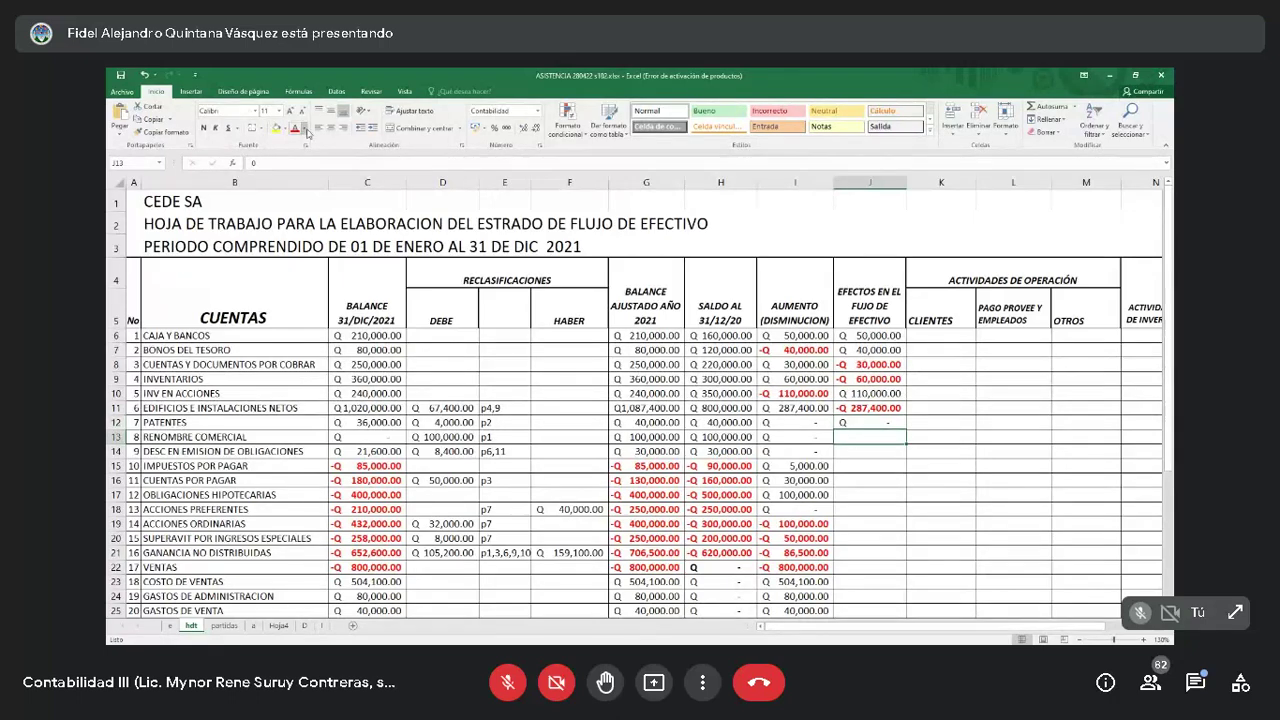
click(305, 130)
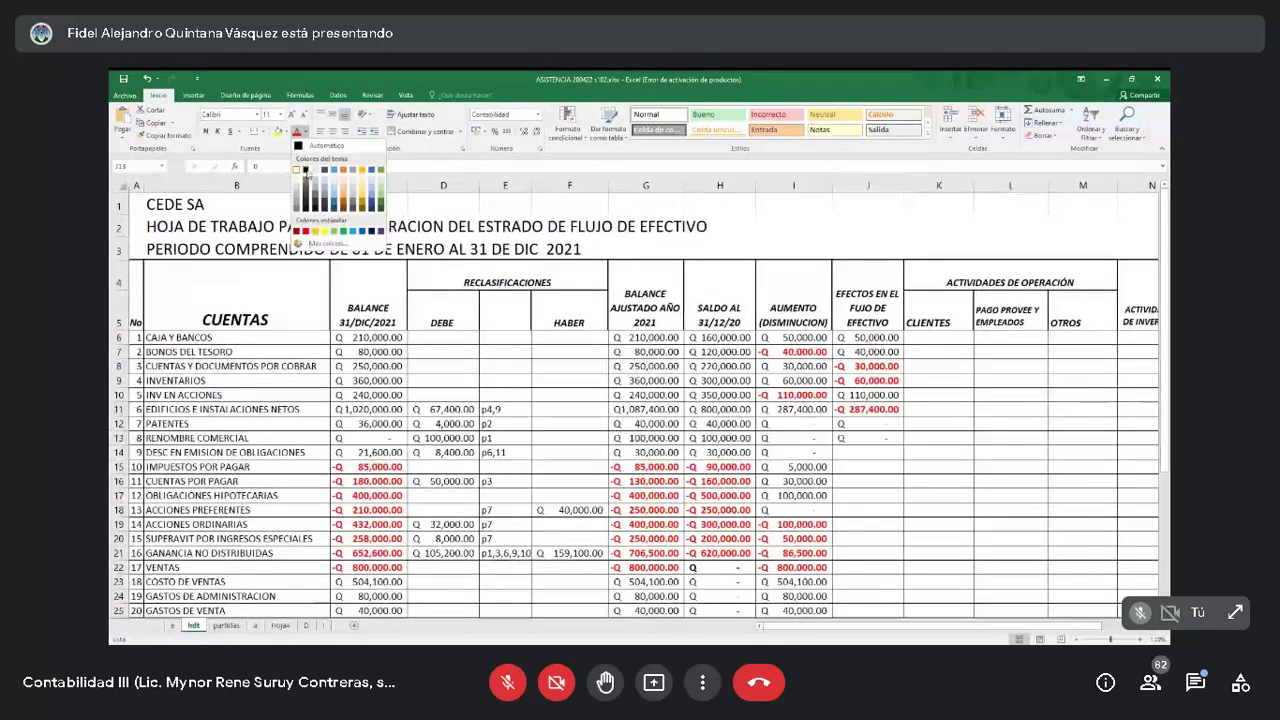
click(305, 195)
key(Return)
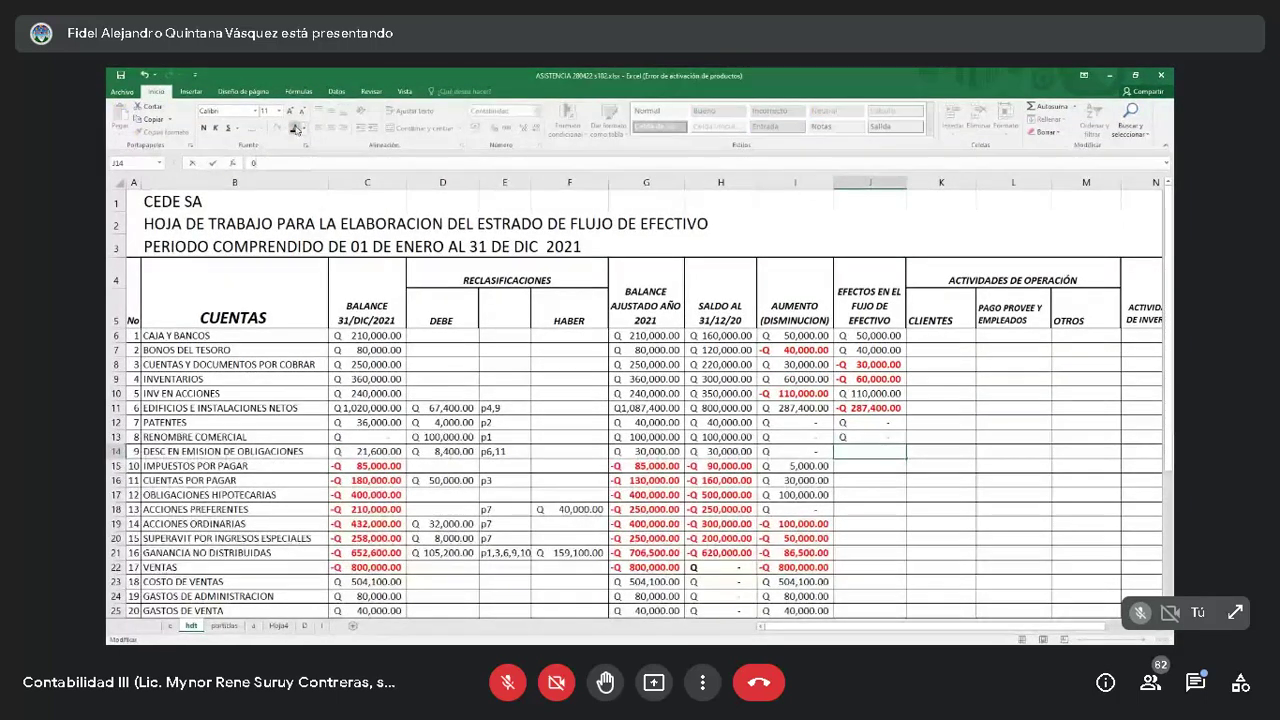
key(Return)
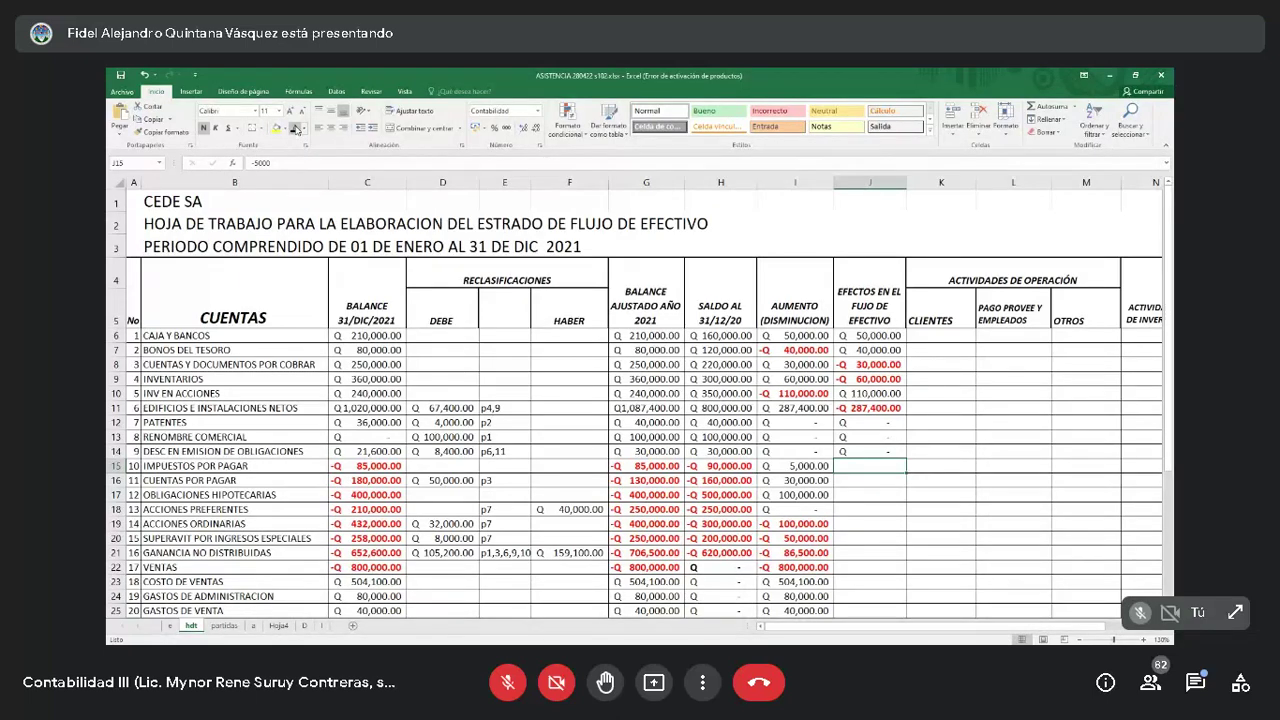
Examine the AUMENTO (DISMINUCION) cells of Impuestos por Pagar and Cuentas por Pagar against their cash flow effect cells.
scroll(502, 319, down, 1)
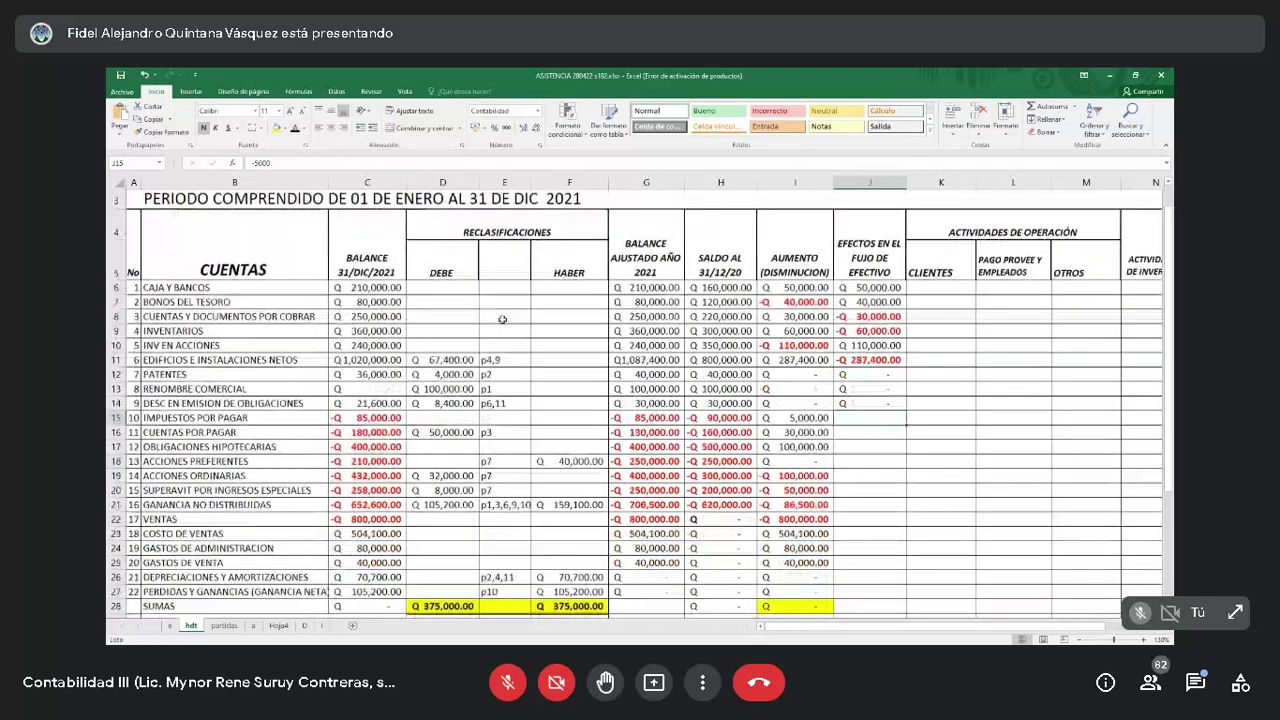
scroll(502, 319, down, 1)
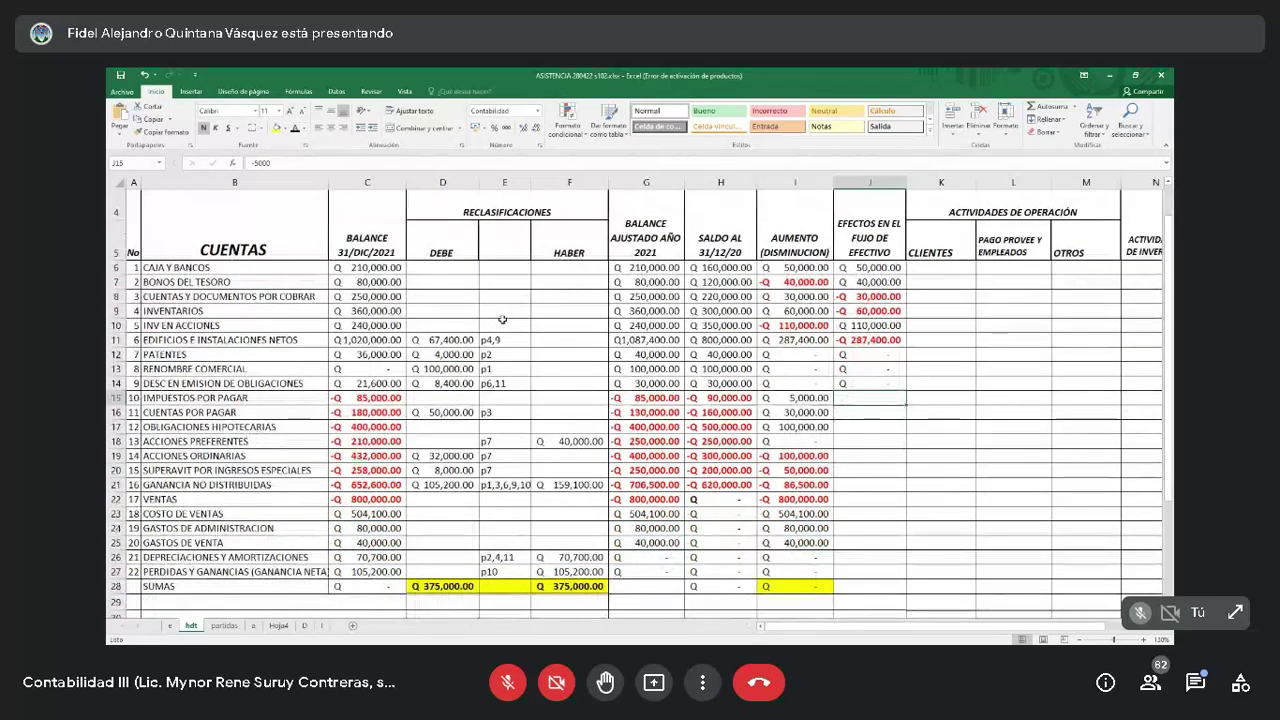
key(Left)
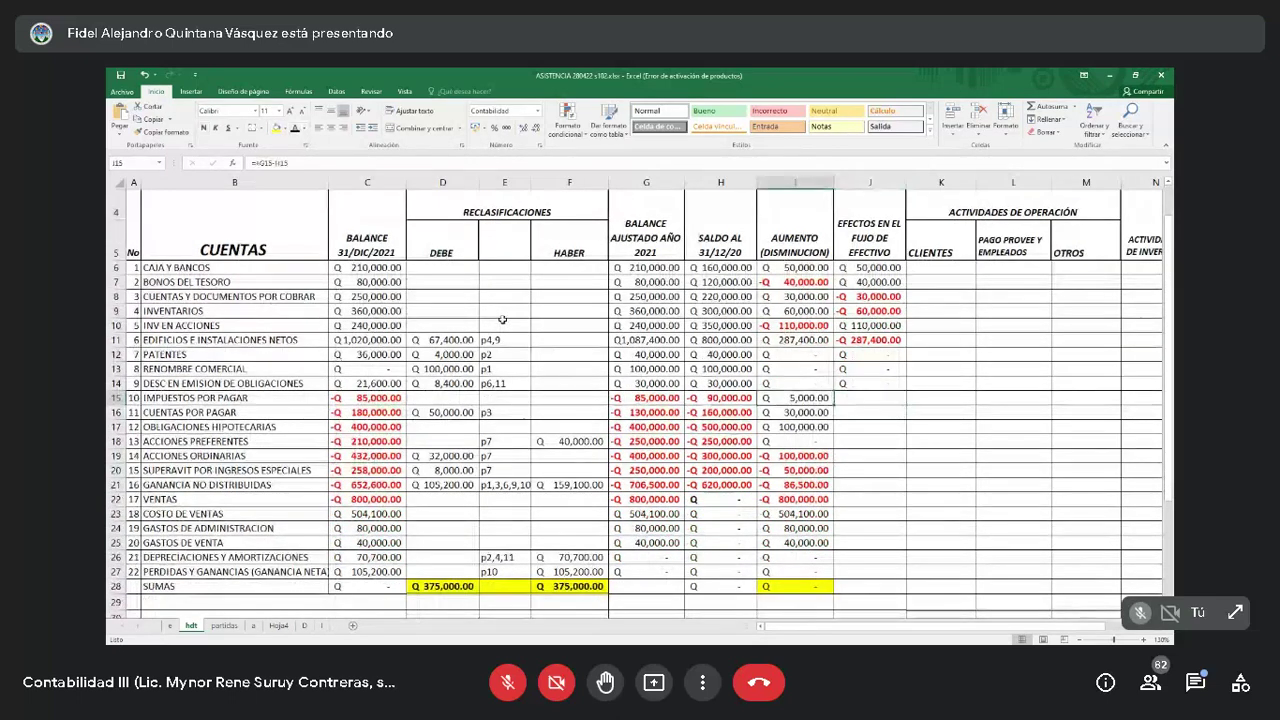
key(Right)
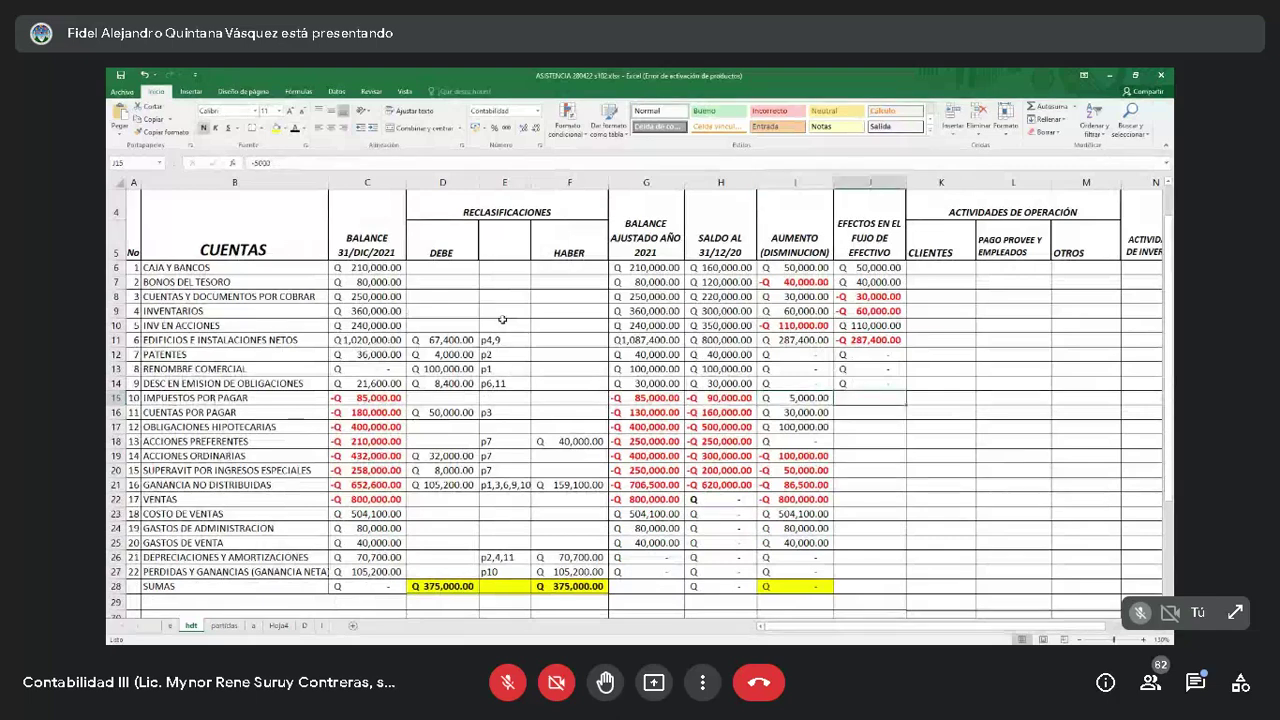
key(Down)
key(Left)
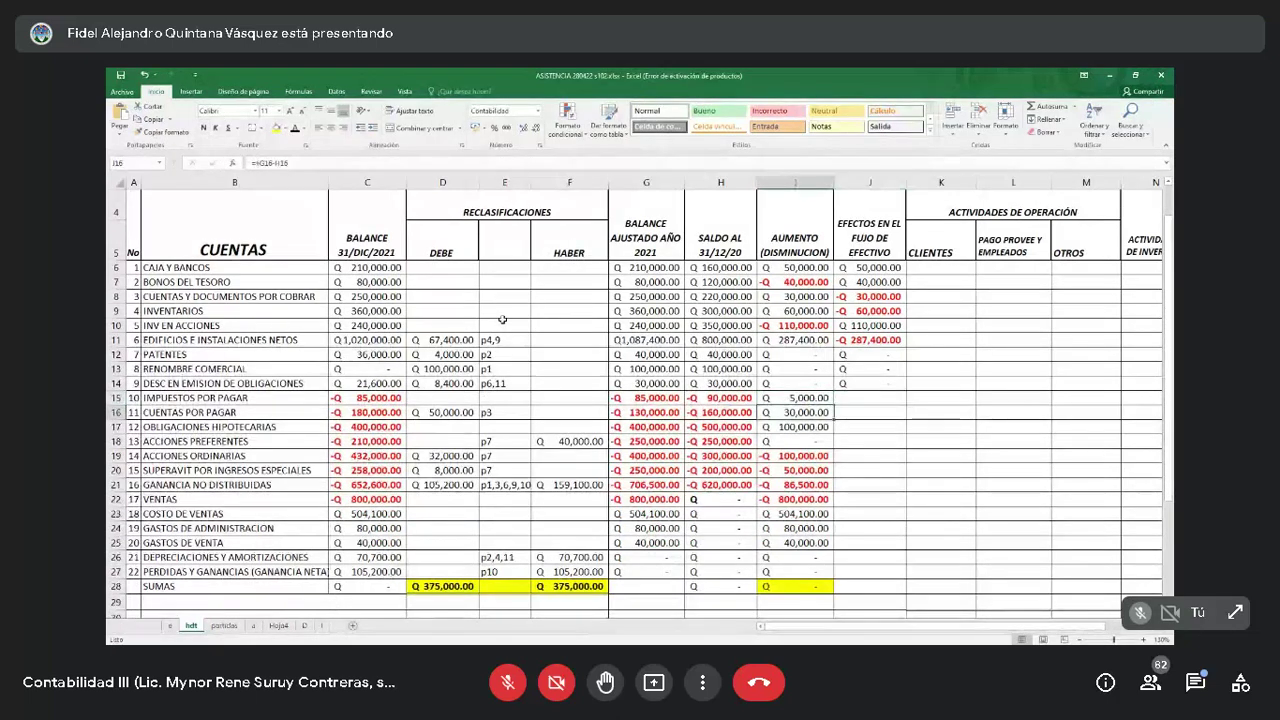
key(Up)
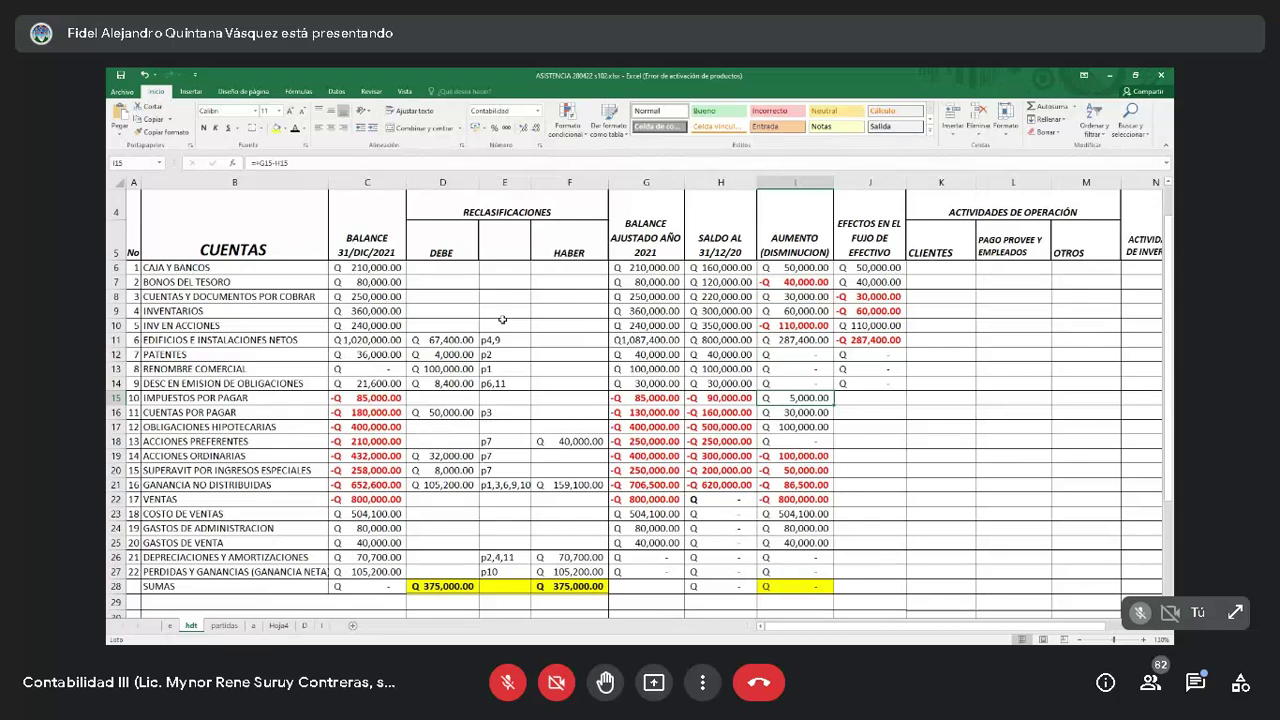
key(Right)
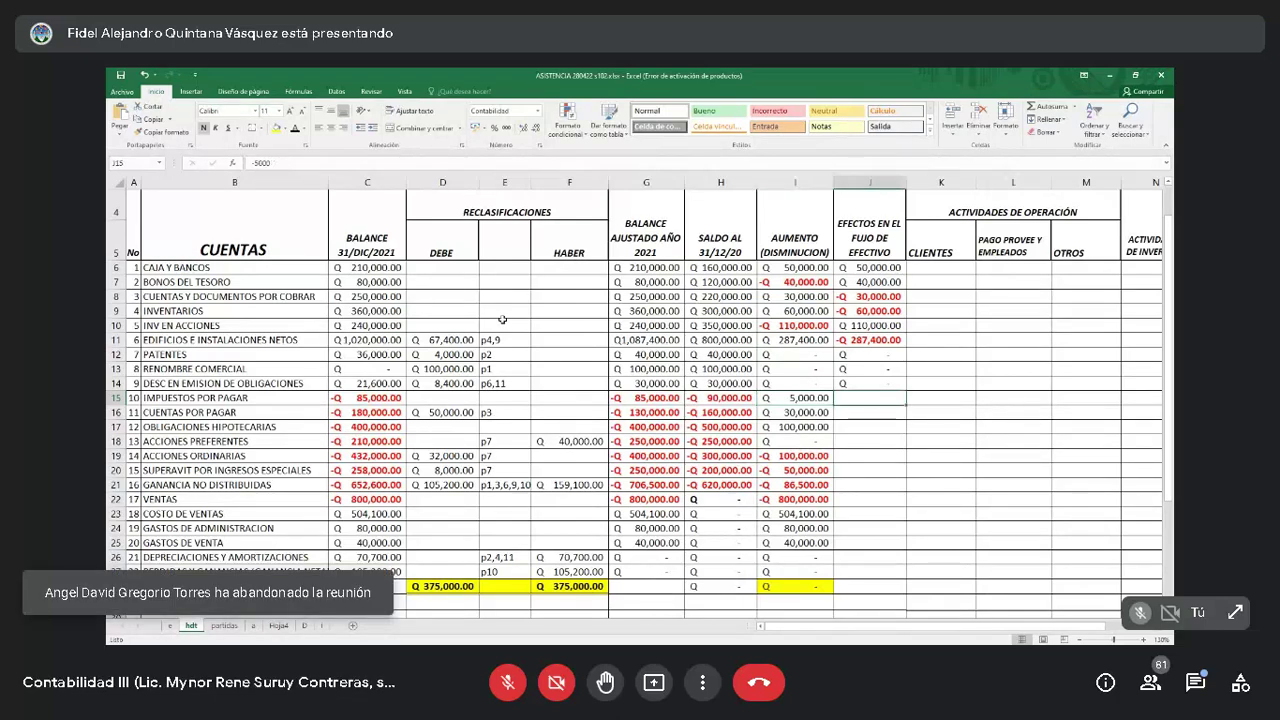
Copy the formatting of the Edificios e Instalaciones cash flow effect, J11, onto the Impuestos por Pagar effect, J15.
click(845, 342)
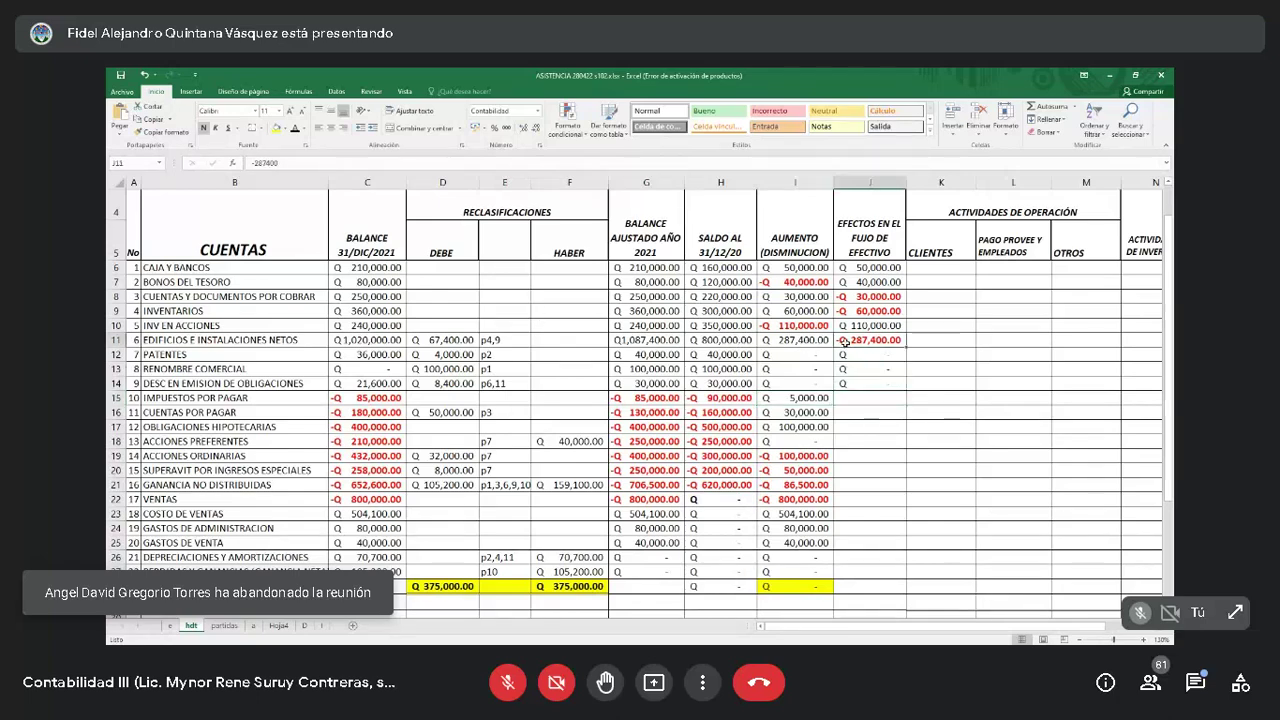
click(160, 131)
click(862, 396)
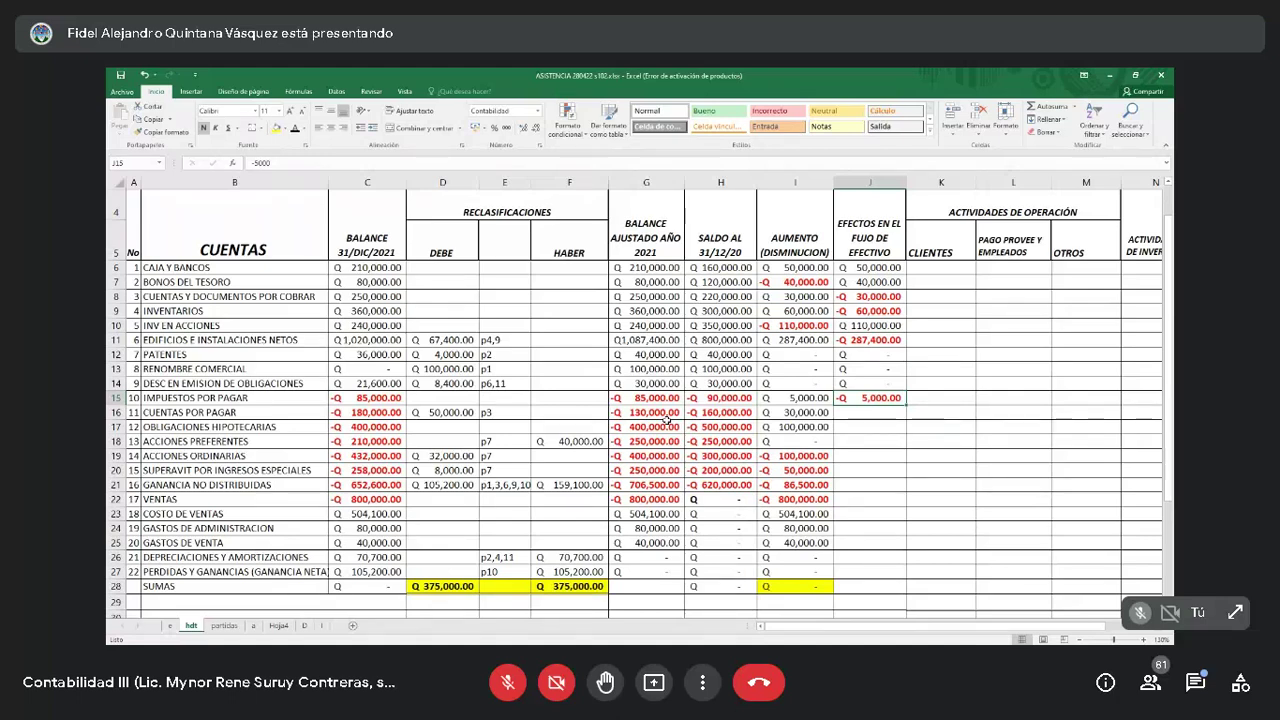
Fill the 31/DIC/2021 balance of Edificios e Instalaciones Netos, C11, with yellow.
key(shift+space)
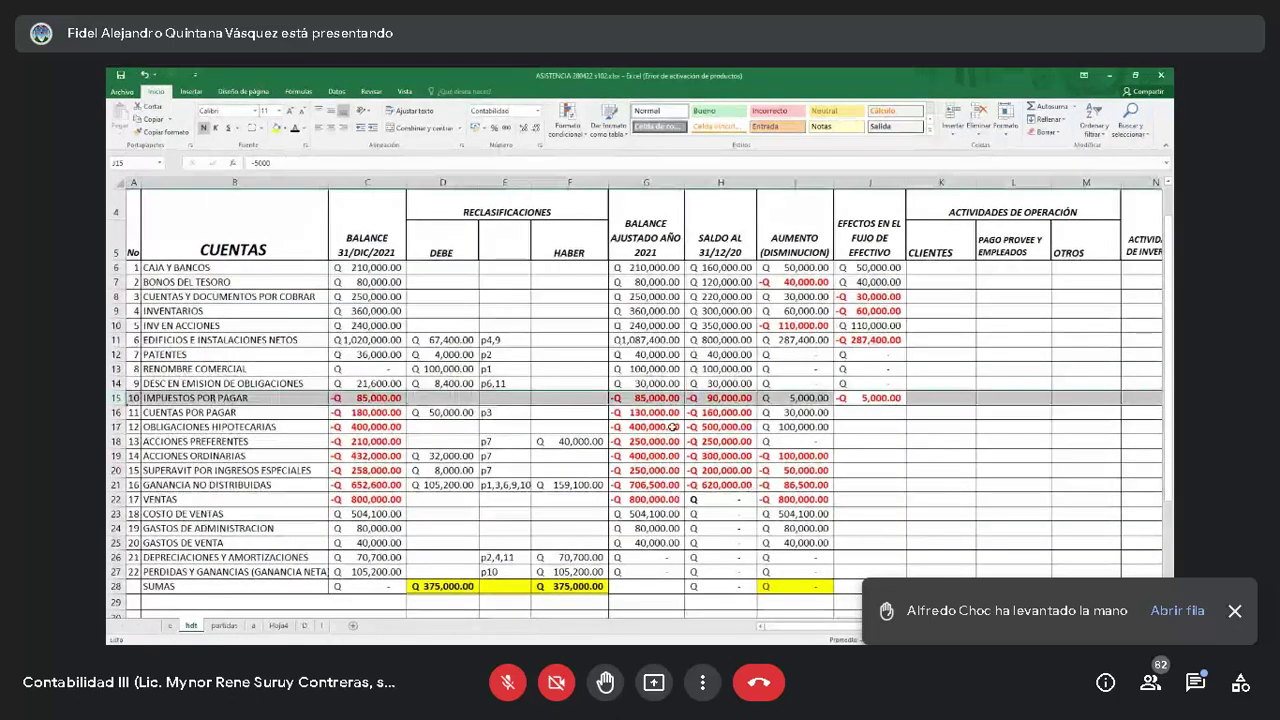
click(645, 427)
click(136, 268)
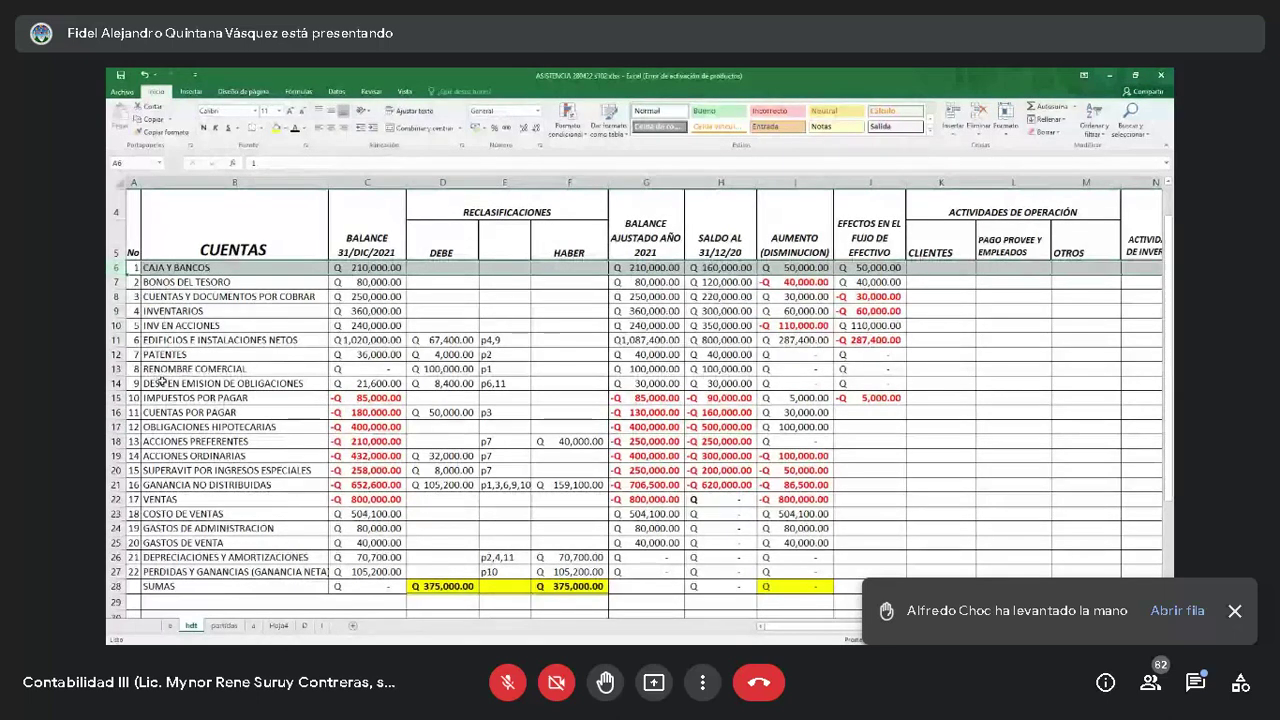
click(116, 340)
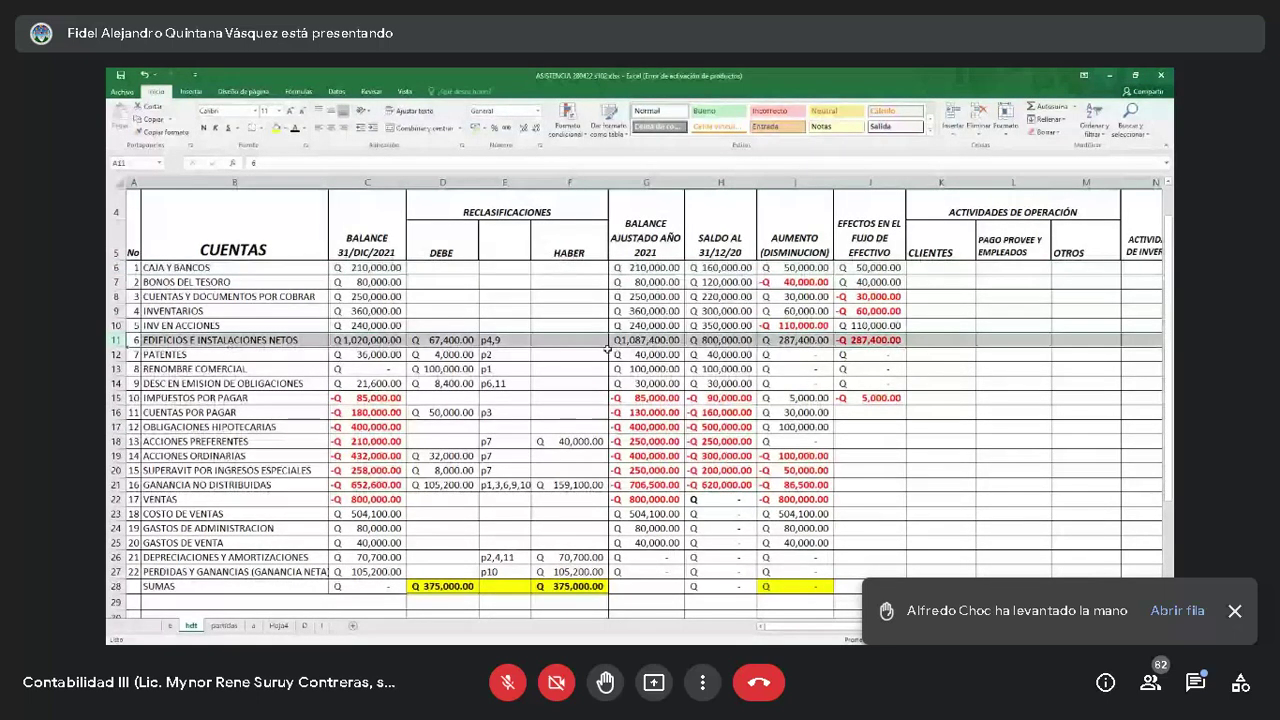
click(368, 340)
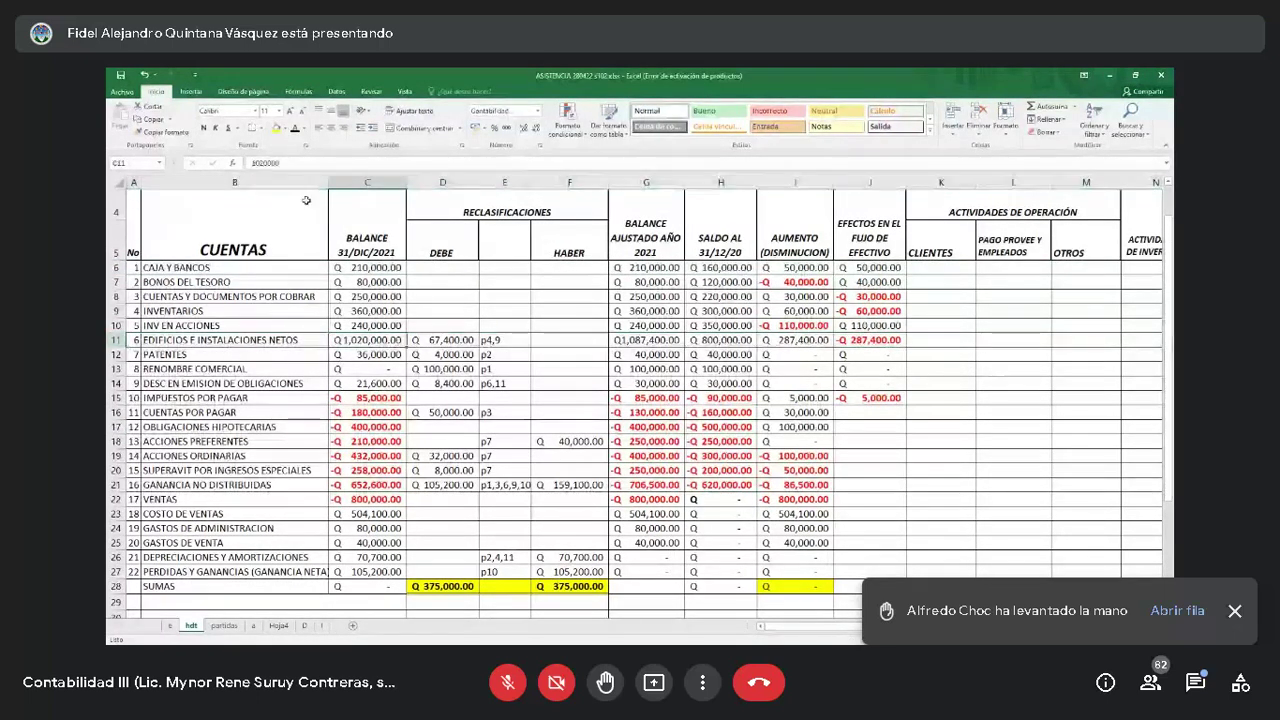
click(276, 128)
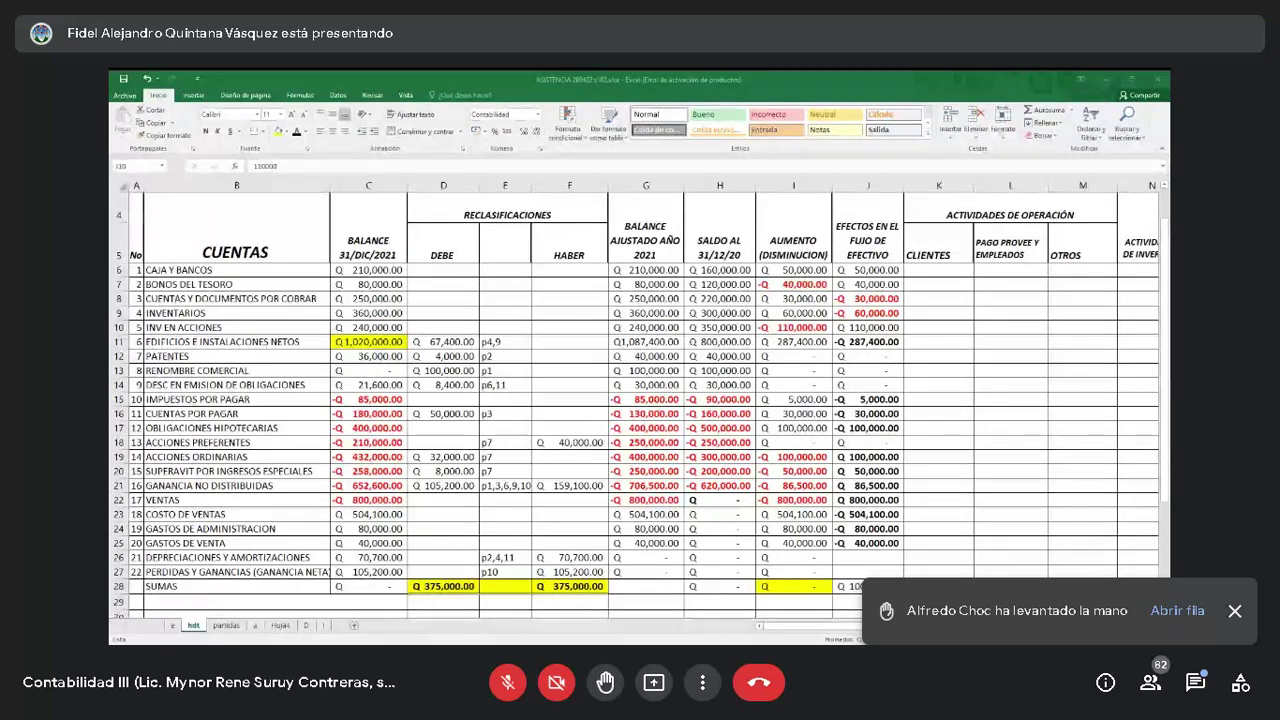
Set the font of the first two FLUJE EFECT. NETO amounts, P6 and P7, to black.
drag(868, 327, 868, 571)
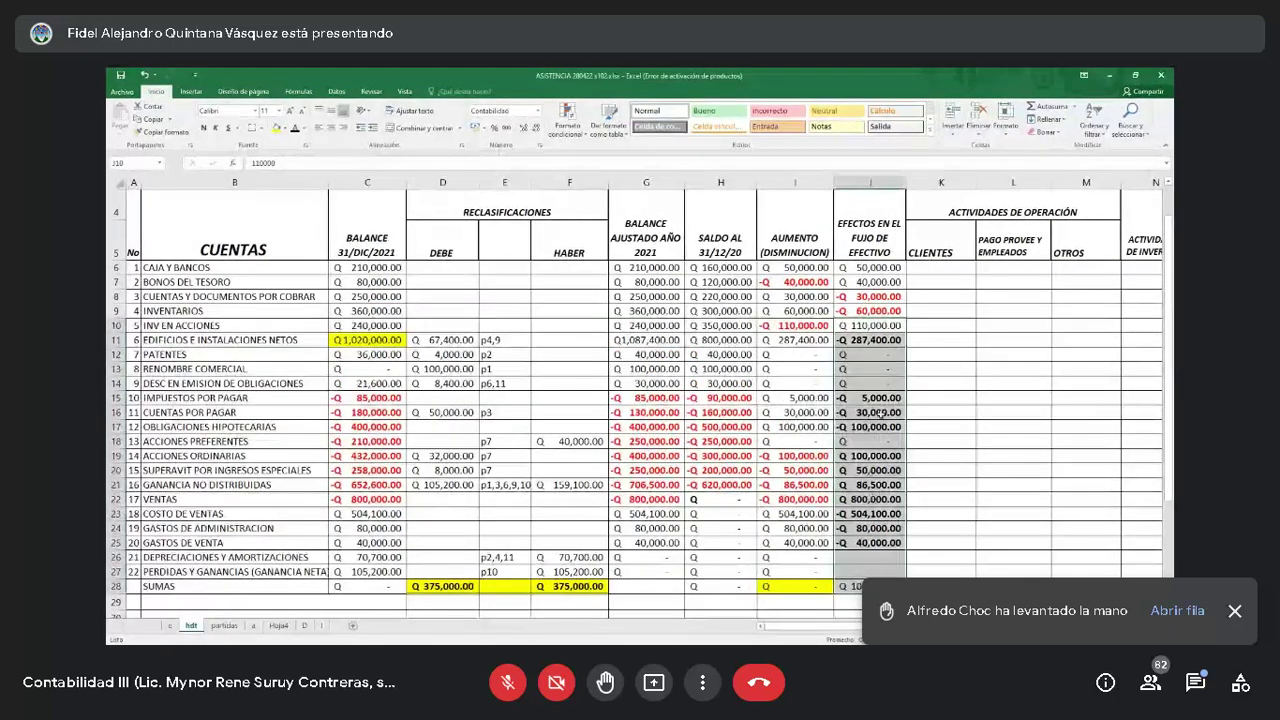
click(918, 268)
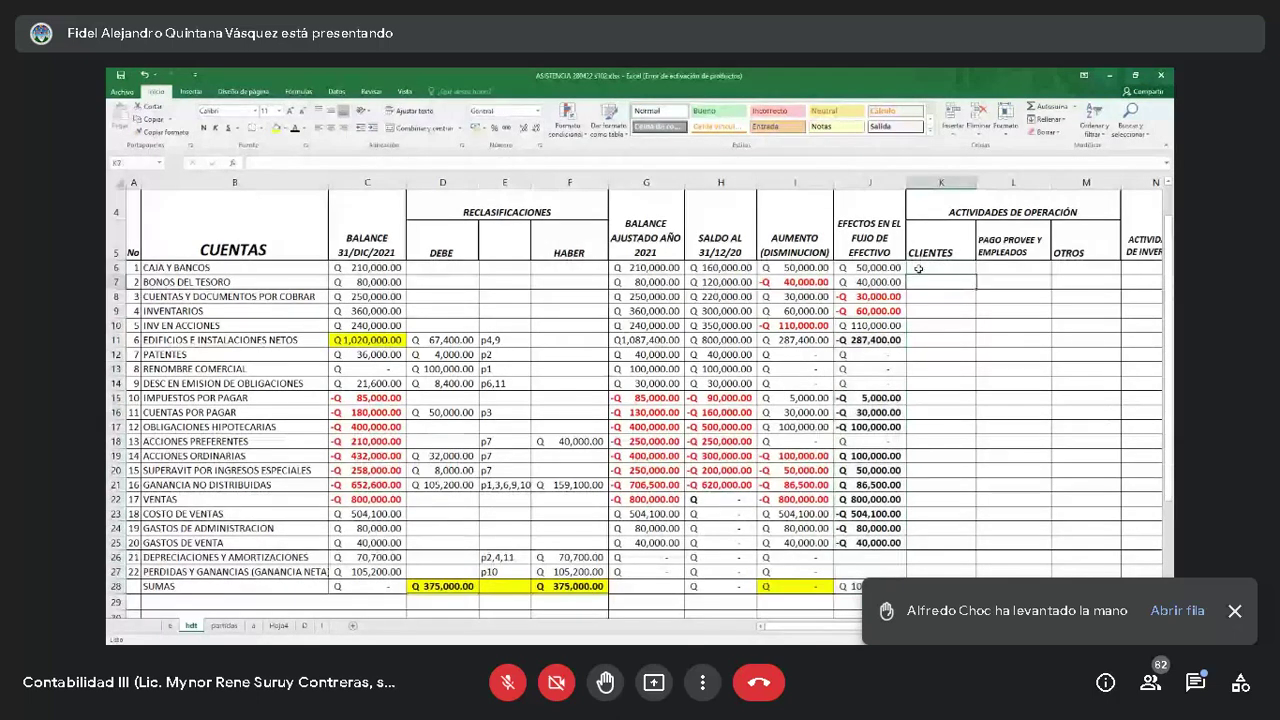
key(Right)
key(Right)
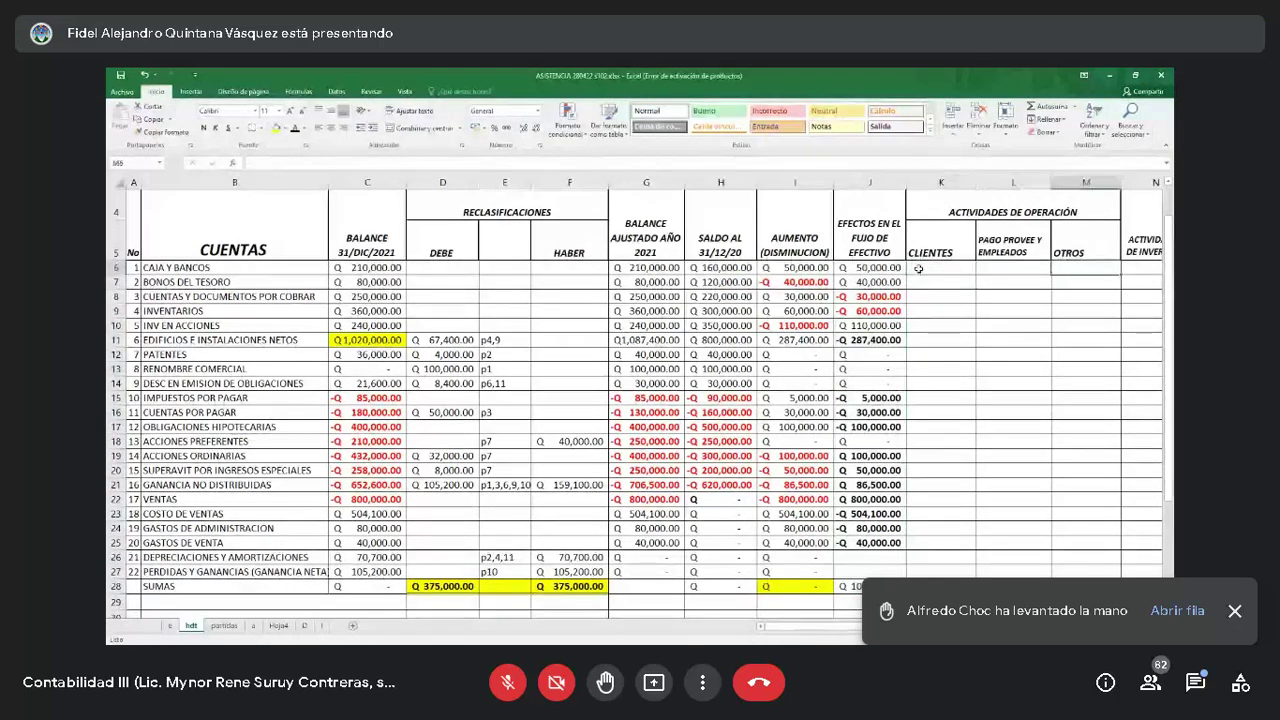
key(Right)
key(Right)
key(Right)
key(shift+Down)
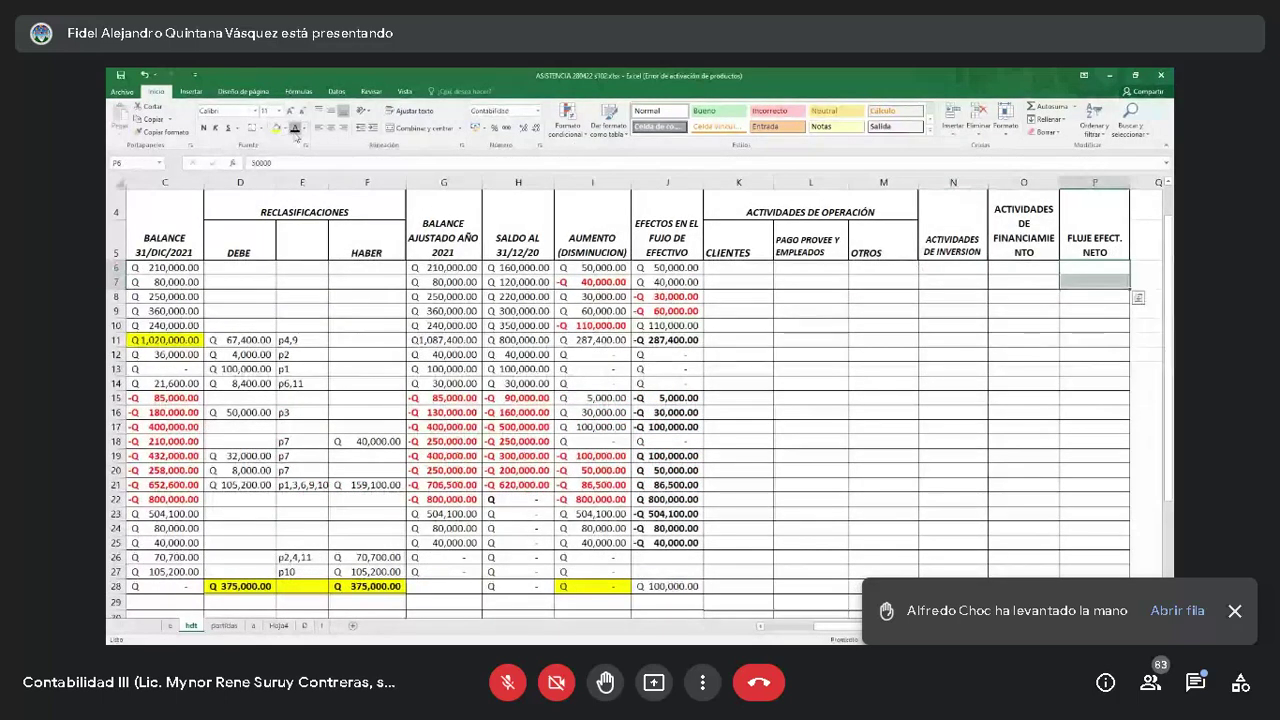
click(296, 133)
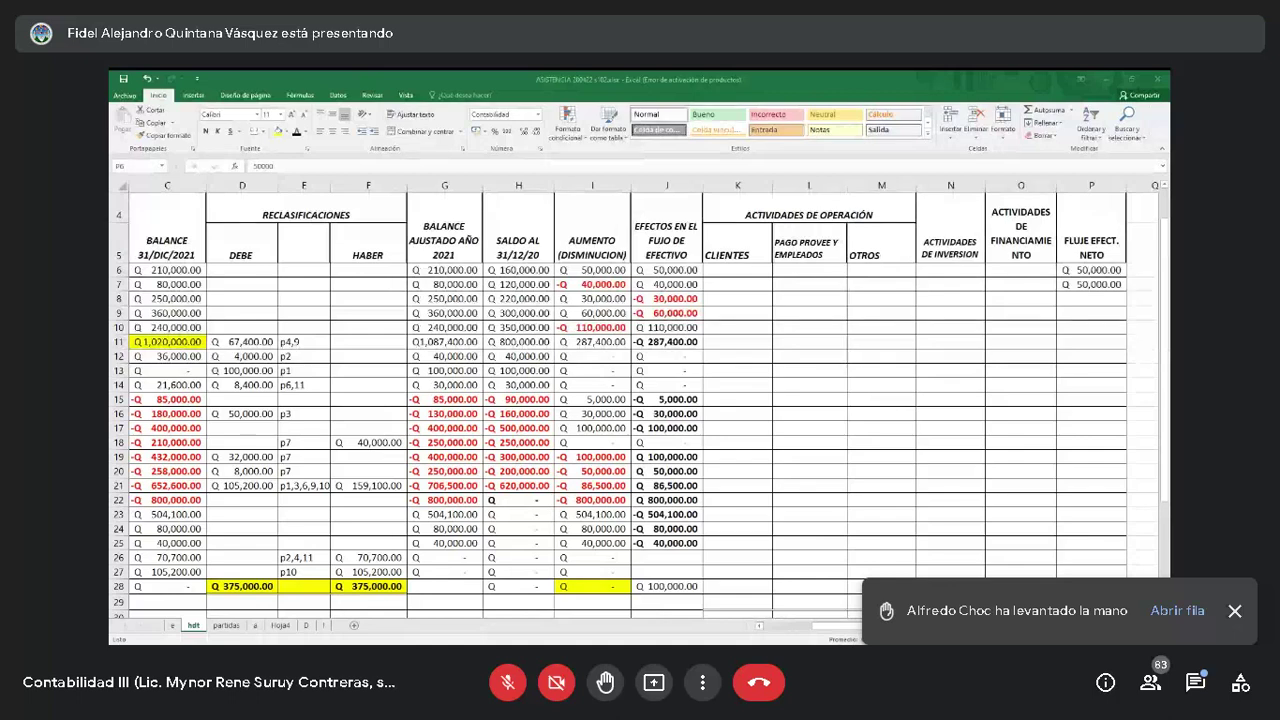
Set the FLUJE EFECT. NETO amount of Bonos del Tesoro, P7, to 40000.
key(shift+Down)
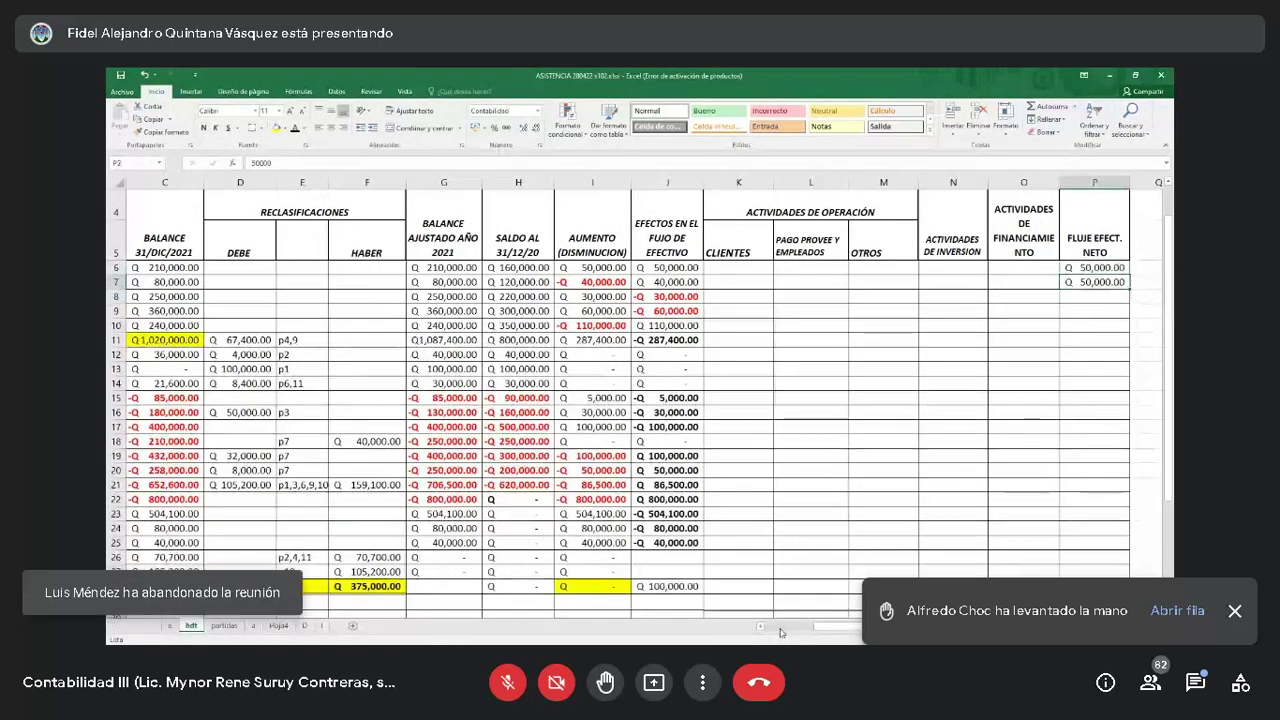
text(40000)
key(Return)
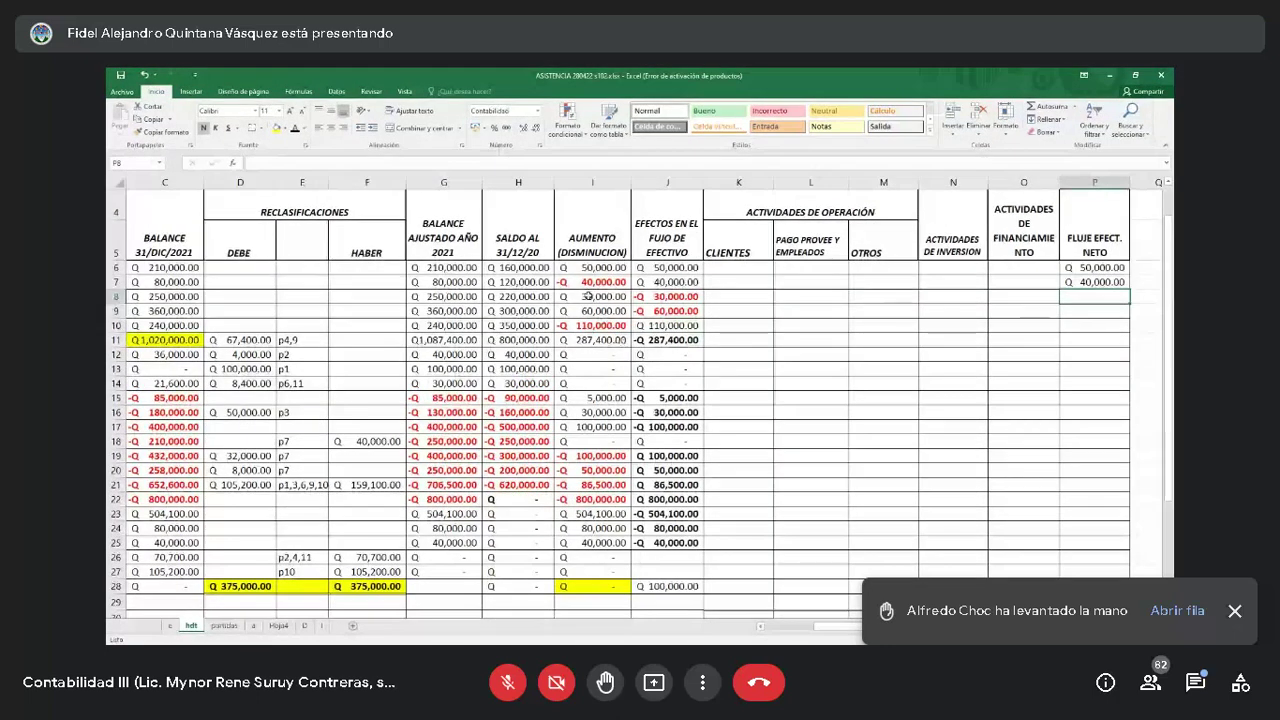
click(591, 298)
scroll(586, 297, down, 1)
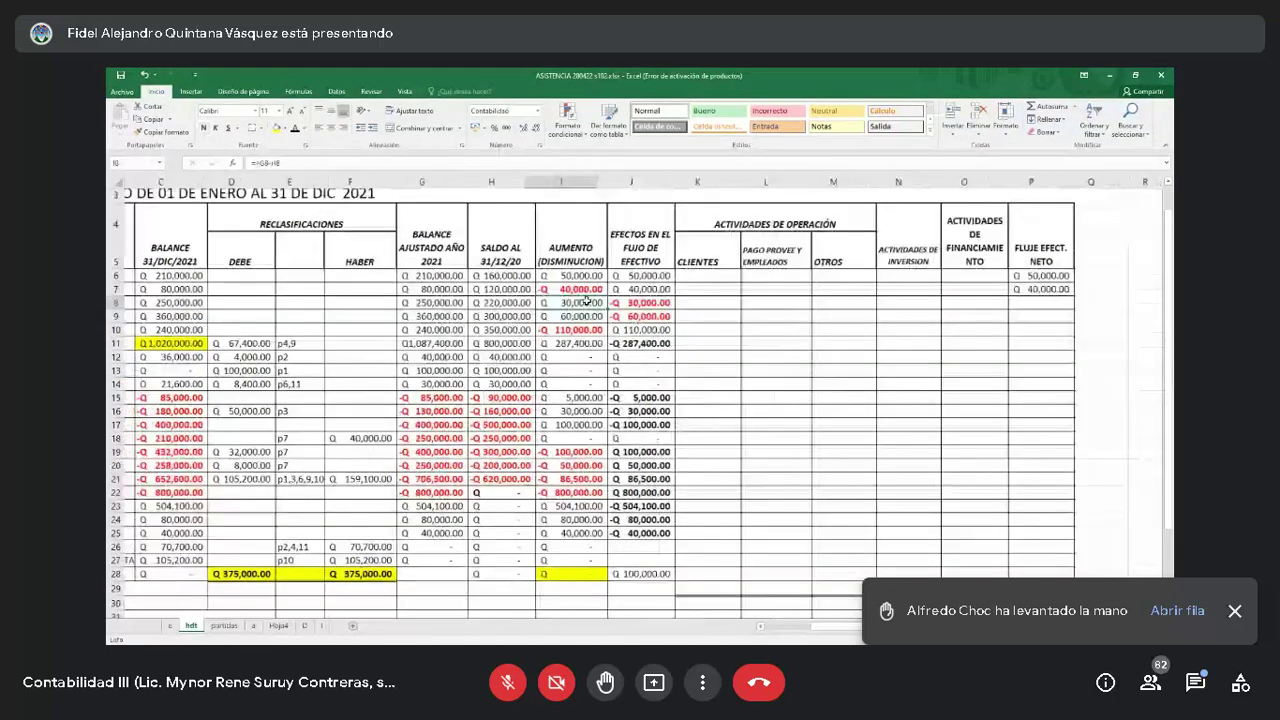
scroll(586, 300, down, 1)
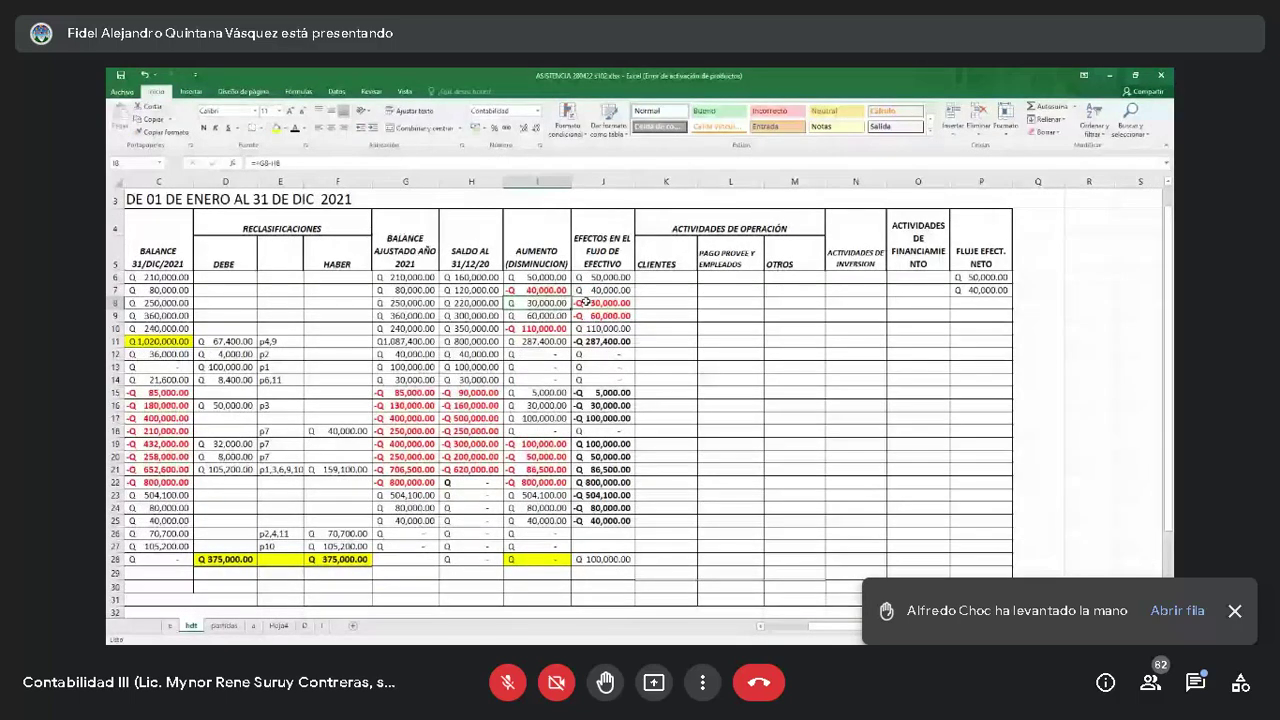
key(Left)
key(Left)
key(Left)
key(Left)
key(Left)
key(Left)
key(Left)
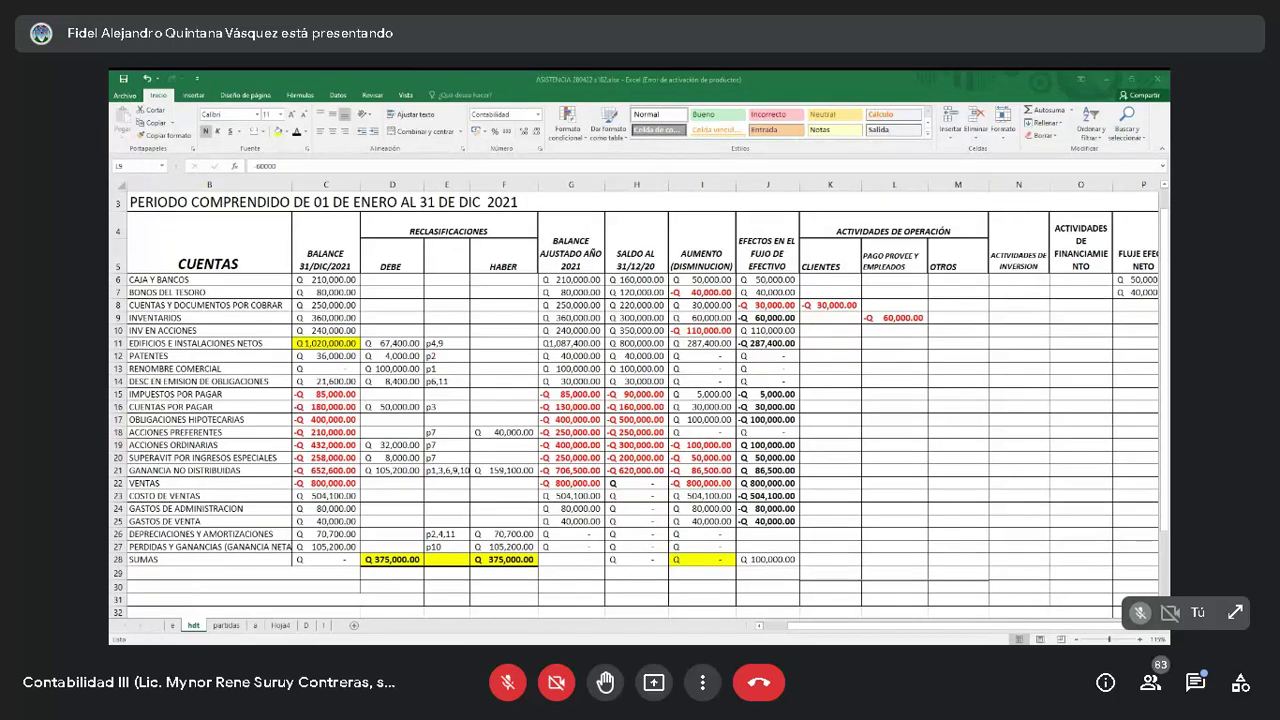
Set the ACTIVIDADES DE INVERSION amount of INV EN ACCIONES, N10, to 110000.
click(913, 329)
key(Right)
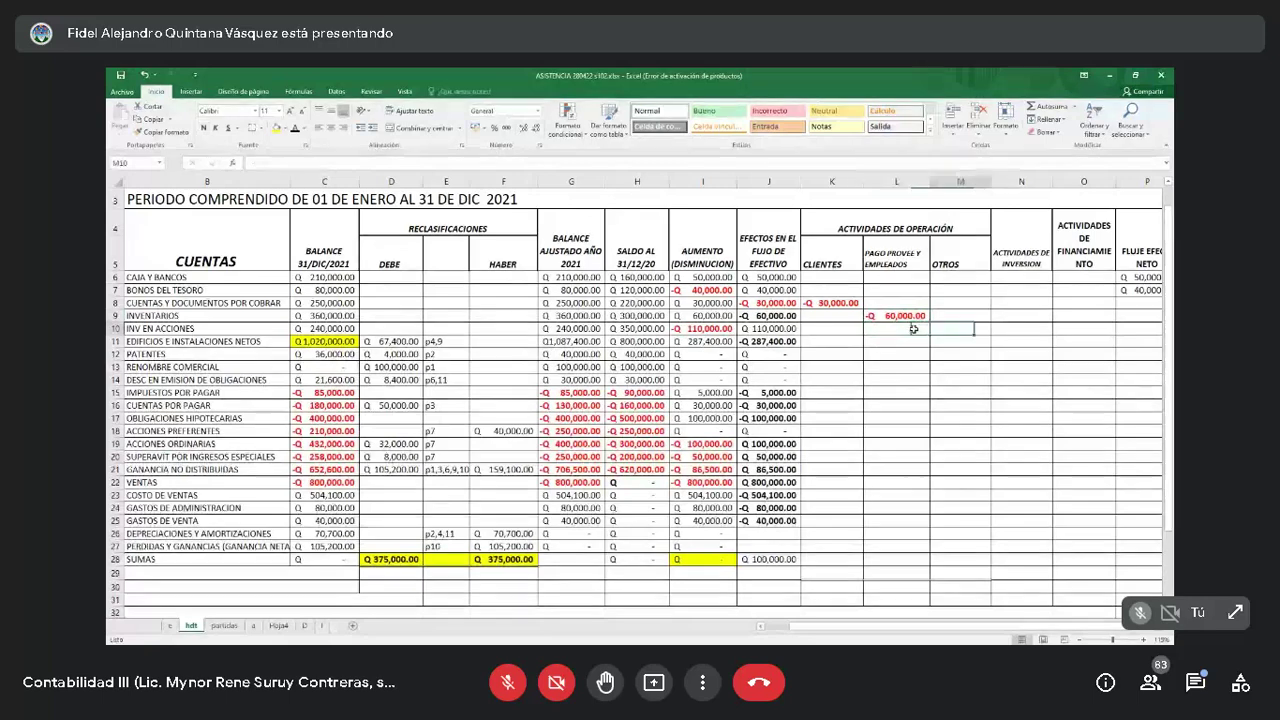
key(Right)
text(110000)
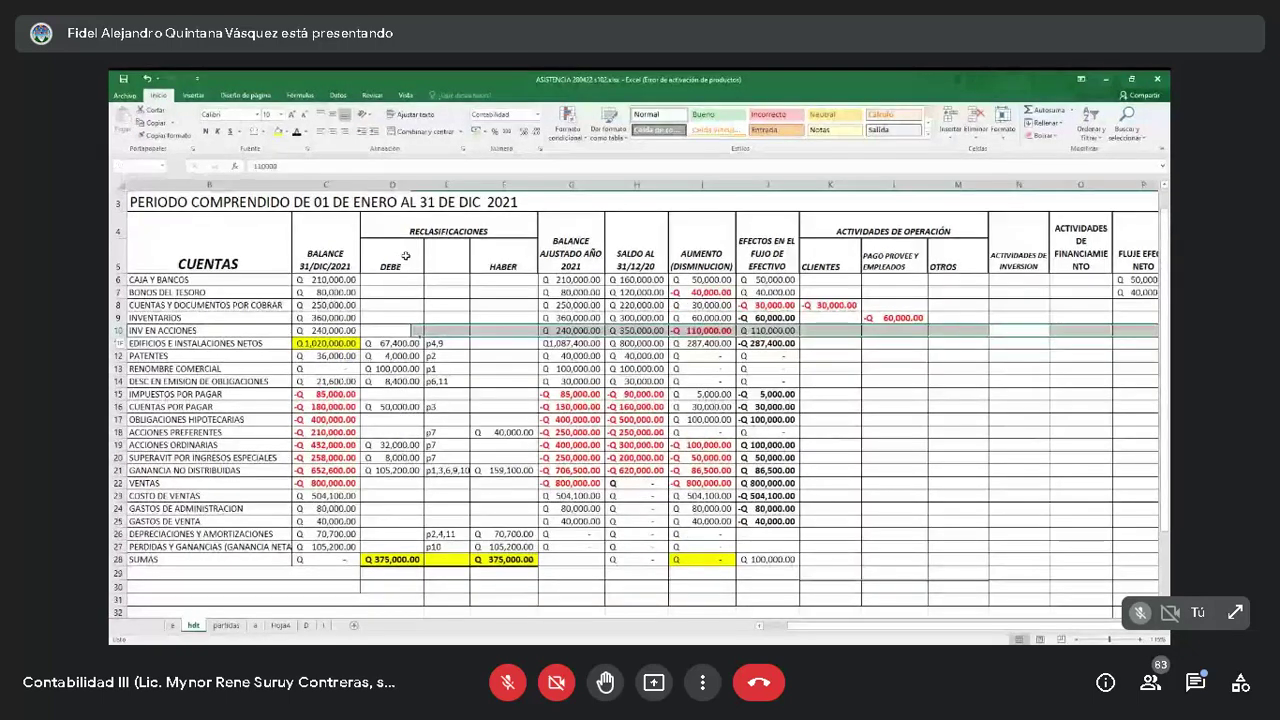
key(Right)
key(Left)
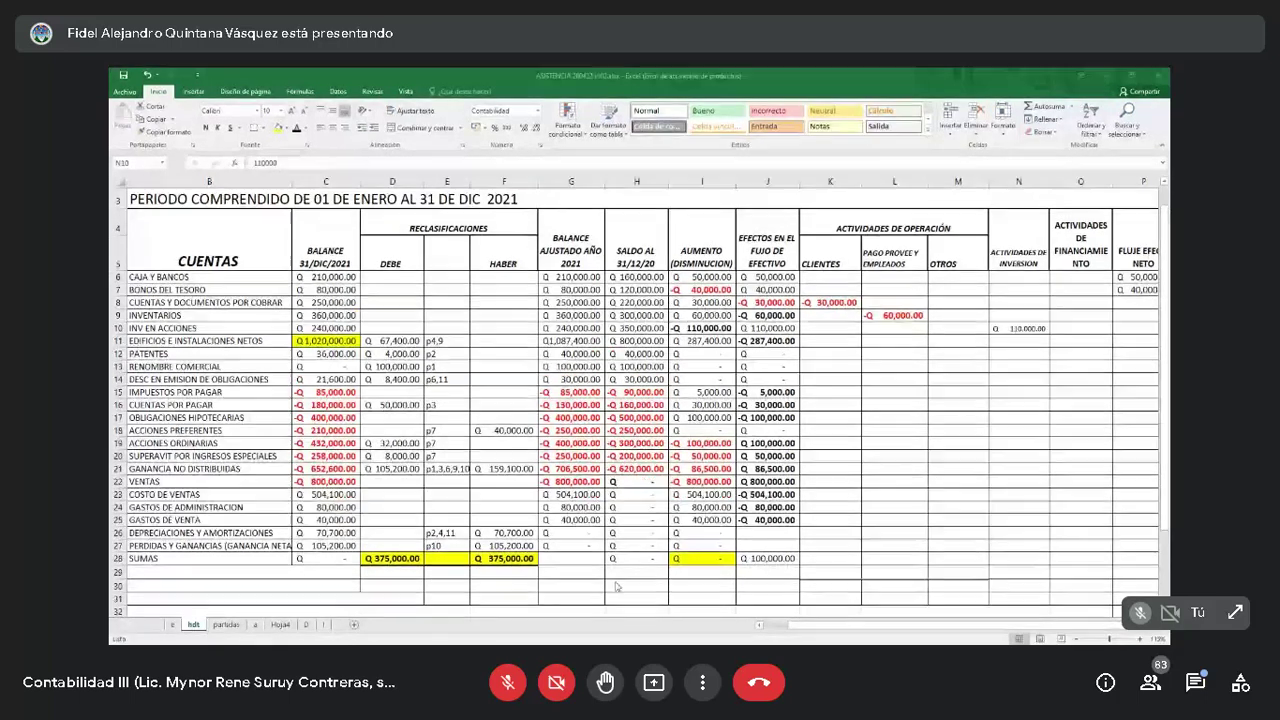
key(Down)
key(shift+space)
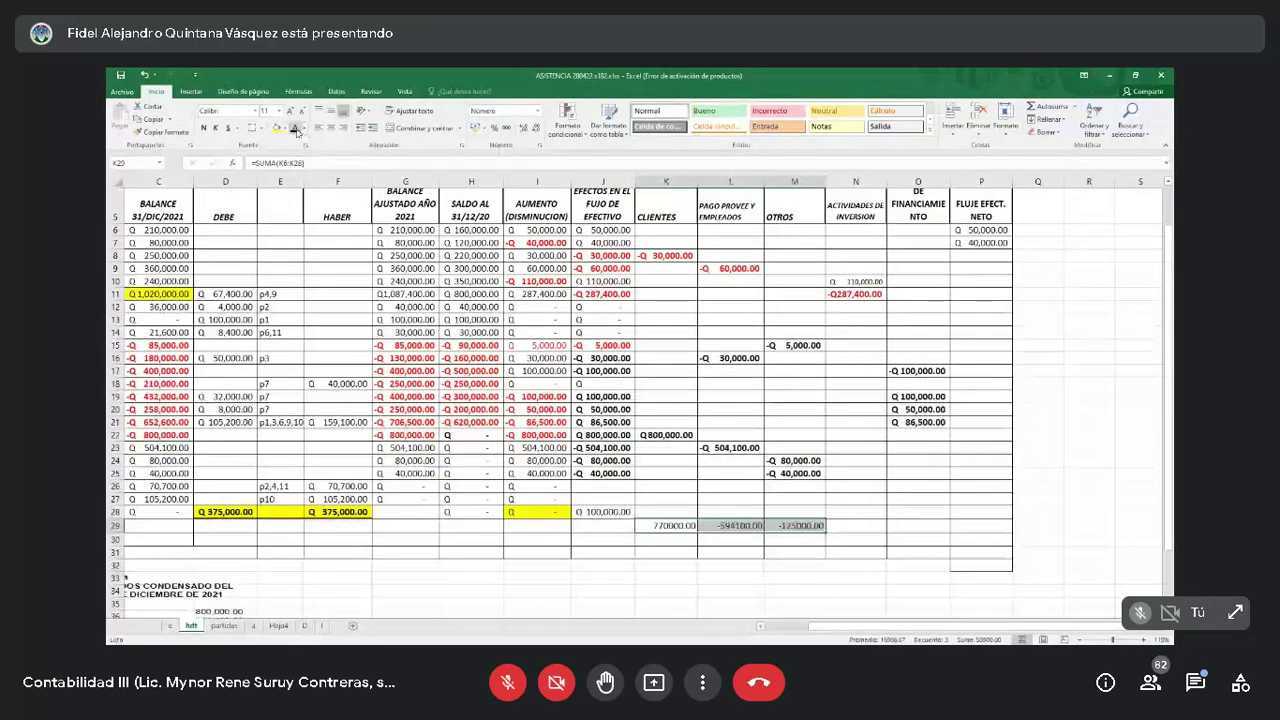
Bold the operating activity totals K29:M29 and give them the accounting format of the VENTAS amount in K22.
key(ctrl+n)
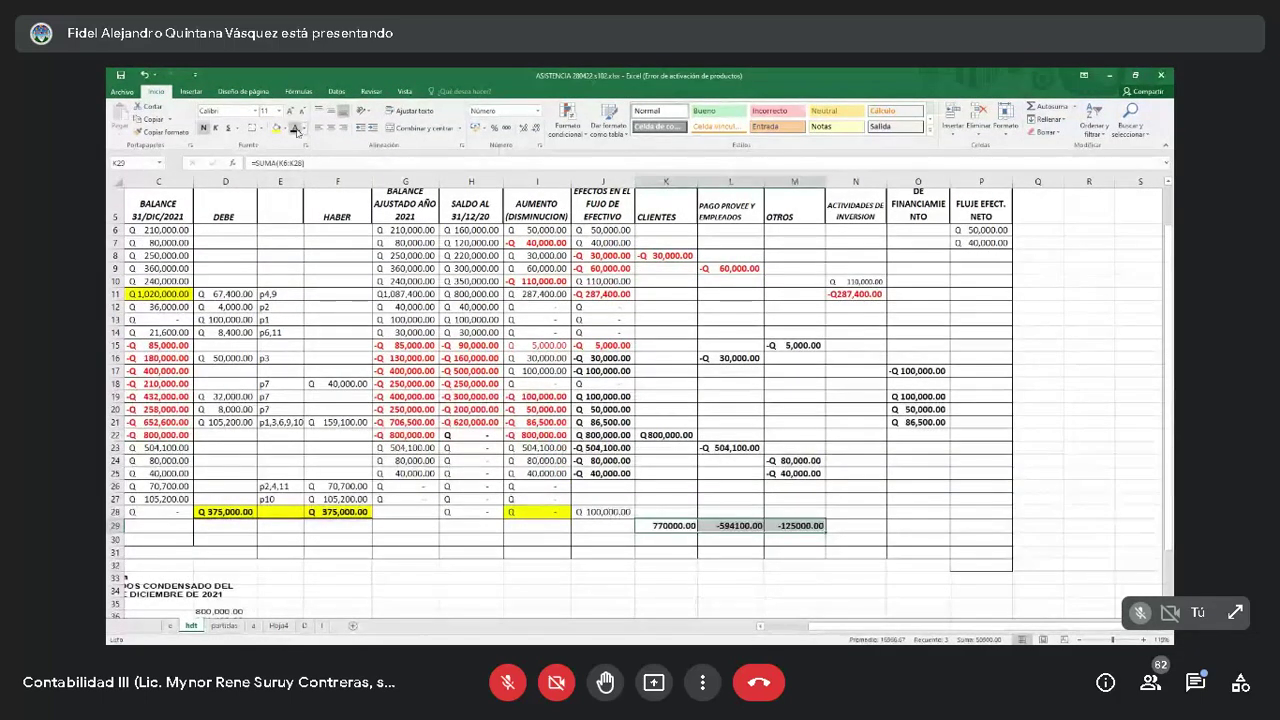
click(685, 498)
click(676, 436)
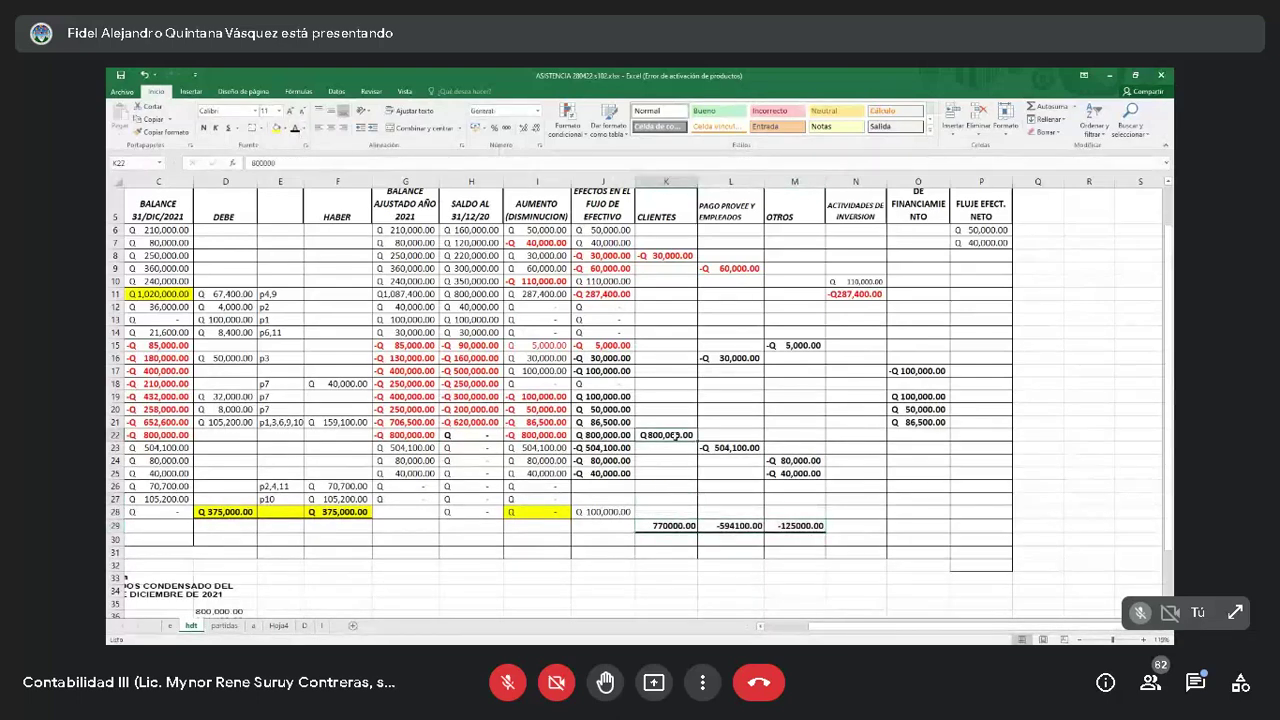
click(160, 132)
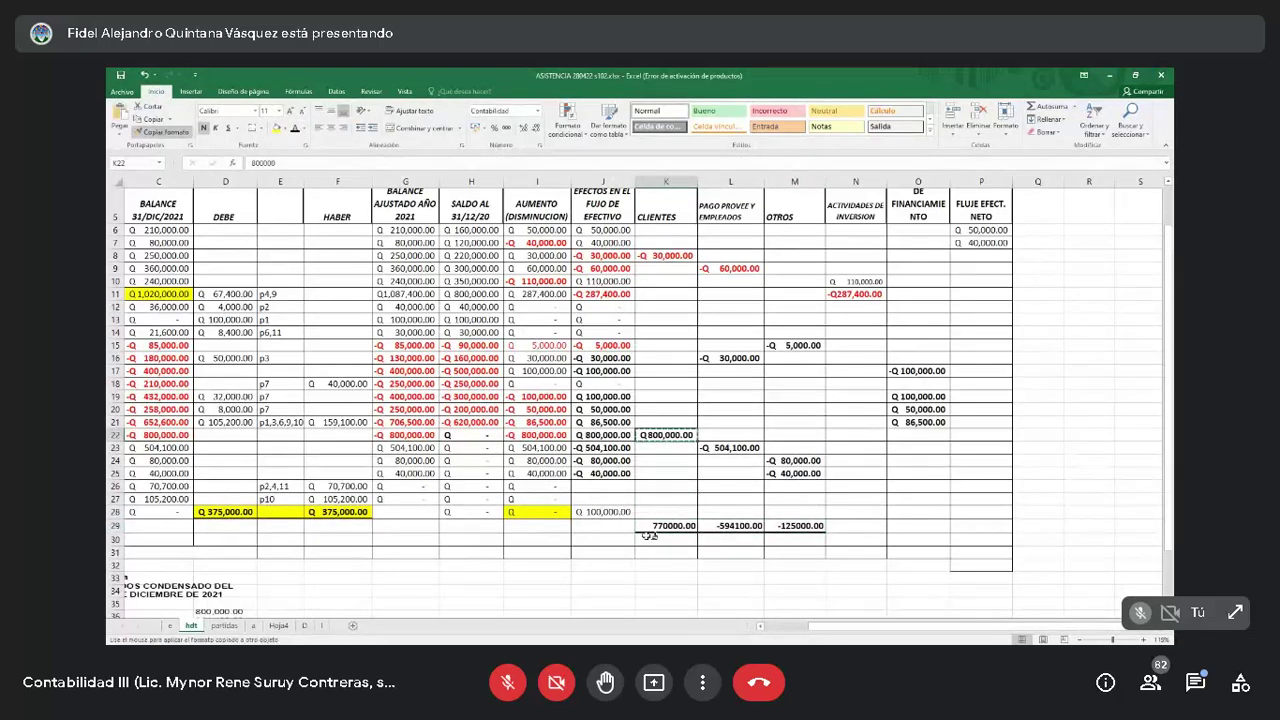
click(666, 525)
click(160, 132)
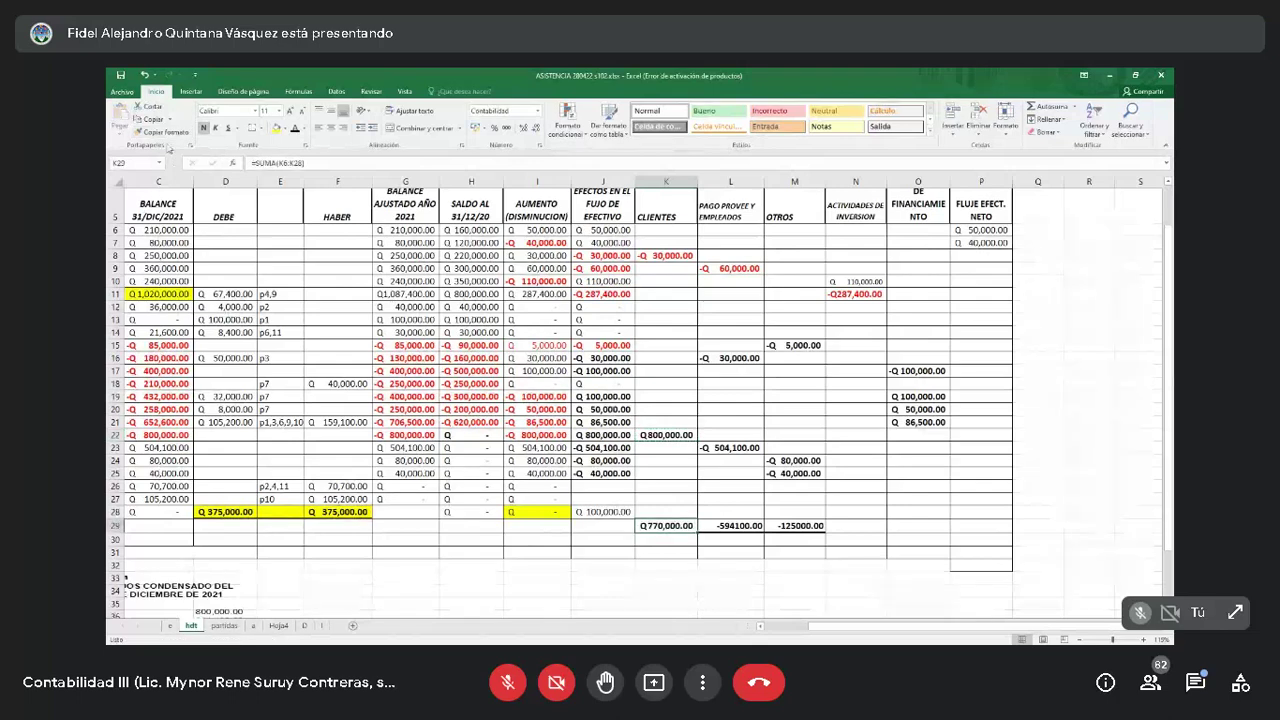
click(730, 525)
click(160, 132)
click(794, 525)
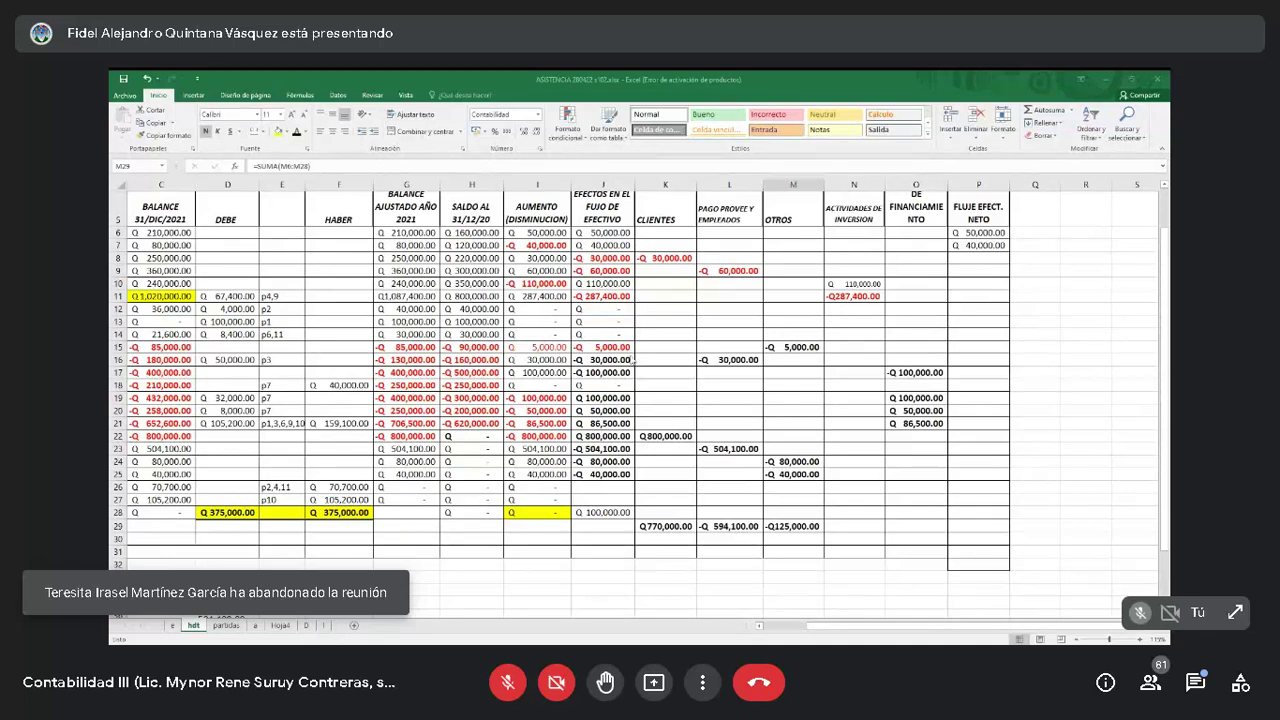
Paste the copied screenshot into the empty sheet Hoja4 at B3, and return to the hdt sheet.
click(281, 625)
click(172, 219)
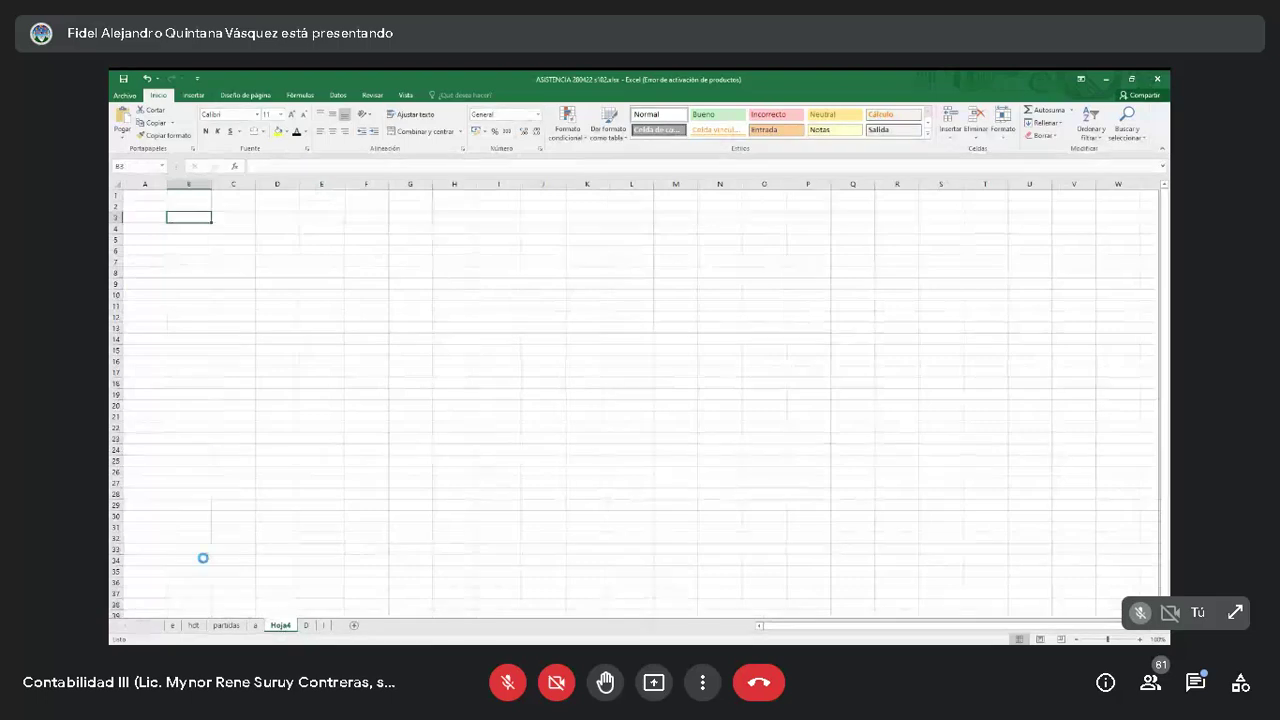
key(ctrl+v)
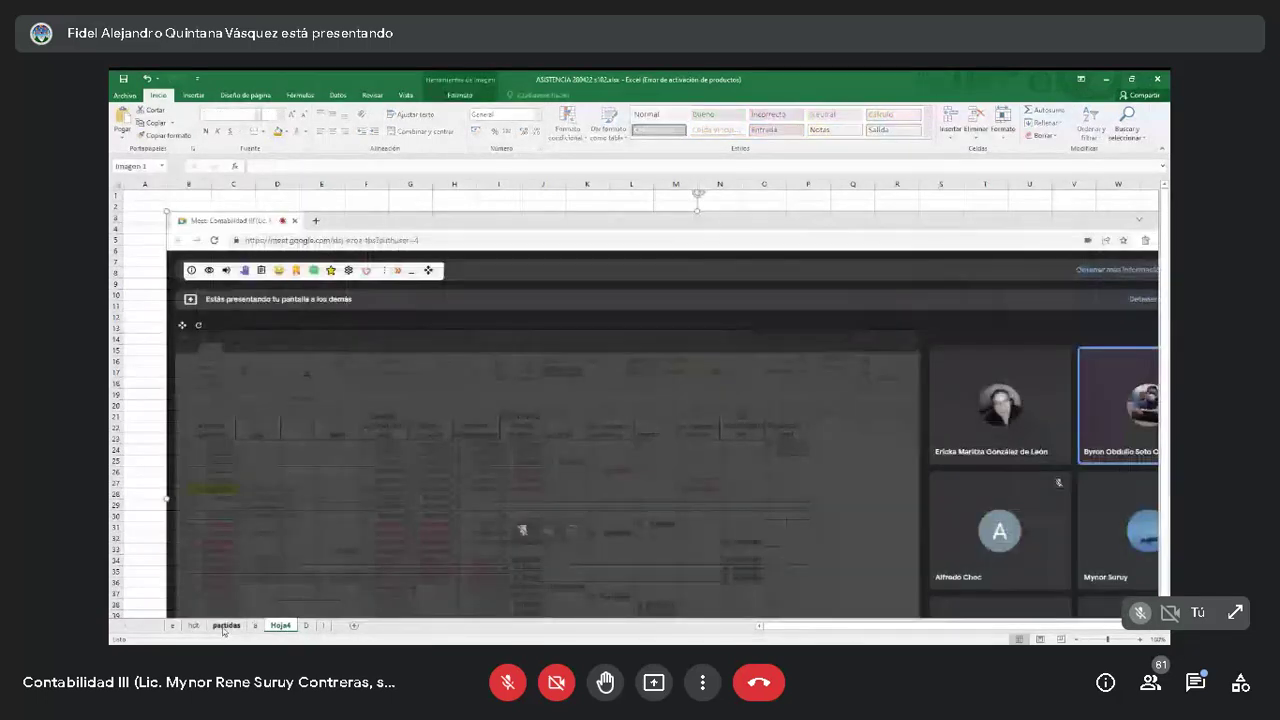
click(193, 625)
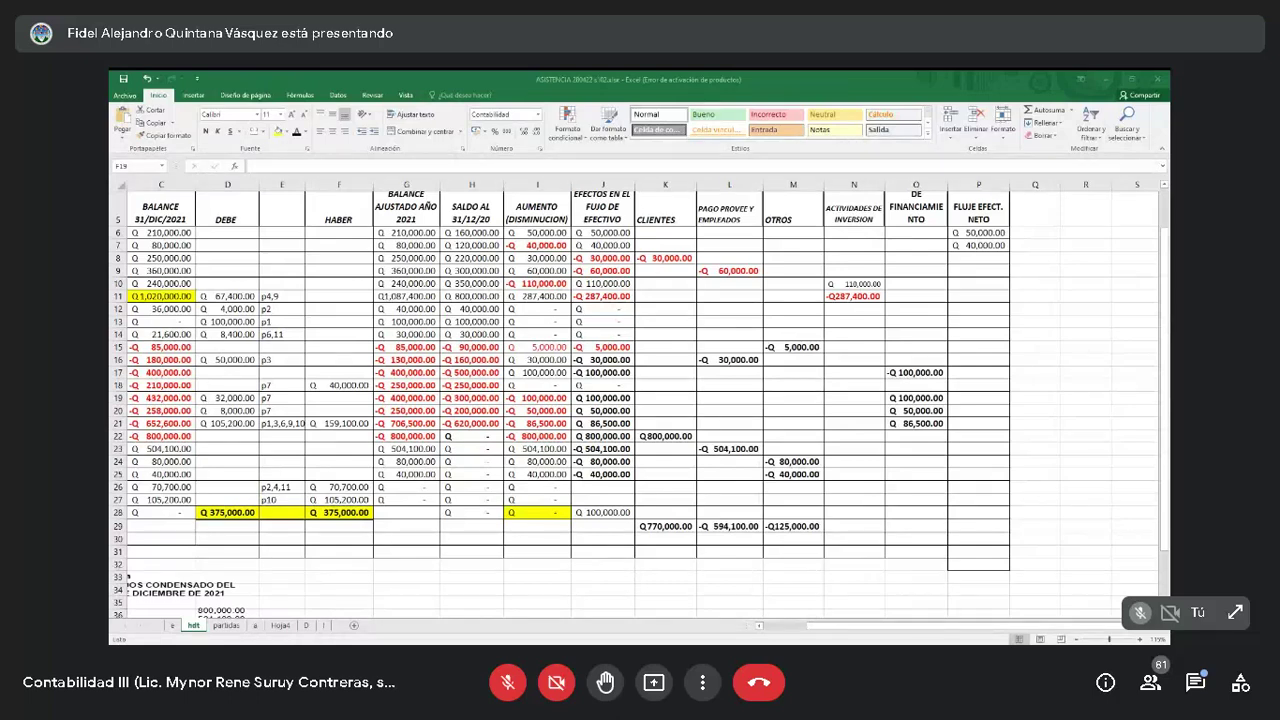
Move the condensed income statement picture a few rows further down, away from the worksheet table.
click(828, 530)
scroll(845, 515, down, 1)
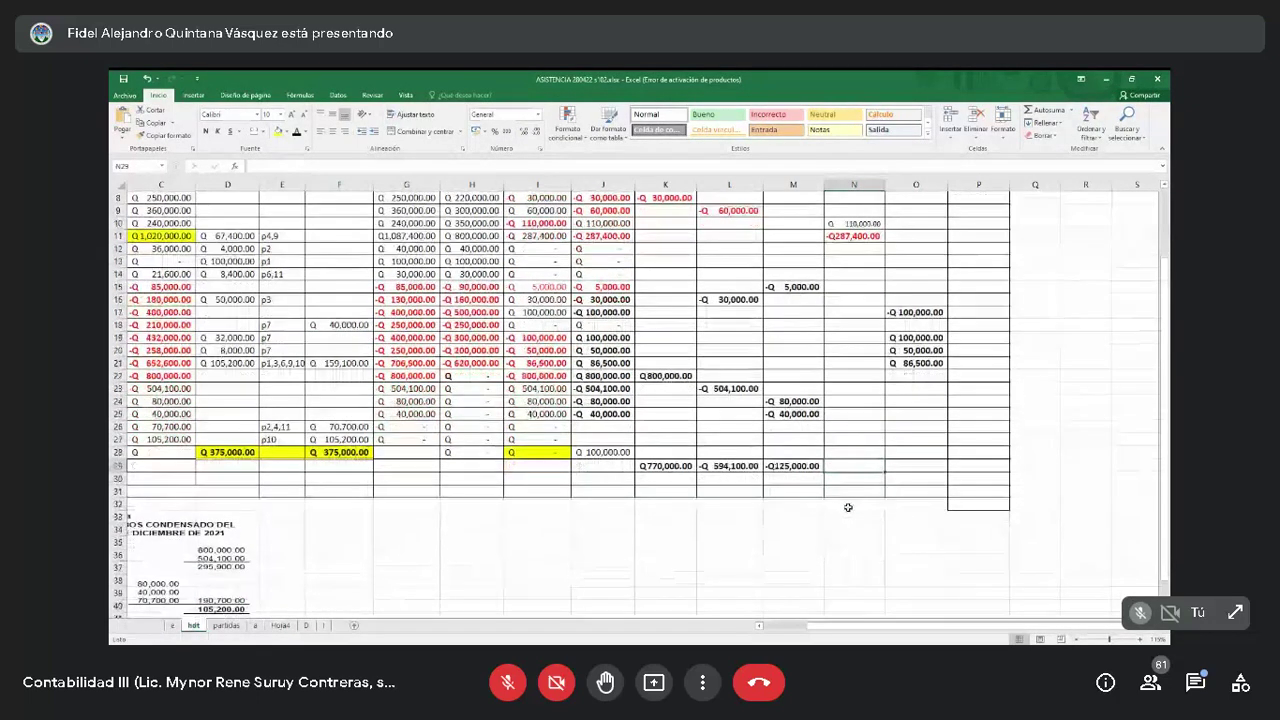
drag(201, 540, 194, 600)
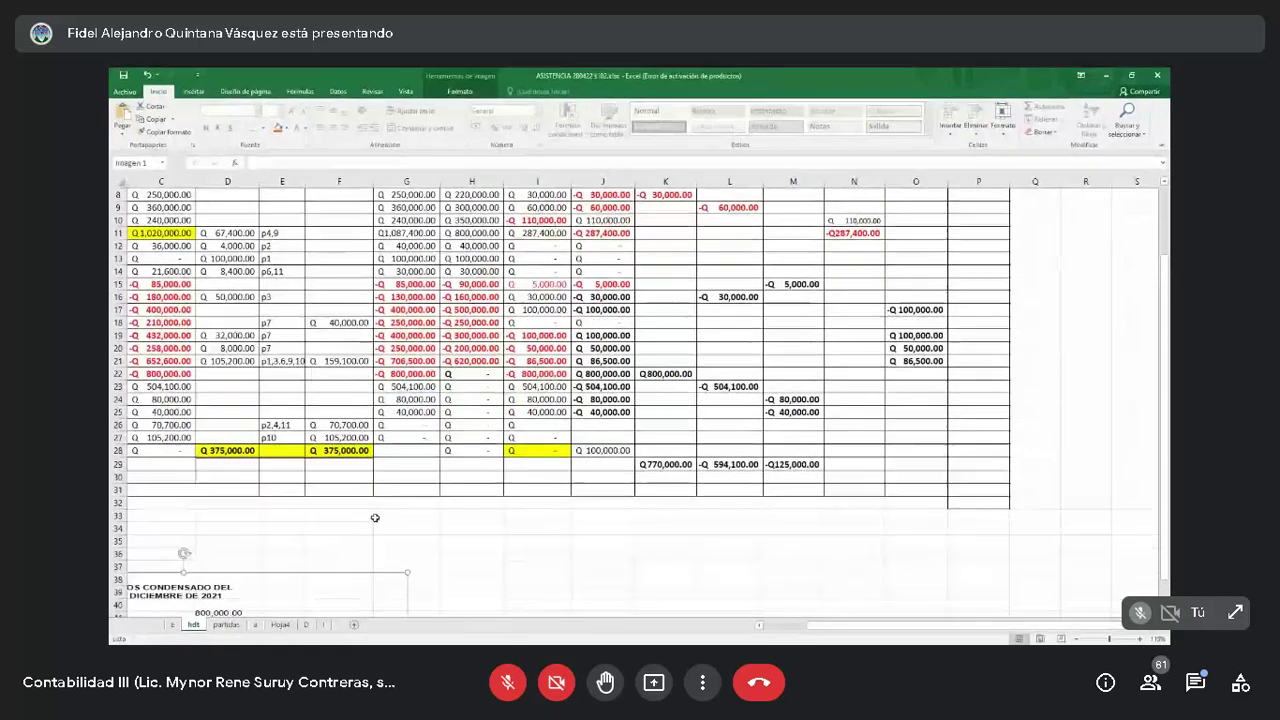
click(790, 489)
Set the font of the four FLUJO DE EFECTIVO NETO labels under SUMAS, B29:E32, to black.
click(817, 482)
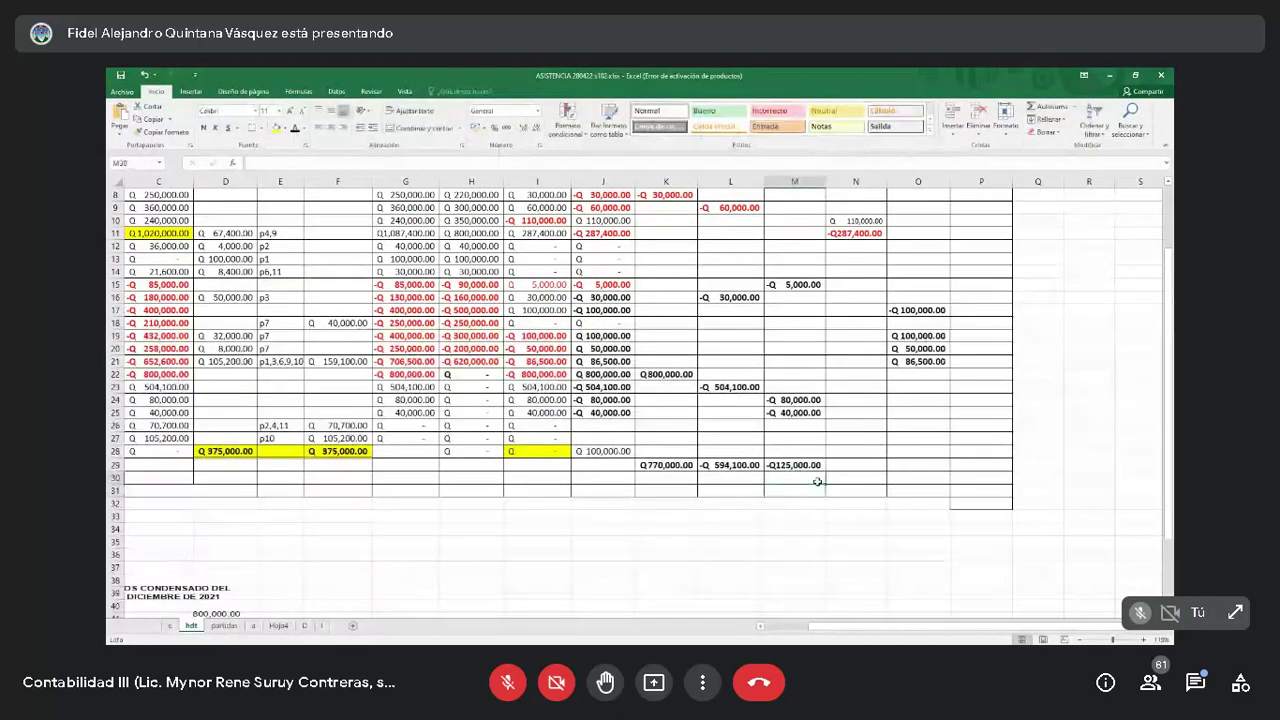
key(Right)
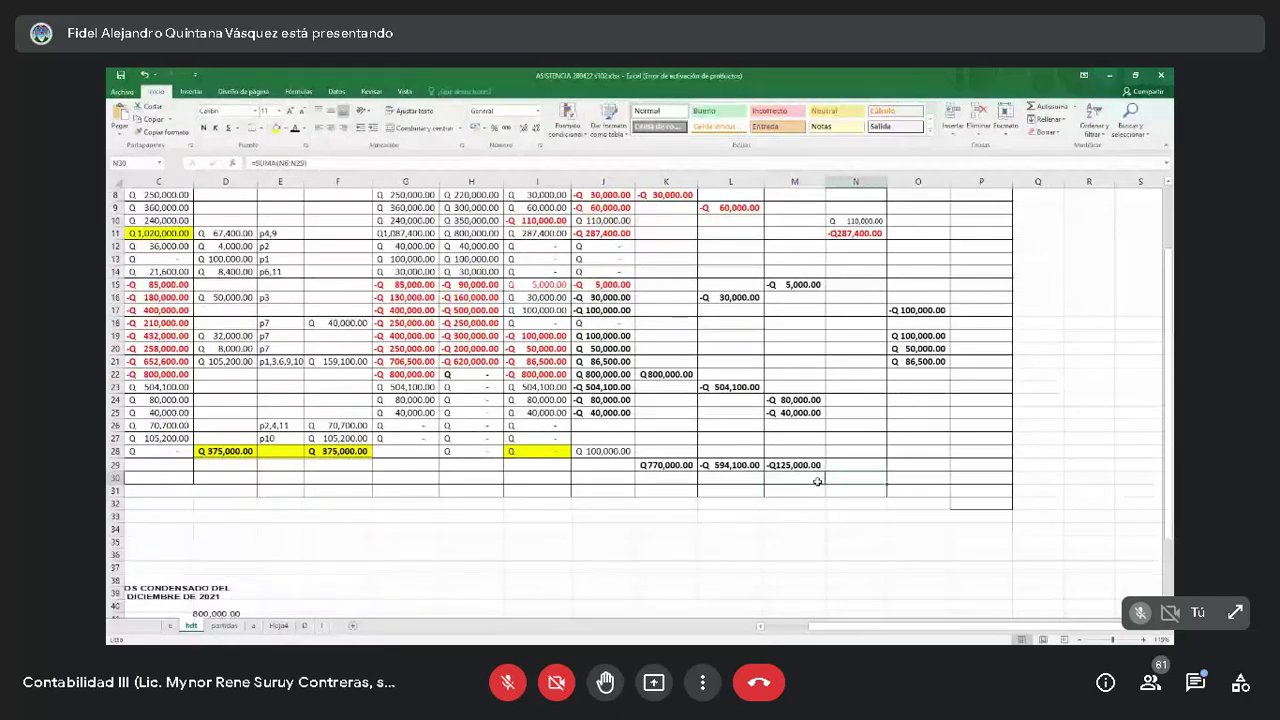
key(ctrl+Left)
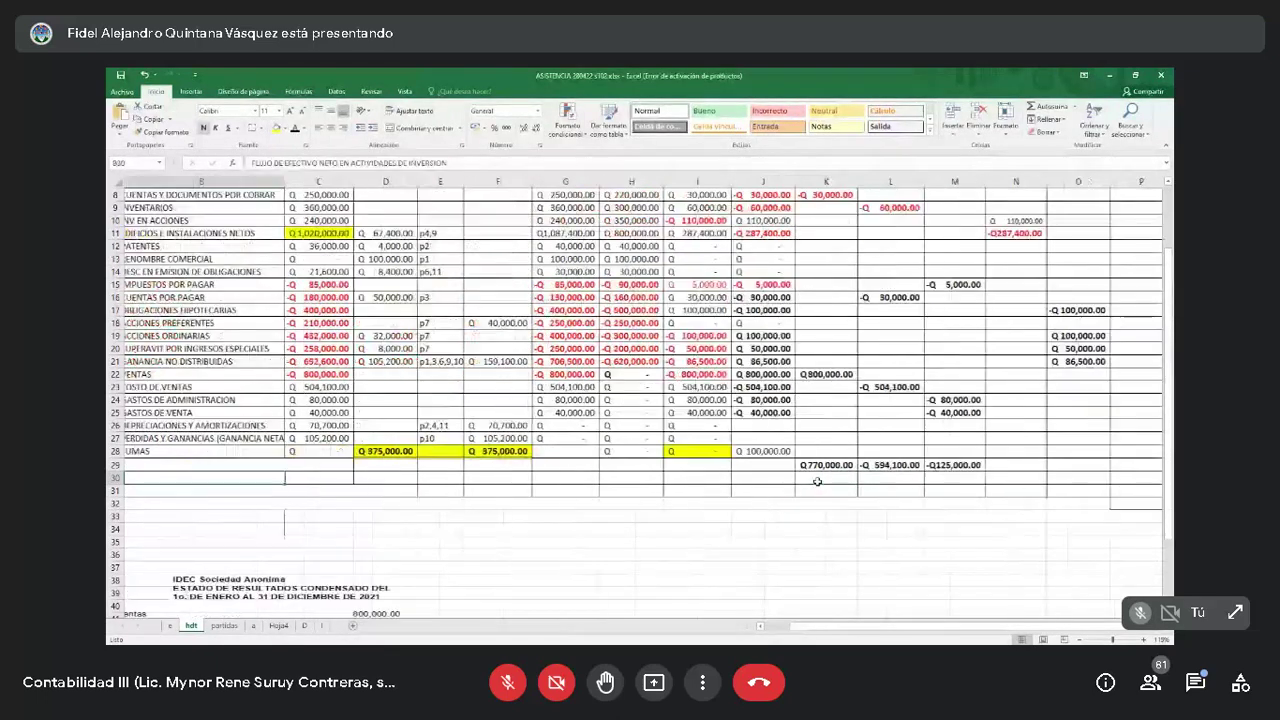
key(Up)
key(shift+Down)
key(shift+Down)
key(shift+Down)
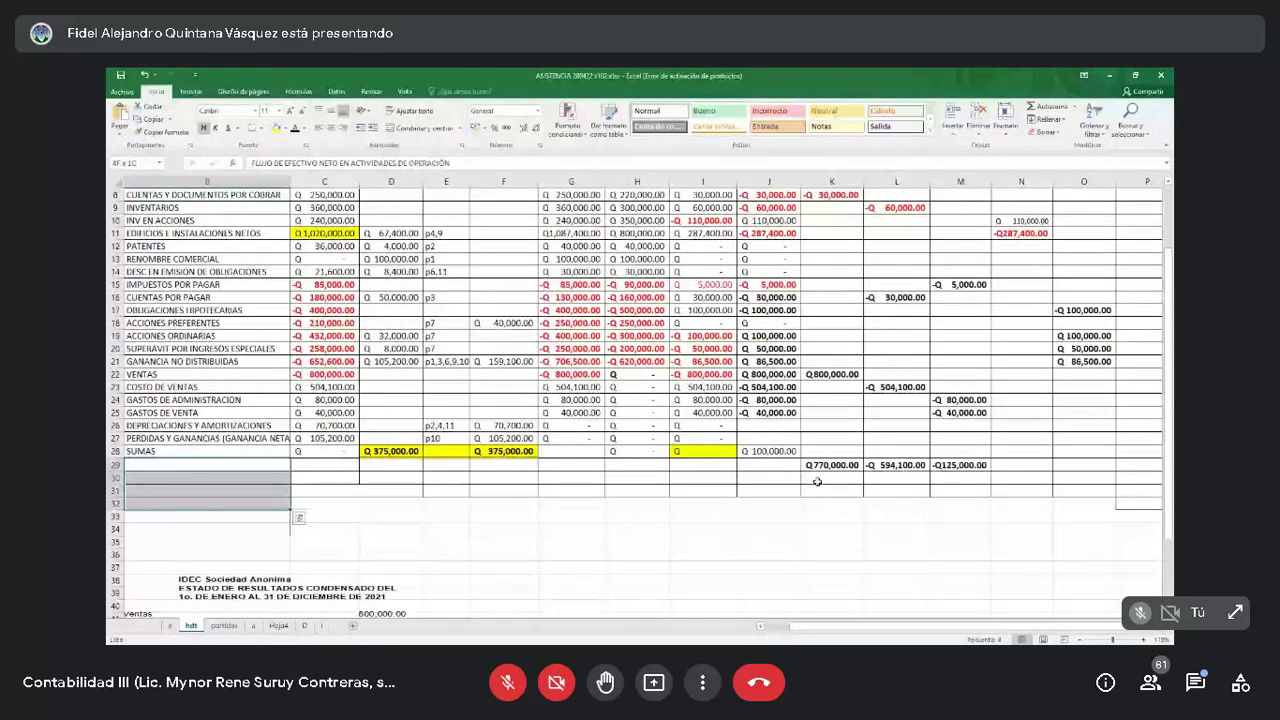
key(shift+Right)
key(shift+Right)
key(shift+Right)
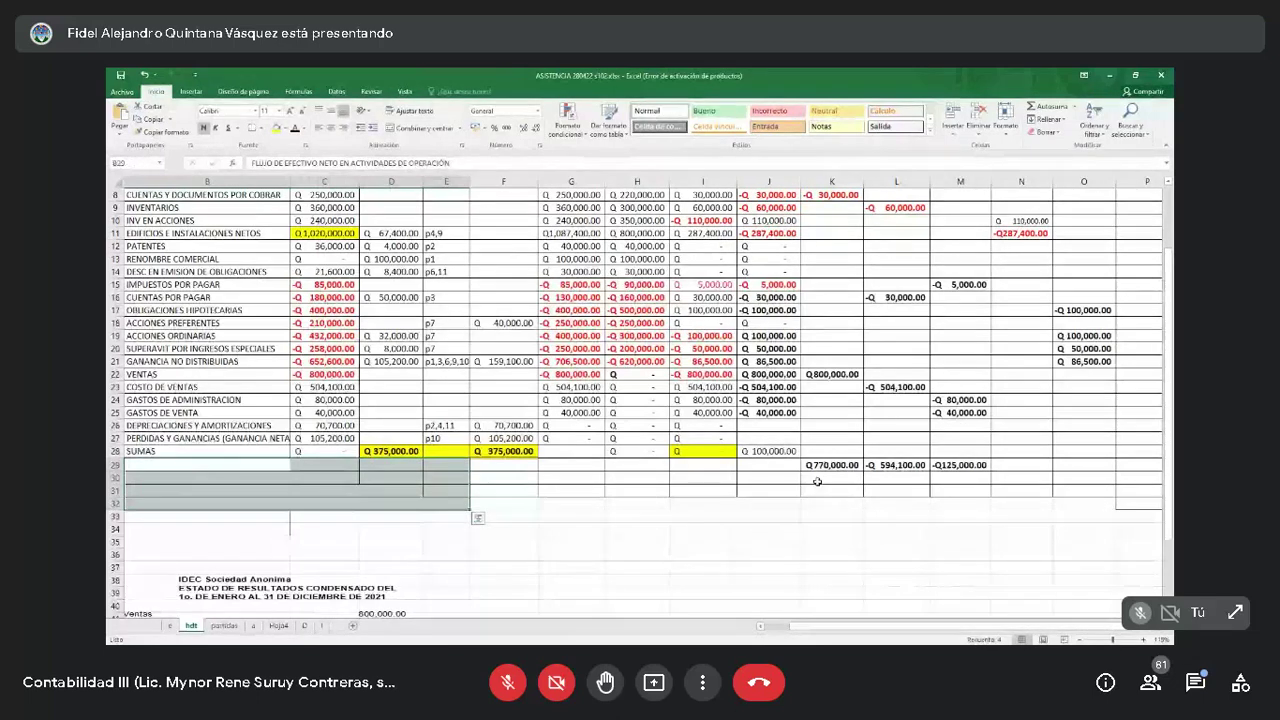
click(295, 129)
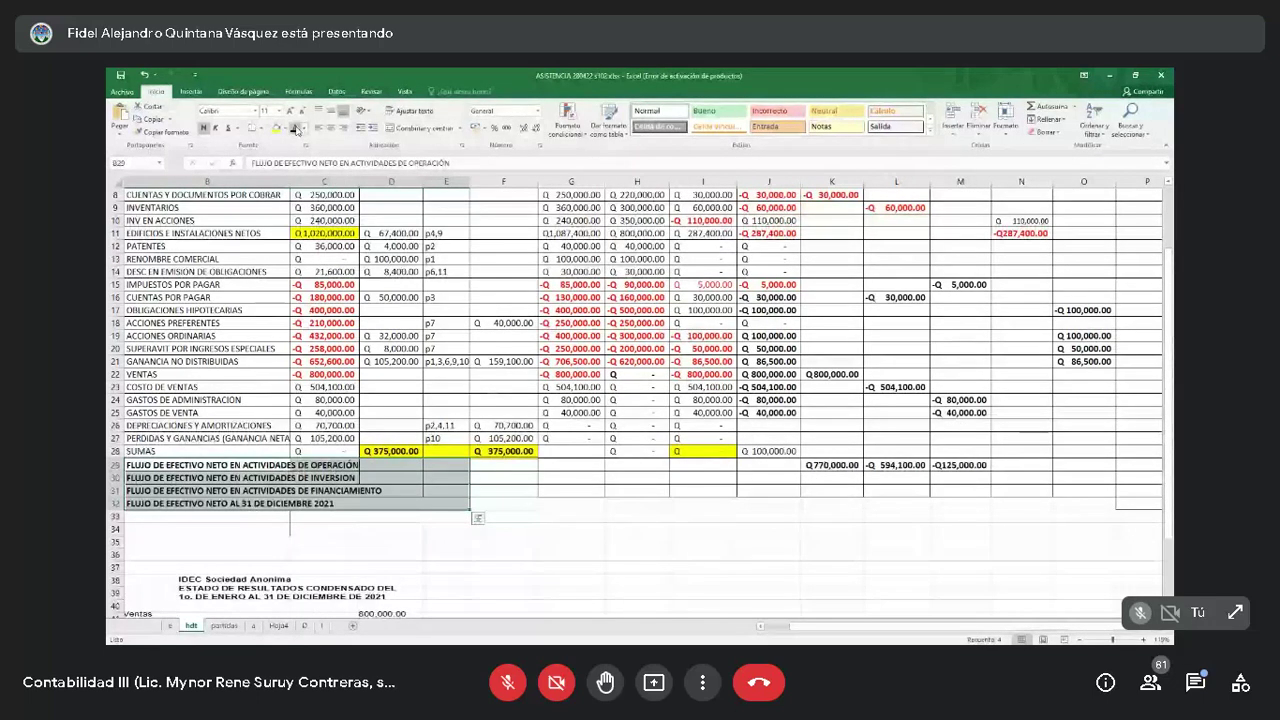
key(Right)
key(Down)
key(Right)
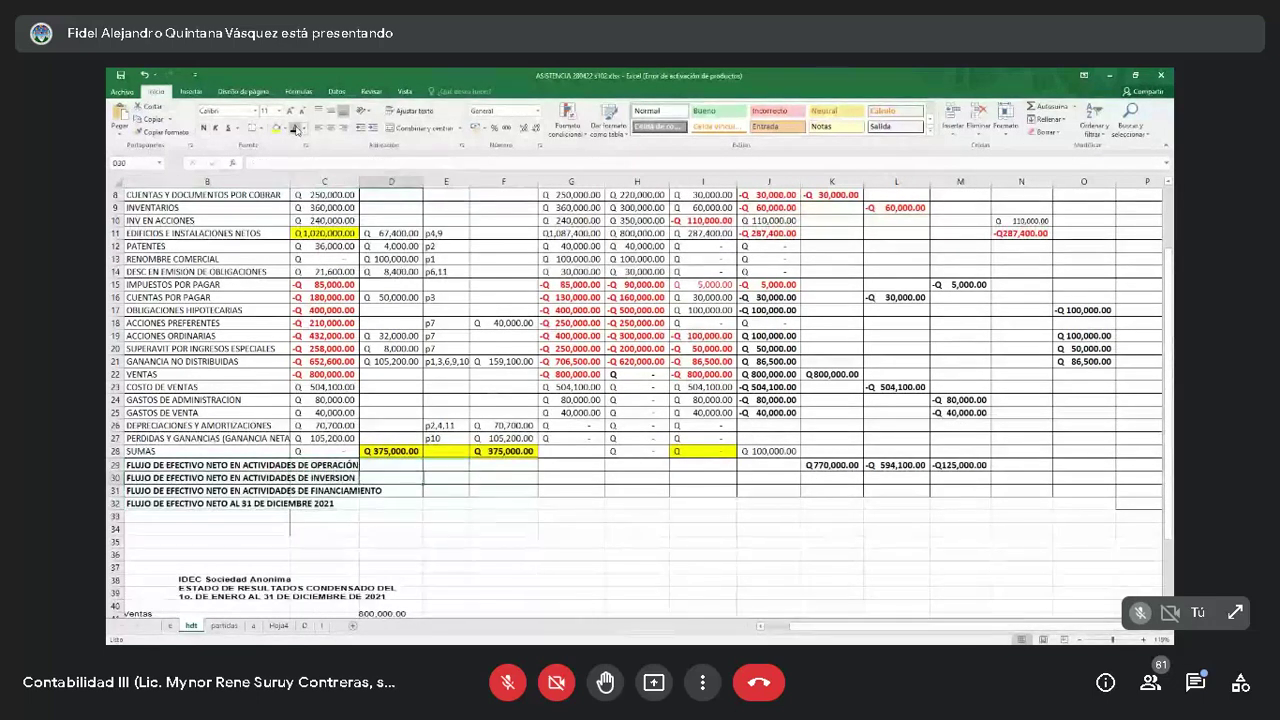
Set the font of the activity totals and net cash flow amounts in M29:P32 to black.
key(Right)
key(Right)
key(Right)
key(Right)
key(Right)
key(Right)
key(Right)
key(Right)
key(Right)
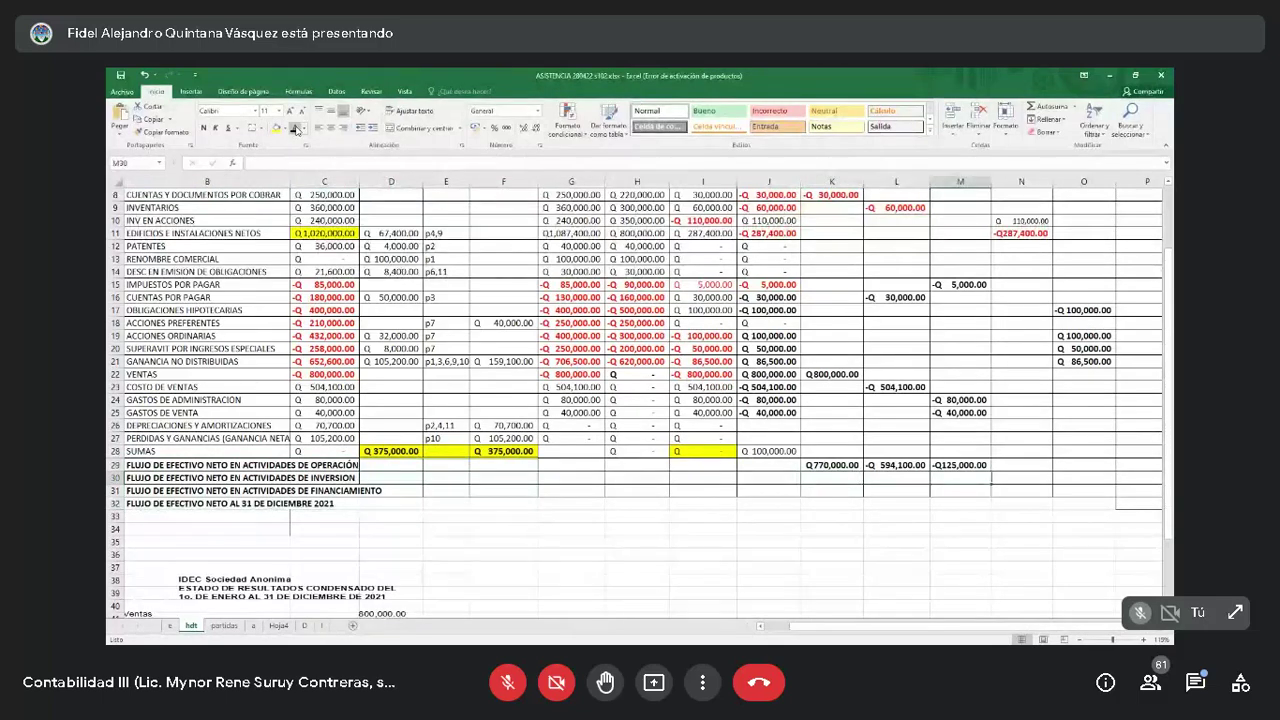
scroll(213, 268, up, 3)
ctrl+scroll(213, 268, down, 1)
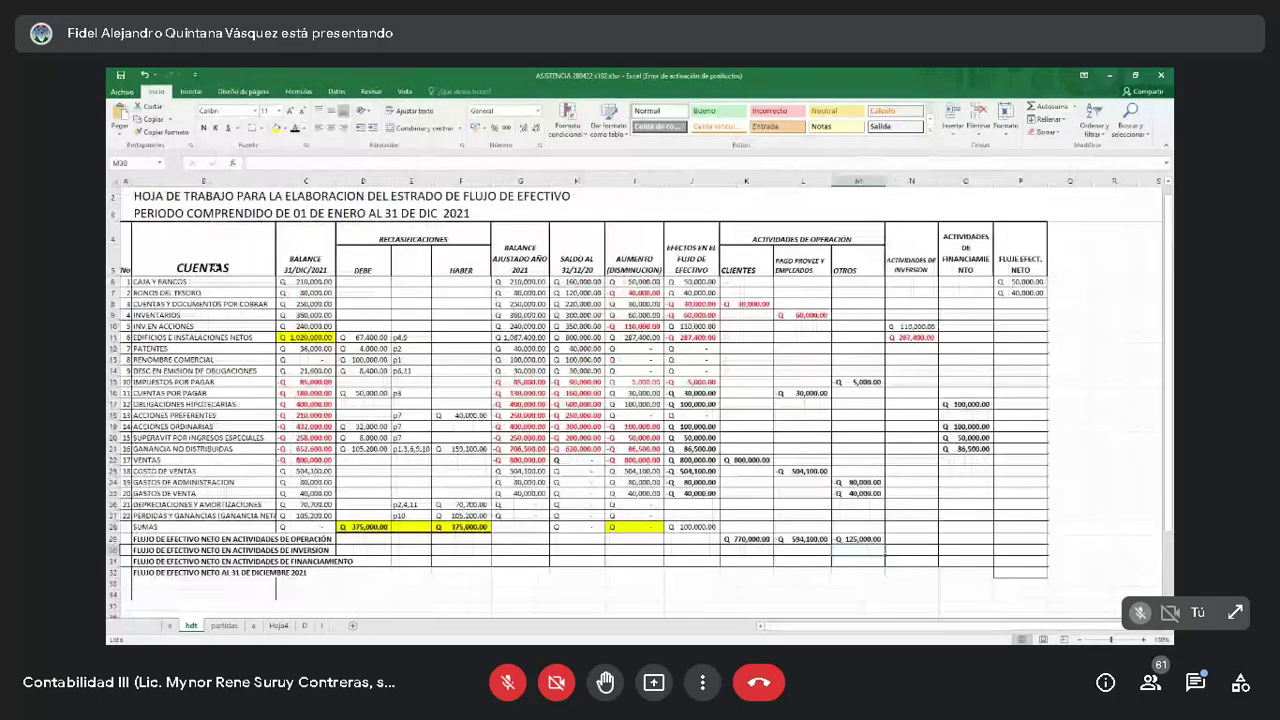
scroll(213, 268, down, 1)
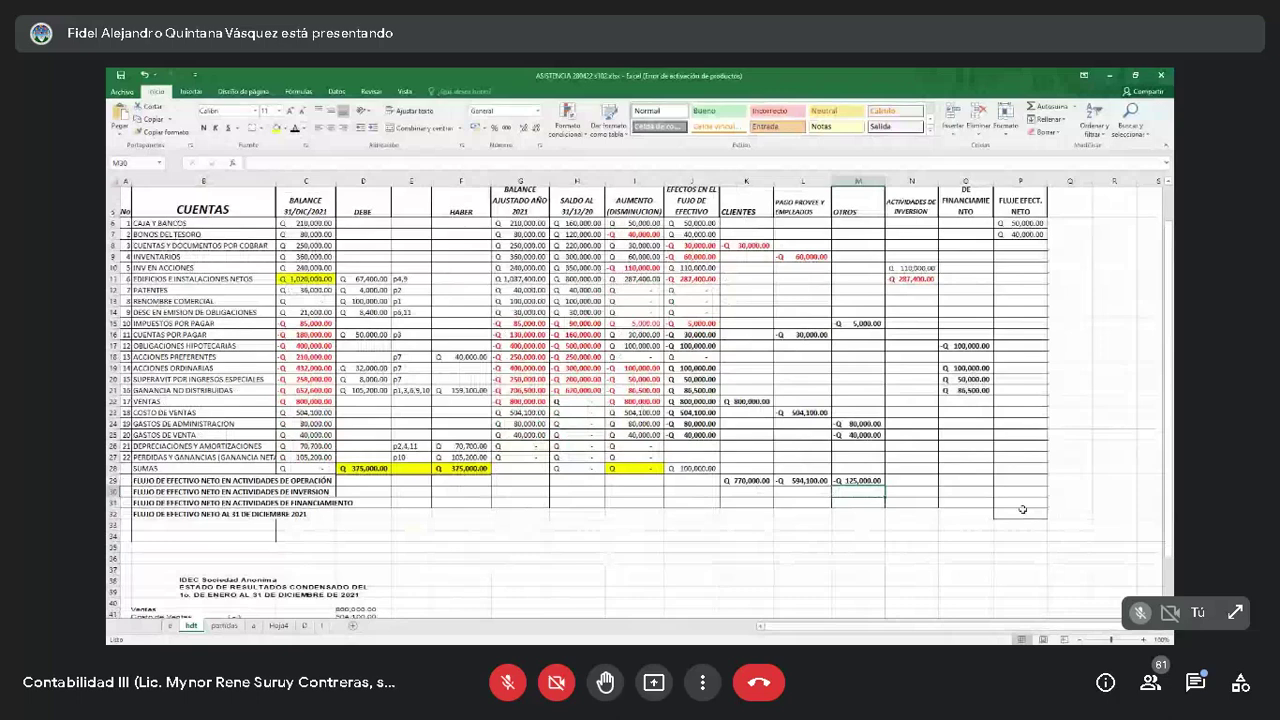
click(818, 470)
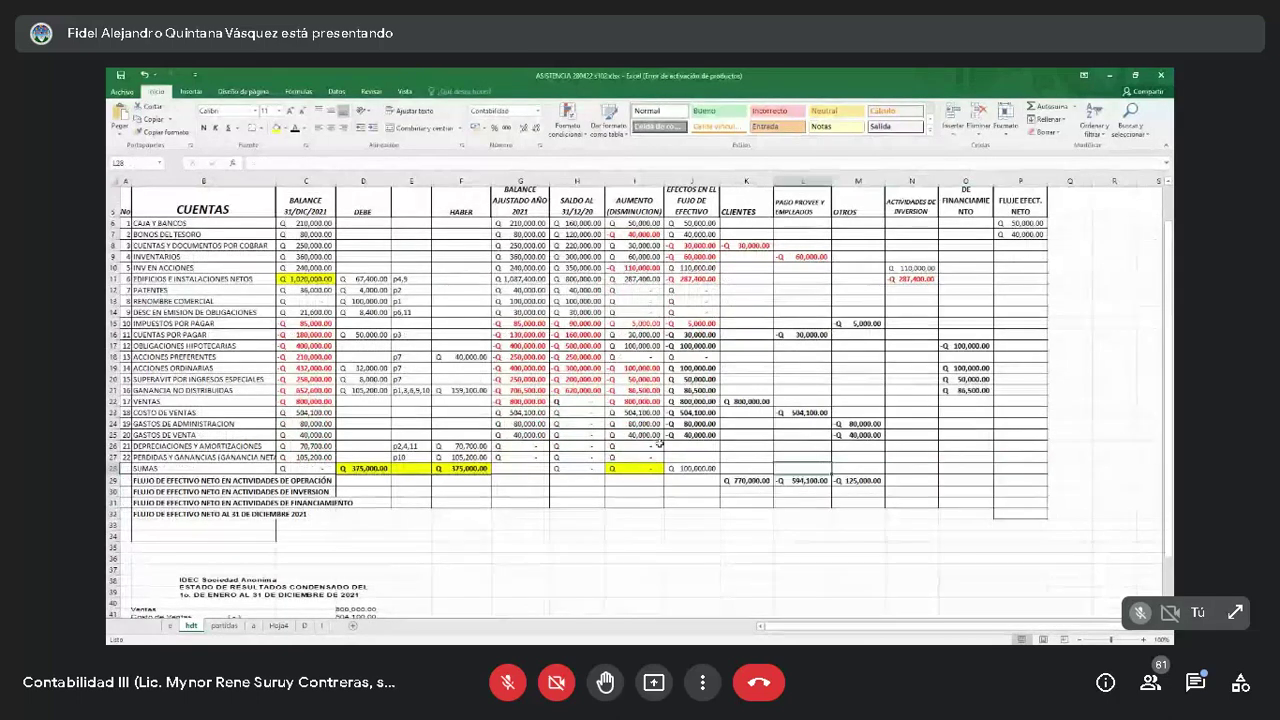
drag(858, 481, 1010, 515)
key(alt+equal)
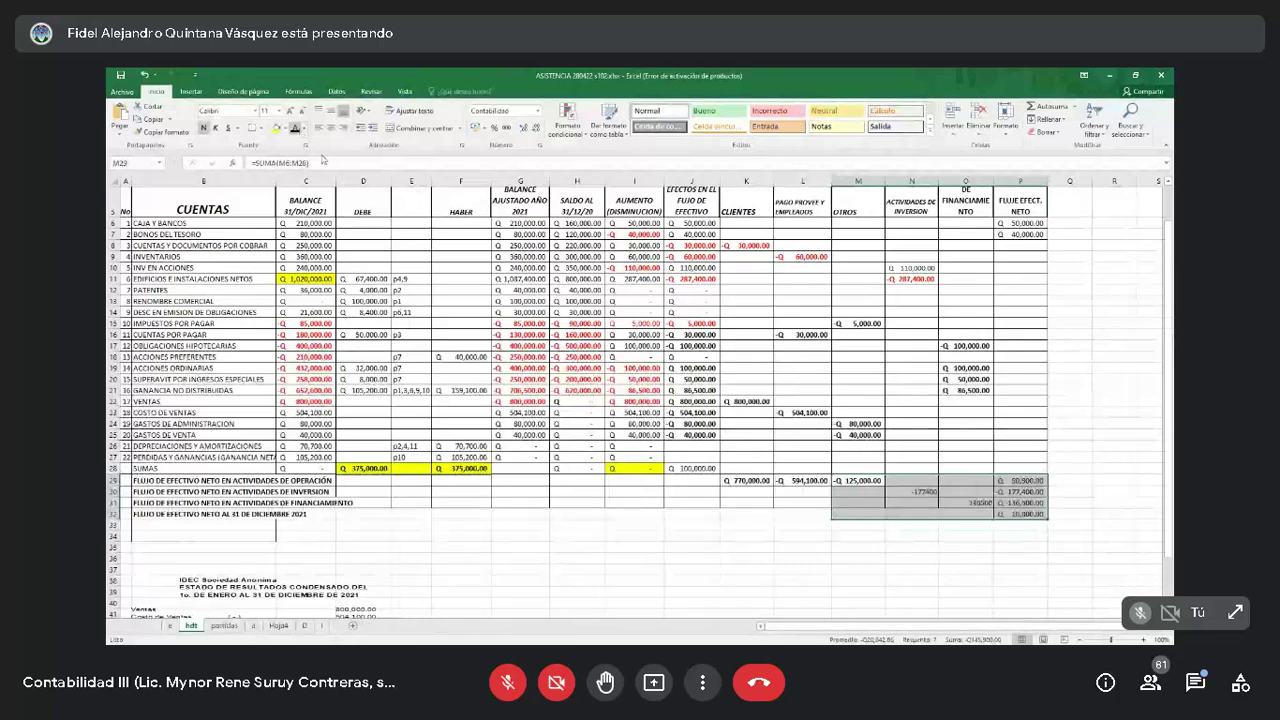
click(634, 513)
Copy the formatting of the OTROS total, M29, onto the net cash flow amounts P29:P32 and the totals N30 and O31.
click(865, 481)
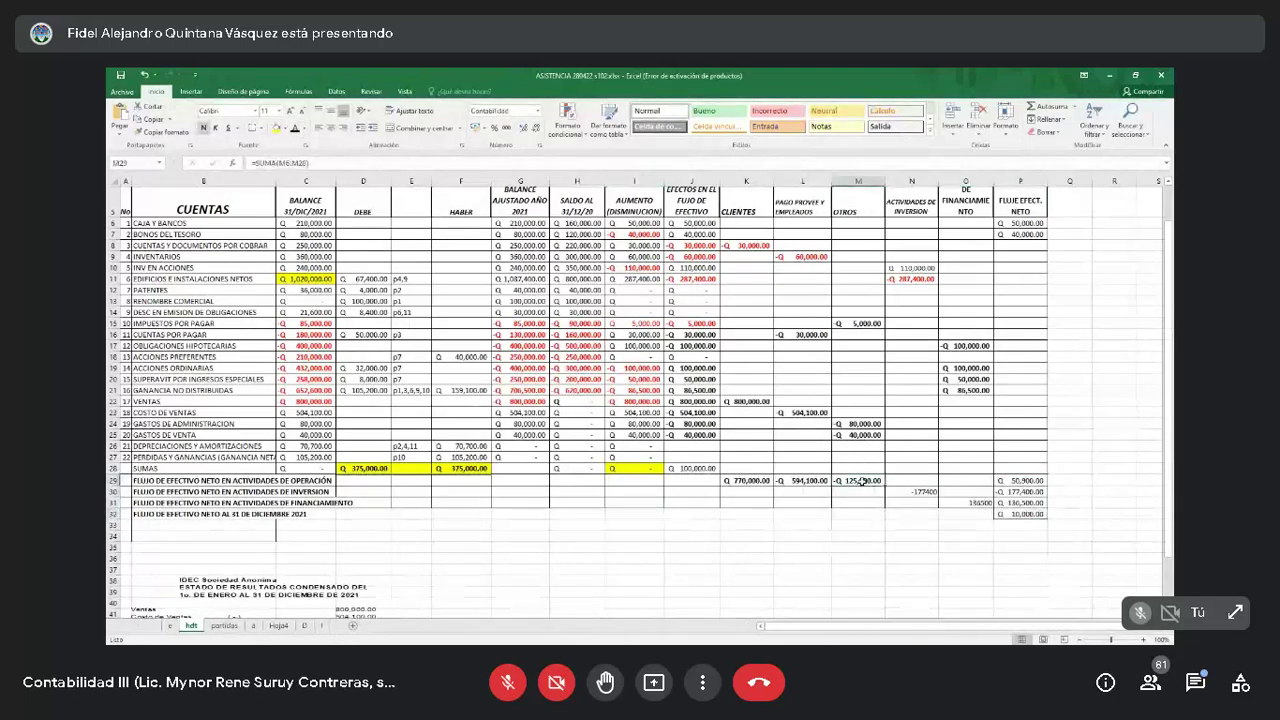
click(185, 133)
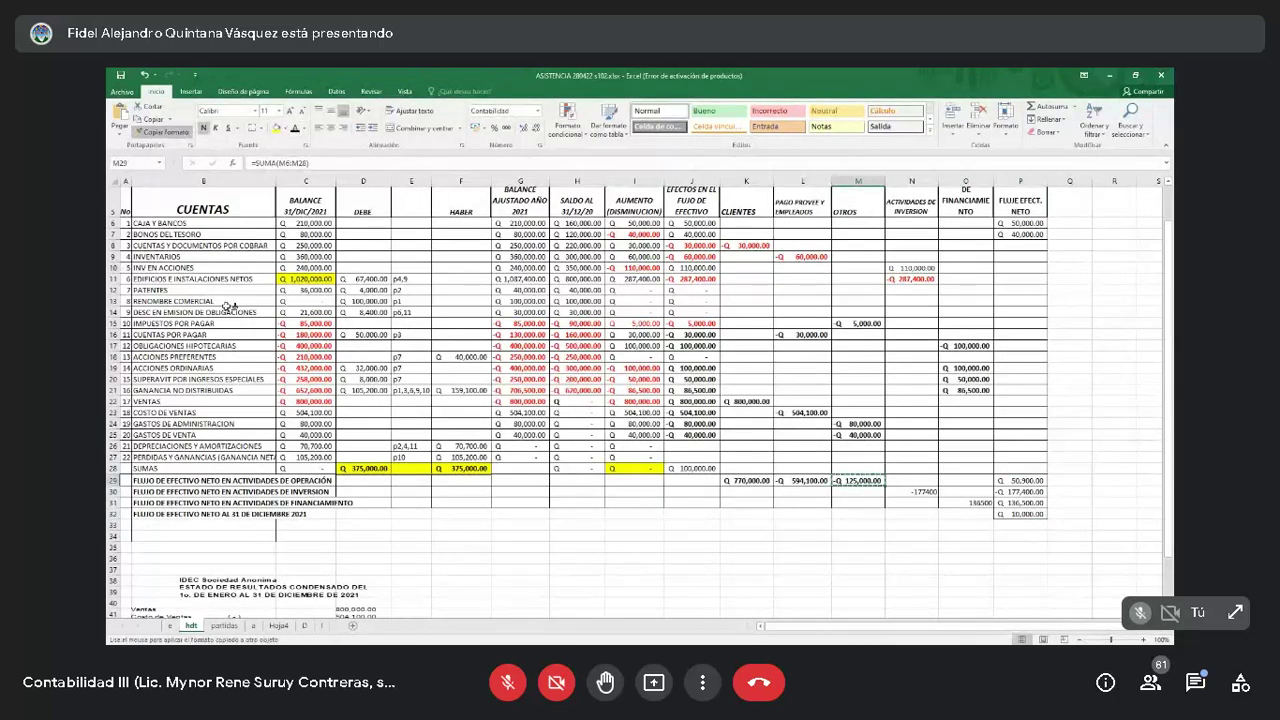
click(1020, 480)
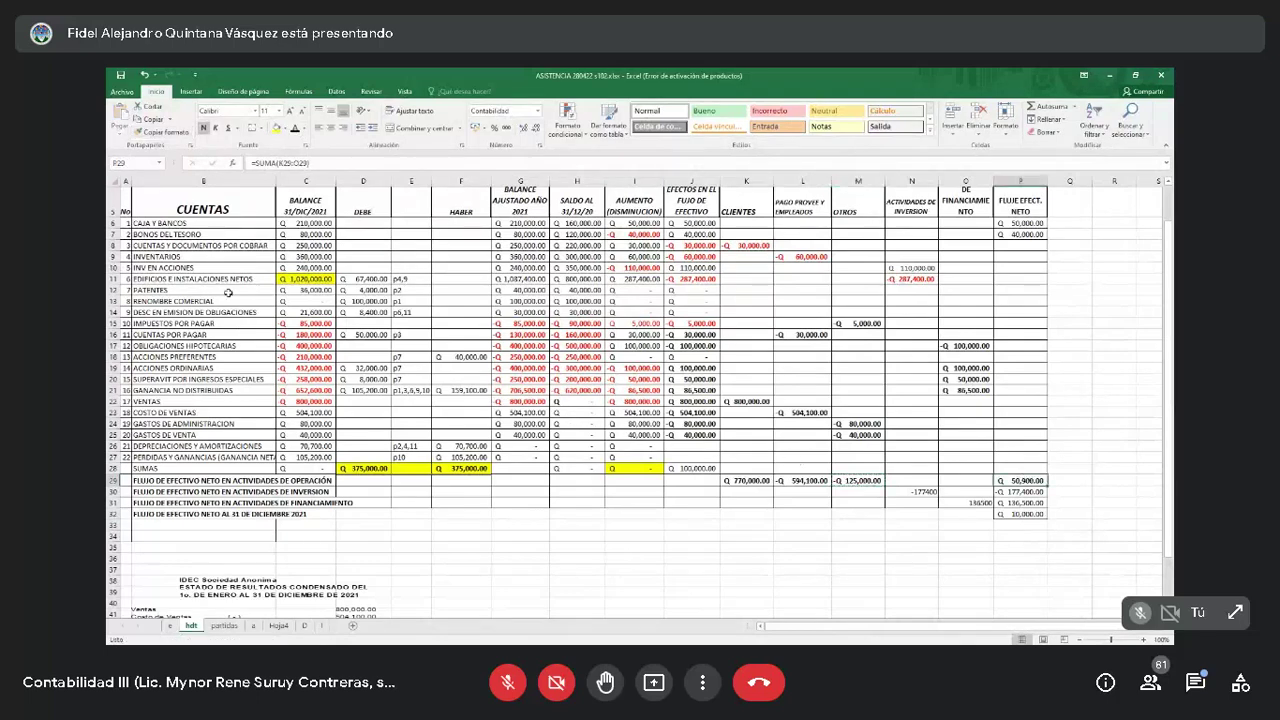
click(163, 137)
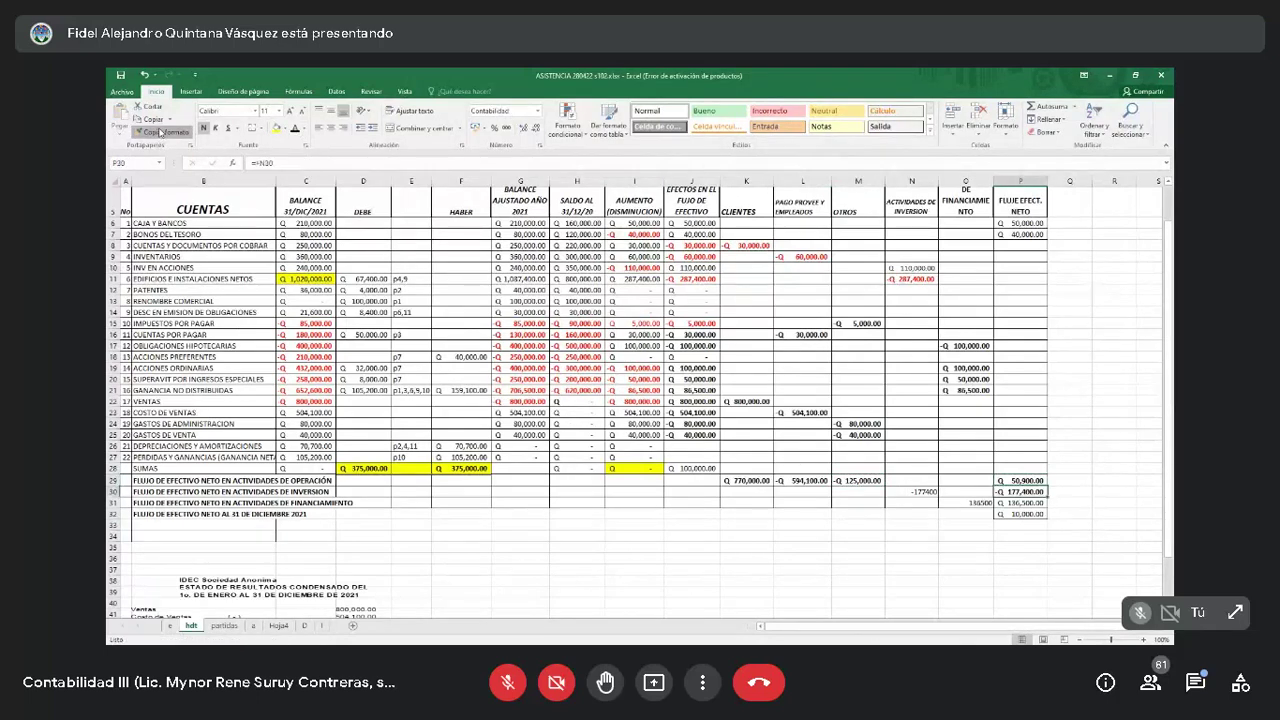
click(1020, 514)
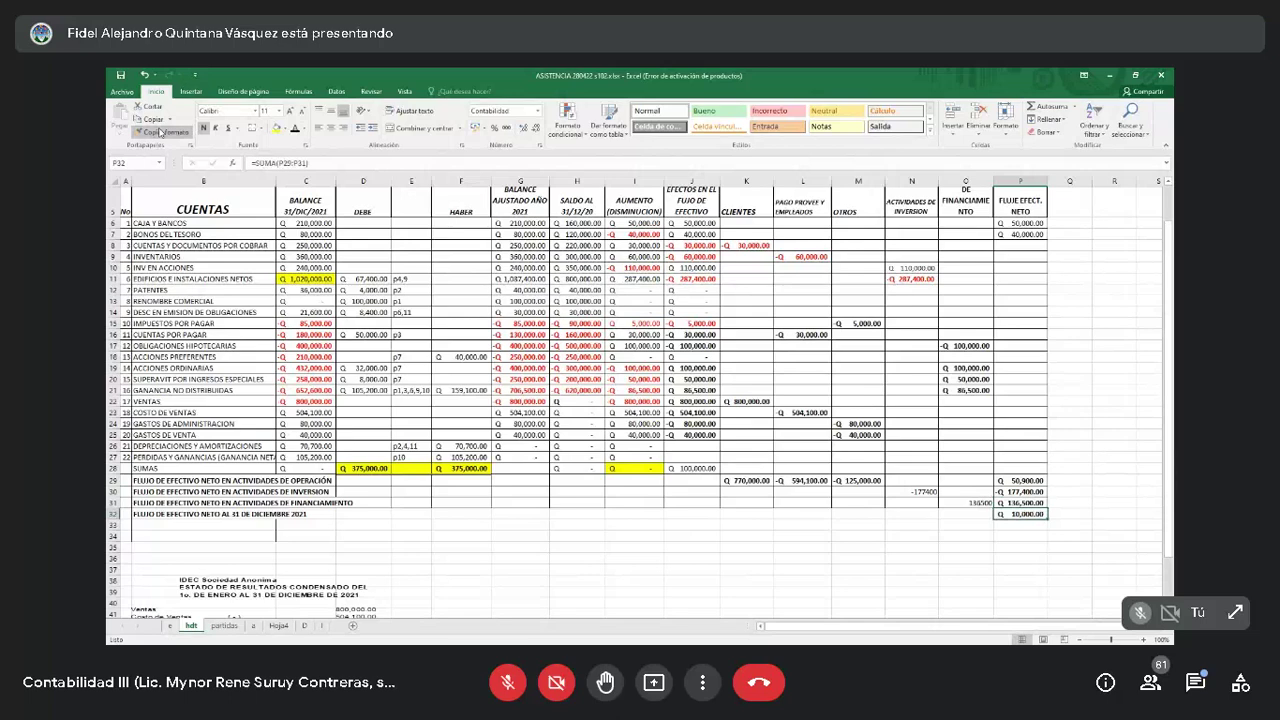
click(160, 132)
click(912, 491)
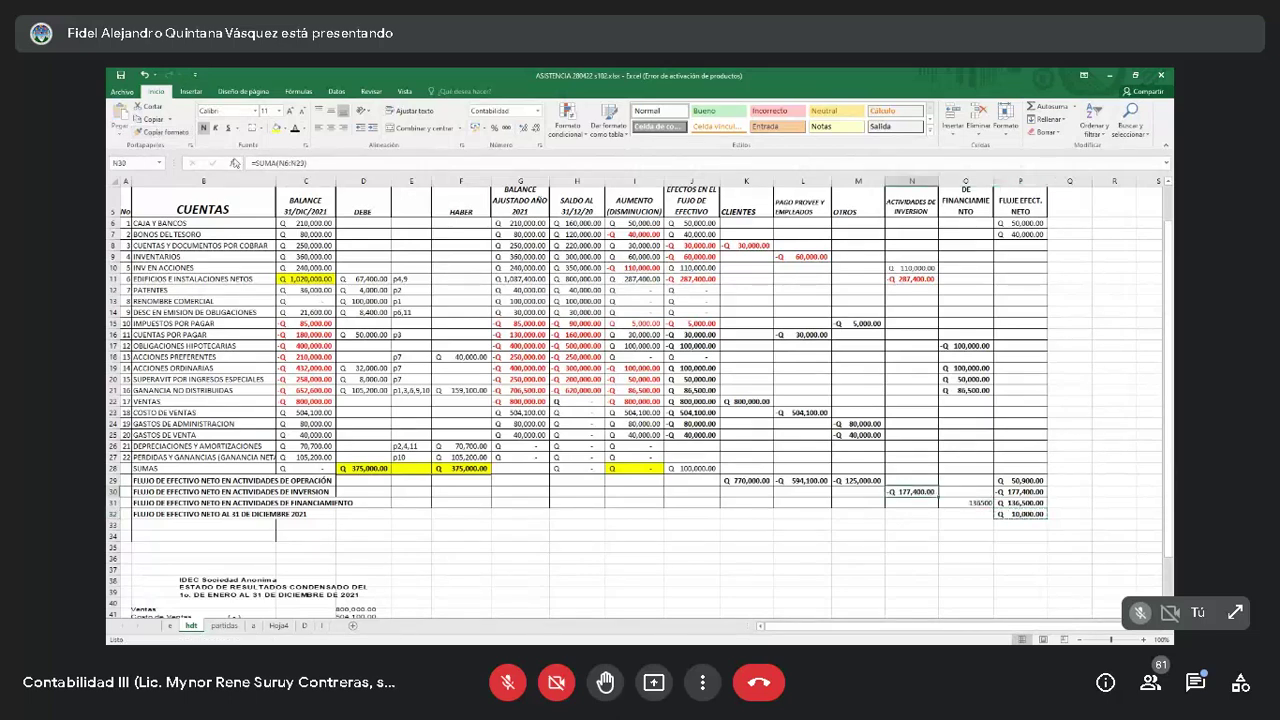
click(160, 132)
click(968, 503)
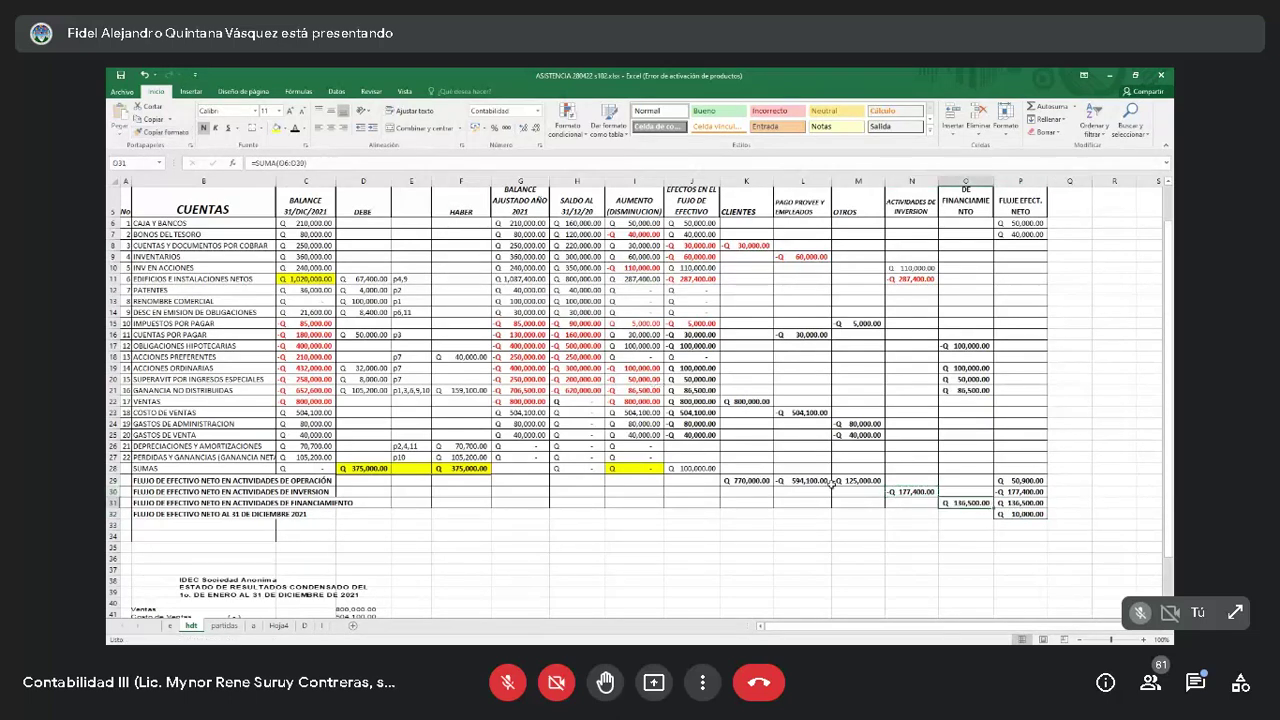
click(689, 497)
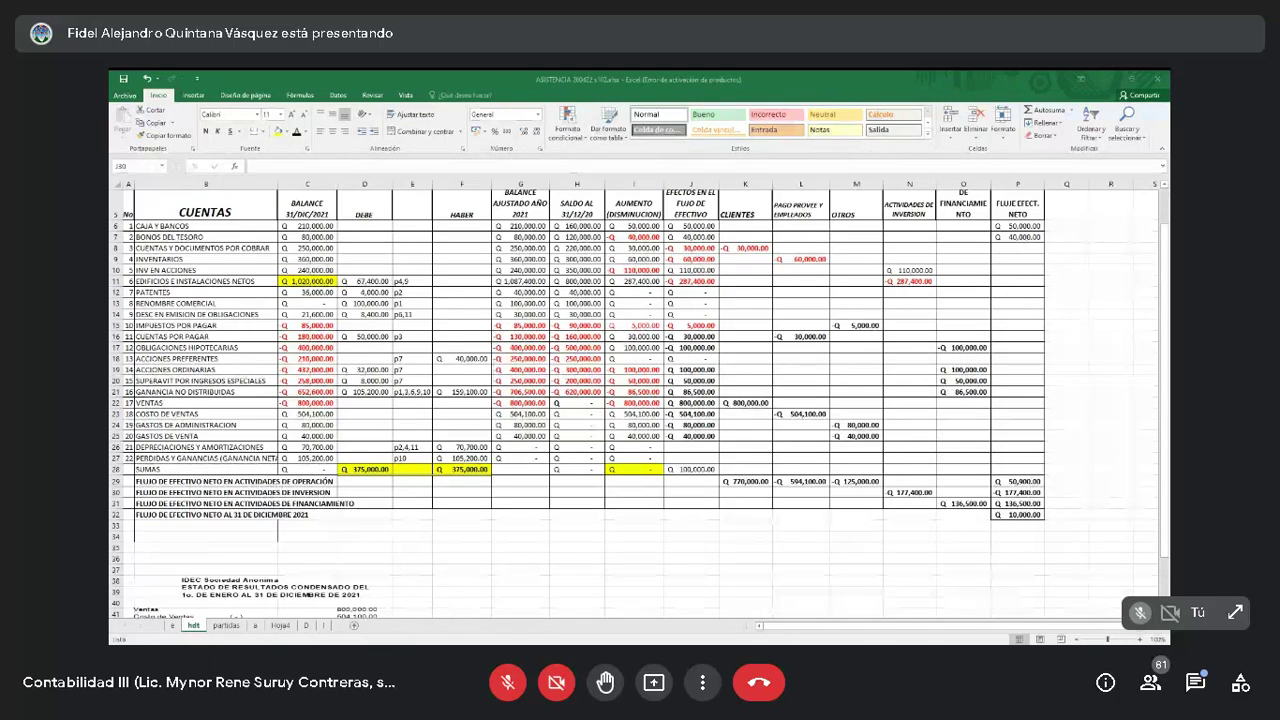
Fill the FLUJO DE EFECTIVO NETO EN ACTIVIDADES DE OPERACIÓN label, B29, with yellow.
click(316, 547)
scroll(316, 549, up, 1)
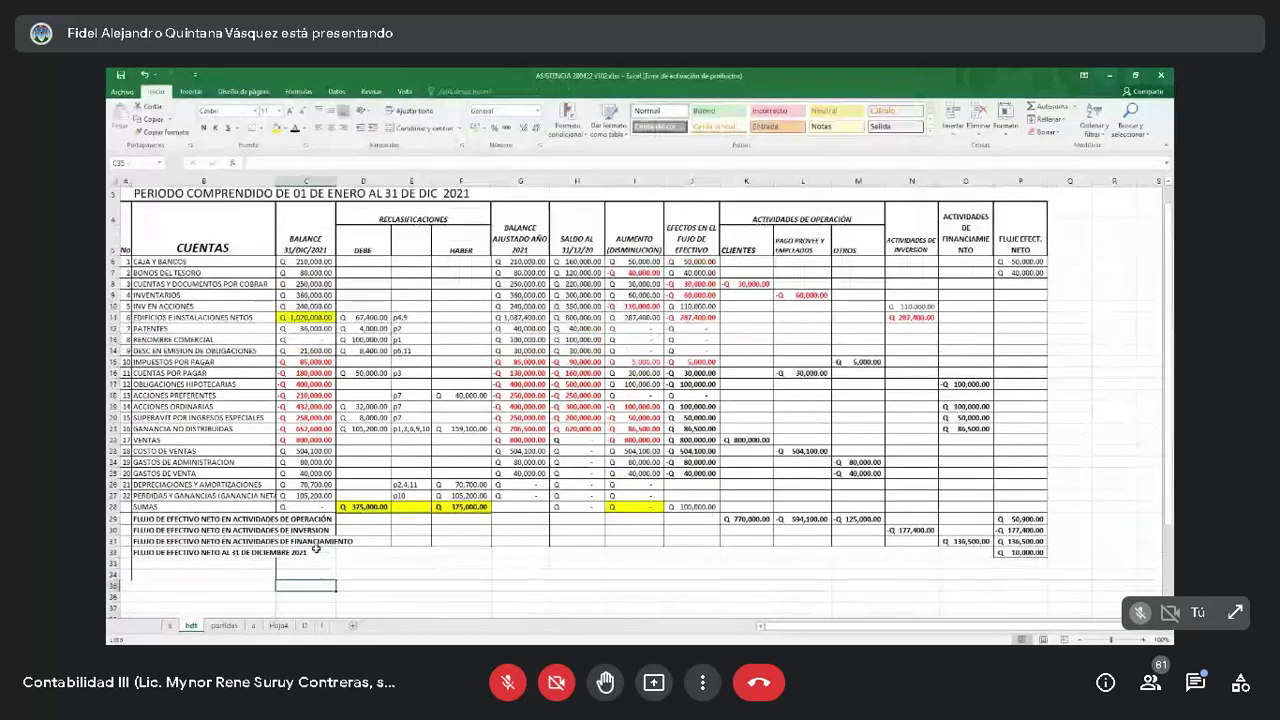
scroll(316, 549, up, 1)
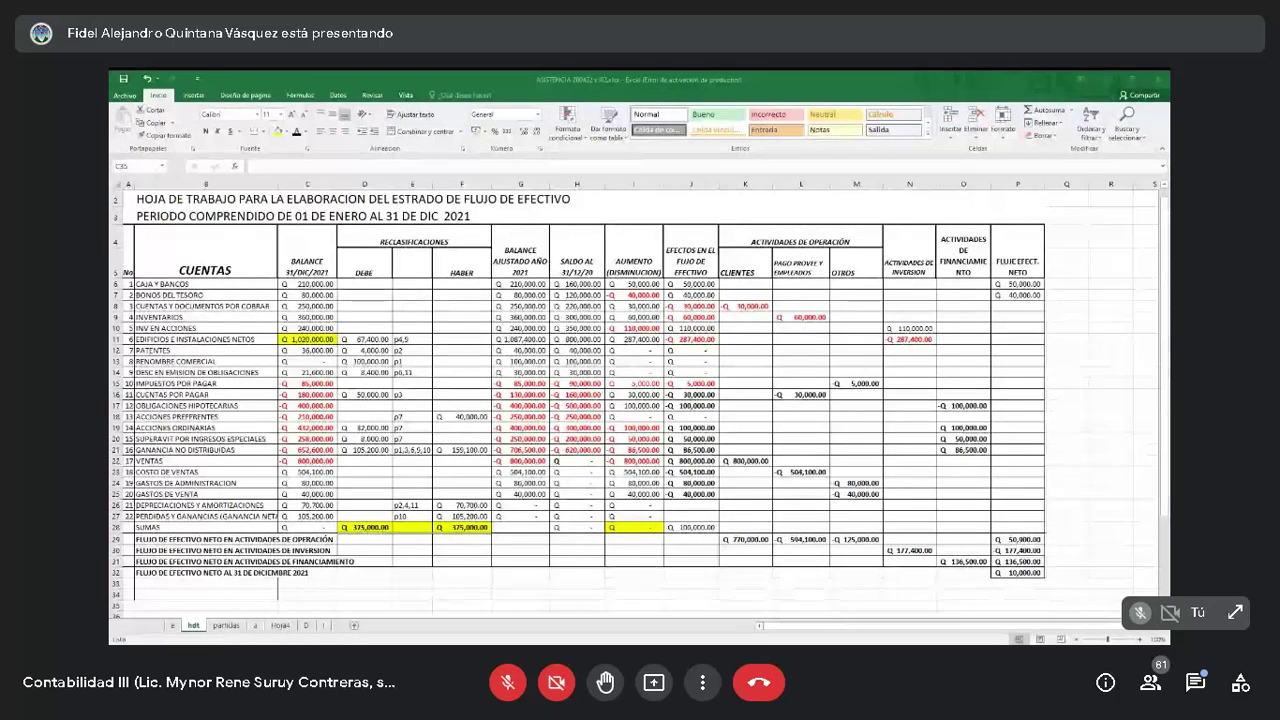
click(158, 539)
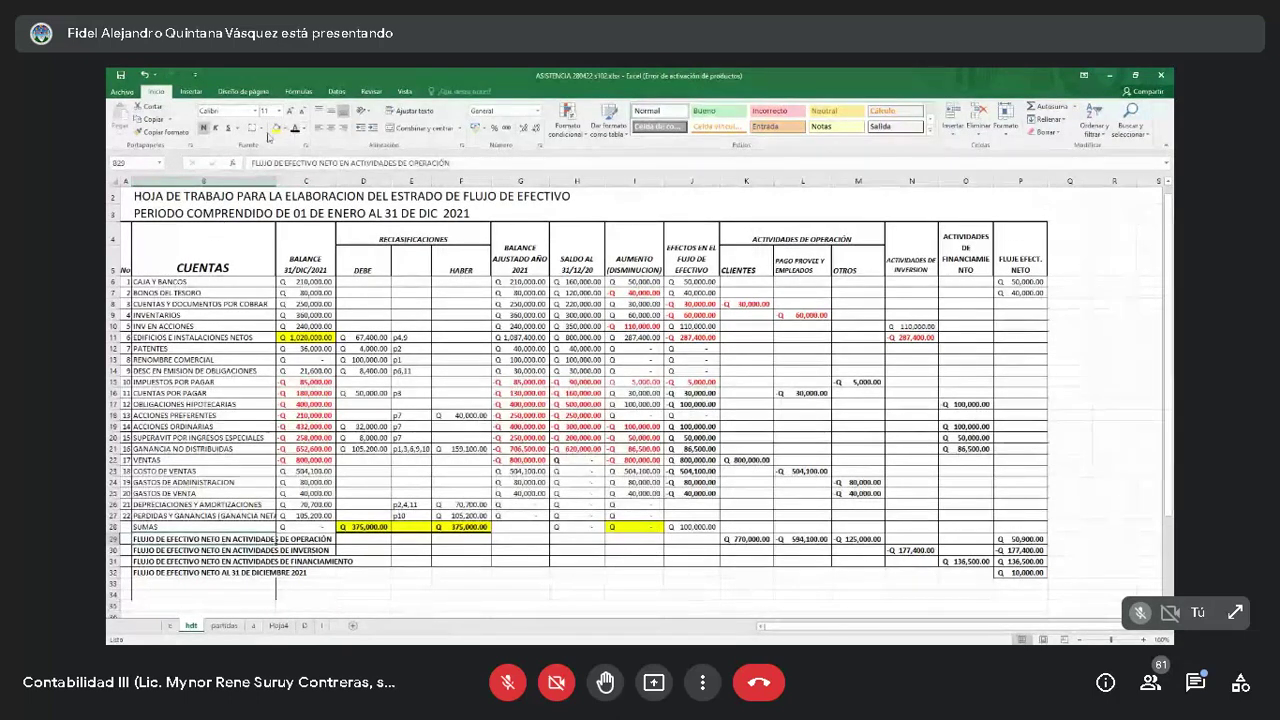
click(275, 129)
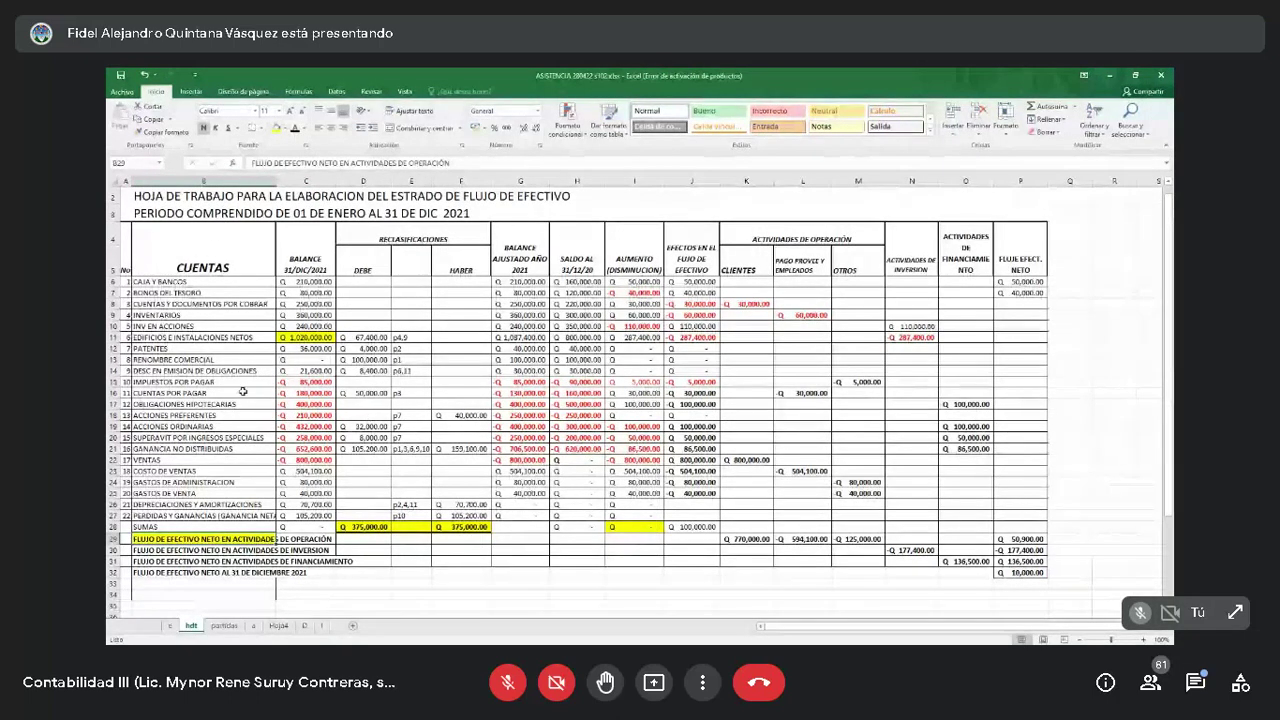
Remove the fill color from worksheet rows 11 to 28, from EDIFICIOS E INSTALACIONES NETOS down to SUMAS.
drag(112, 337, 112, 527)
click(287, 129)
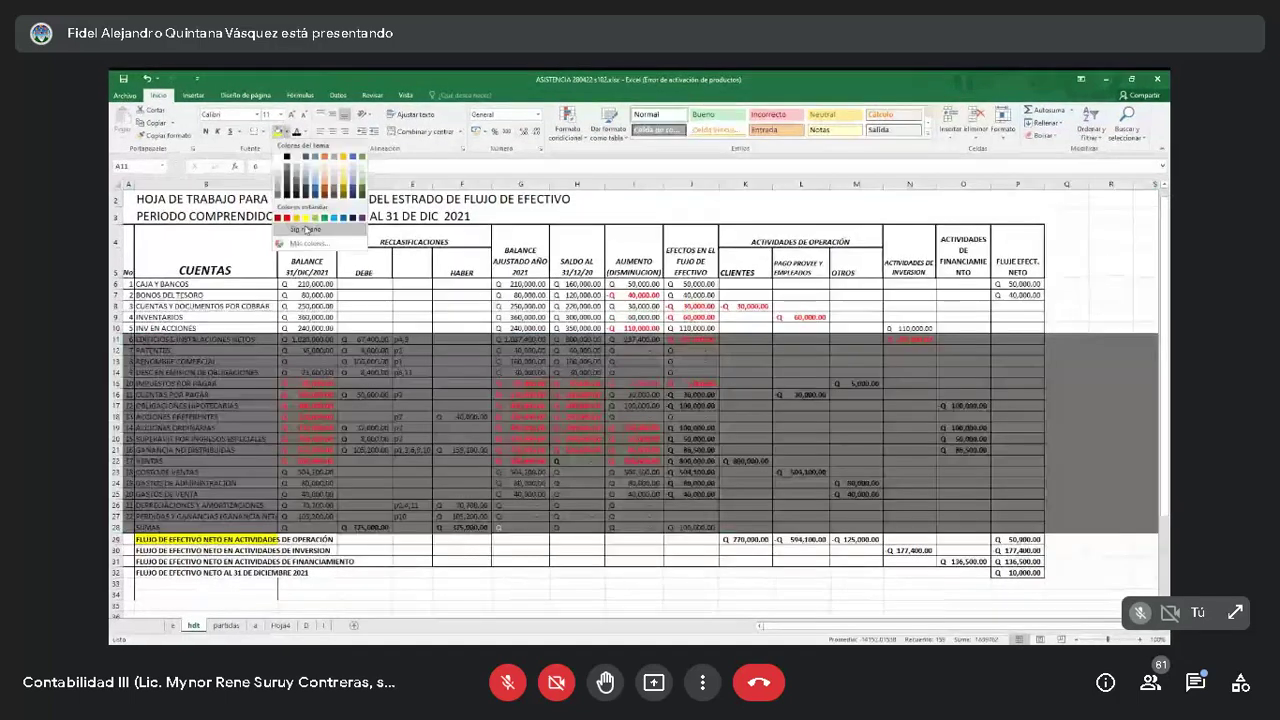
click(310, 234)
click(377, 494)
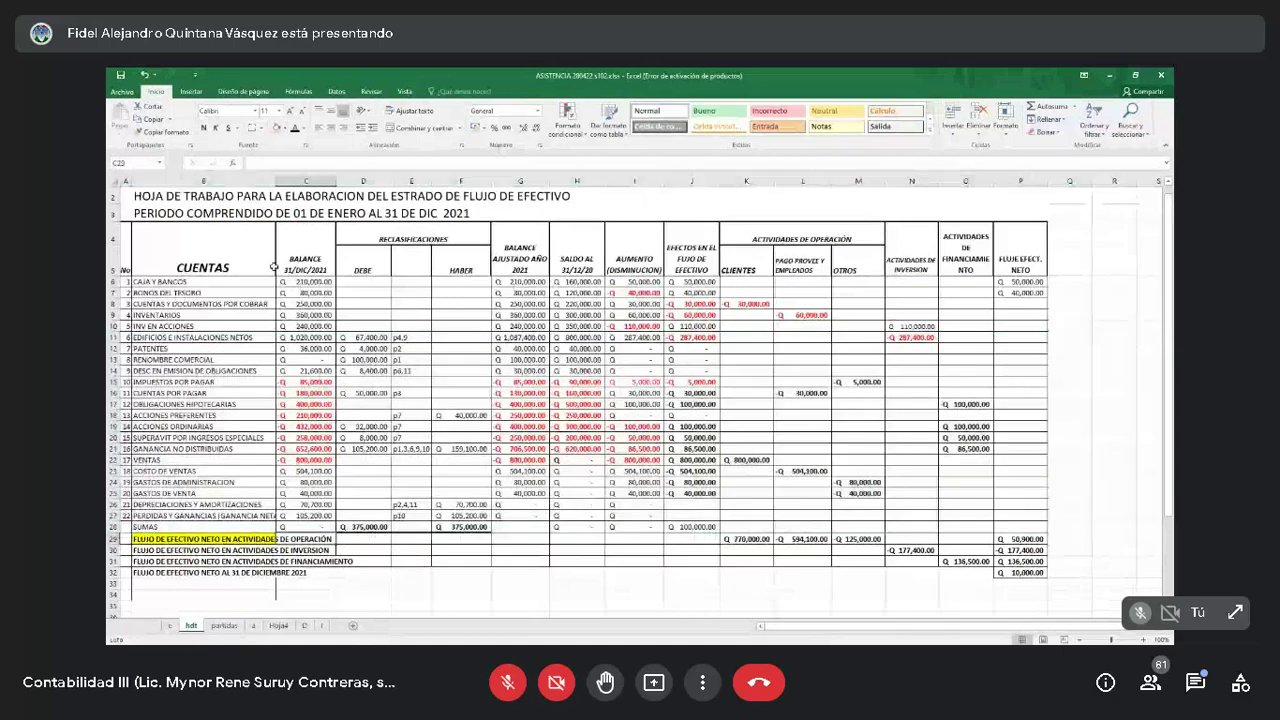
Fill the merged ACTIVIDADES DE OPERACIÓN header in K4 with yellow.
click(929, 262)
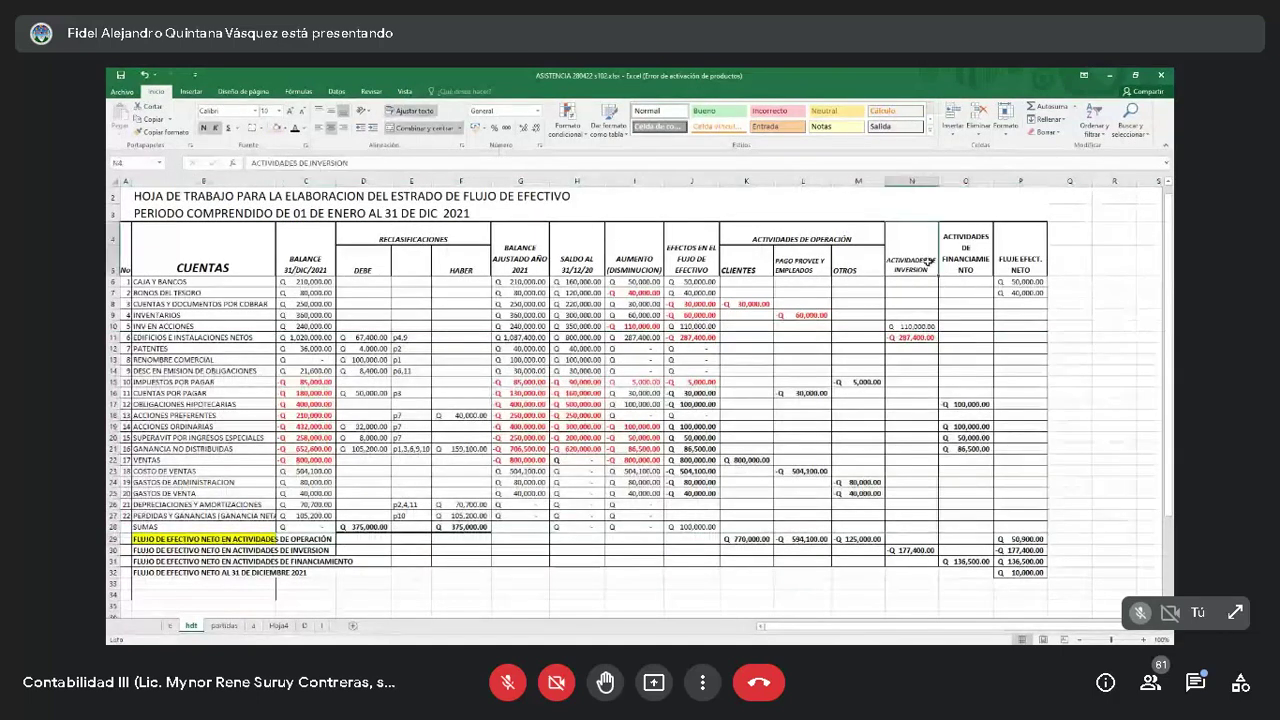
click(800, 240)
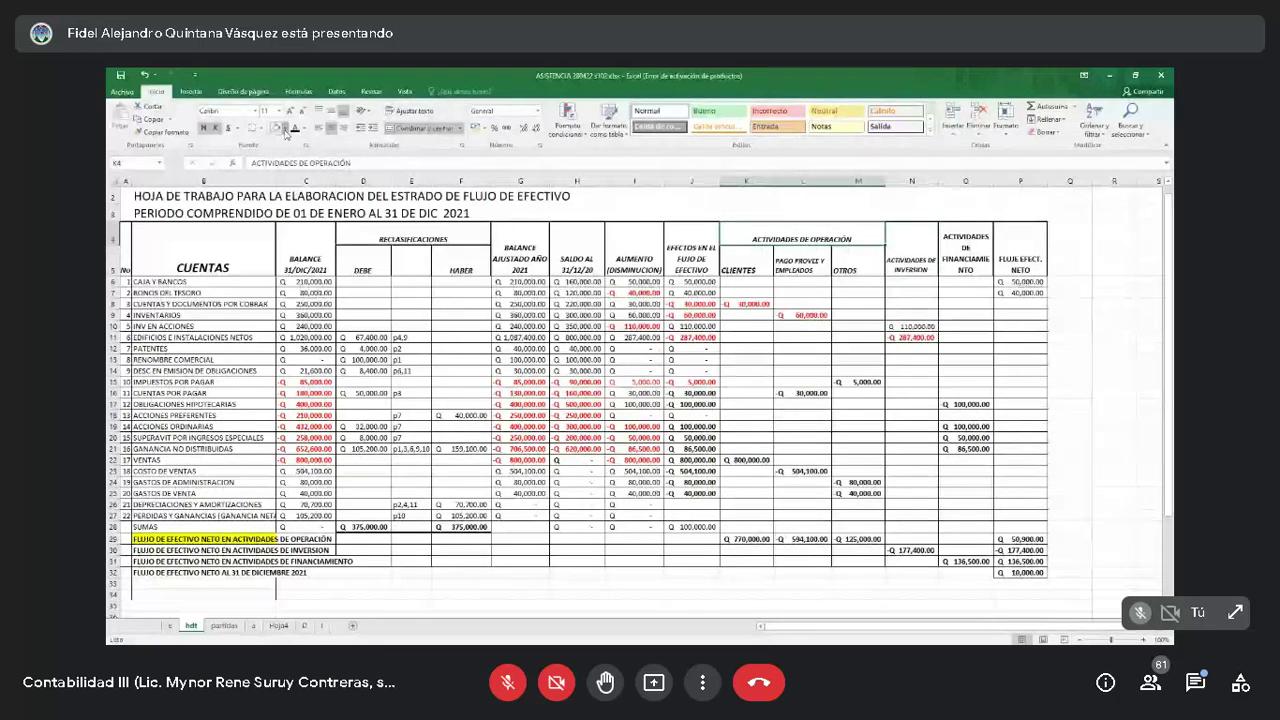
click(283, 128)
click(292, 128)
key(Escape)
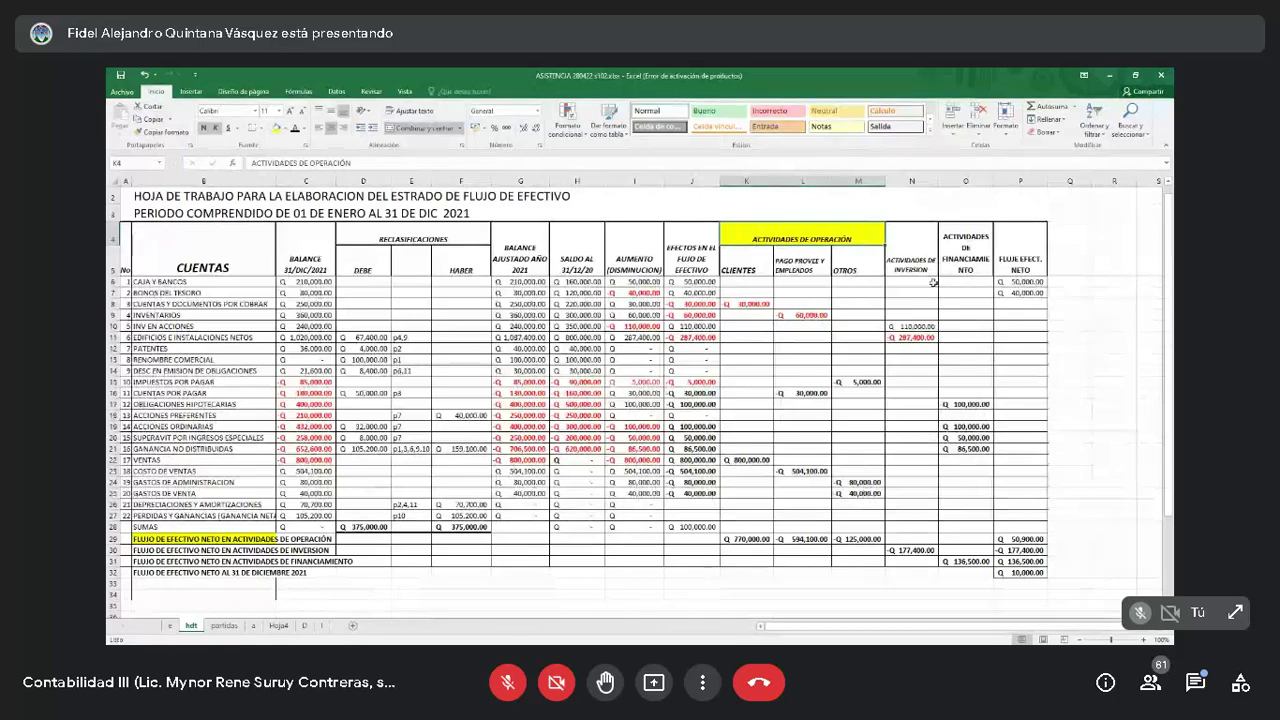
Fill the ACTIVIDADES DE INVERSION header, N4, with green and change it to a lighter green.
key(Right)
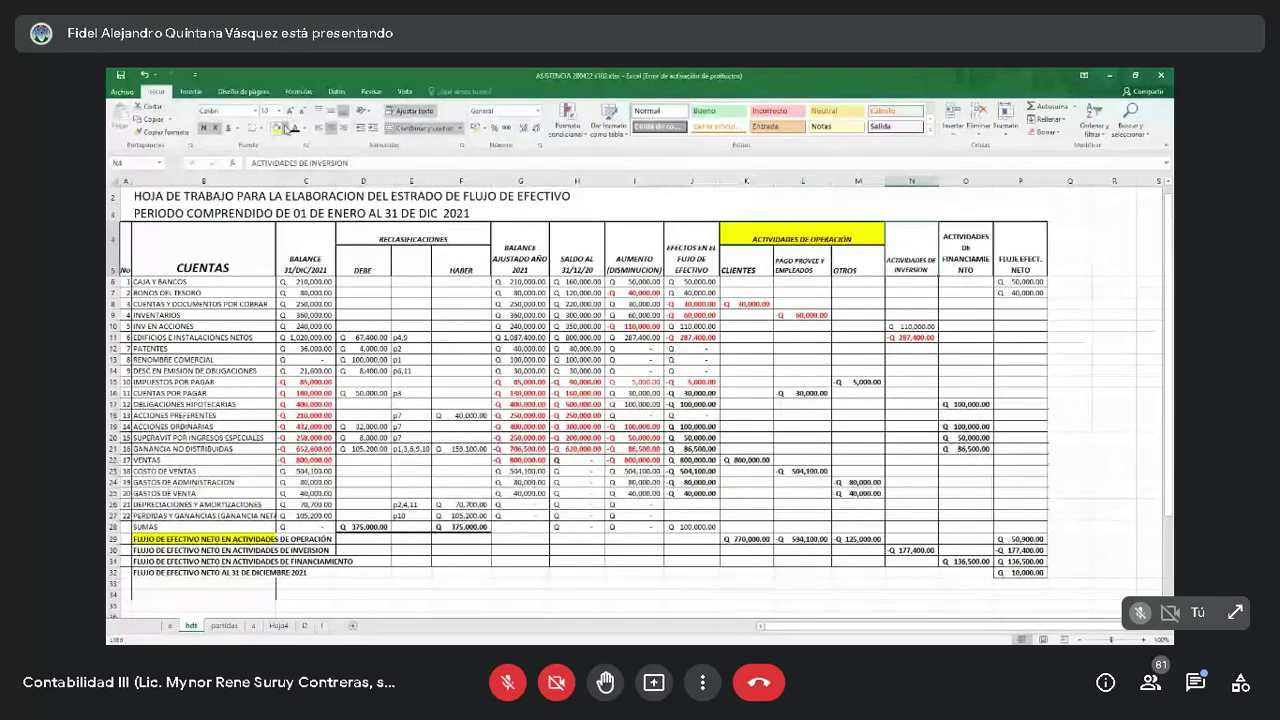
click(287, 128)
click(318, 215)
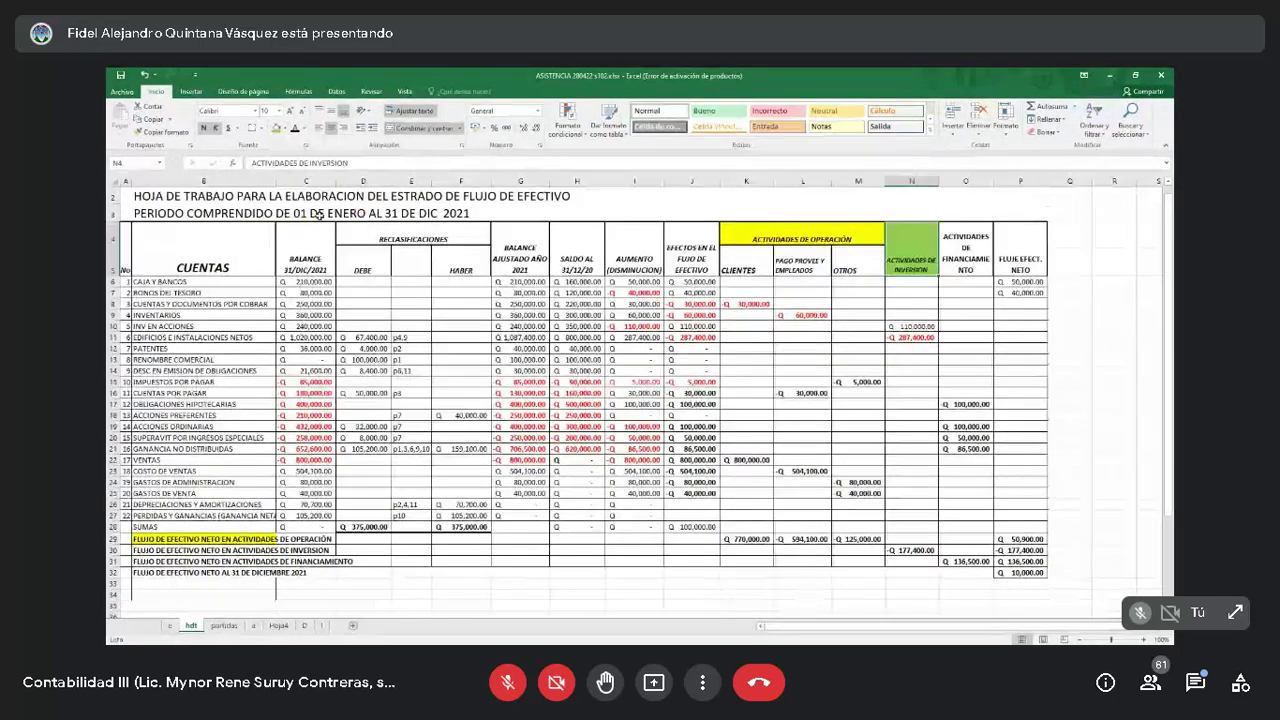
click(286, 129)
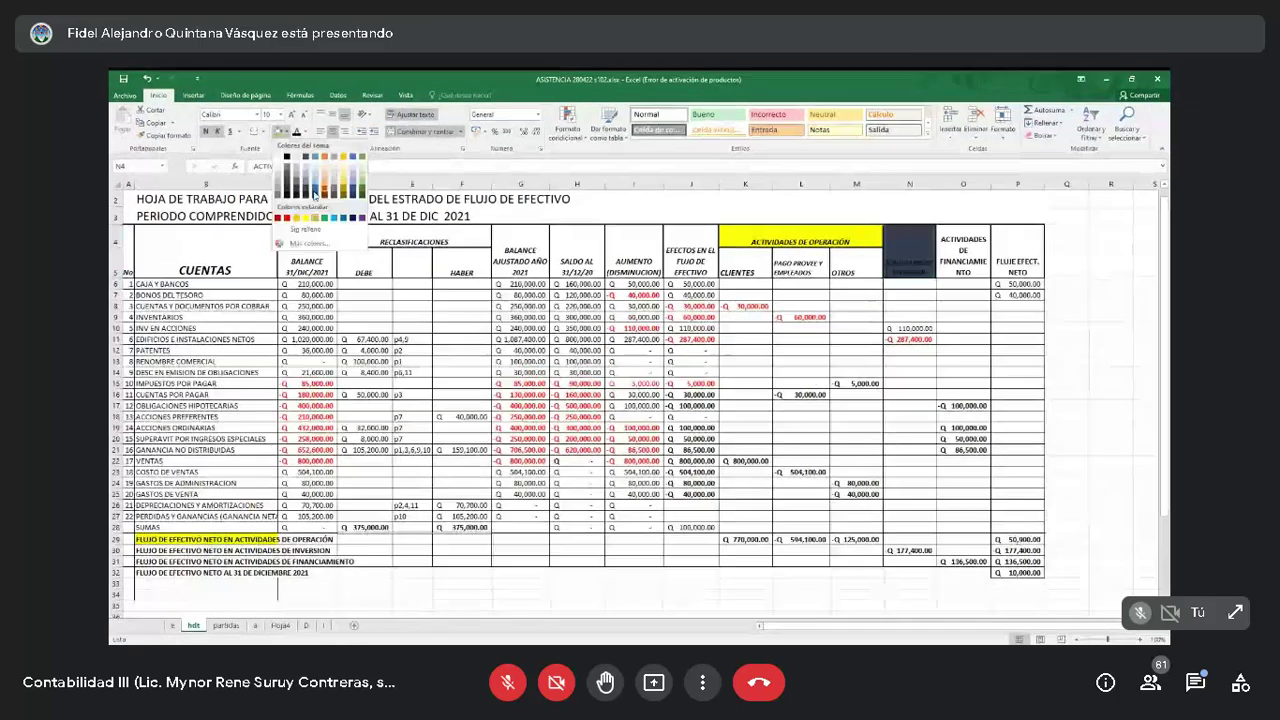
key(Escape)
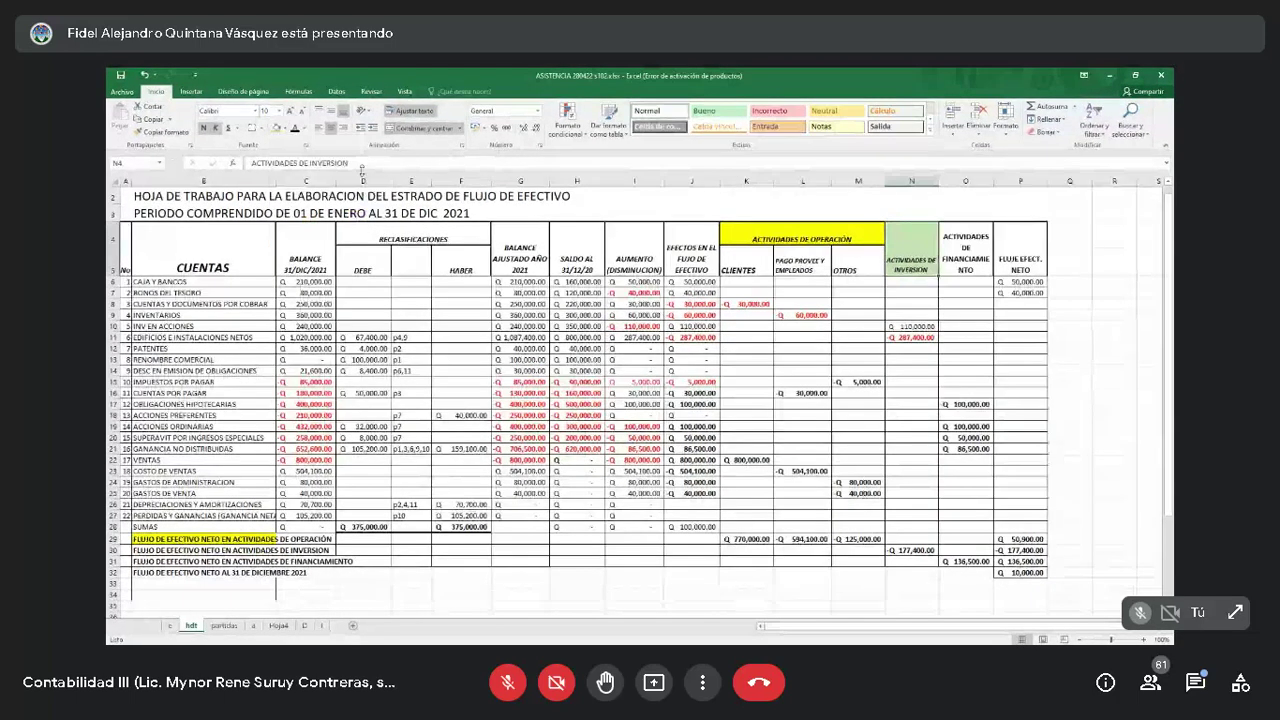
Fill the ACTIVIDADES DE FINANCIAMIENTO header, O4, with light blue.
key(Right)
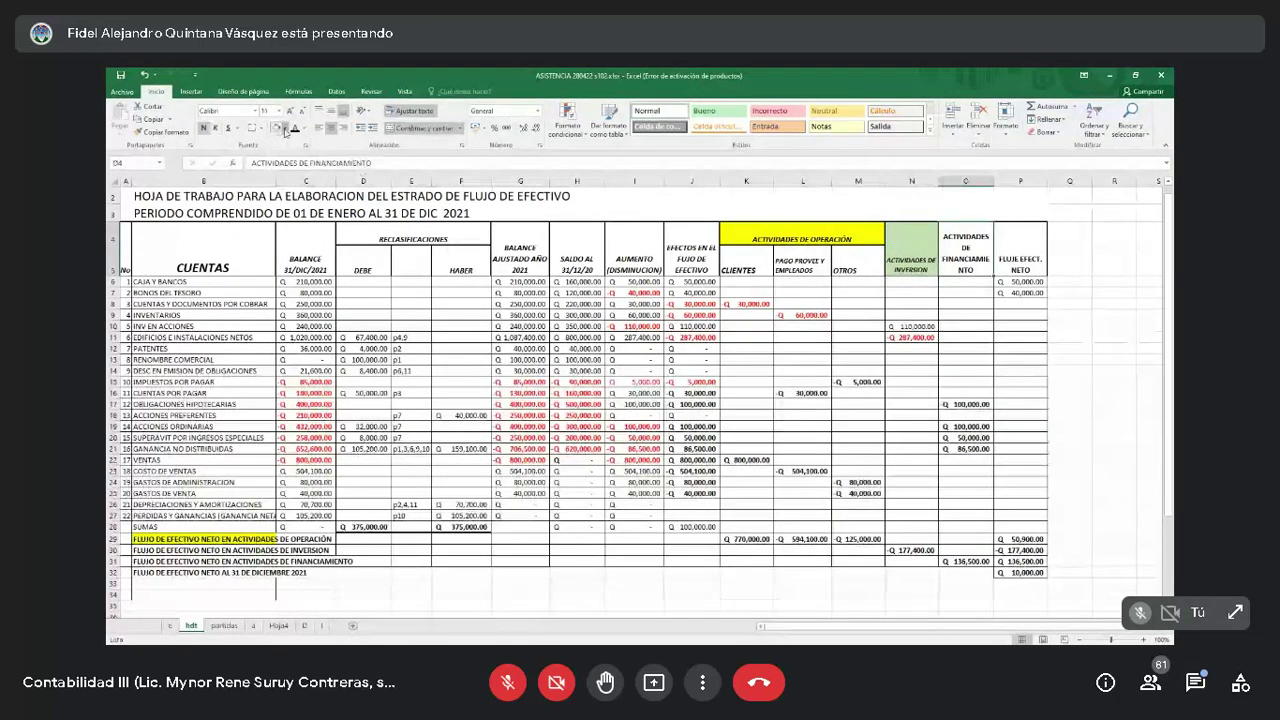
click(286, 131)
click(316, 178)
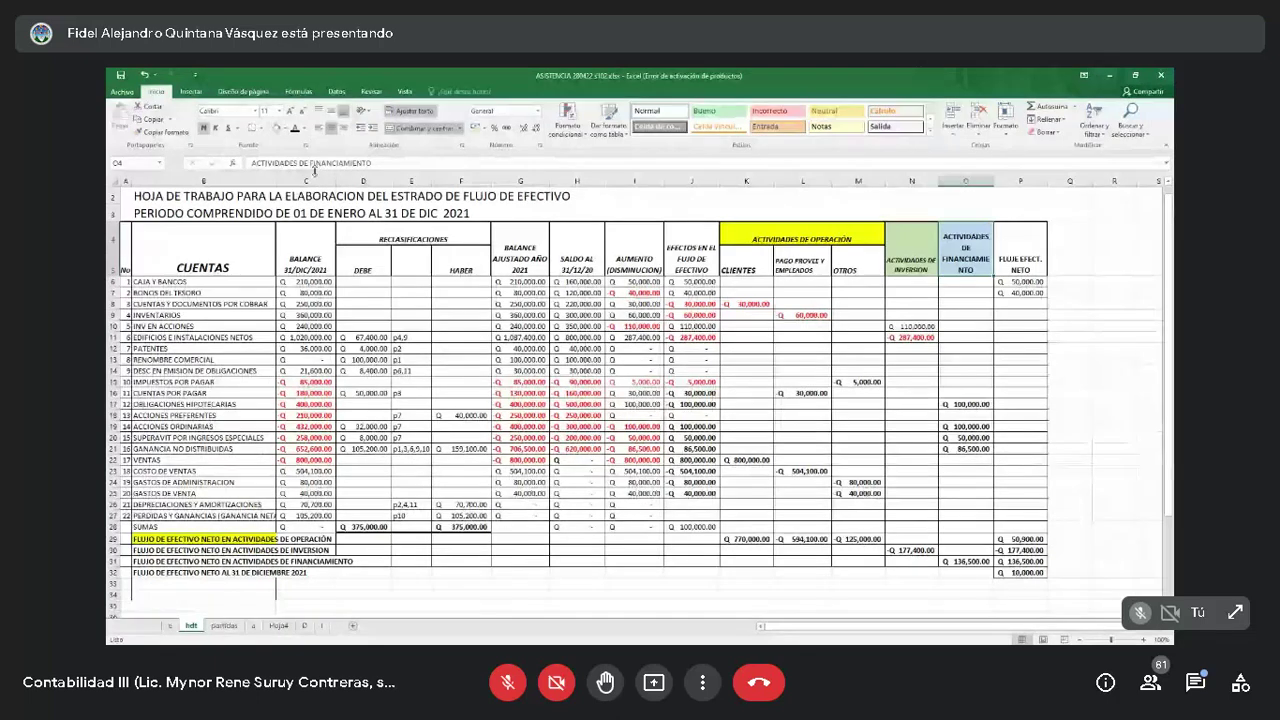
Fill the ACTIVIDADES DE INVERSION header, N4, with dark orange.
click(925, 255)
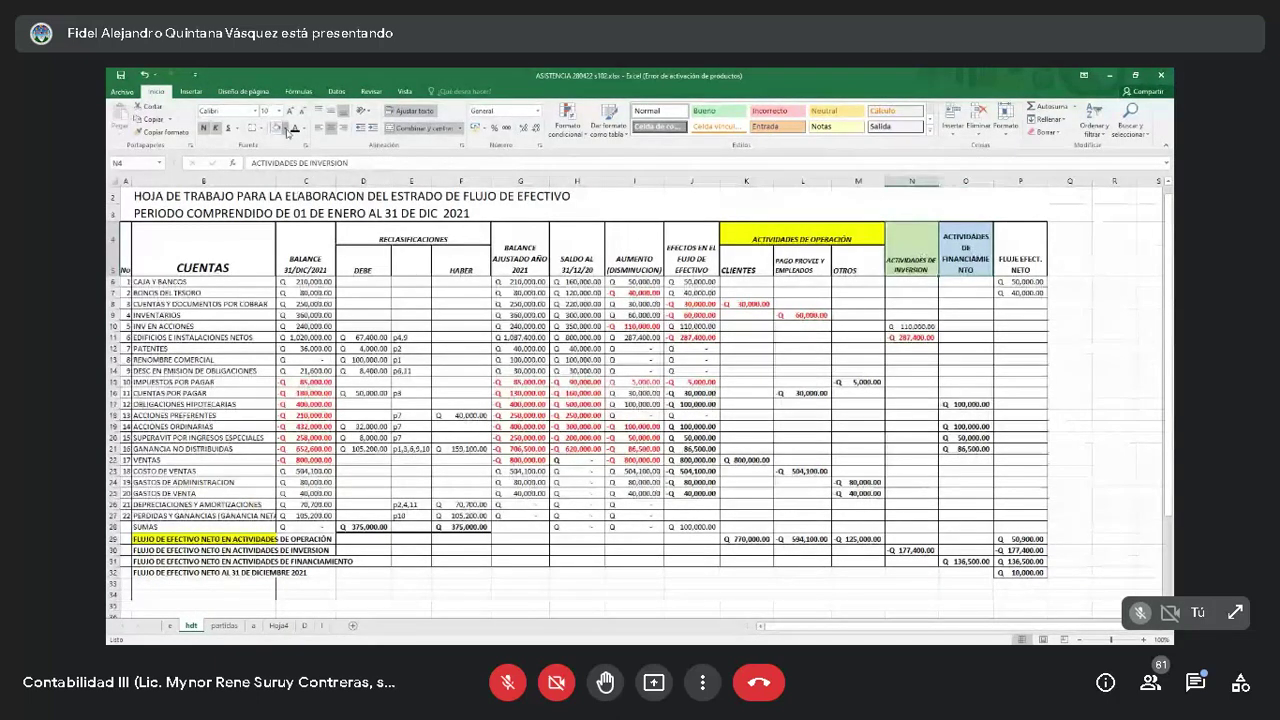
click(287, 131)
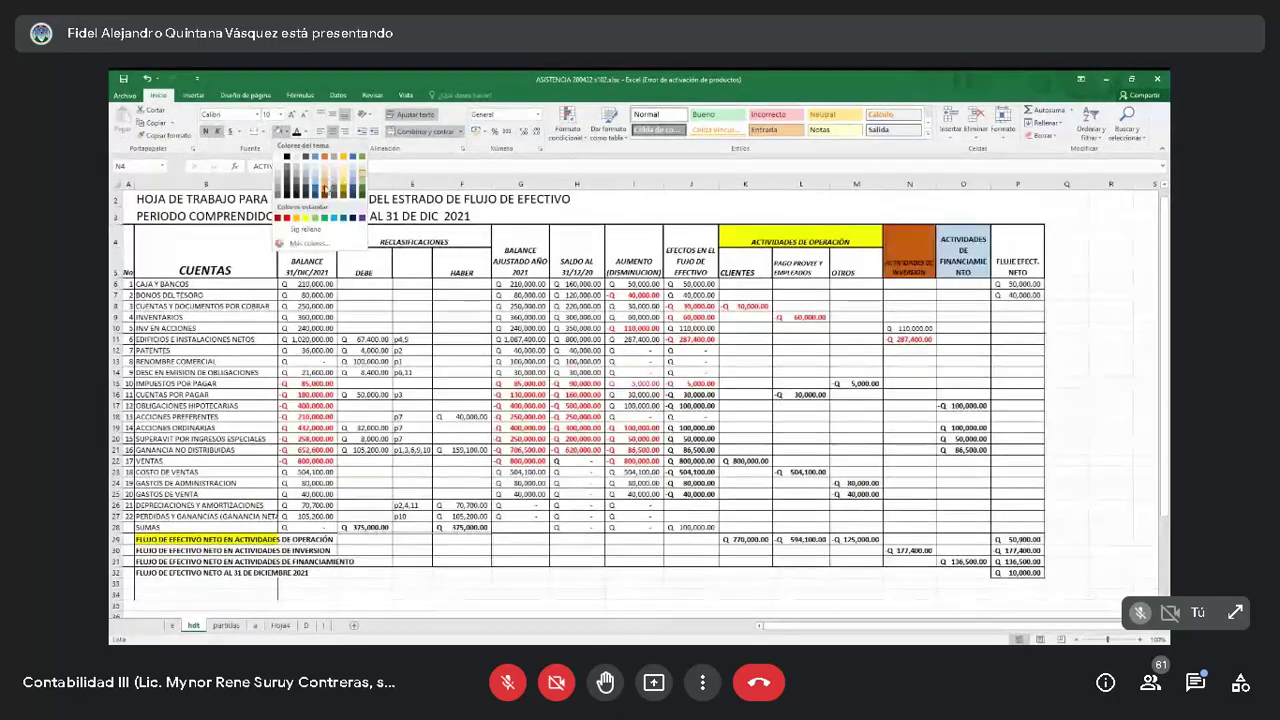
click(925, 359)
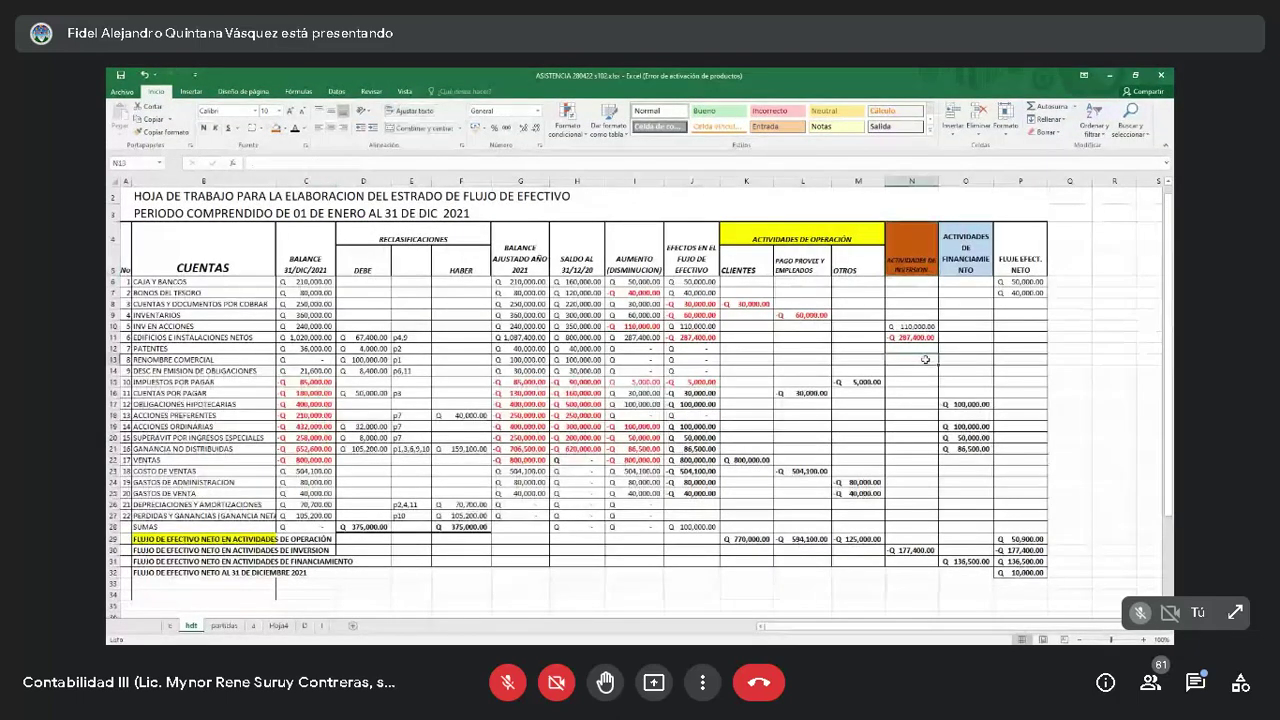
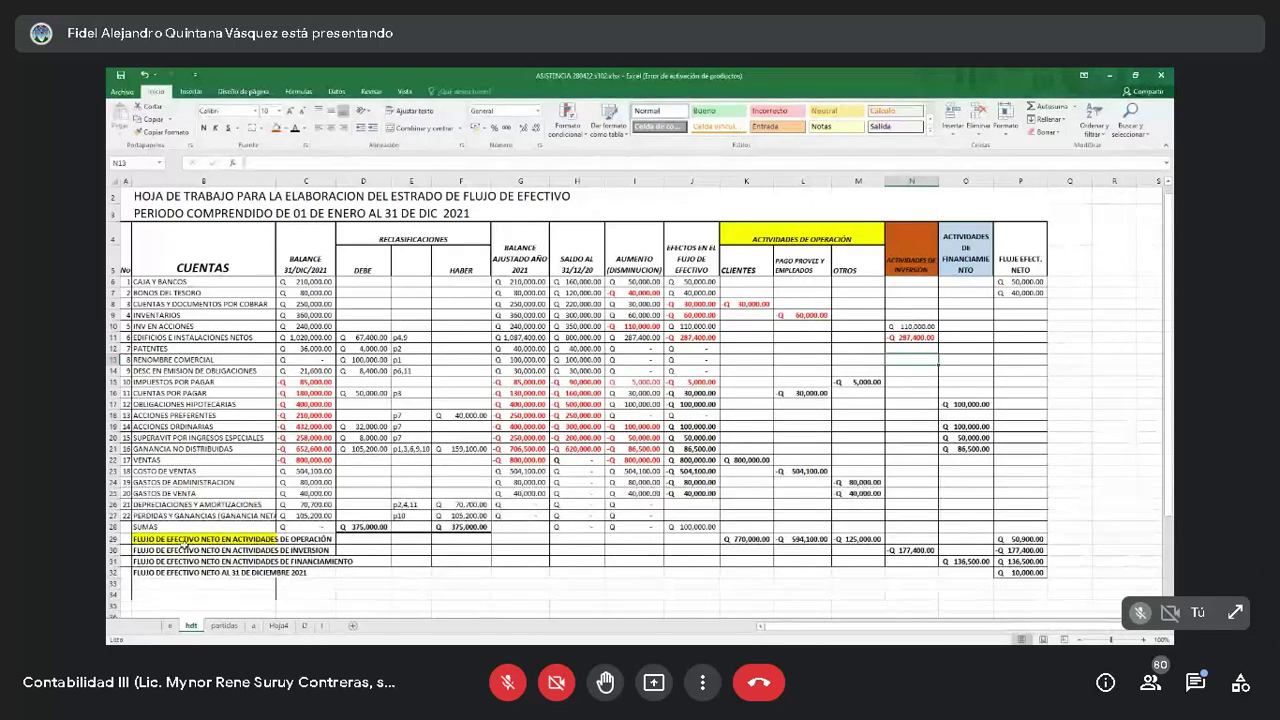
Fill the investing net cash flow label, B30, with dark orange and the financing label, B31, with light blue.
click(161, 550)
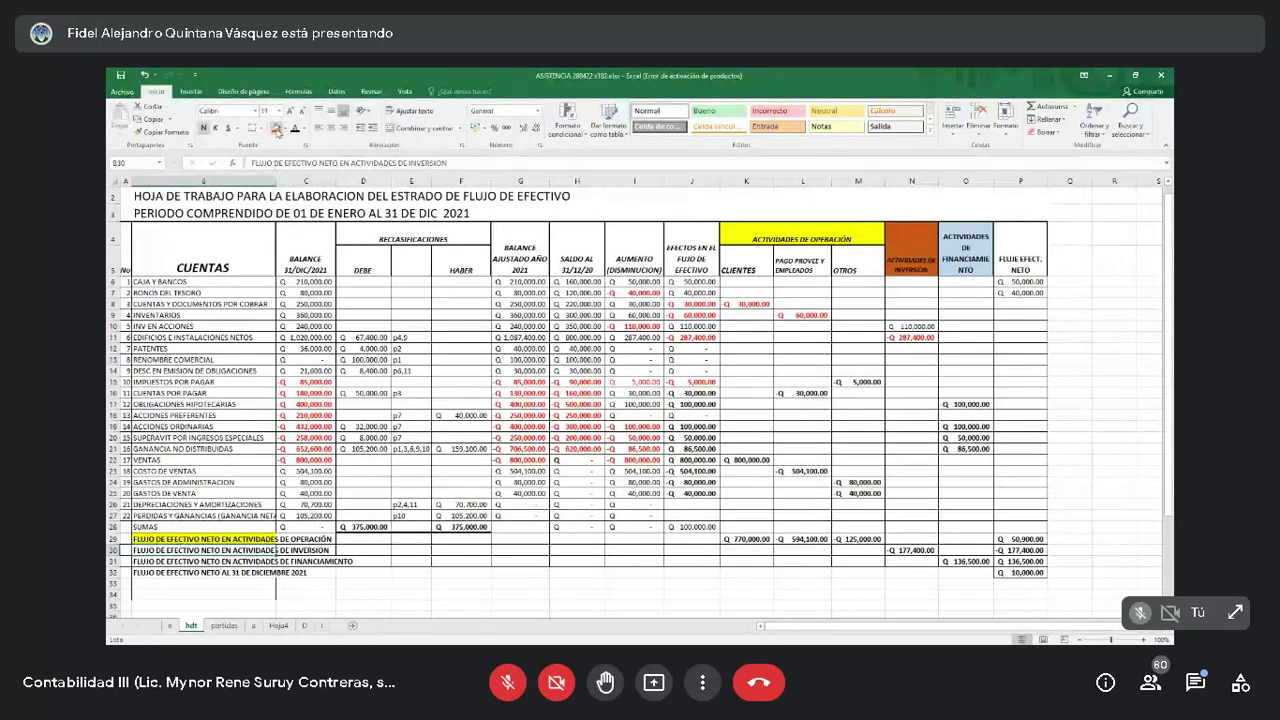
click(281, 128)
click(235, 563)
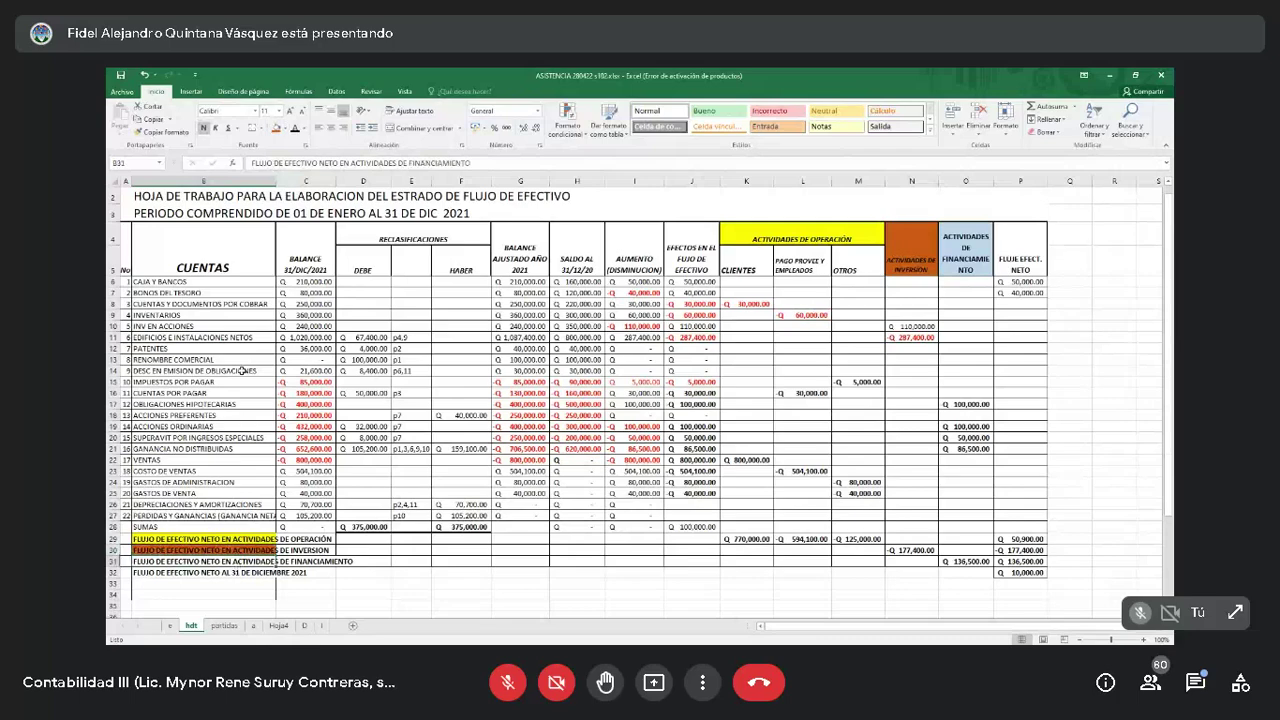
click(286, 128)
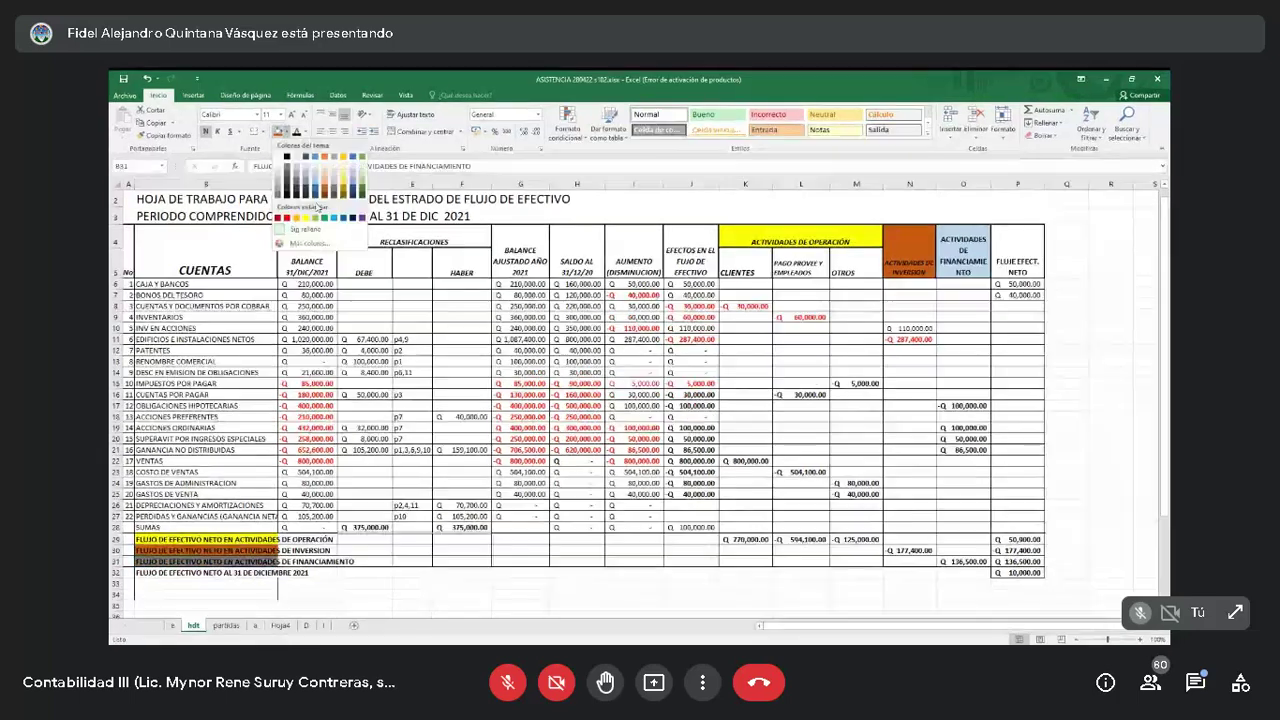
click(316, 180)
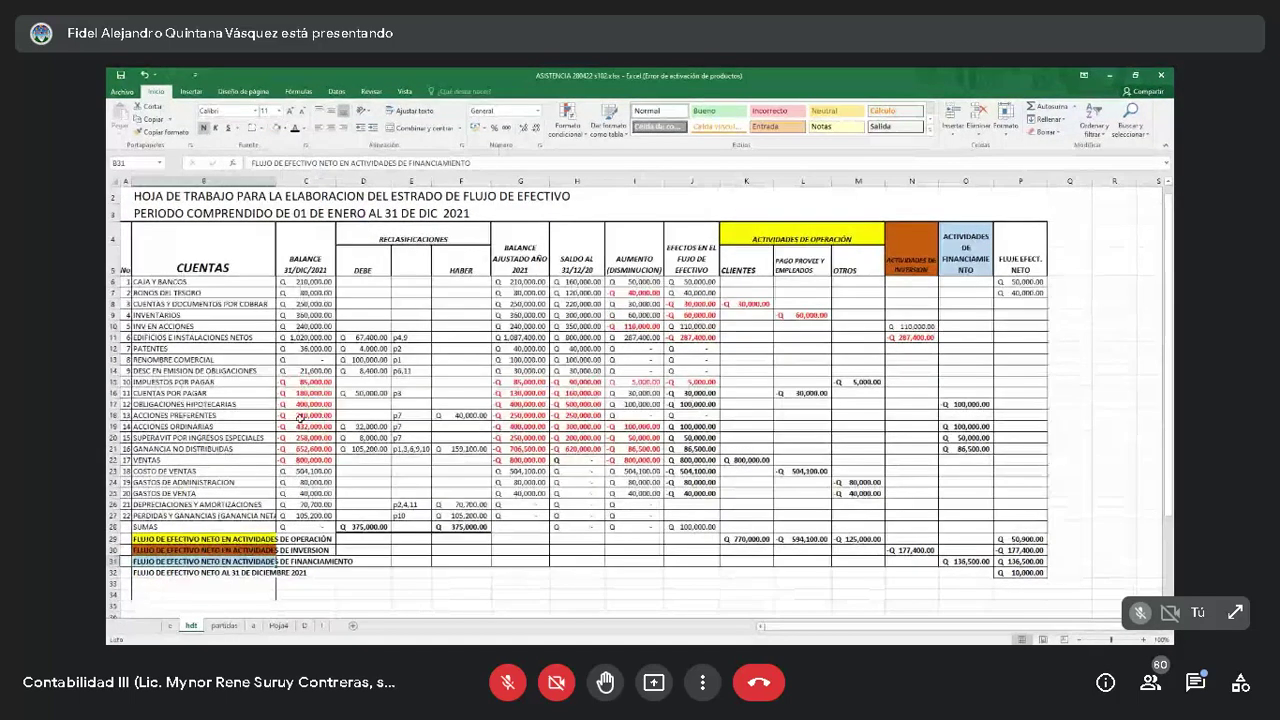
click(174, 575)
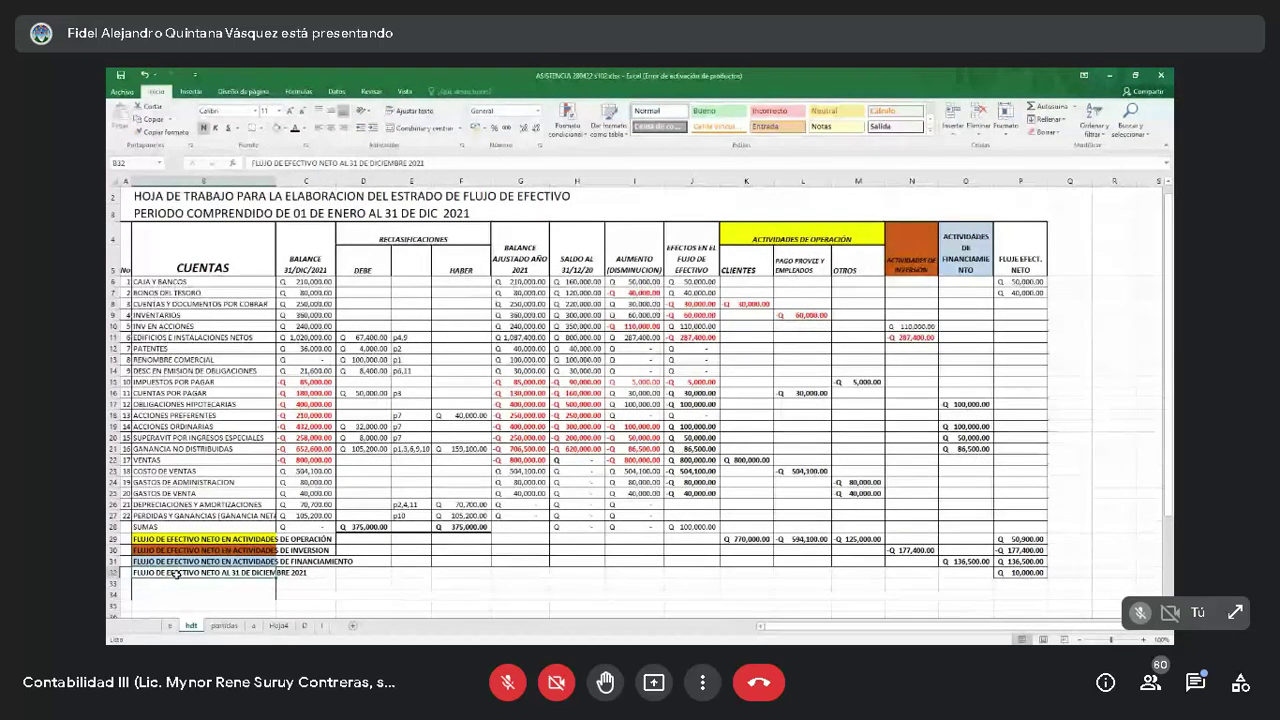
drag(1020, 573, 905, 606)
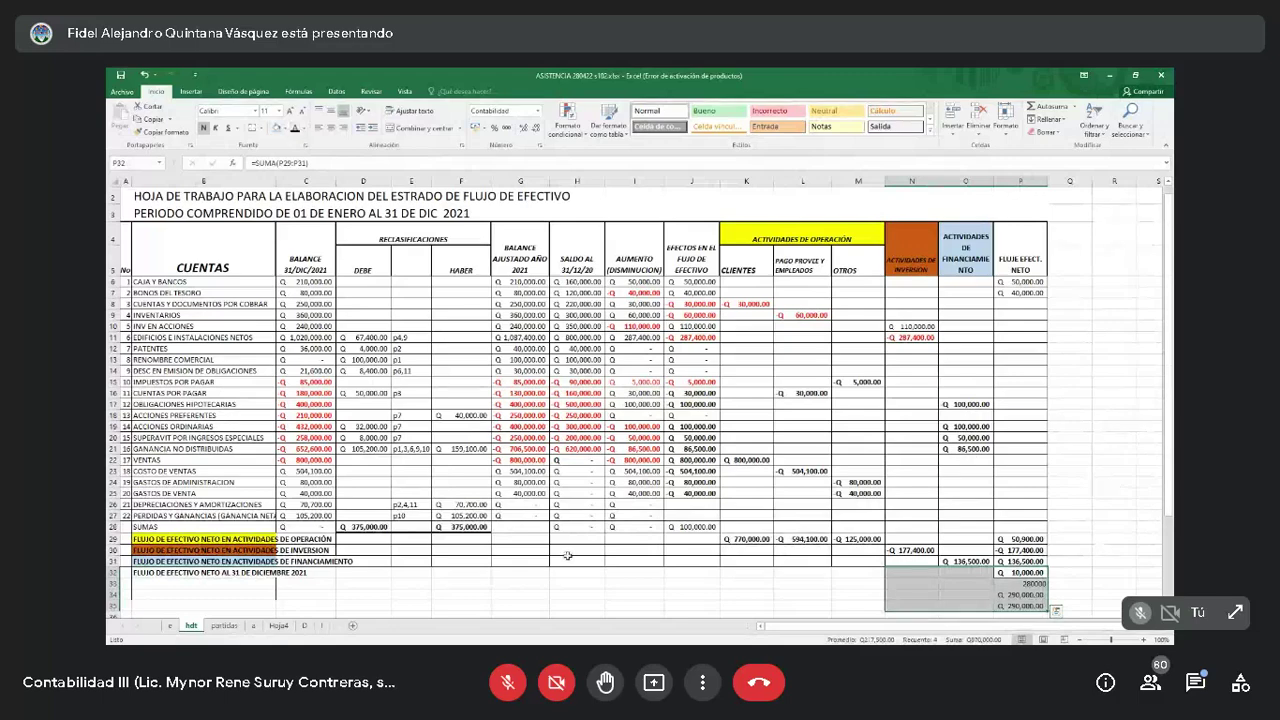
click(1016, 574)
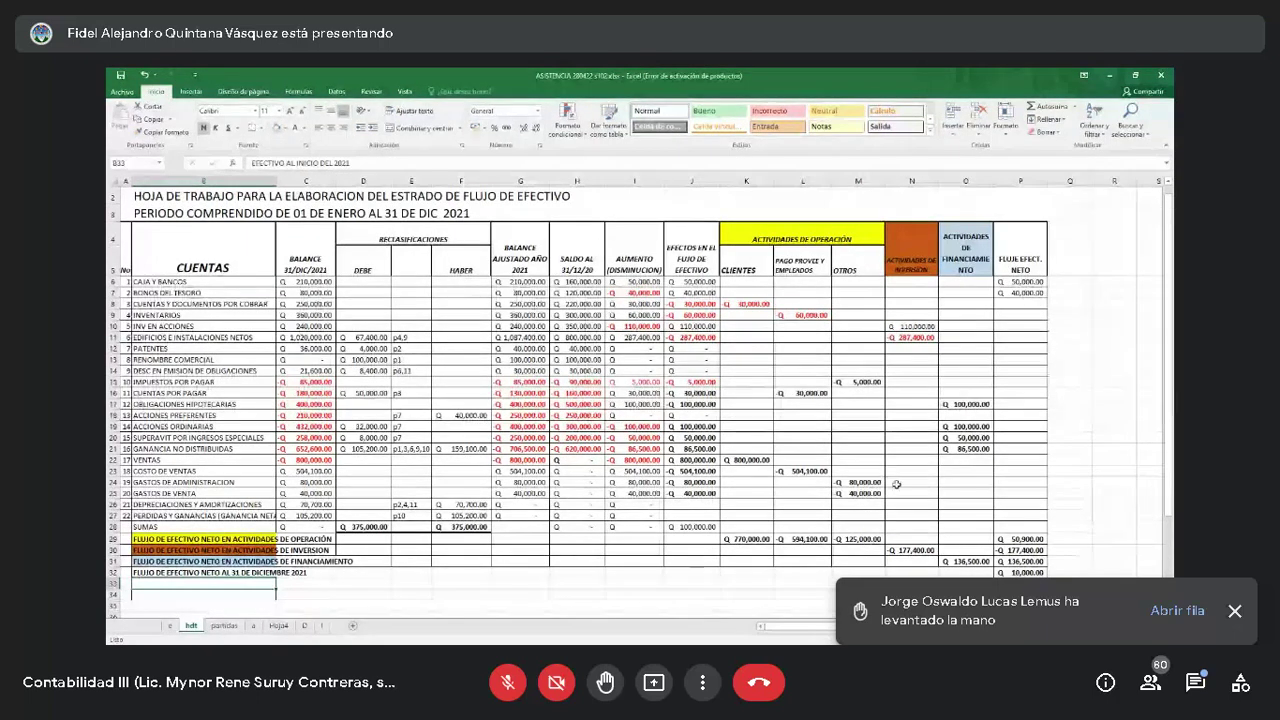
click(707, 394)
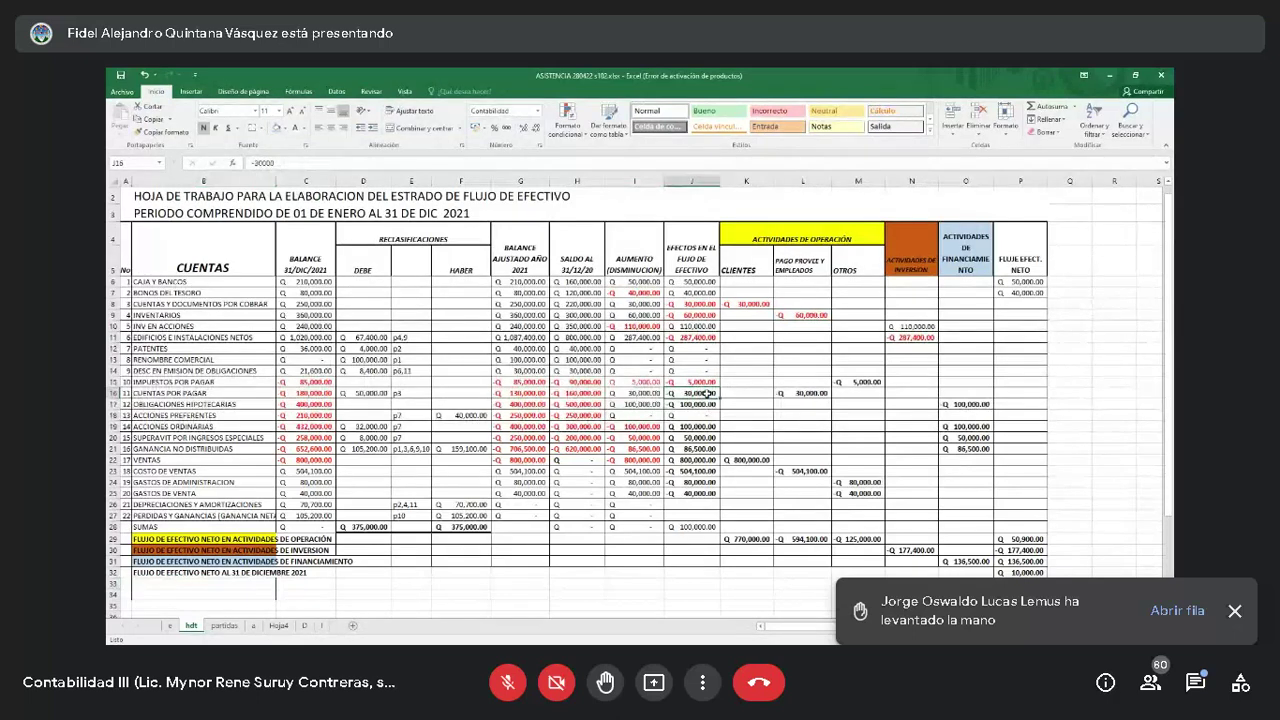
key(shift+Down)
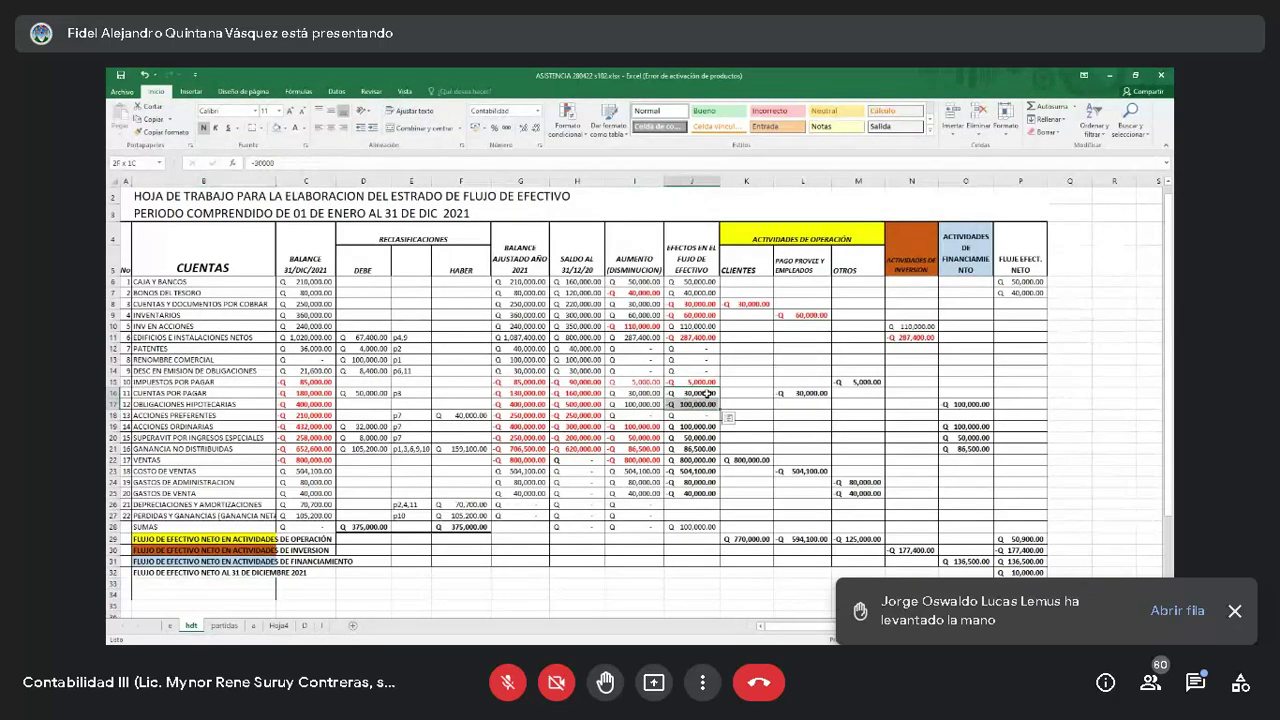
key(shift+Down)
key(shift+Down)
key(shift+Down)
key(shift+Down)
key(shift+Down)
key(shift+Down)
key(shift+Down)
key(shift+Down)
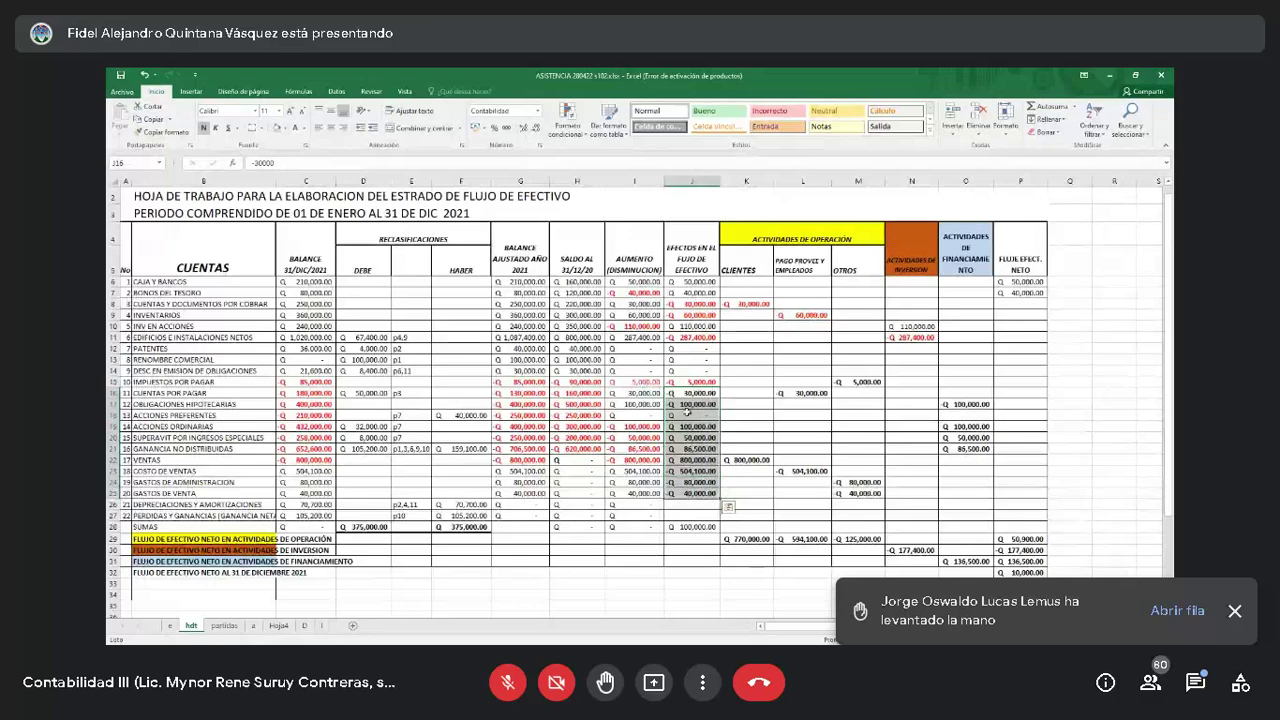
Set the font of the CUENTAS POR PAGAR and OBLIGACIONES HIPOTECARIAS cash flow effects, J16:J17, to red.
click(707, 397)
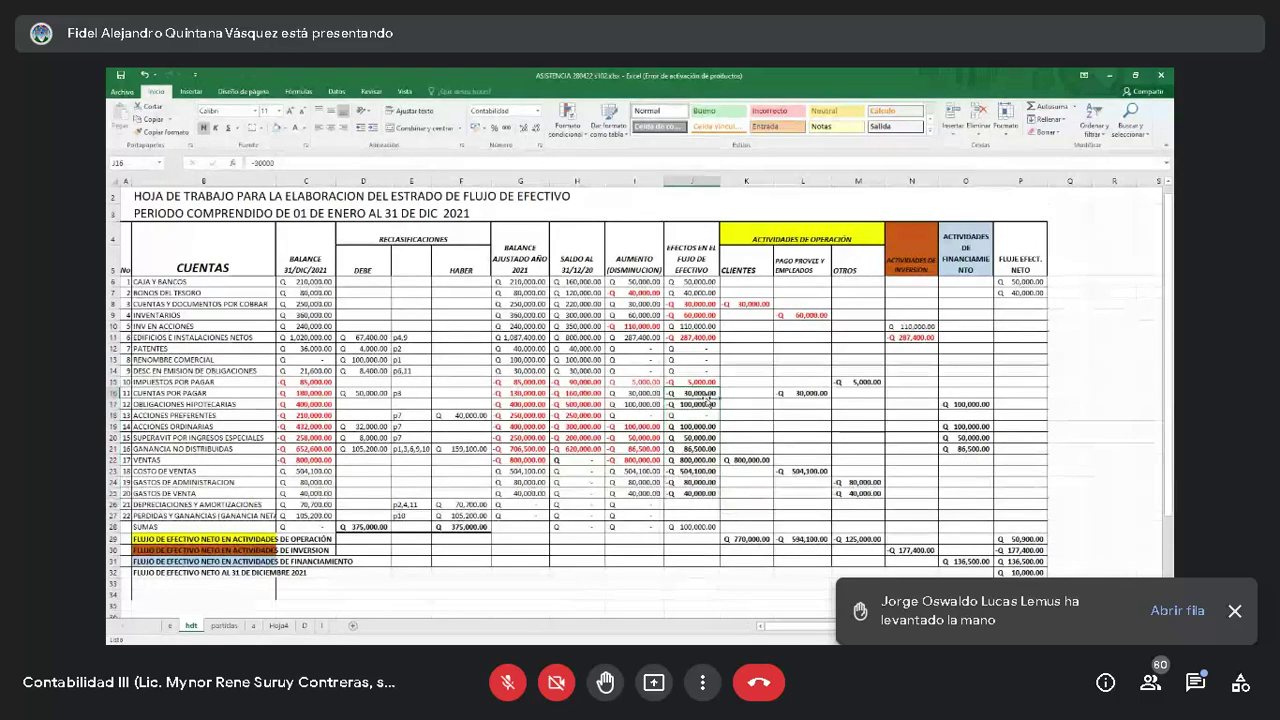
key(alt)
key(alt)
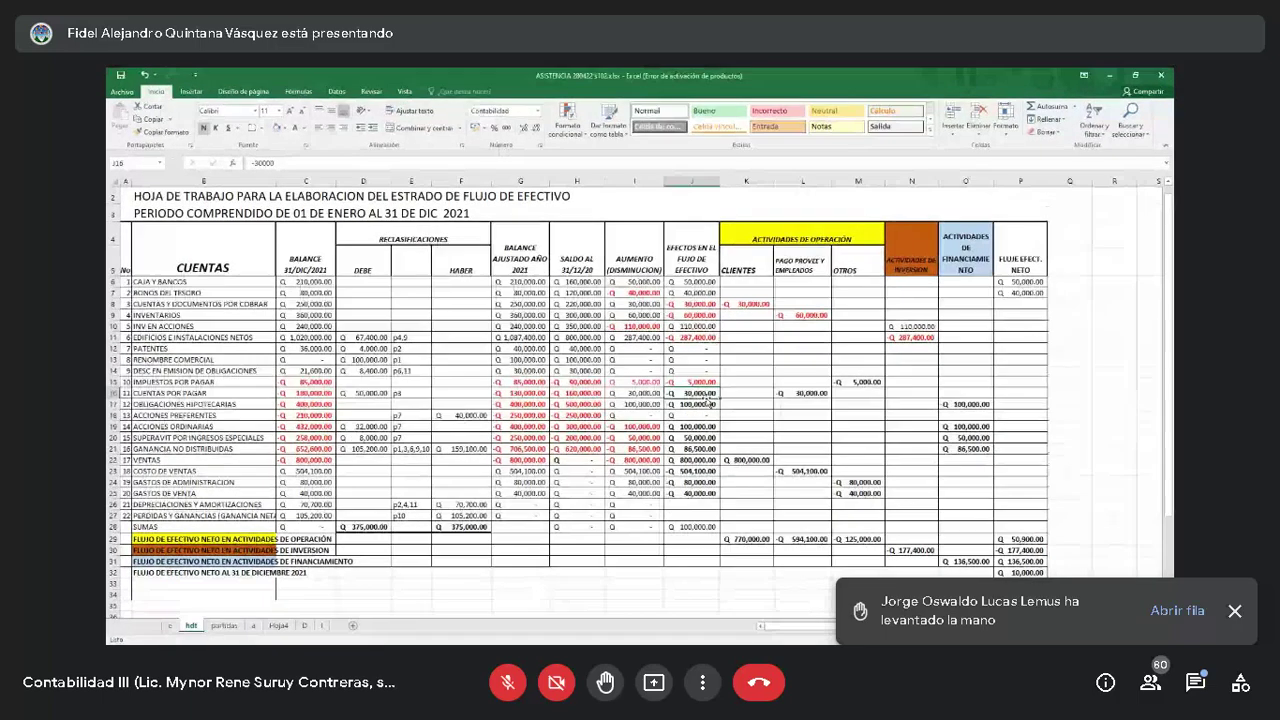
click(306, 128)
click(305, 232)
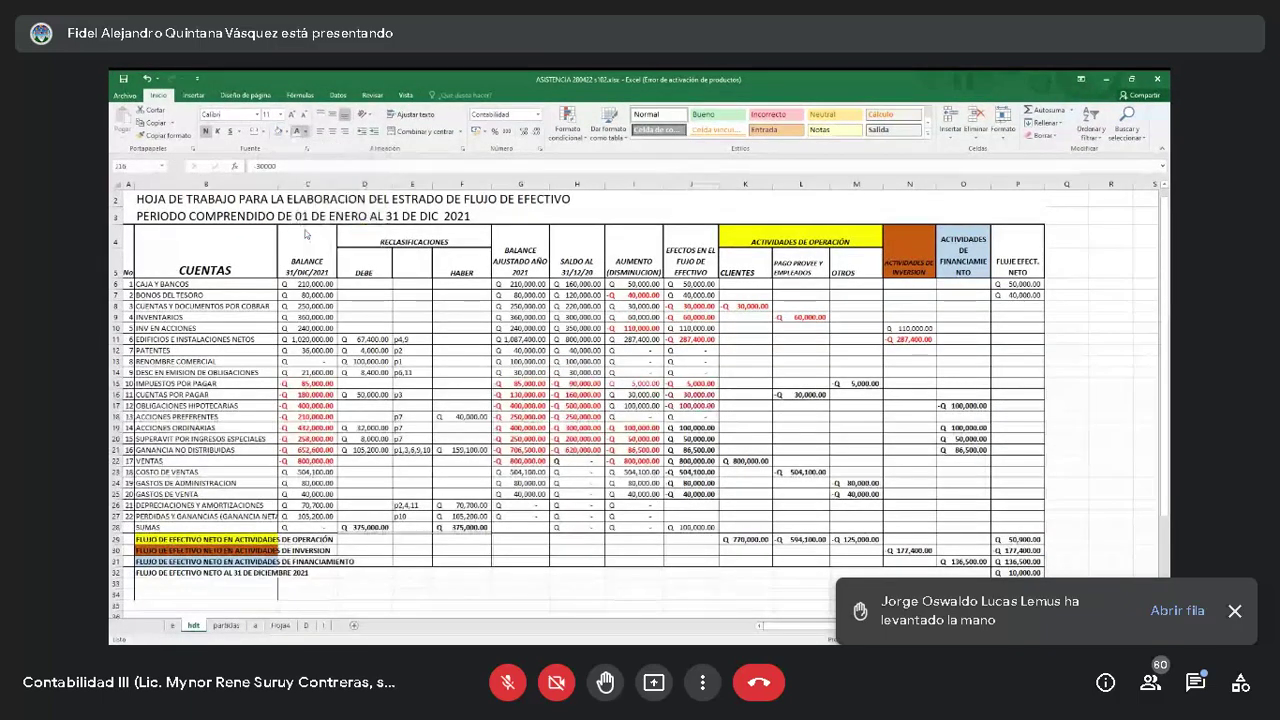
key(shift+Down)
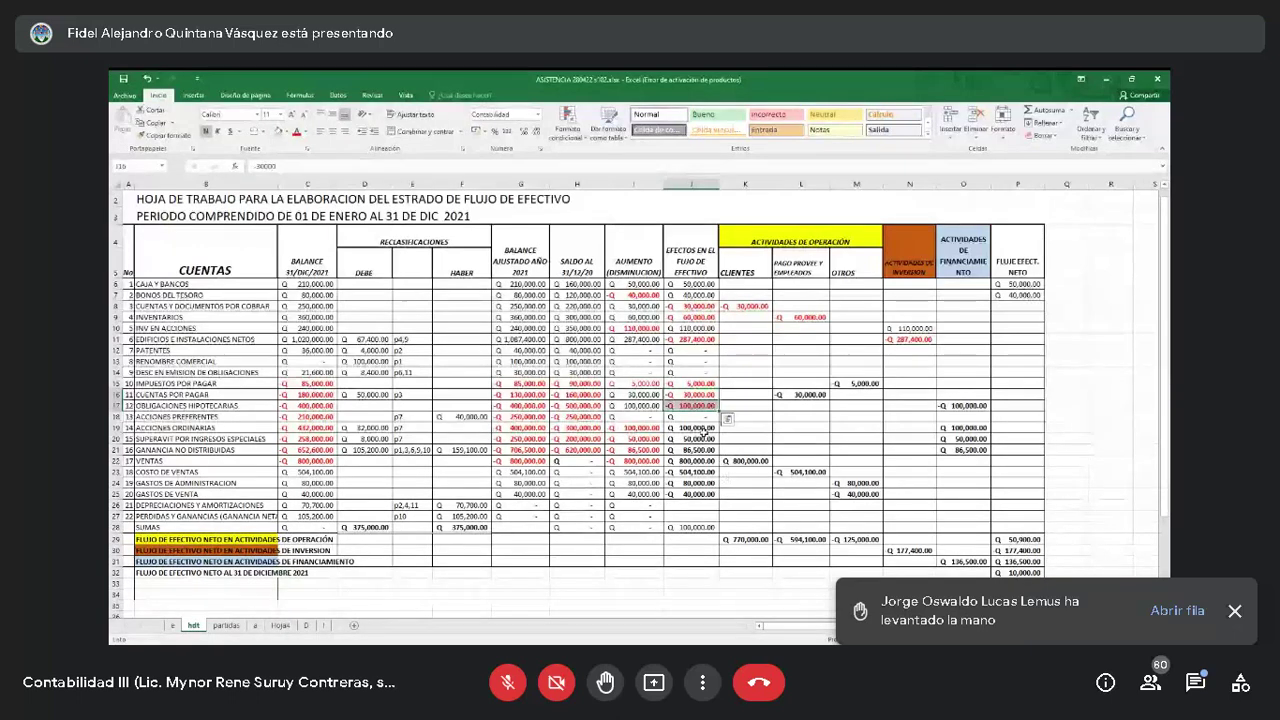
key(Down)
key(Down)
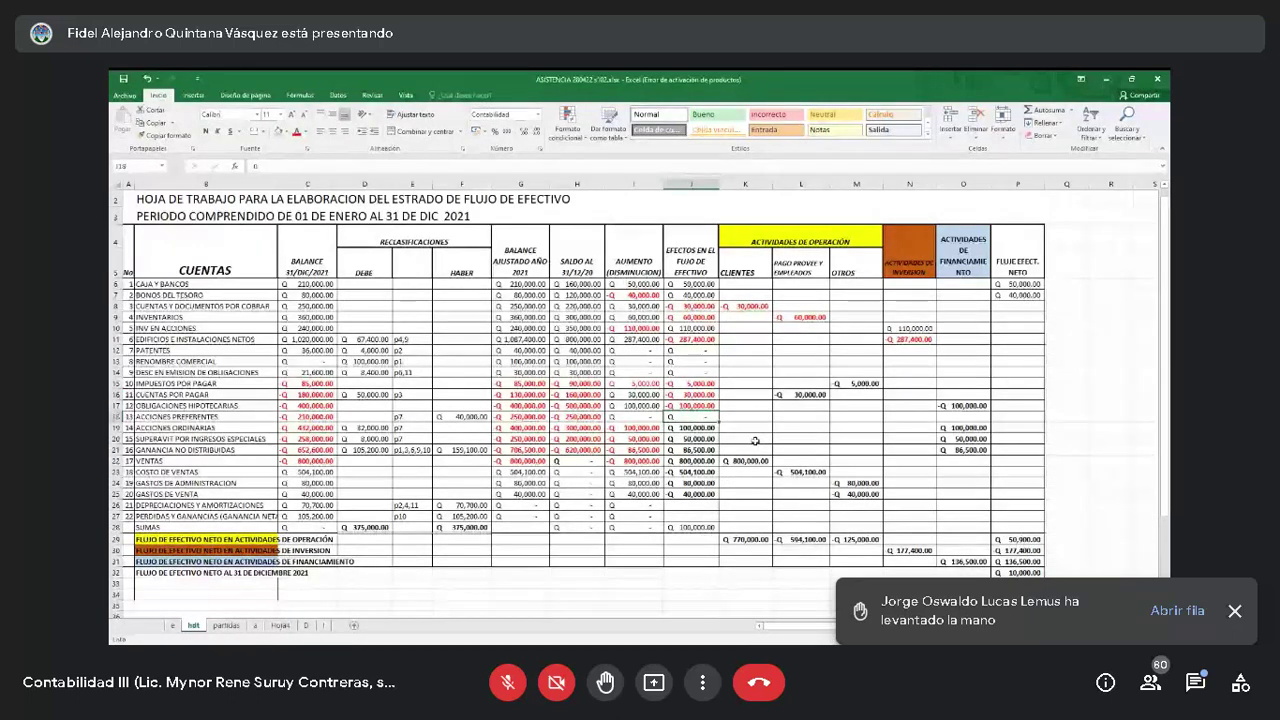
Set the font of the negative operating activity amounts in L23, L16 and M15 to red.
click(815, 471)
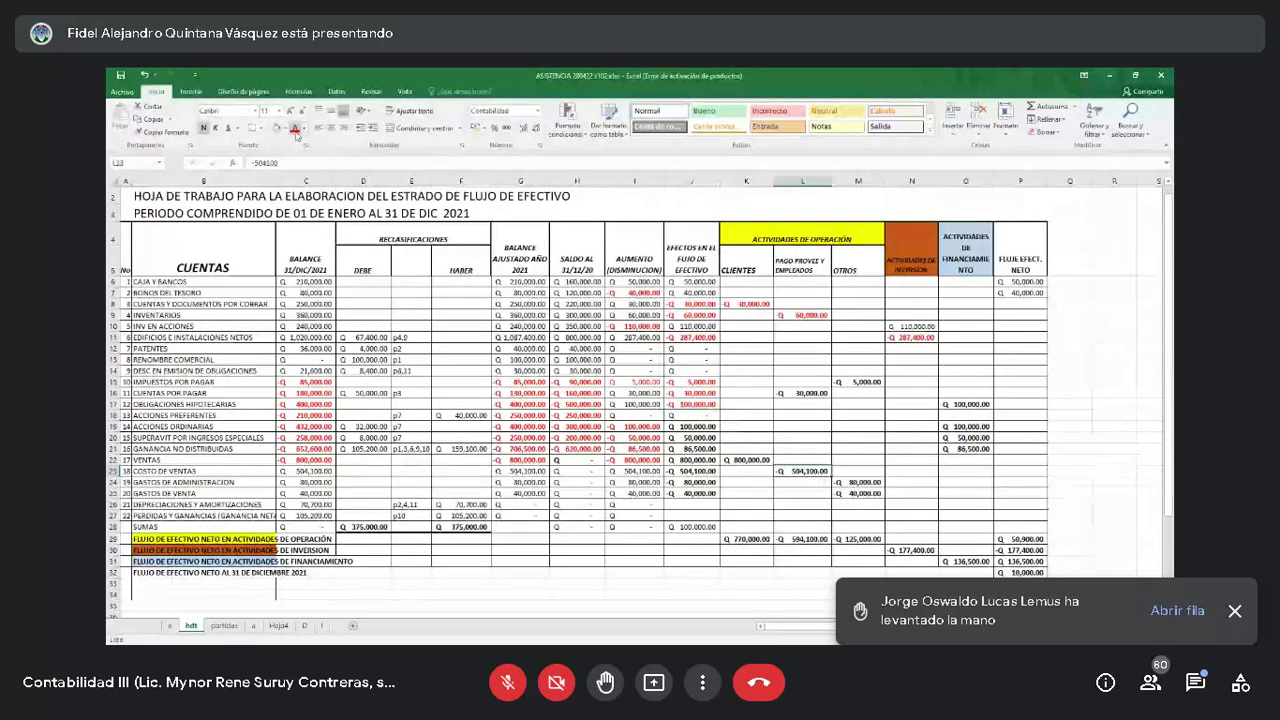
click(799, 392)
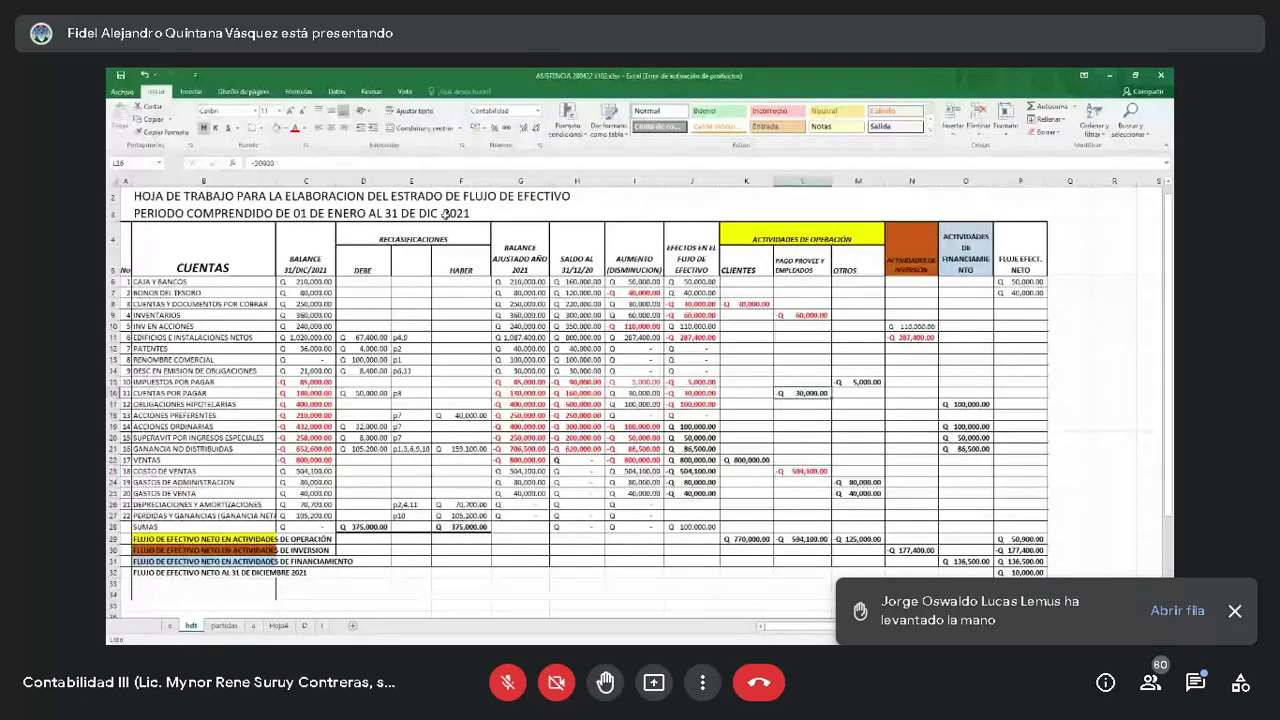
click(295, 128)
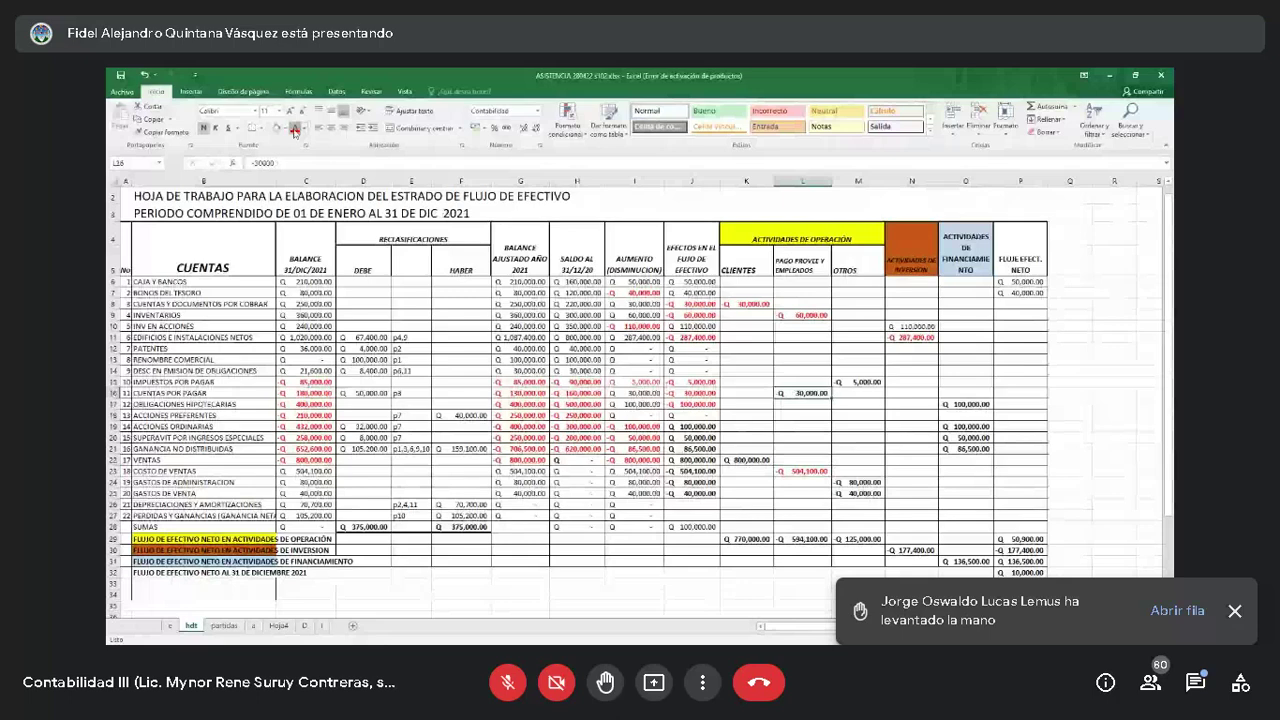
click(870, 383)
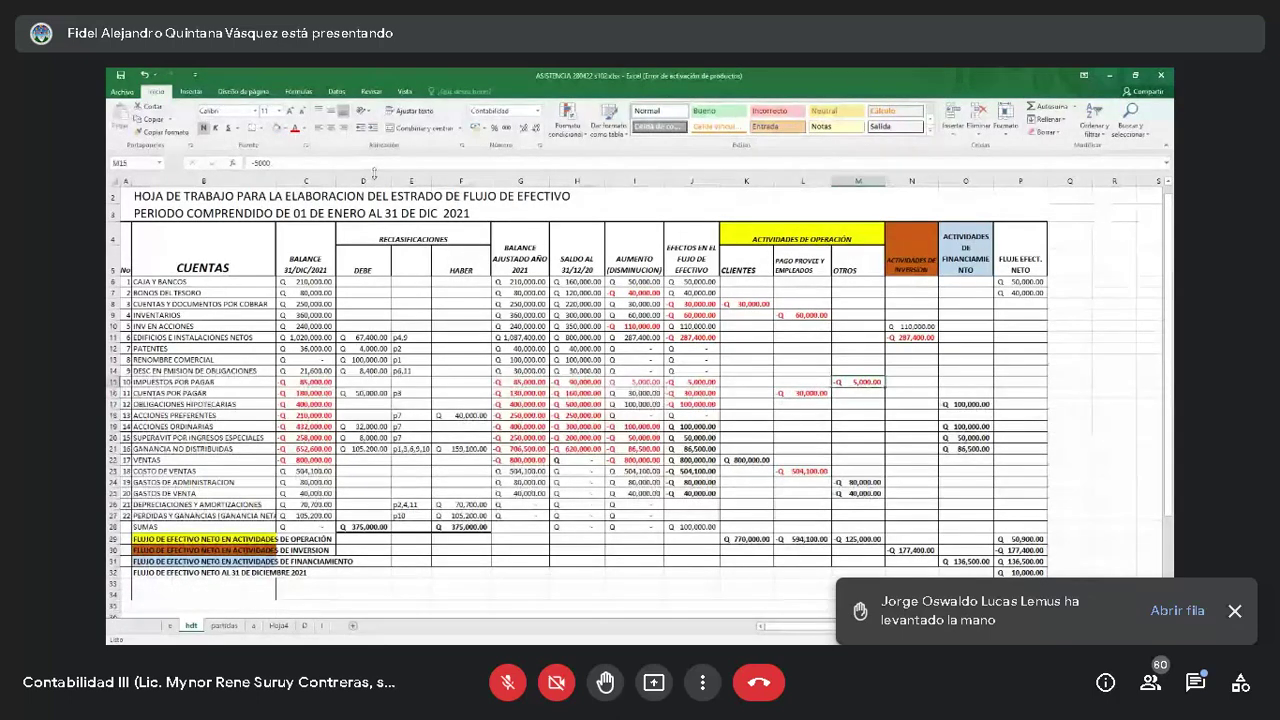
click(858, 482)
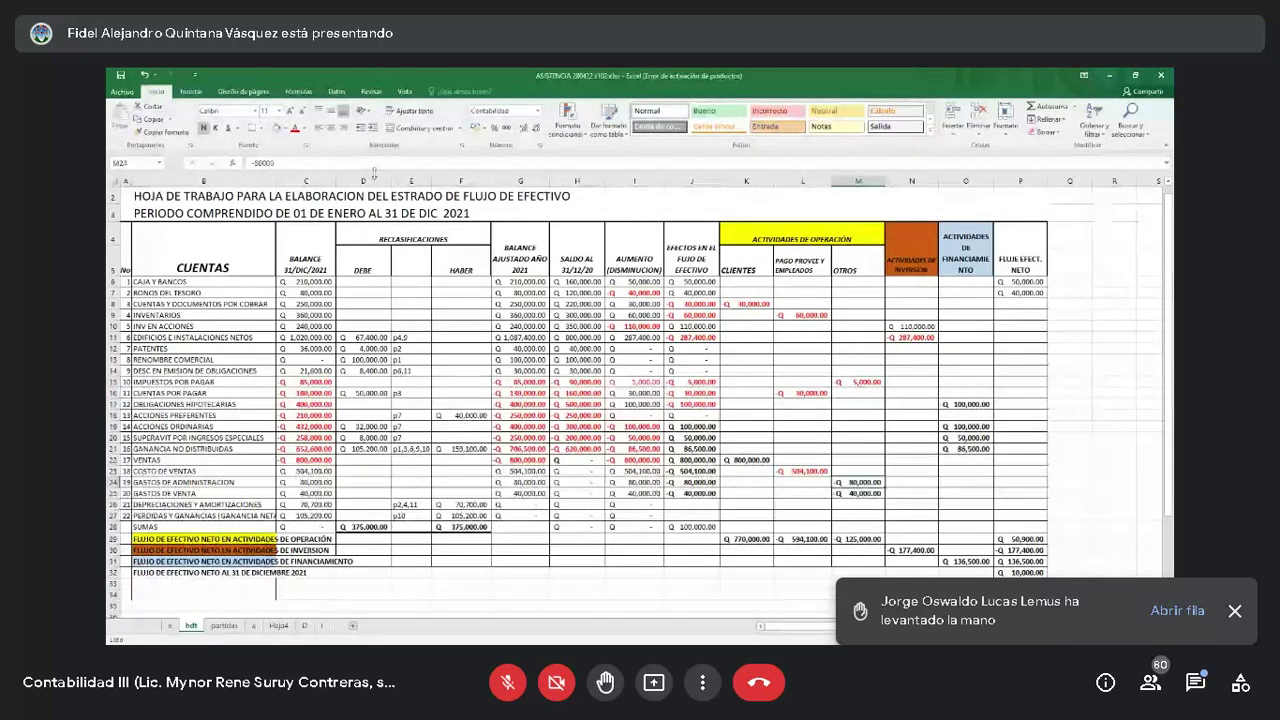